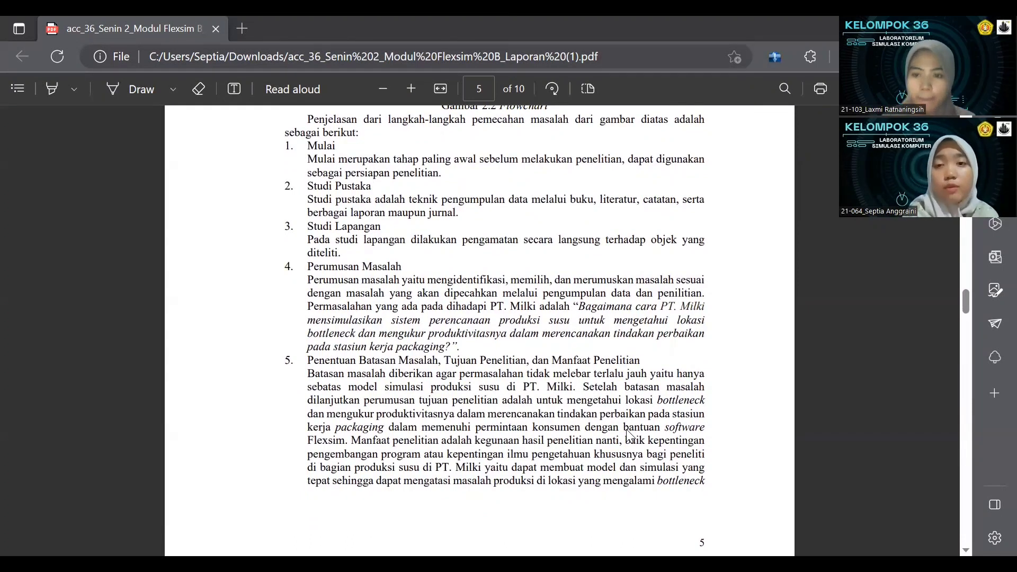
Read the report's method steps on problem formulation and on the study's limits, objectives and benefits
scroll(628, 434, "down", 1)
scroll(628, 435, "down", 3)
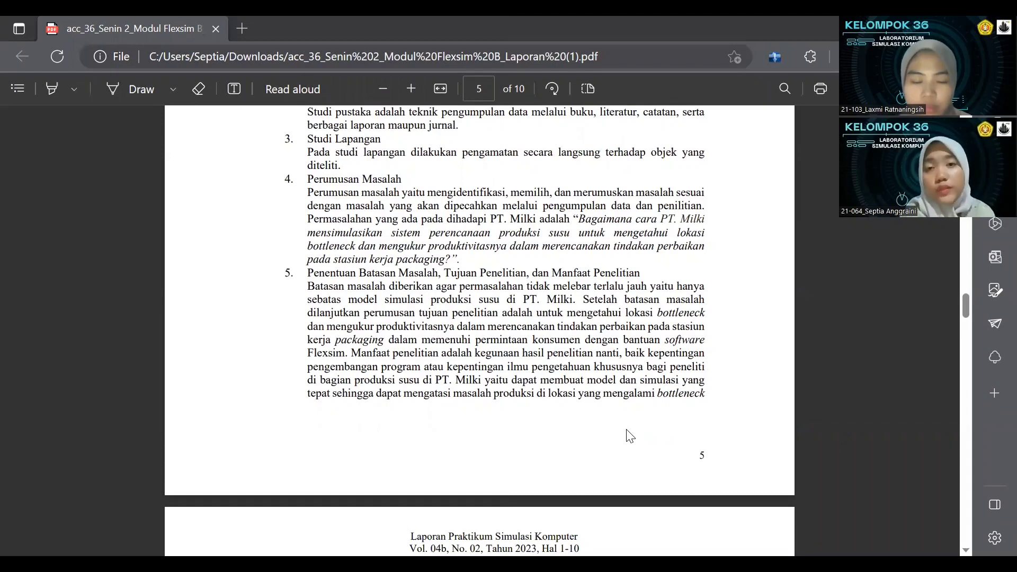
scroll(629, 436, "down", 3)
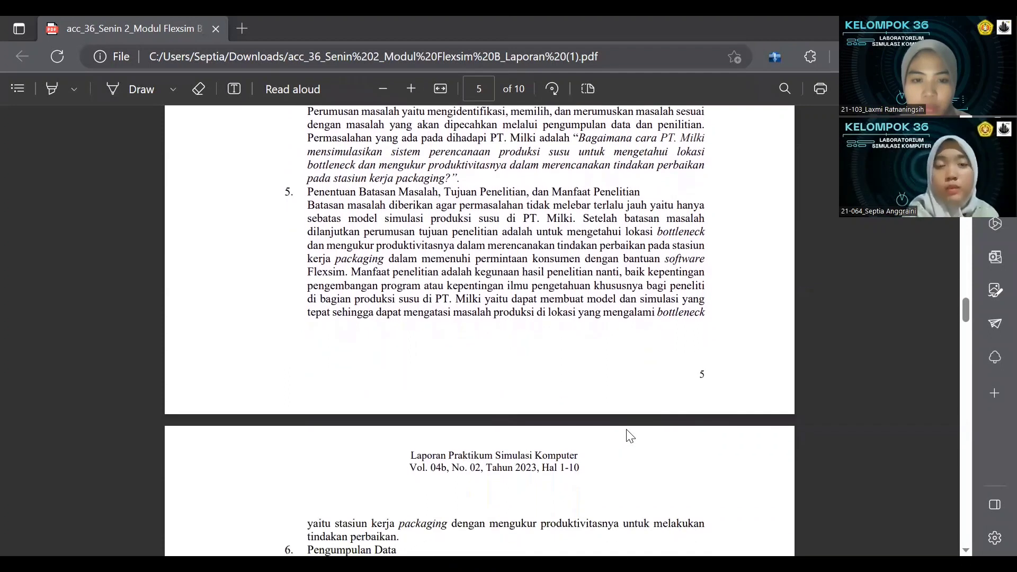
scroll(629, 435, "down", 1)
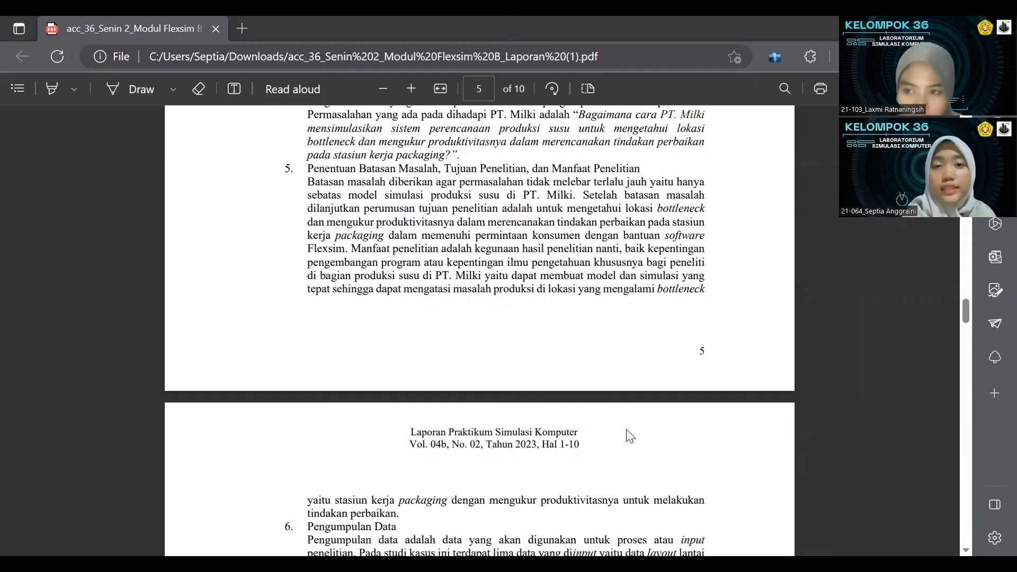
scroll(630, 436, "down", 1)
scroll(630, 436, "down", 1)
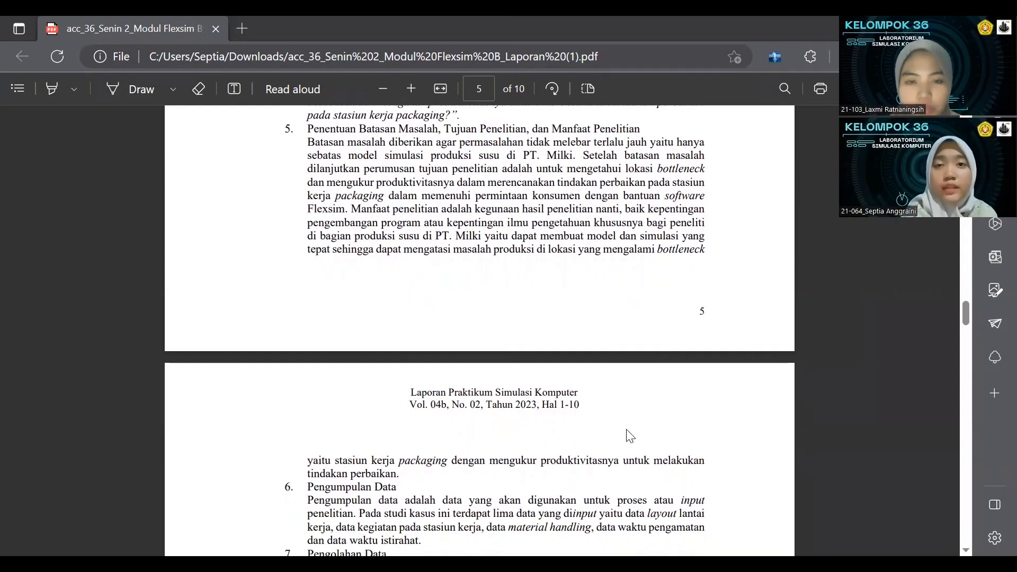
scroll(630, 436, "down", 1)
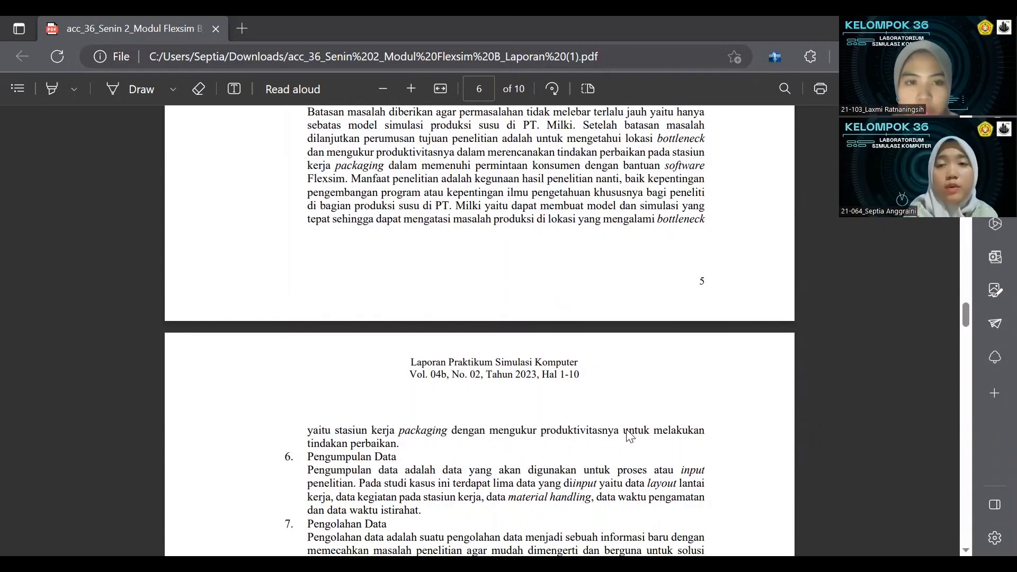
scroll(630, 436, "down", 1)
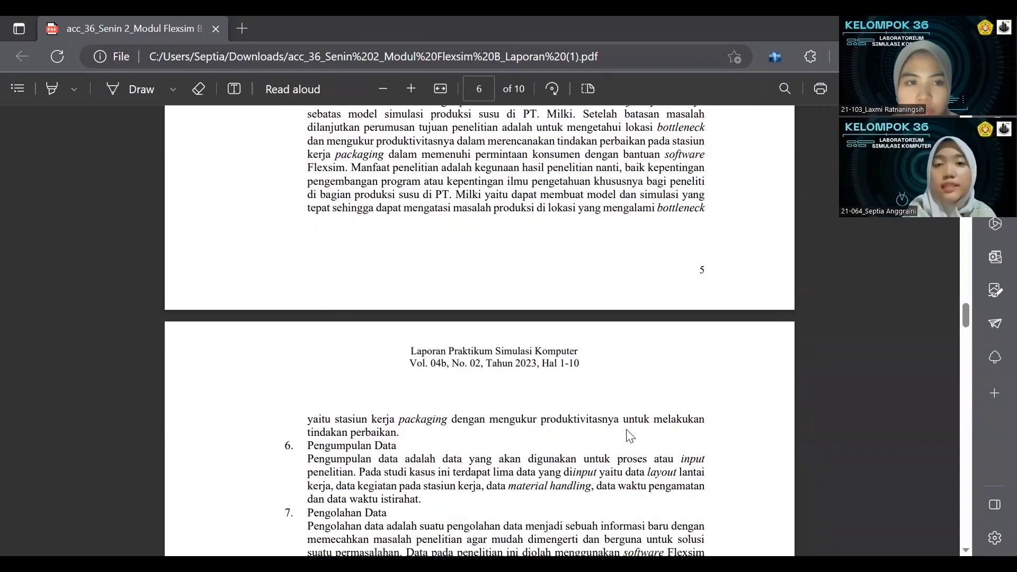
Read the remaining method steps from Pengumpulan Data to Selesai and view the model figure under Hasil dan Pembahasan
scroll(630, 436, "down", 3)
scroll(629, 435, "down", 1)
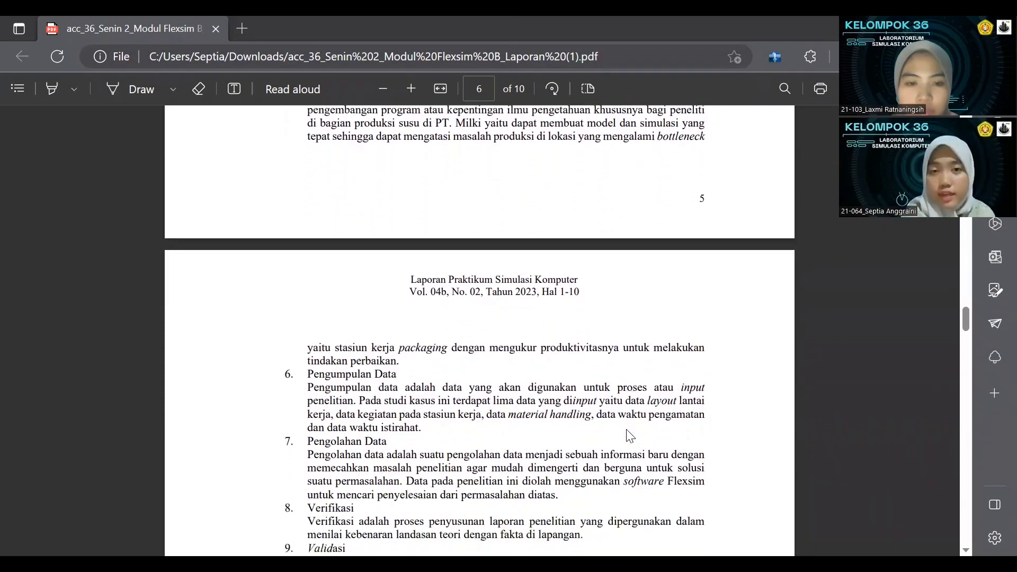
scroll(629, 436, "down", 3)
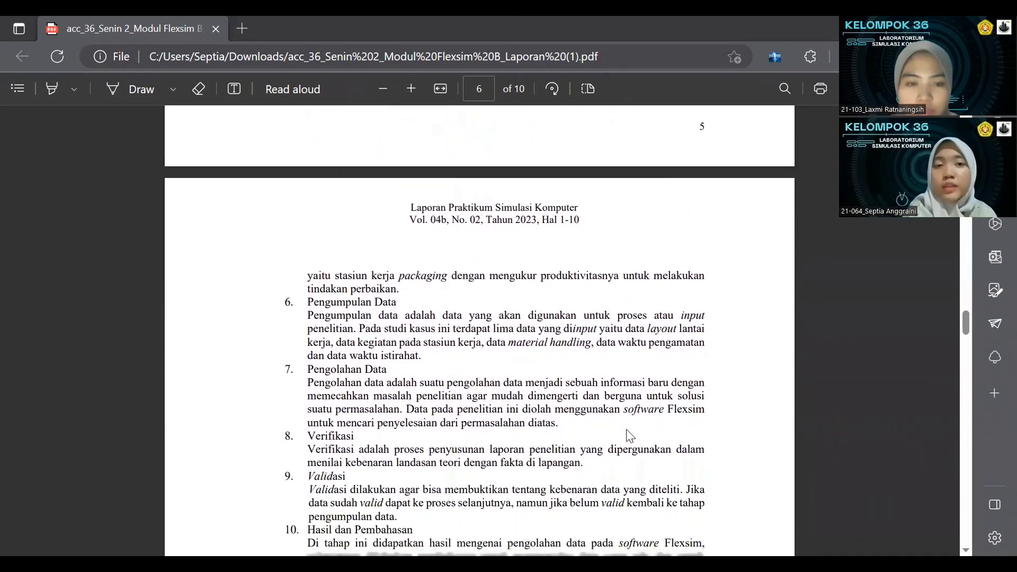
scroll(630, 436, "down", 3)
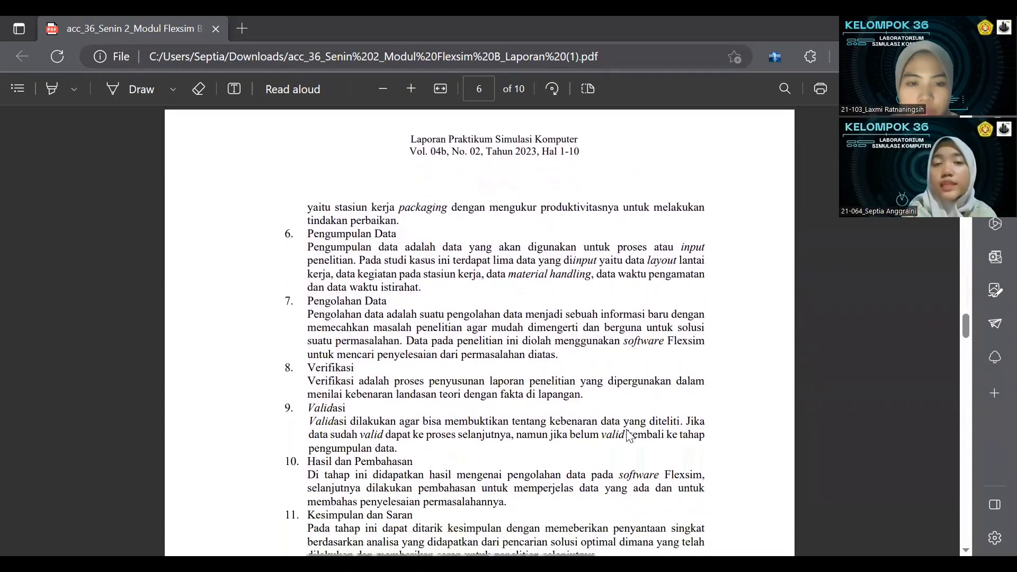
scroll(629, 435, "down", 2)
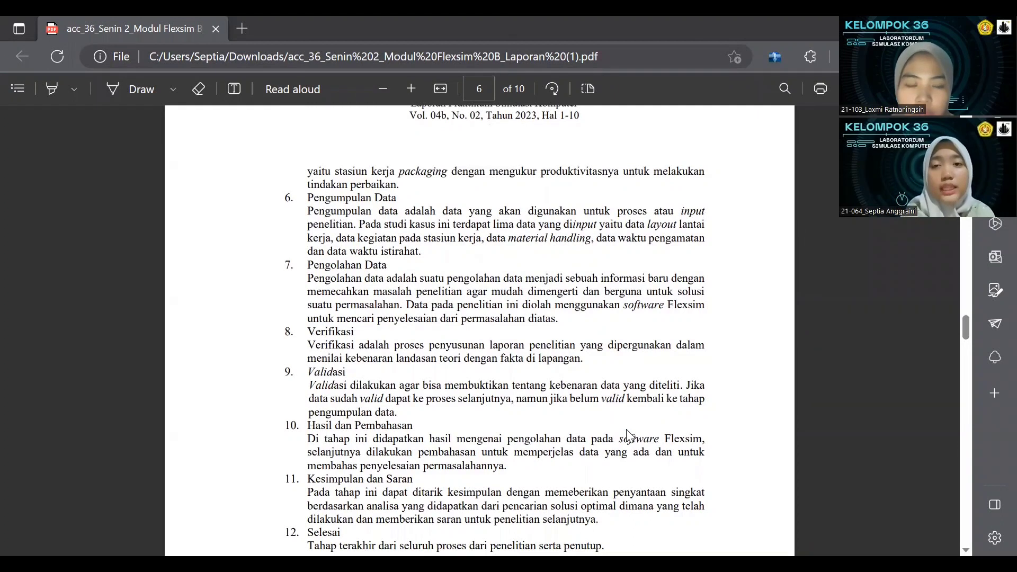
scroll(627, 435, "down", 1)
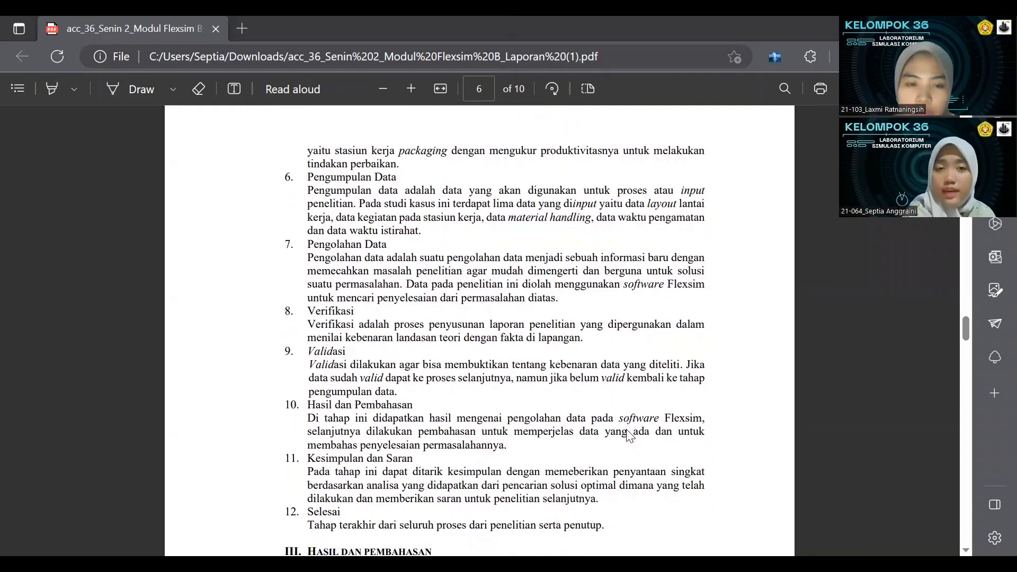
scroll(627, 436, "down", 3)
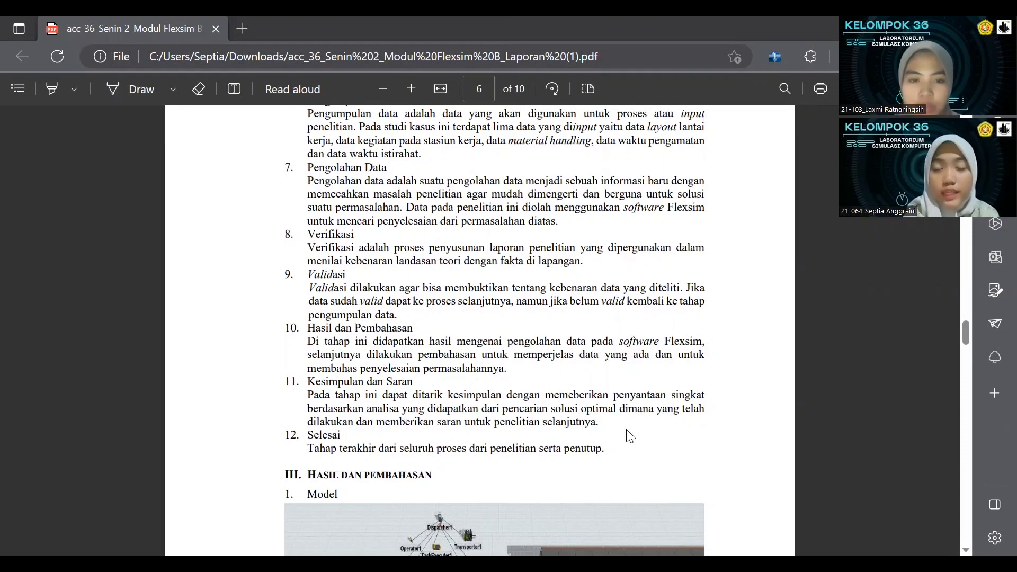
scroll(628, 436, "down", 1)
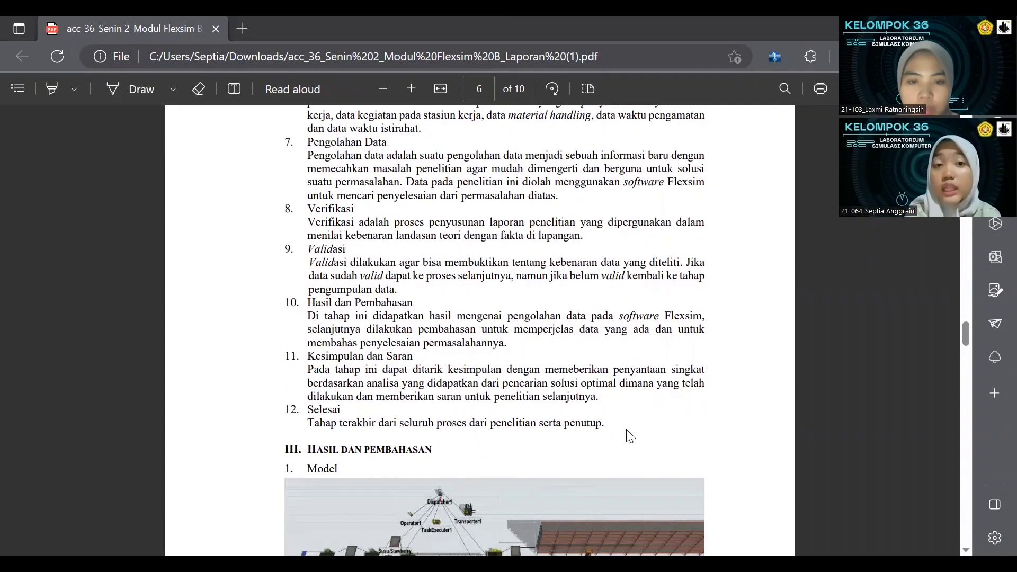
scroll(628, 436, "down", 1)
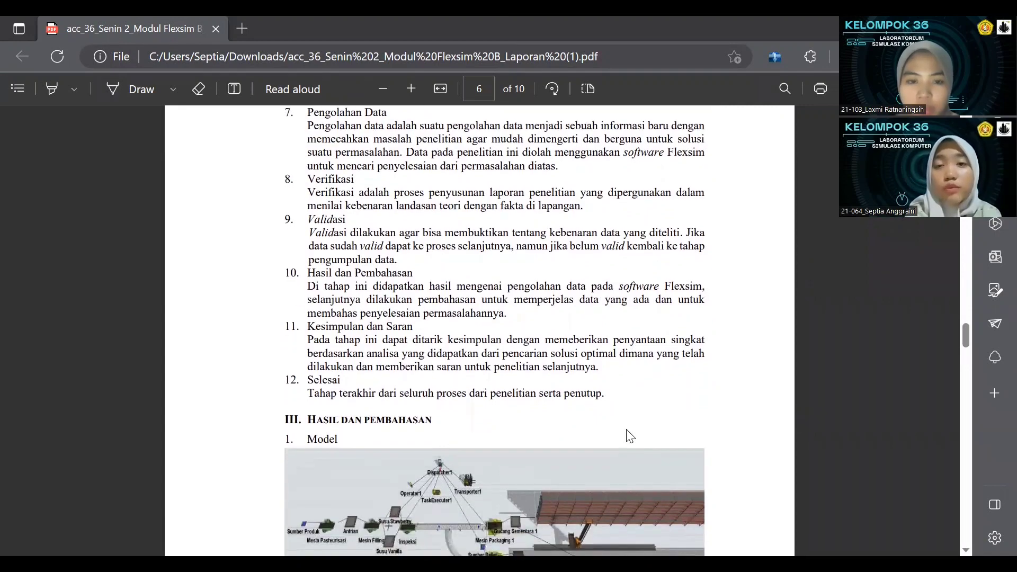
scroll(629, 436, "down", 1)
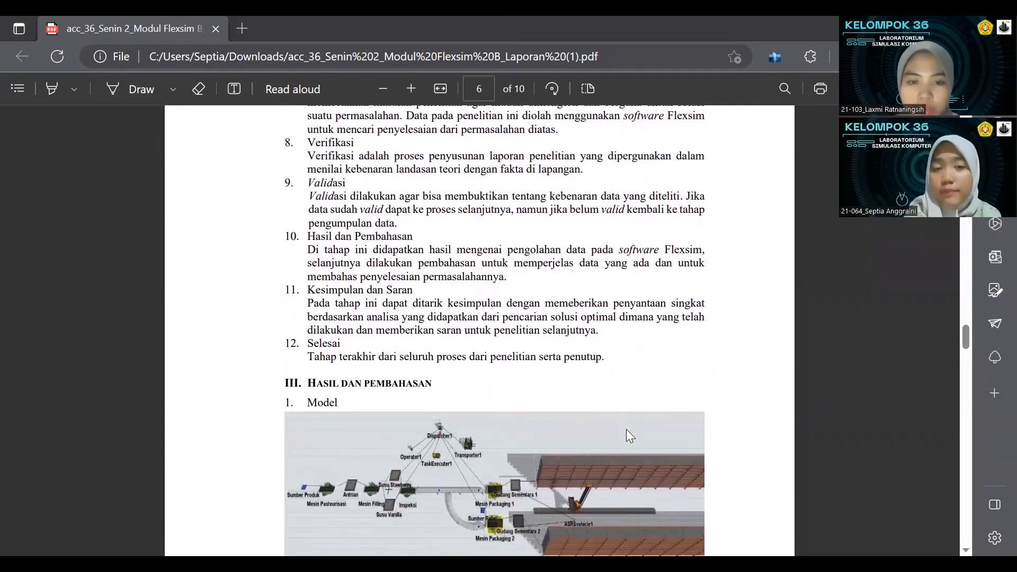
scroll(629, 436, "down", 1)
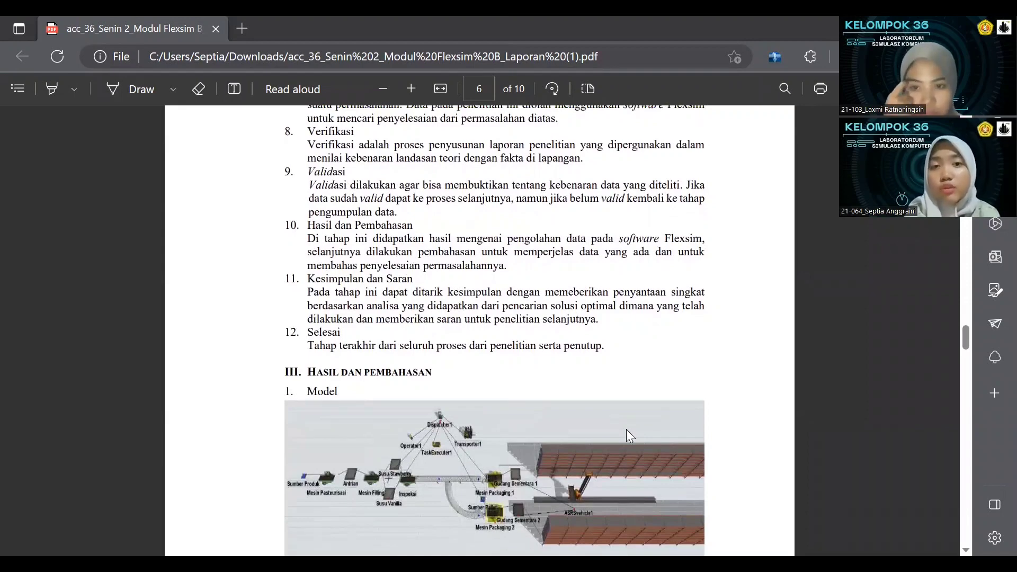
scroll(627, 430, "down", 1)
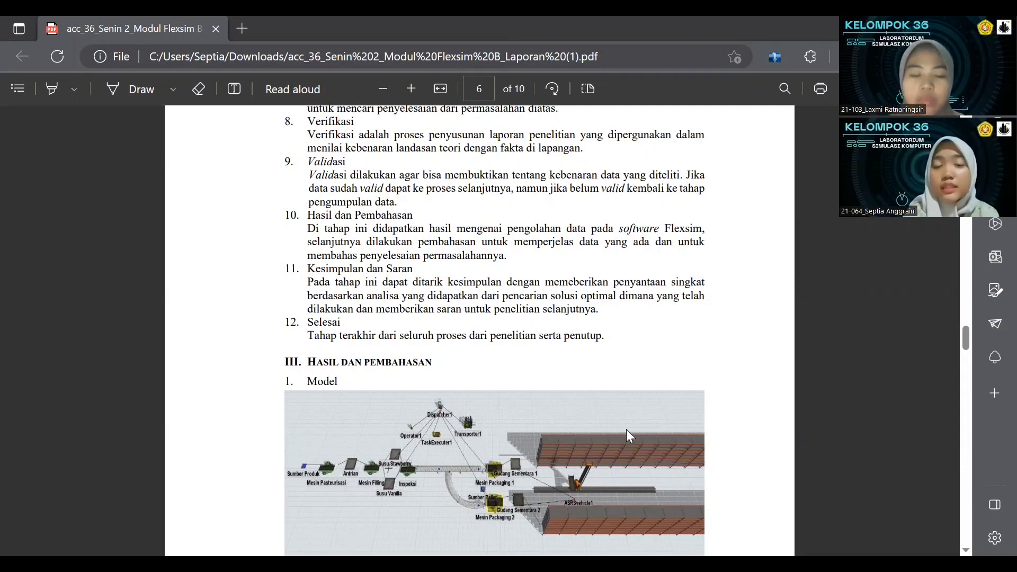
scroll(626, 429, "down", 2)
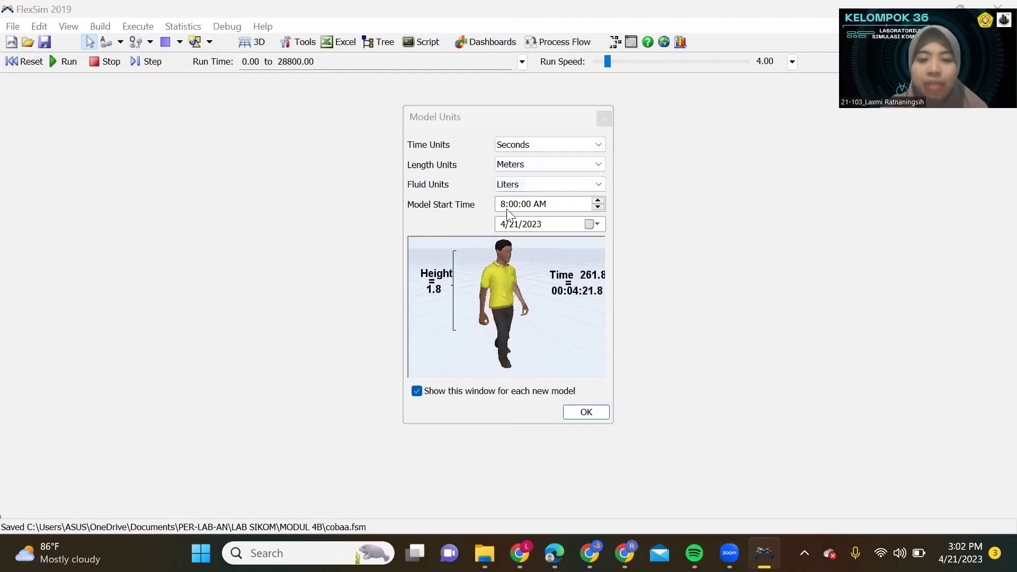
Accept seconds, meters and liters as the new FlexSim model's units, and set the stop time to 28800 seconds
left_click(592, 415)
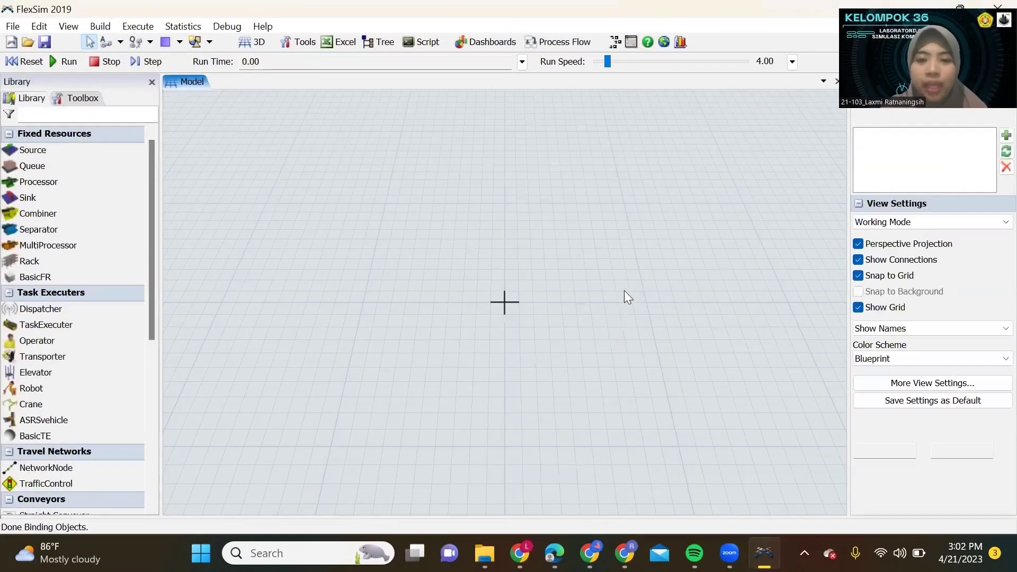
left_click(522, 63)
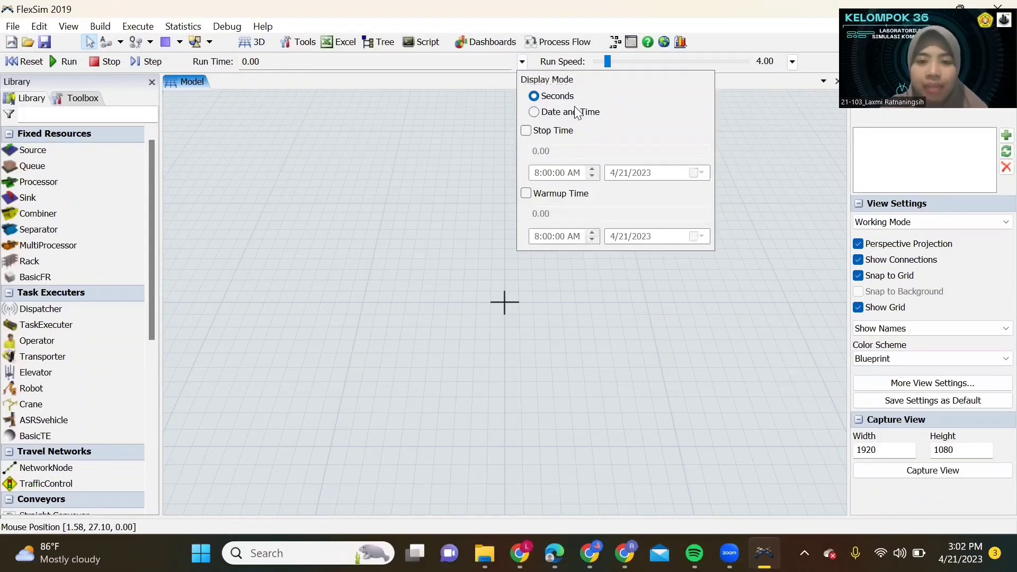
left_click(526, 131)
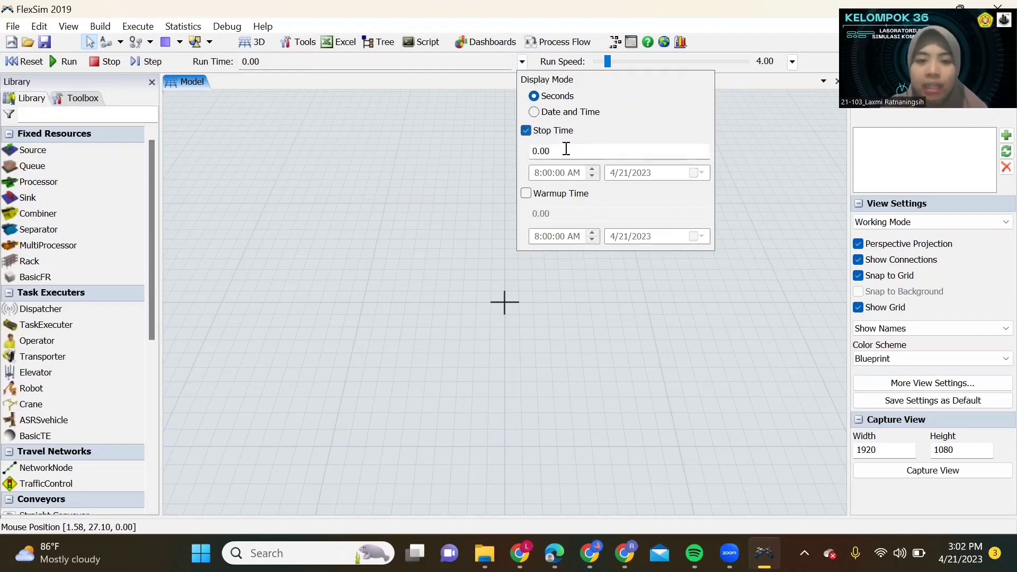
left_click_drag(565, 156, 527, 156)
type("2")
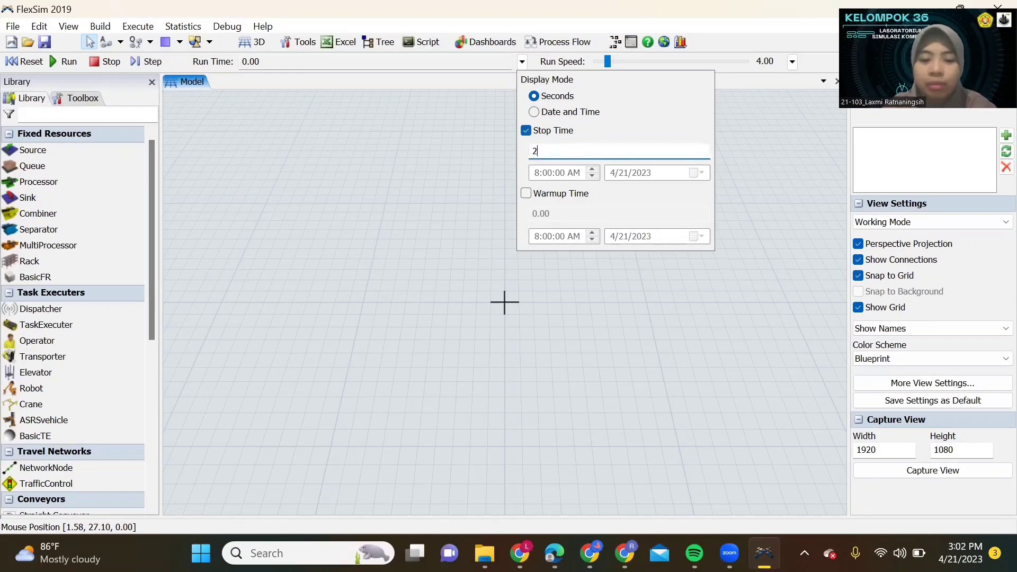
type("8800")
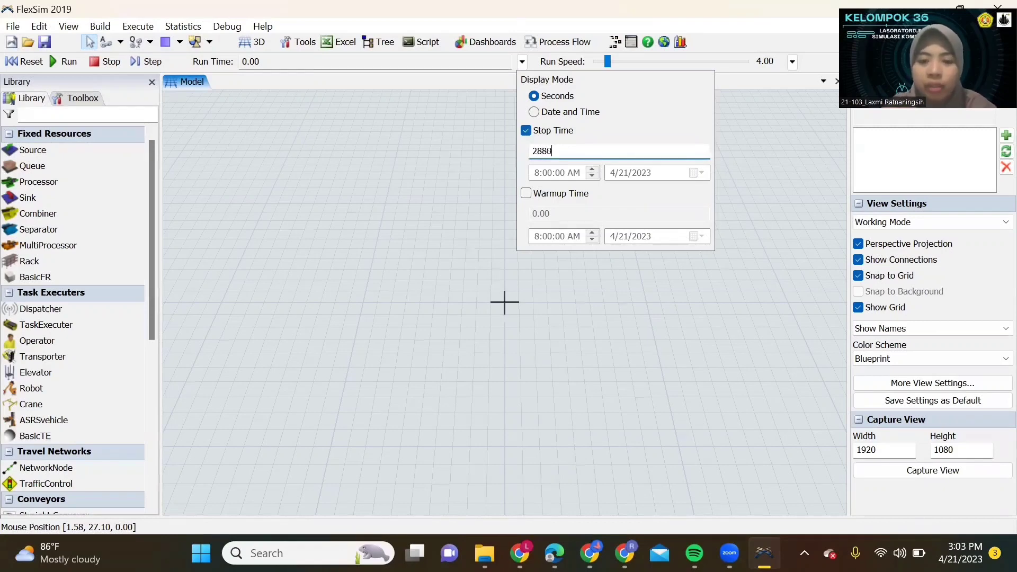
left_click(486, 117)
left_click_drag(497, 123, 484, 132)
scroll(483, 128, "down", 1)
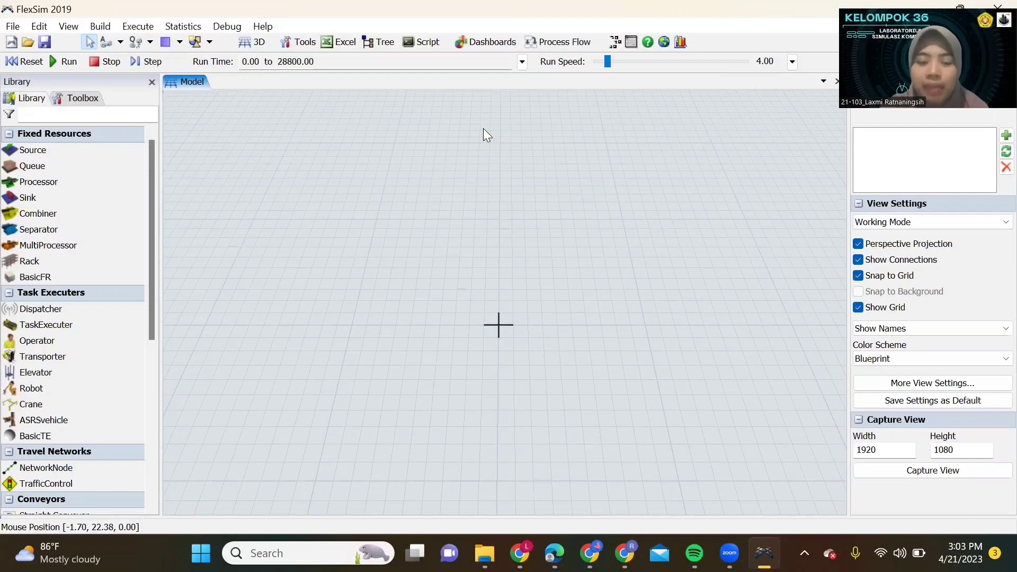
scroll(483, 128, "down", 1)
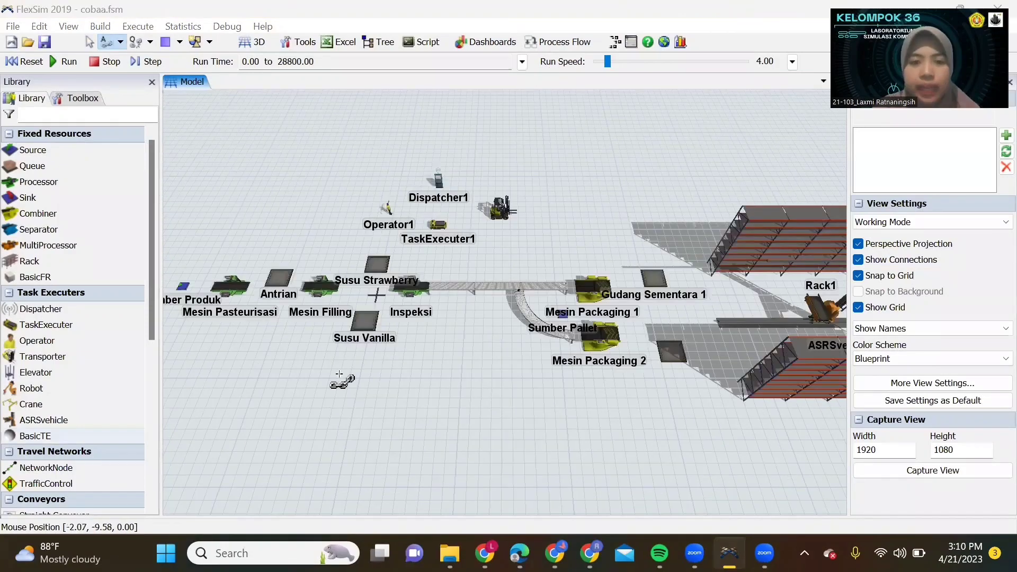
Connect Sumber Pallet to both Mesin Packaging 1 and Mesin Packaging 2 using Connect Objects
left_click_drag(352, 379, 591, 325)
scroll(578, 322, "up", 2)
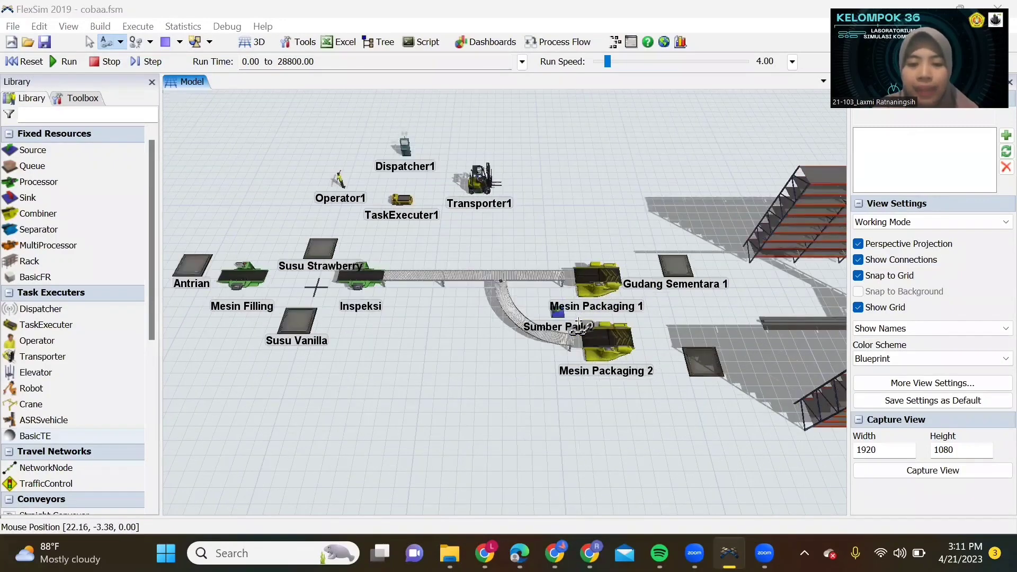
scroll(578, 321, "up", 2)
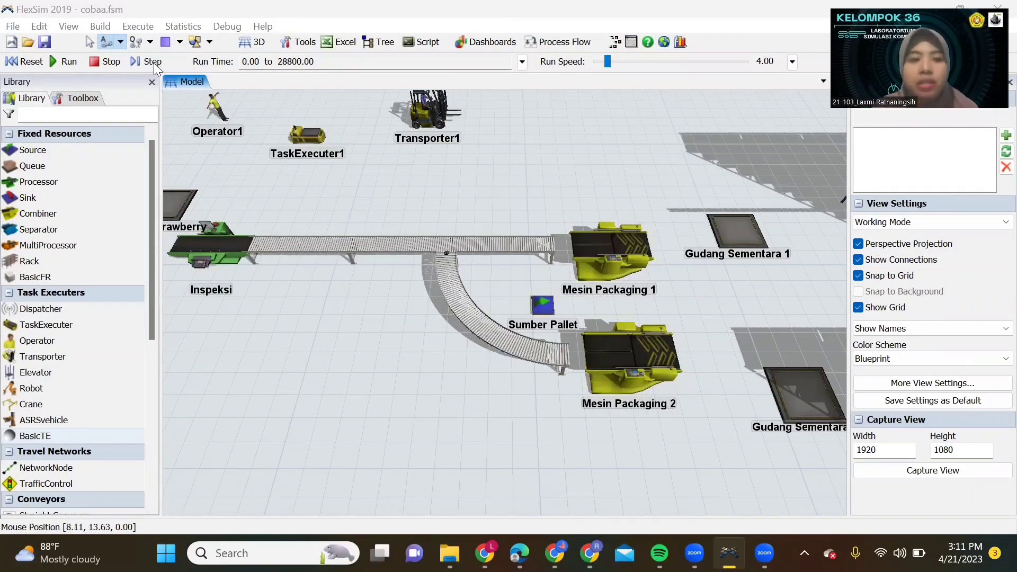
left_click(120, 42)
left_click(159, 59)
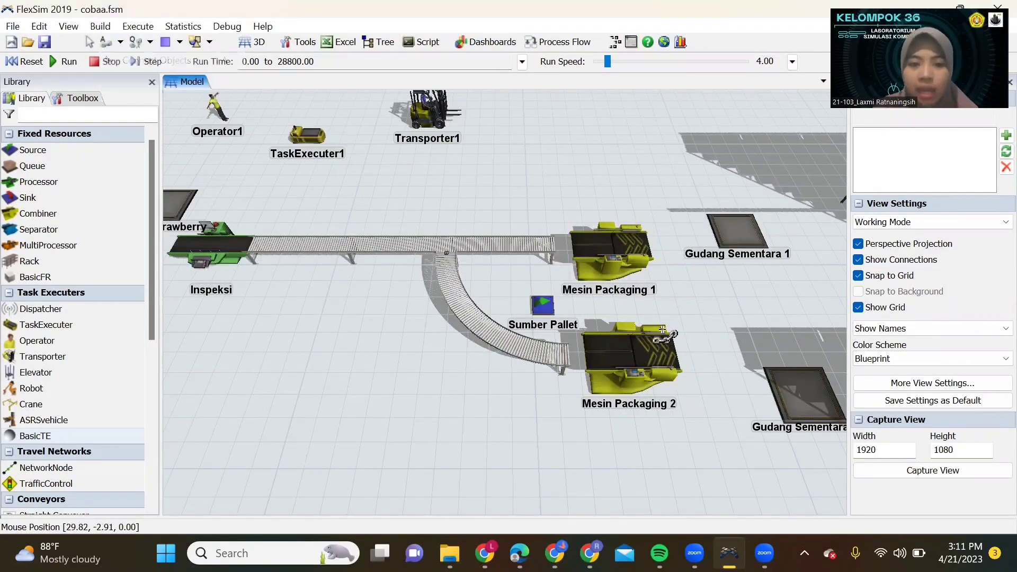
left_click(551, 304)
left_click(602, 247)
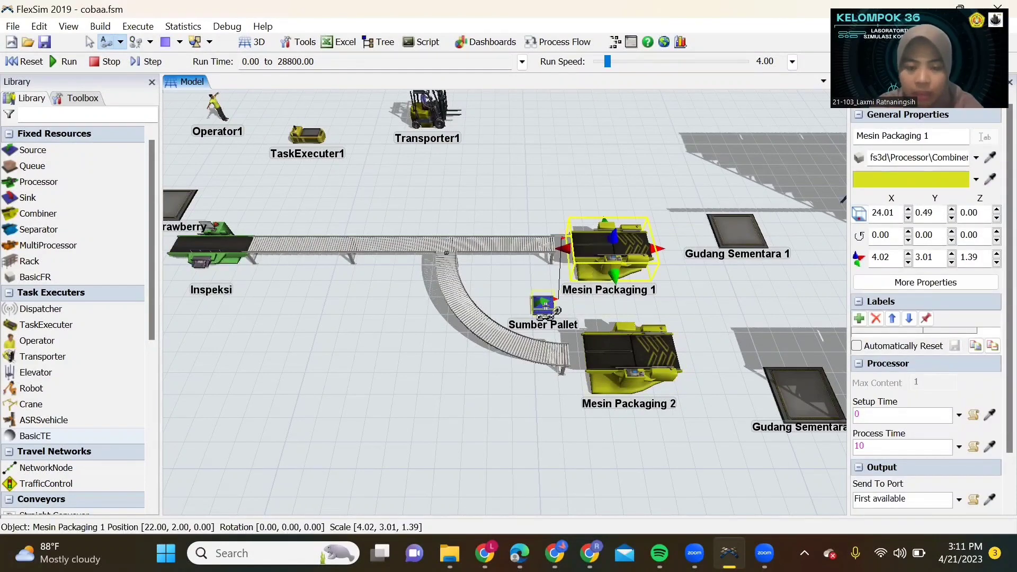
left_click(546, 305)
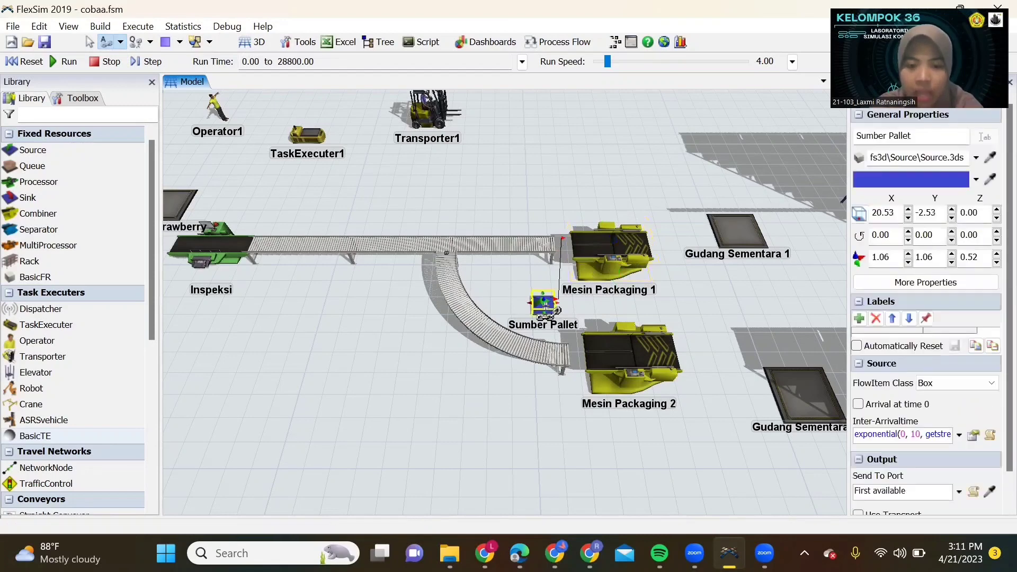
left_click(632, 373)
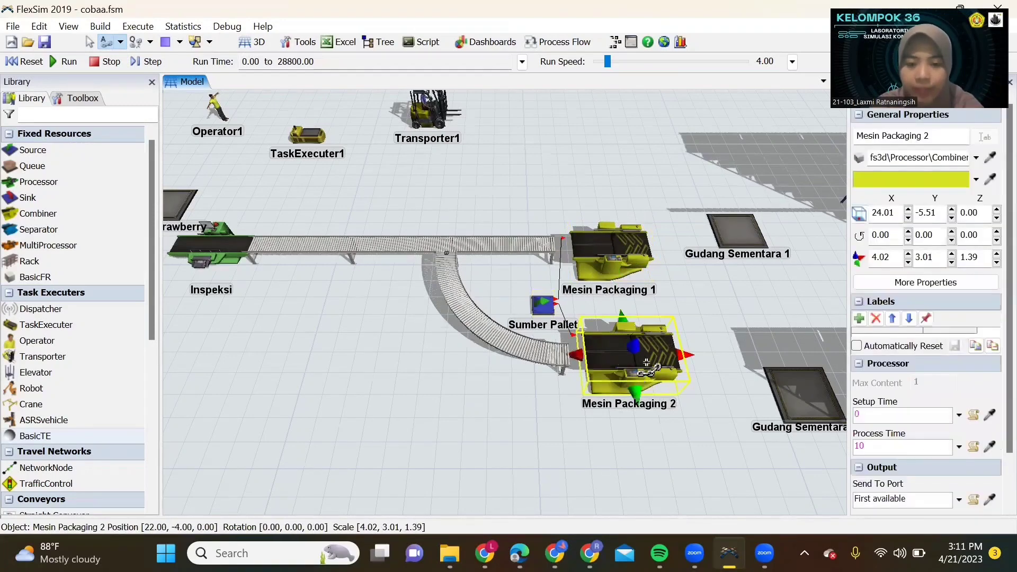
Connect the Sumber Produk source to the Mesin Pasteurisasi processor
left_click_drag(362, 401, 740, 396)
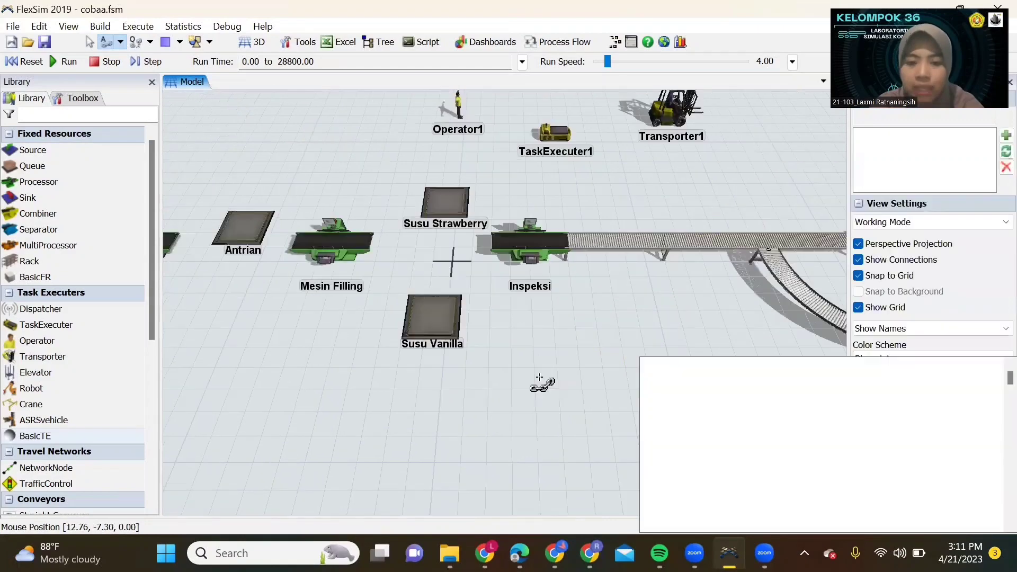
scroll(538, 378, "down", 3)
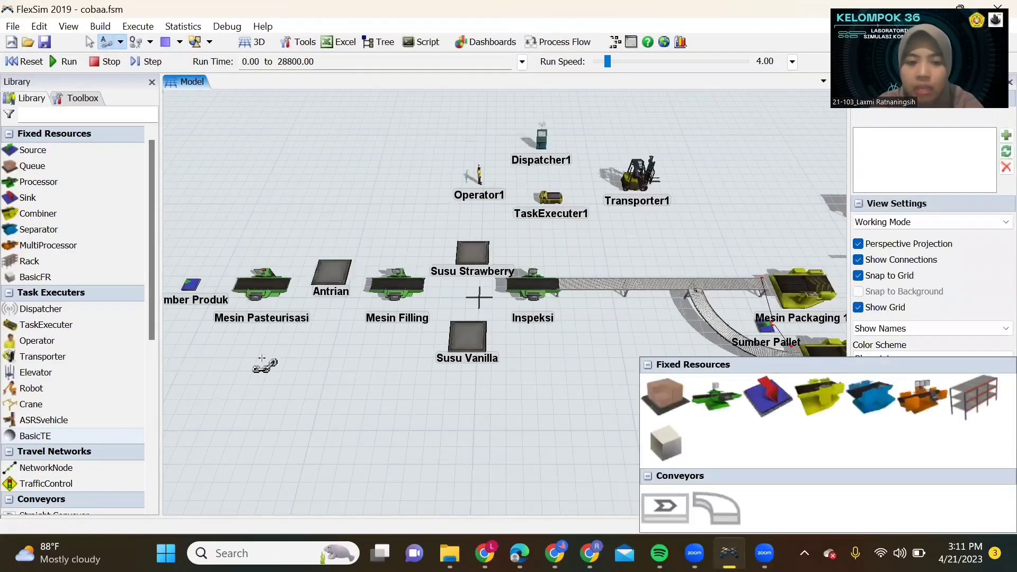
scroll(206, 299, "down", 1)
left_click(205, 300)
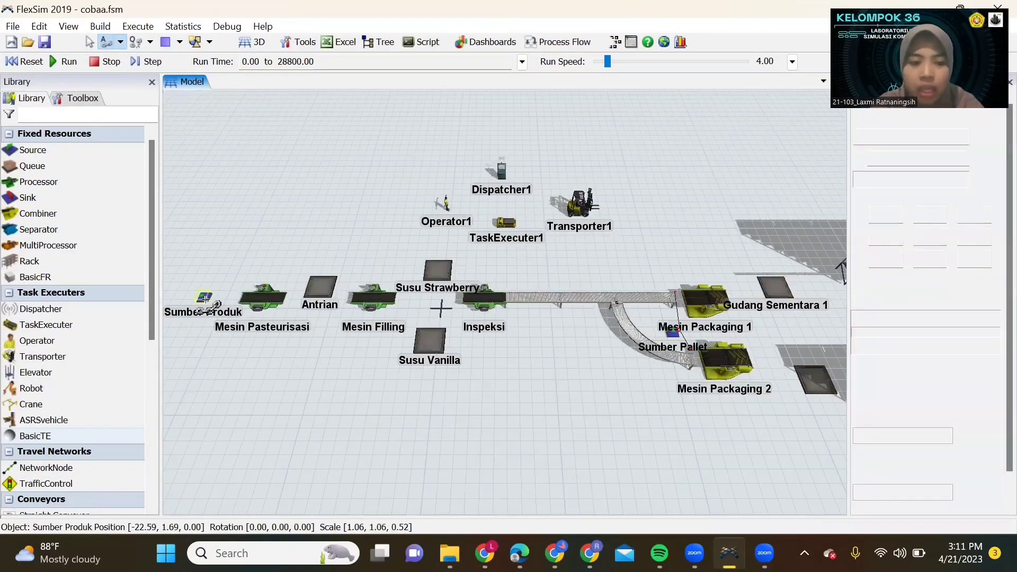
left_click(260, 293)
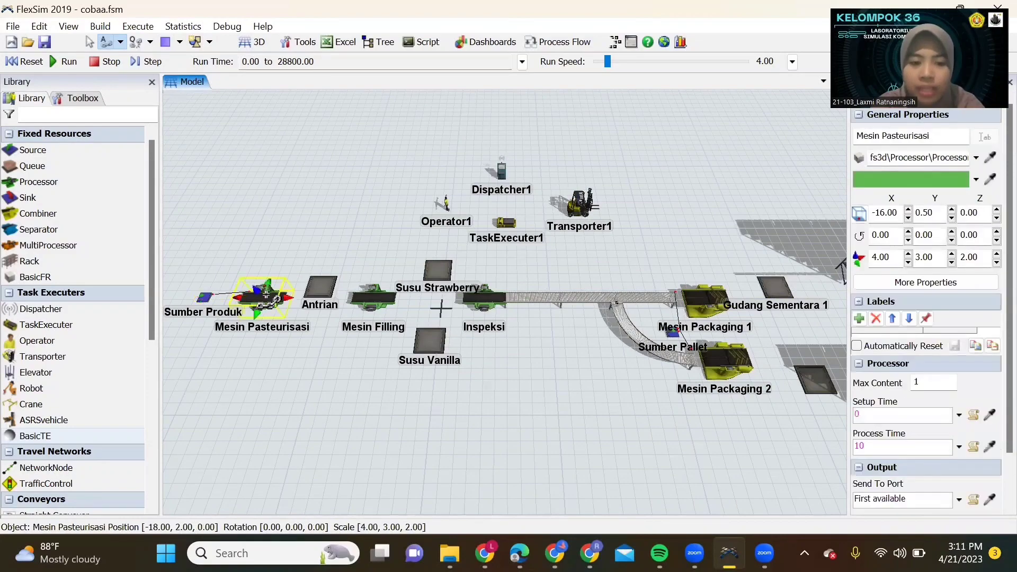
Connect Mesin Pasteurisasi through Antrian and Mesin Filling to Susu Strawberry and Susu Vanilla, and link both of those queues to Inspeksi
left_click(363, 297)
left_click_drag(431, 271, 432, 272)
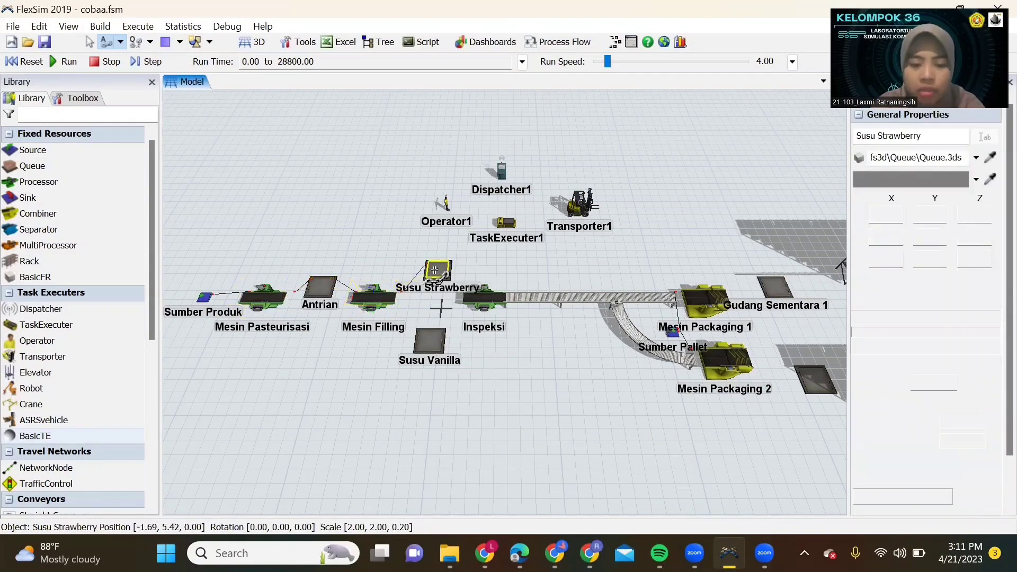
left_click_drag(371, 300, 495, 300)
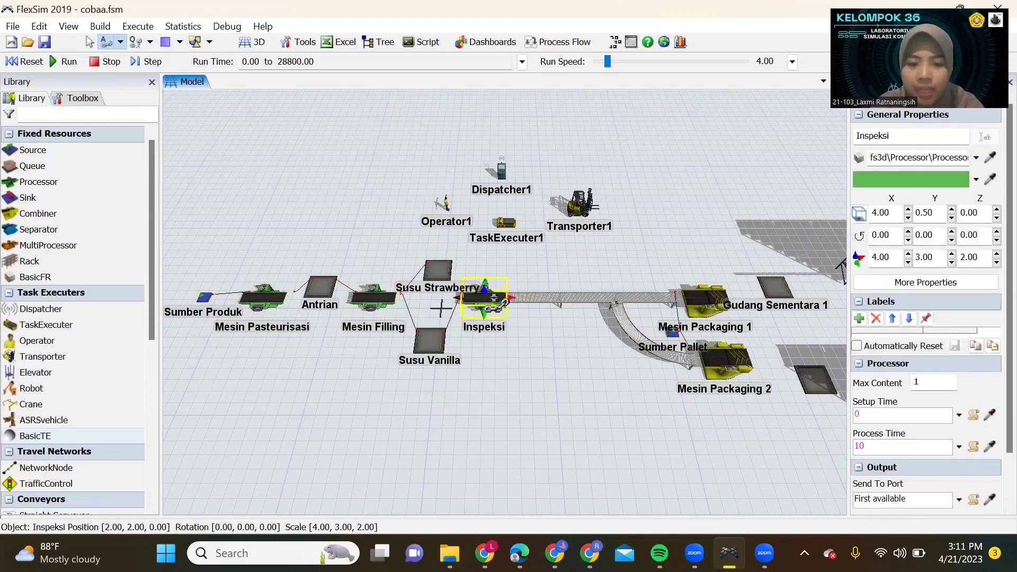
Connect Inspeksi via the conveyors to both packaging machines, linking Mesin Packaging 1 to Gudang Sementara 1 and Mesin Packaging 2 to Gudang Sementara 2
left_click_drag(437, 270, 780, 286)
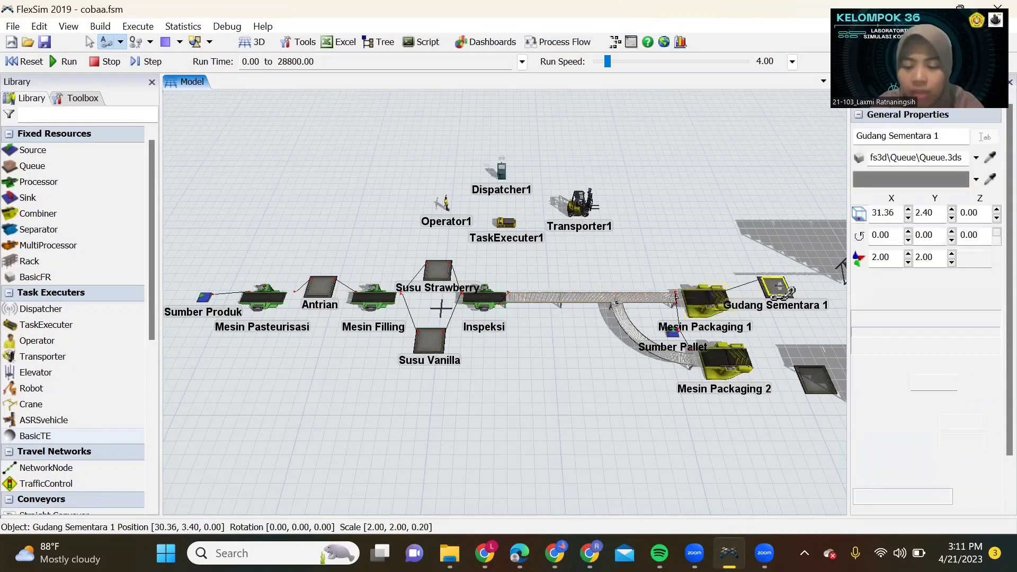
left_click(617, 315)
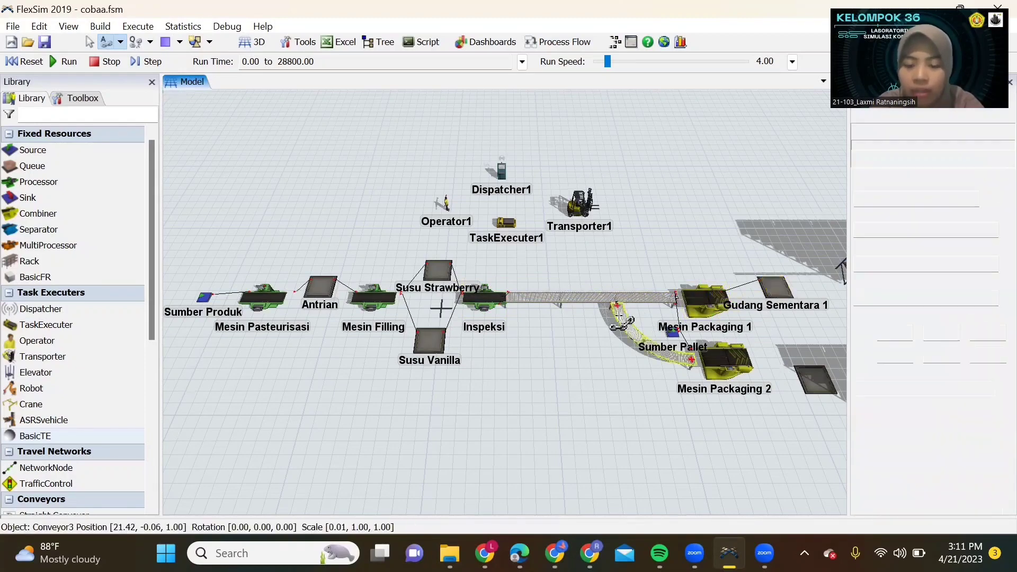
left_click(736, 364)
left_click_drag(735, 364, 813, 380)
left_click(813, 380)
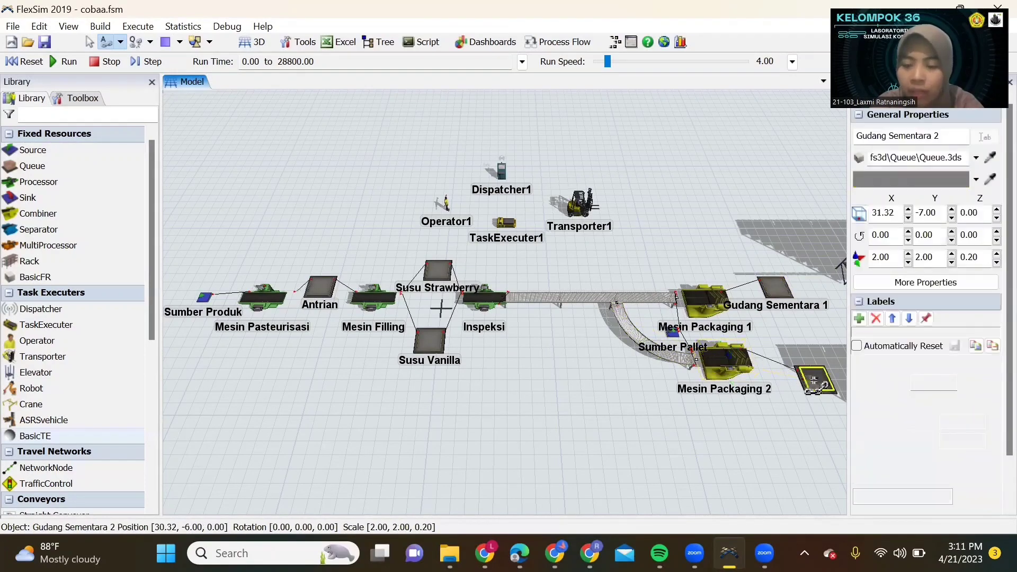
Connect Gudang Sementara 1 to Rack1 and Gudang Sementara 2 to Rack2
left_click_drag(747, 427, 477, 424)
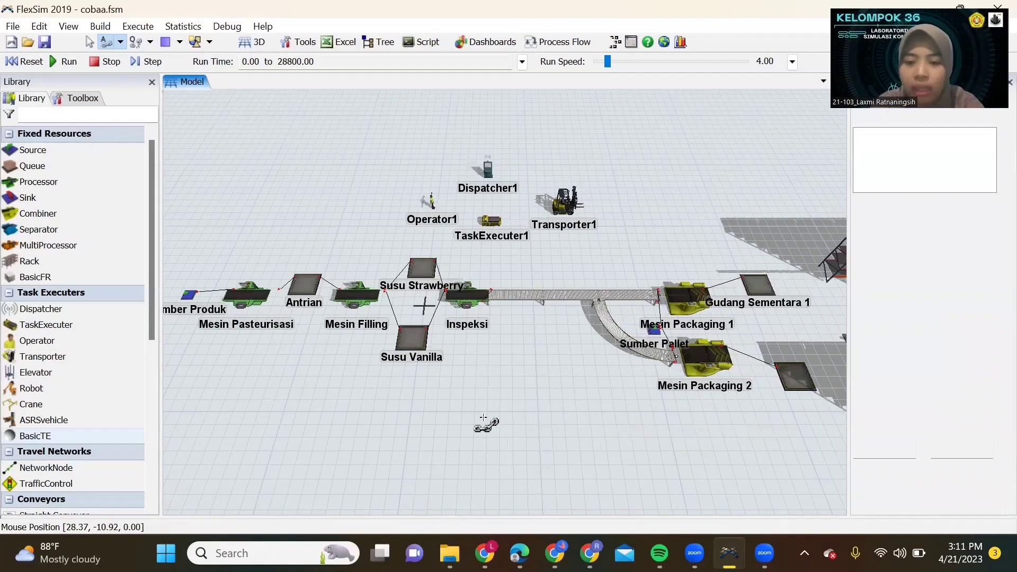
double_click(528, 314)
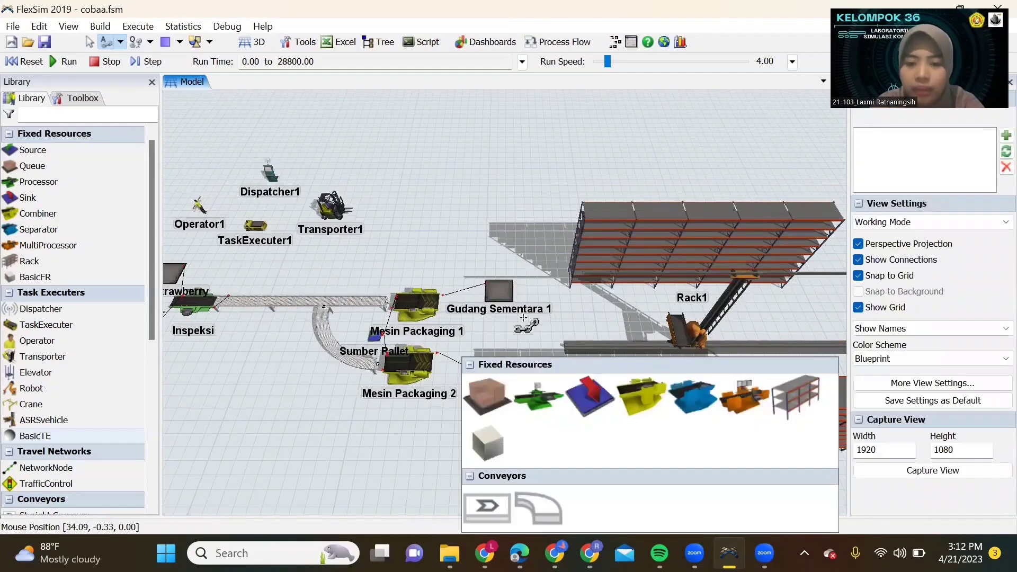
left_click(496, 300)
left_click(496, 295)
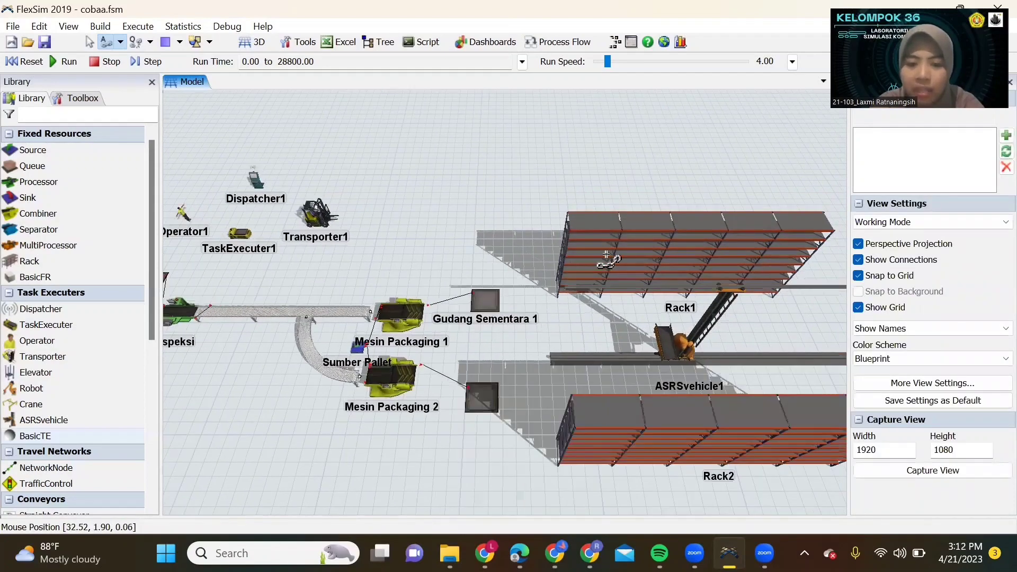
left_click(604, 278)
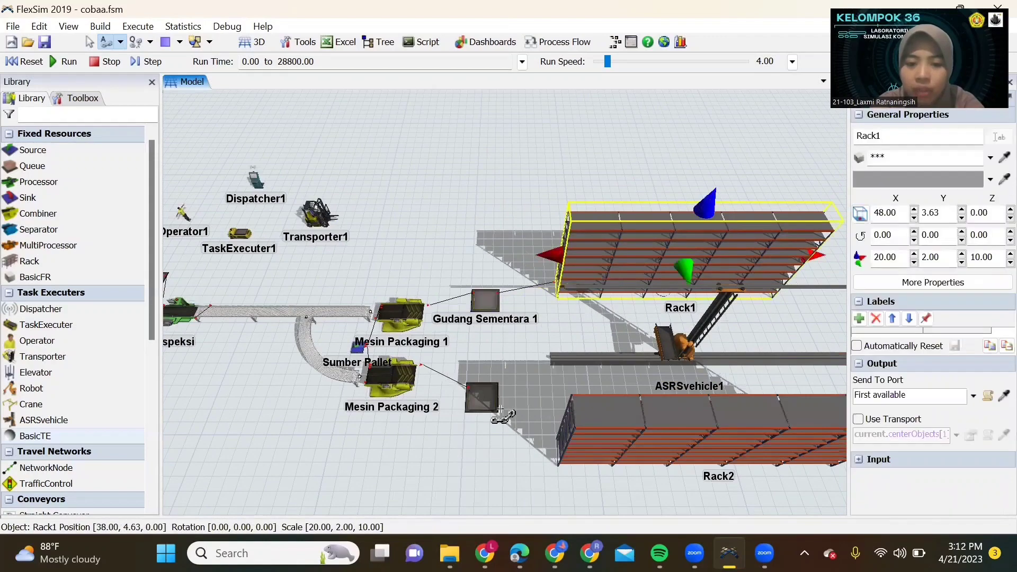
left_click(481, 398)
left_click(648, 428)
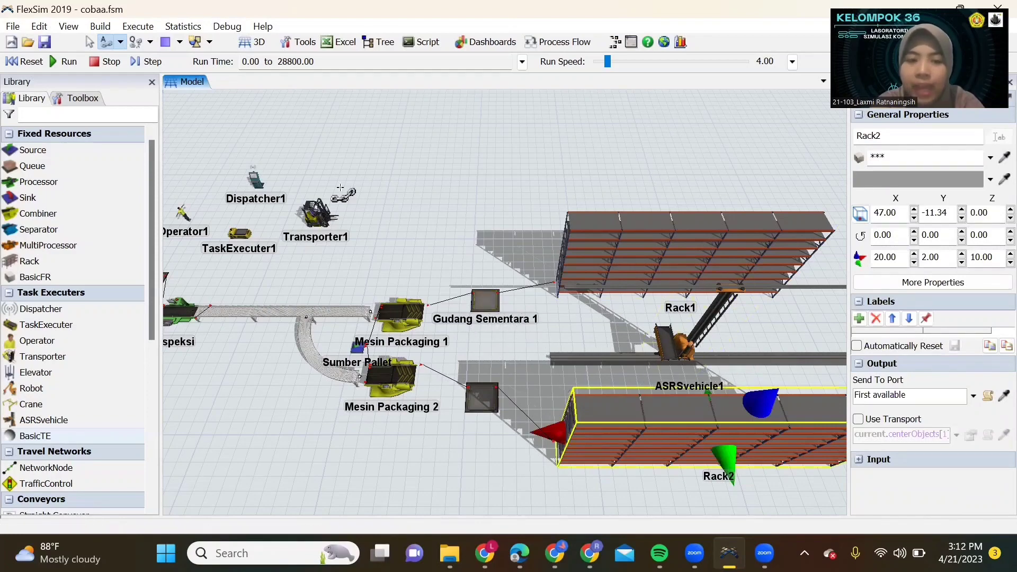
Link Gudang Sementara 1 and Gudang Sementara 2 to ASRSvehicle1 using Connect Center Ports
left_click(120, 43)
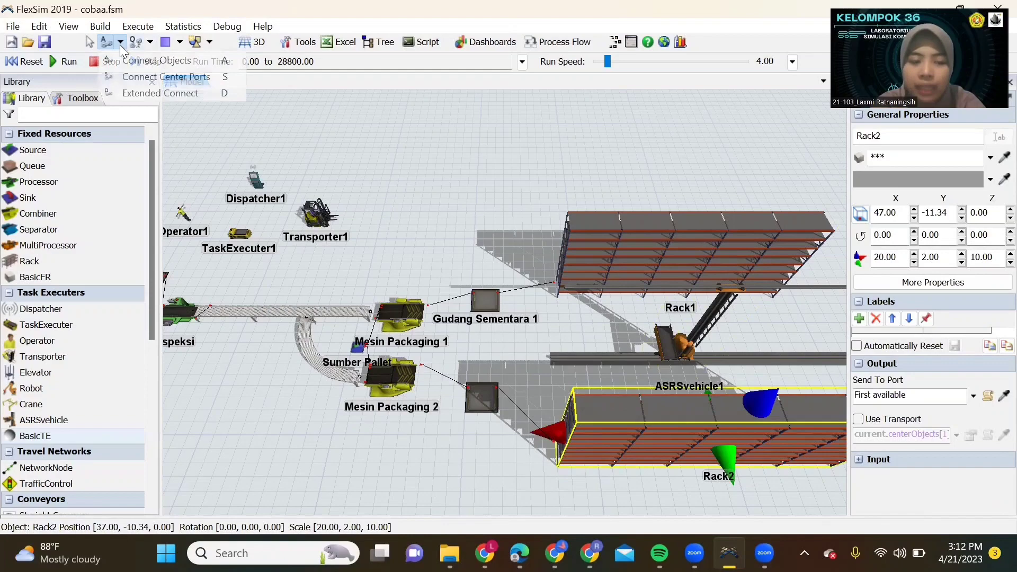
left_click(127, 78)
left_click(490, 299)
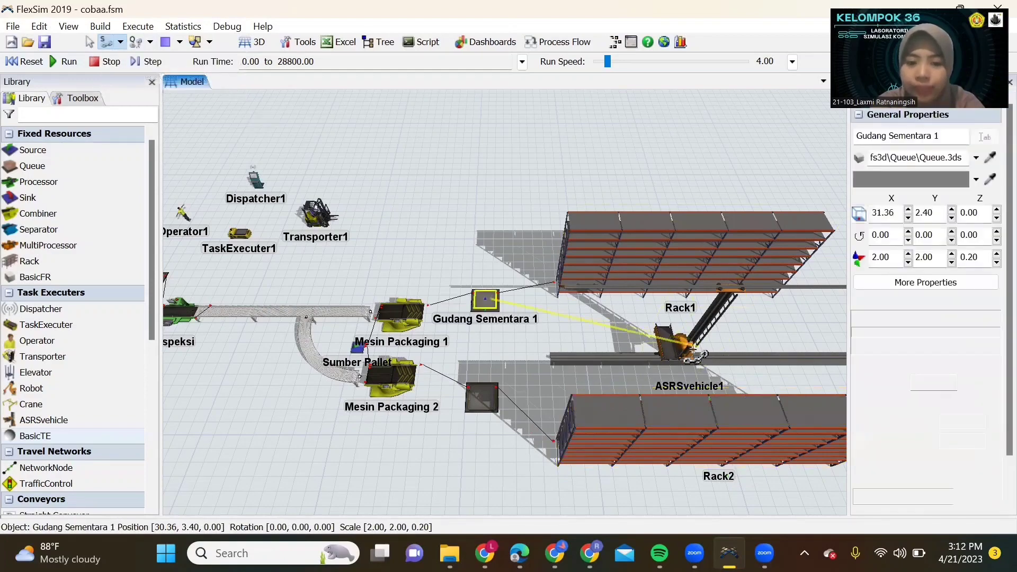
left_click(671, 344)
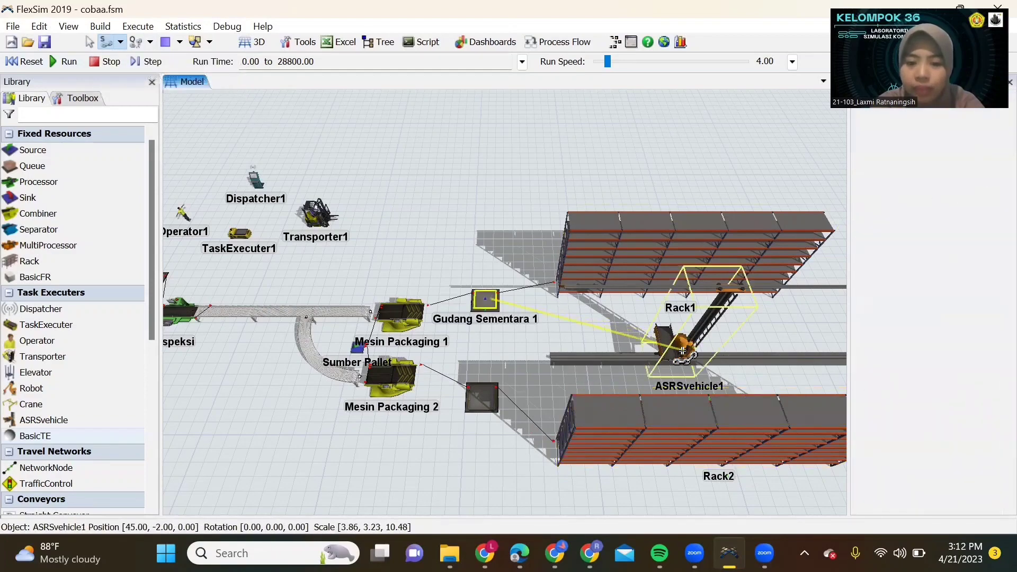
left_click(482, 398)
left_click(682, 358)
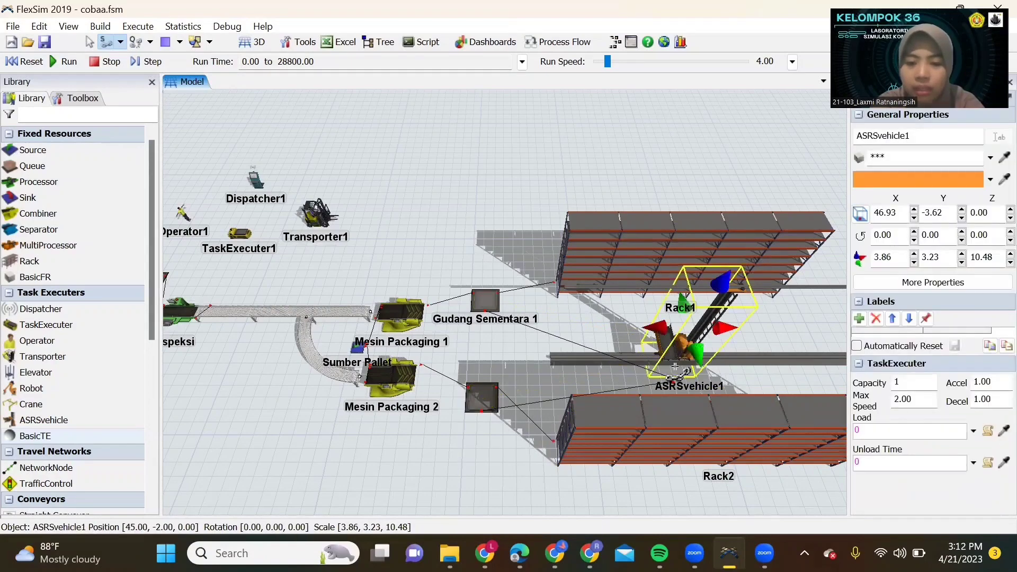
Connect Dispatcher1 to Operator1, TaskExecuter1 and Transporter1 using Connect Objects
left_click_drag(335, 465, 635, 451)
left_click_drag(532, 264, 547, 288)
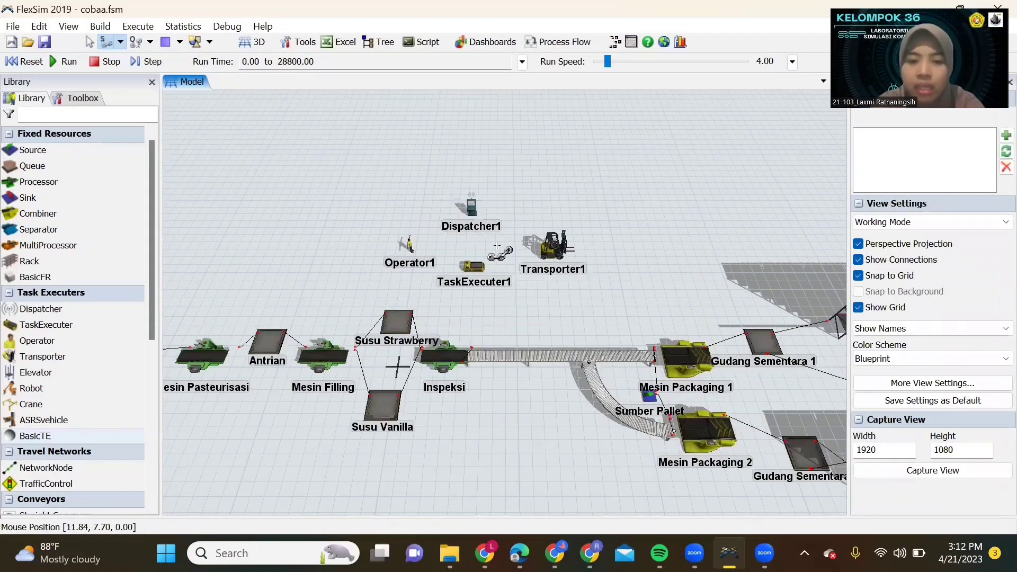
scroll(414, 236, "up", 4)
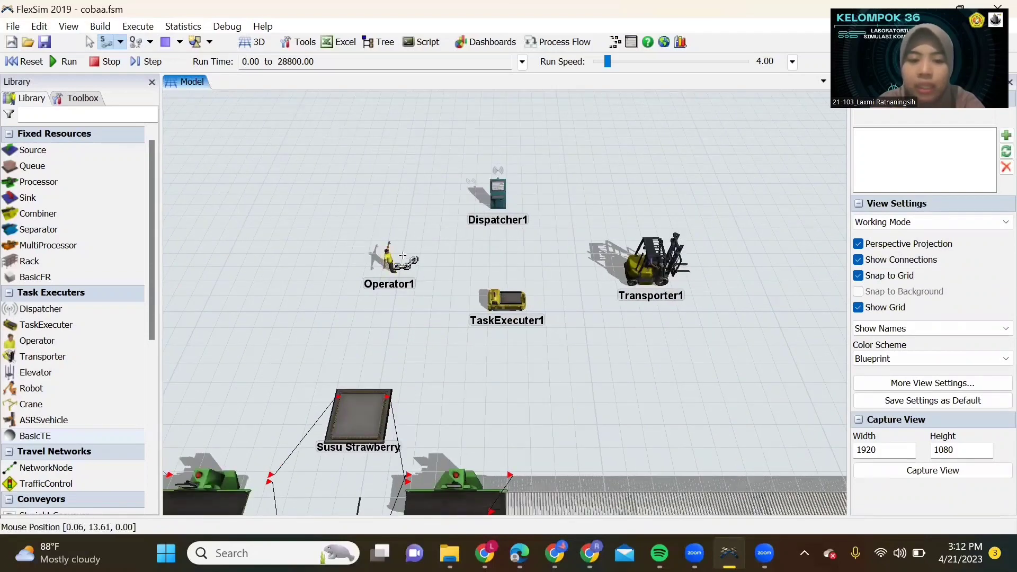
left_click(120, 42)
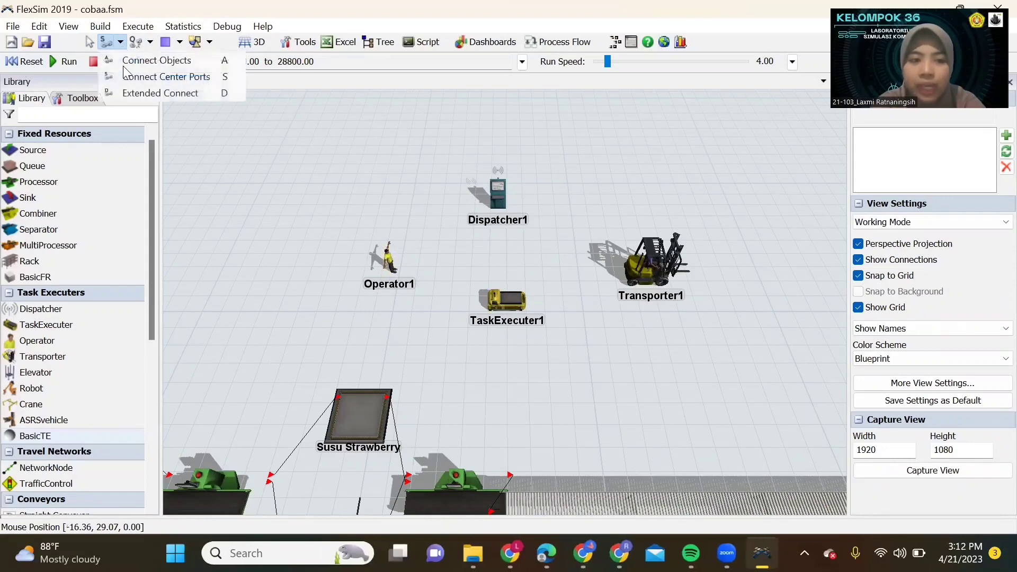
left_click(133, 60)
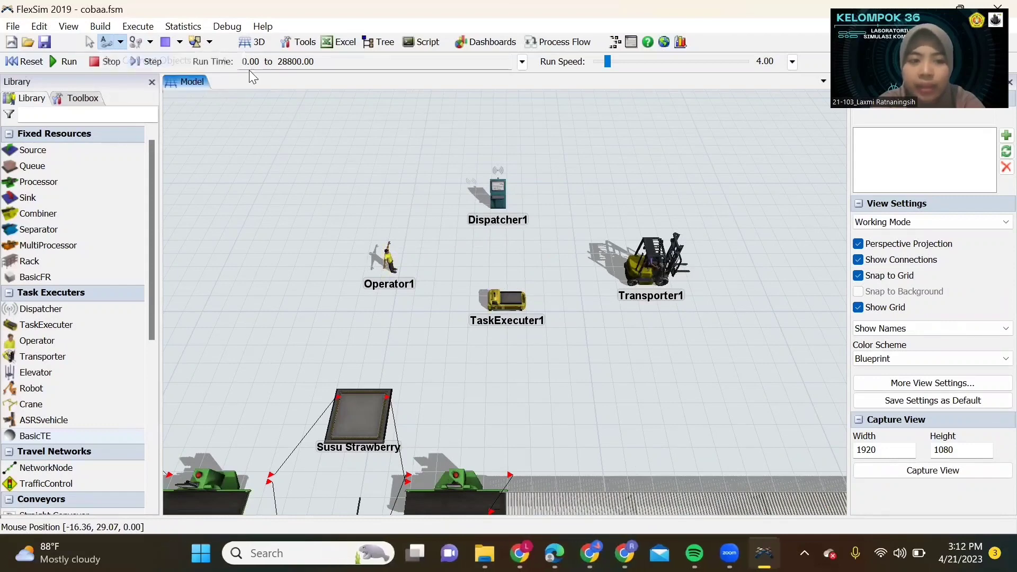
left_click(512, 198)
left_click(387, 258)
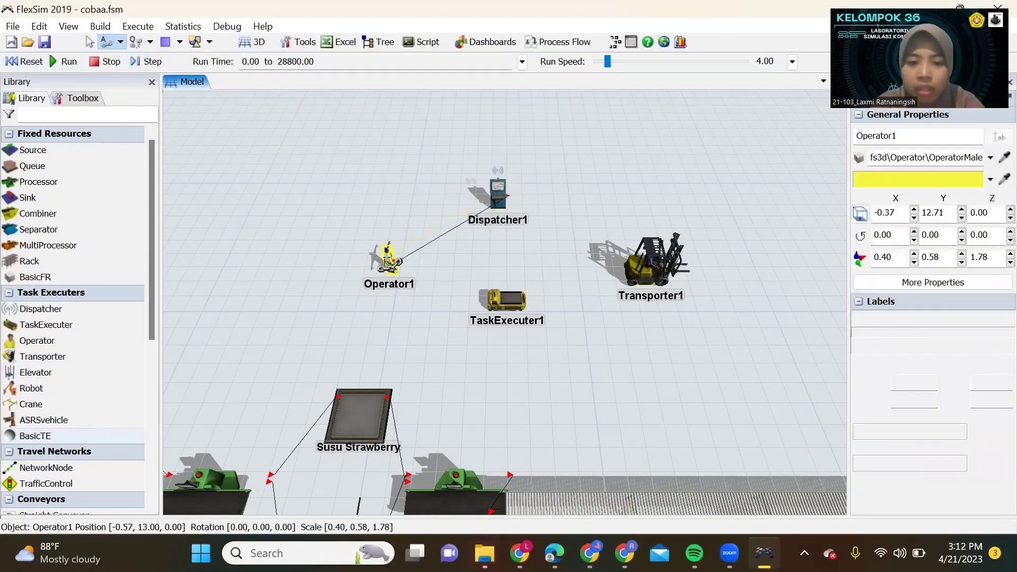
left_click(498, 197)
left_click(509, 306)
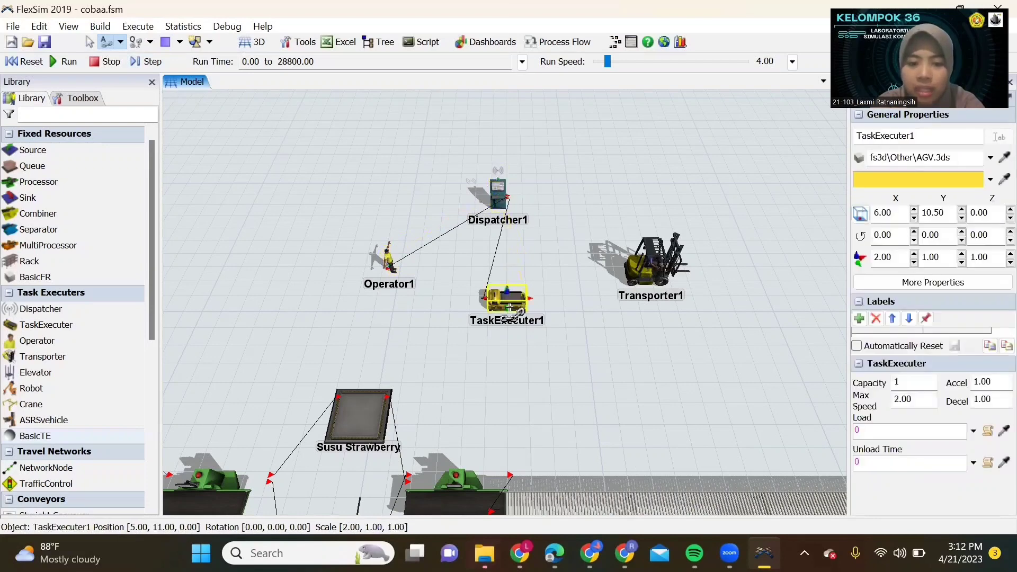
left_click(498, 193)
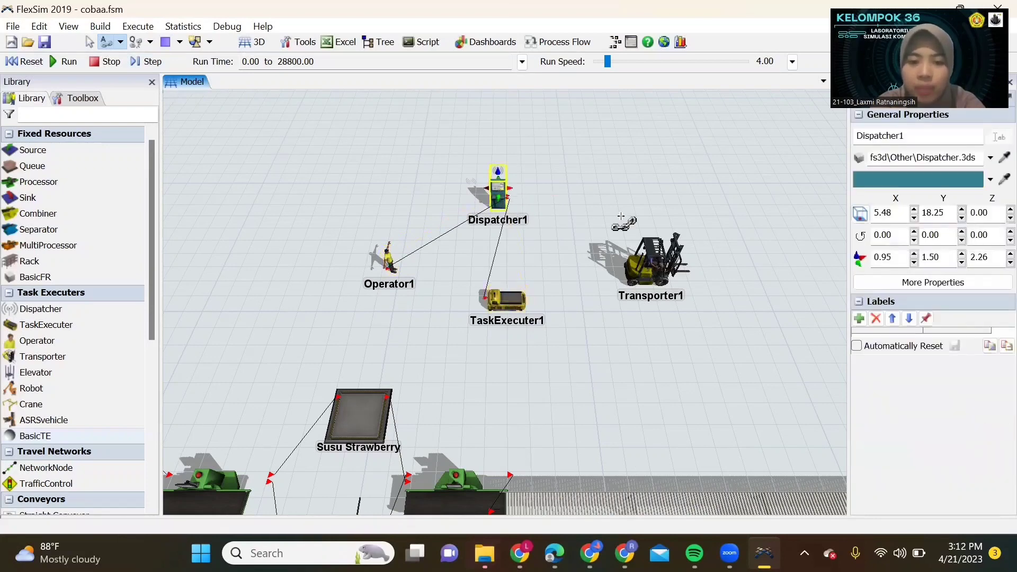
left_click(654, 260)
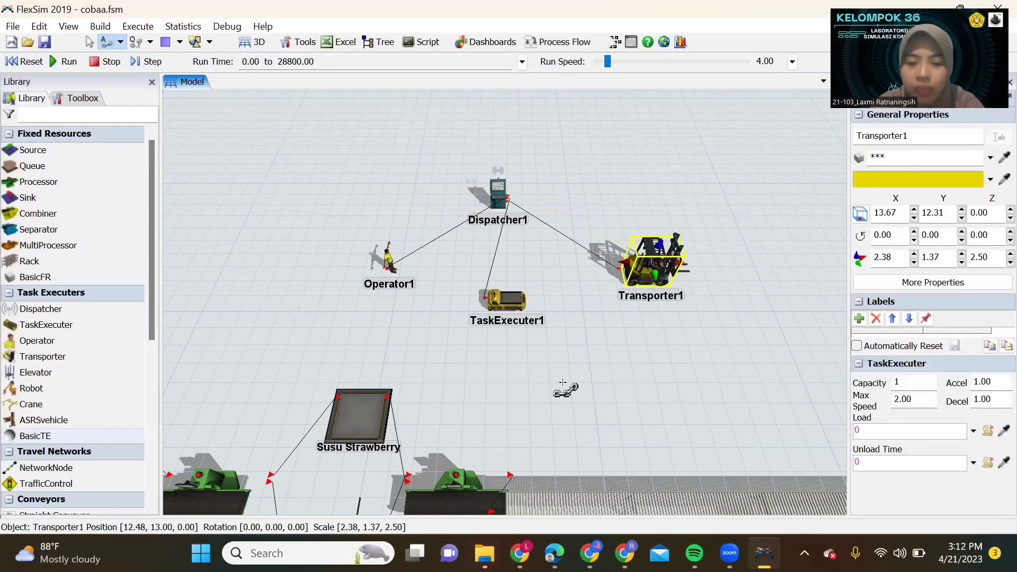
Link Dispatcher1 to the Susu Strawberry and Susu Vanilla queues using Connect Center Ports
left_click_drag(563, 383, 617, 248)
scroll(618, 236, "down", 2)
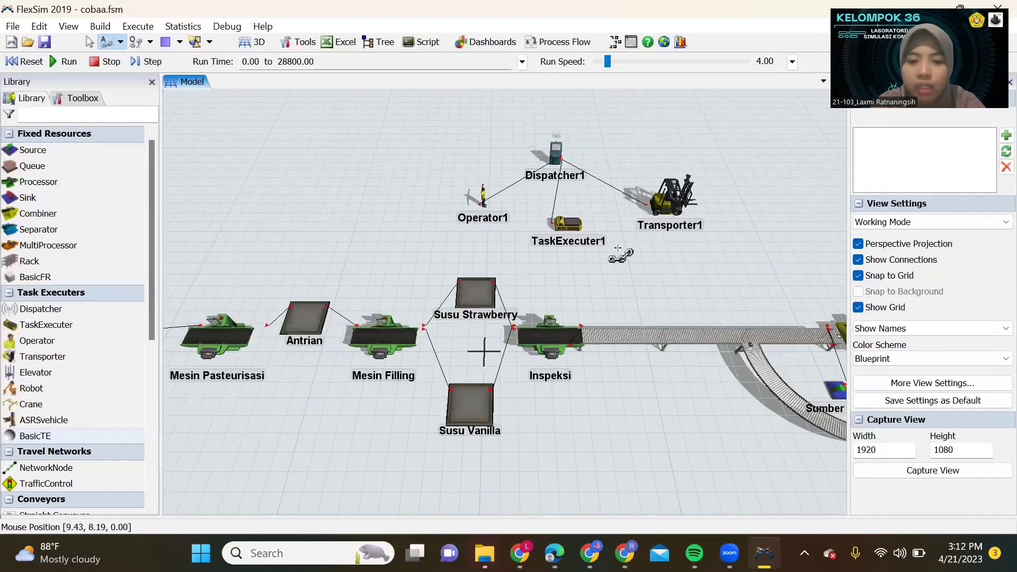
scroll(618, 248, "down", 2)
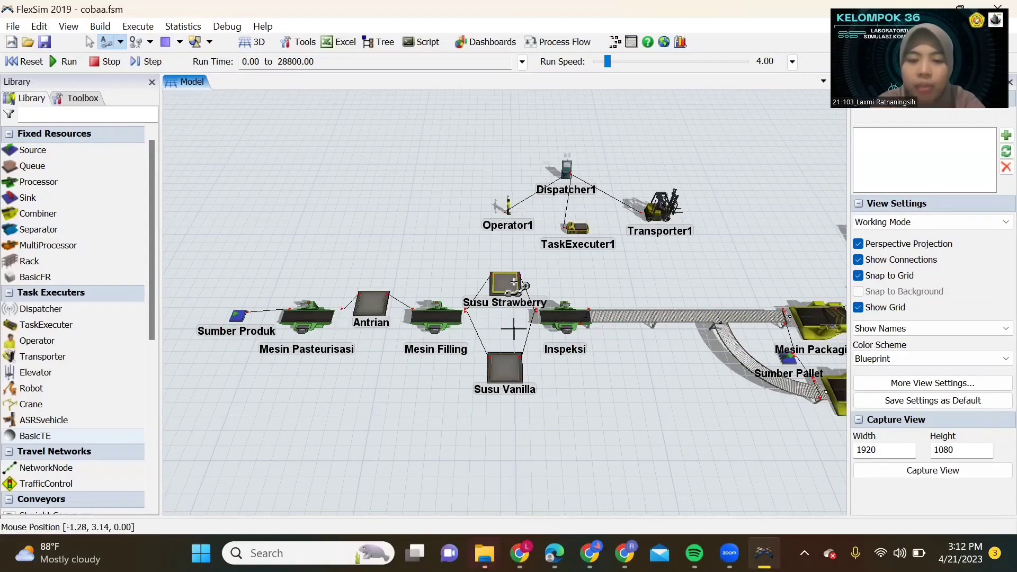
left_click_drag(643, 404, 492, 419)
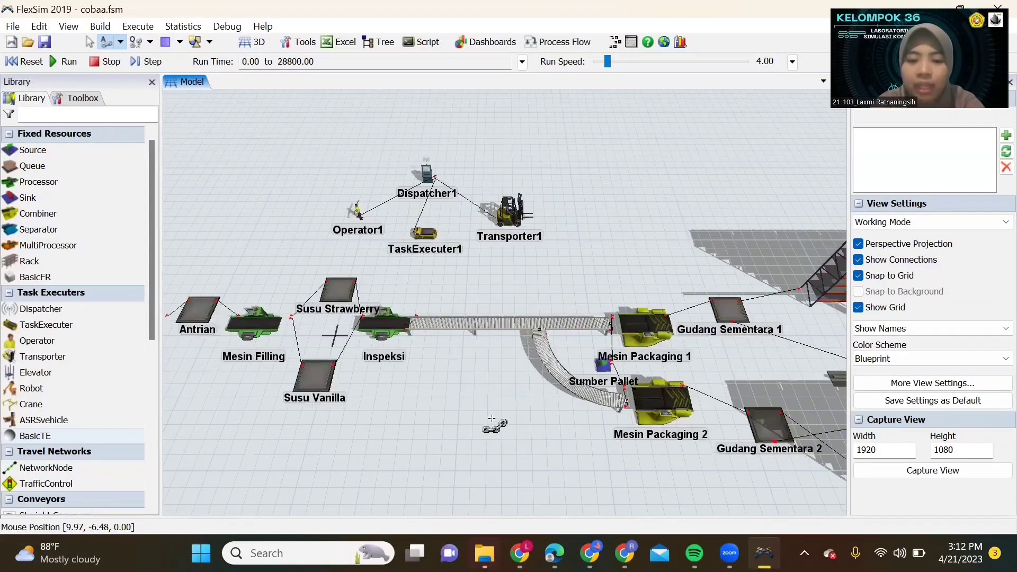
left_click_drag(674, 423, 728, 435)
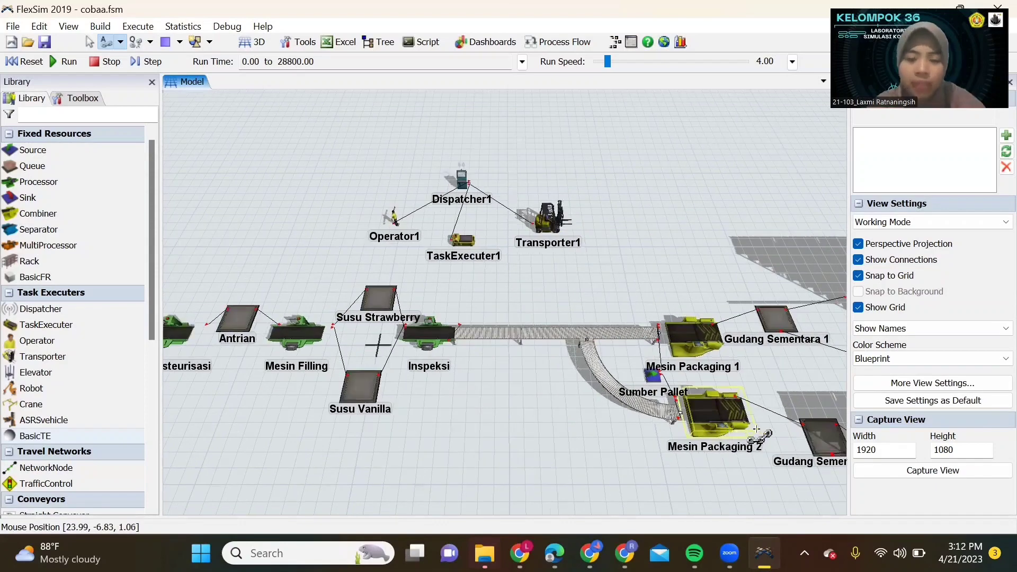
left_click(120, 42)
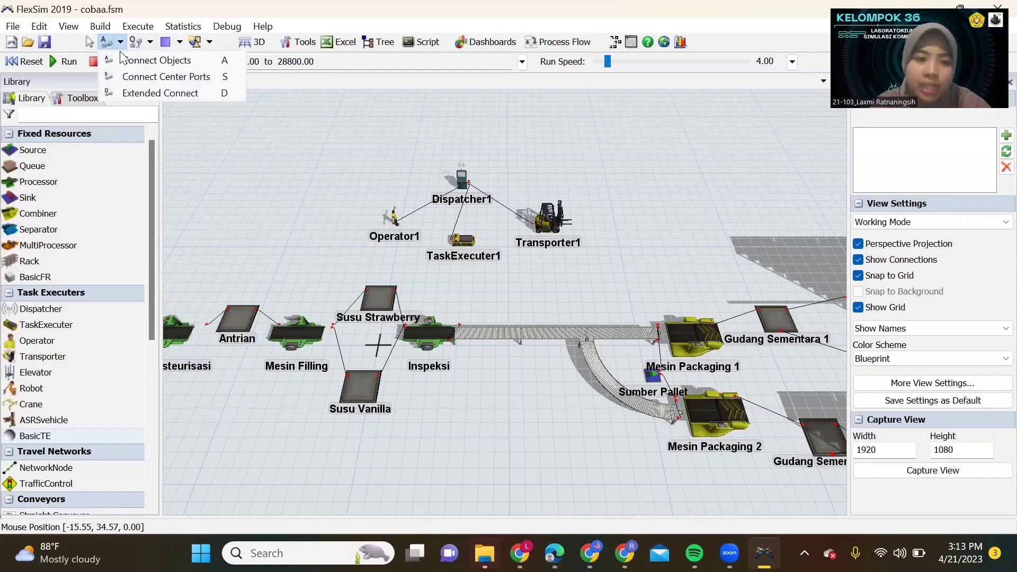
left_click(128, 78)
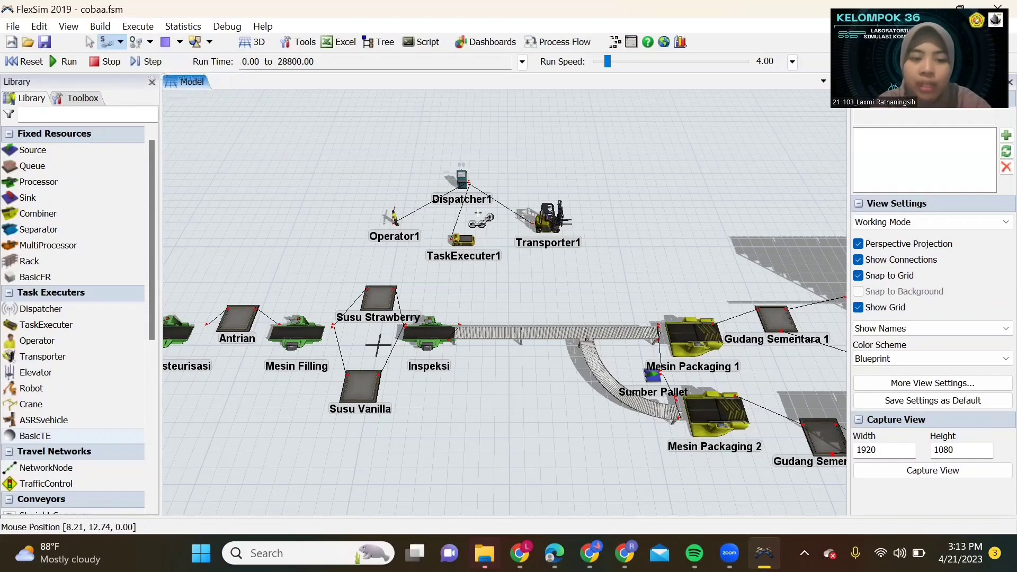
left_click(458, 182)
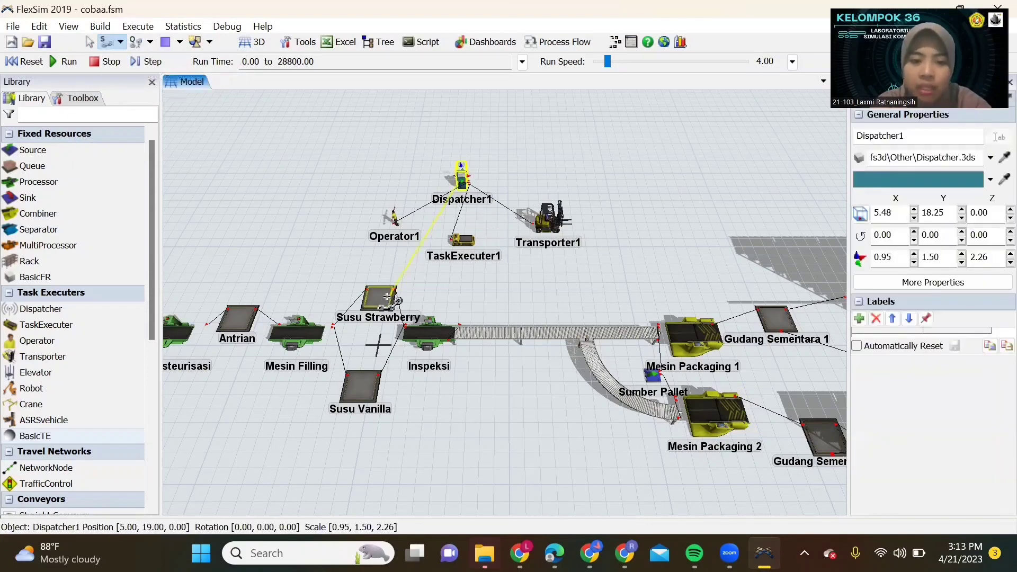
left_click(395, 287)
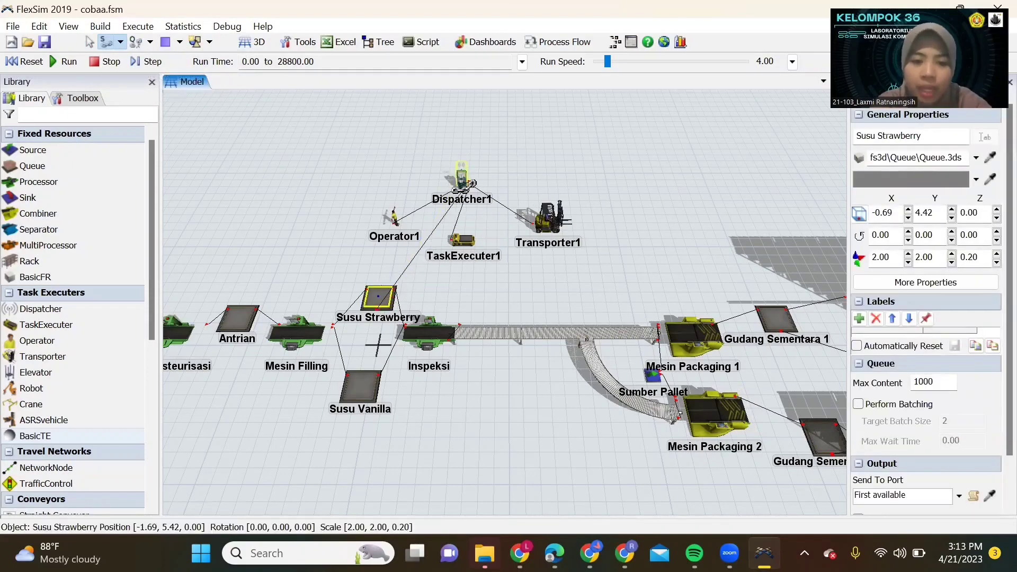
left_click(460, 181)
left_click(364, 389)
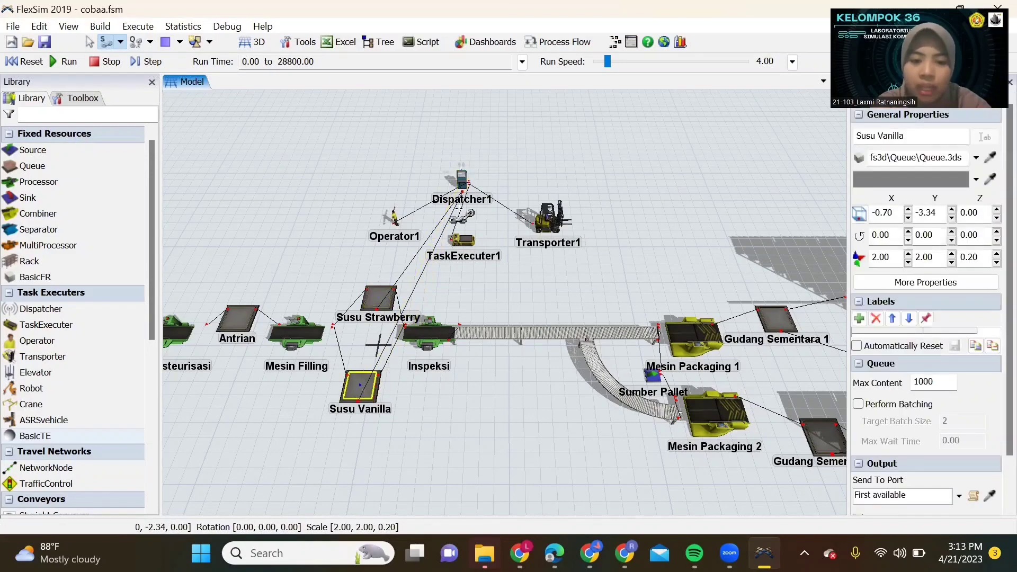
Link the center ports of Dispatcher1 to Mesin Packaging 1 and Mesin Packaging 2
left_click(461, 180)
left_click(685, 331)
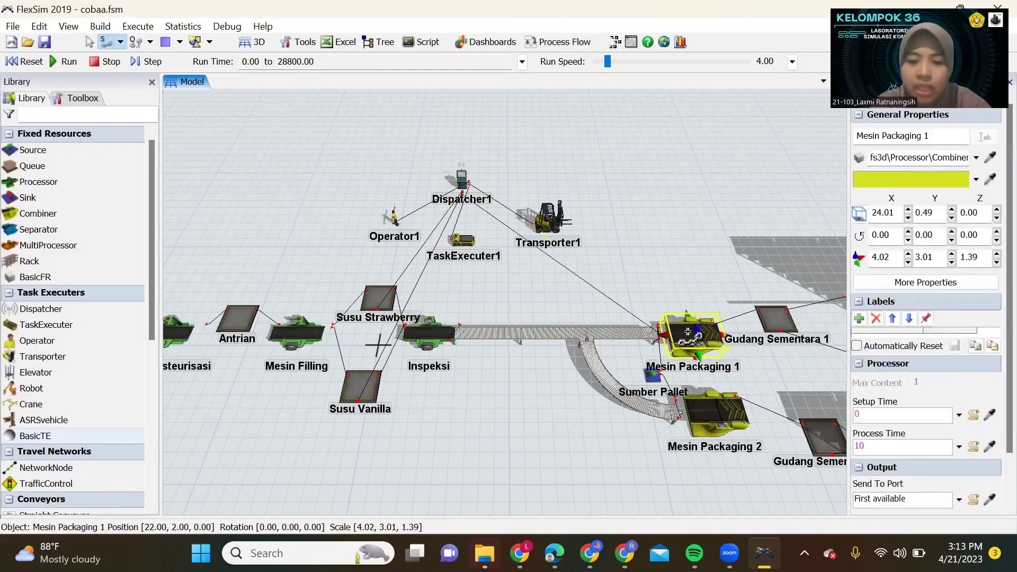
left_click(461, 180)
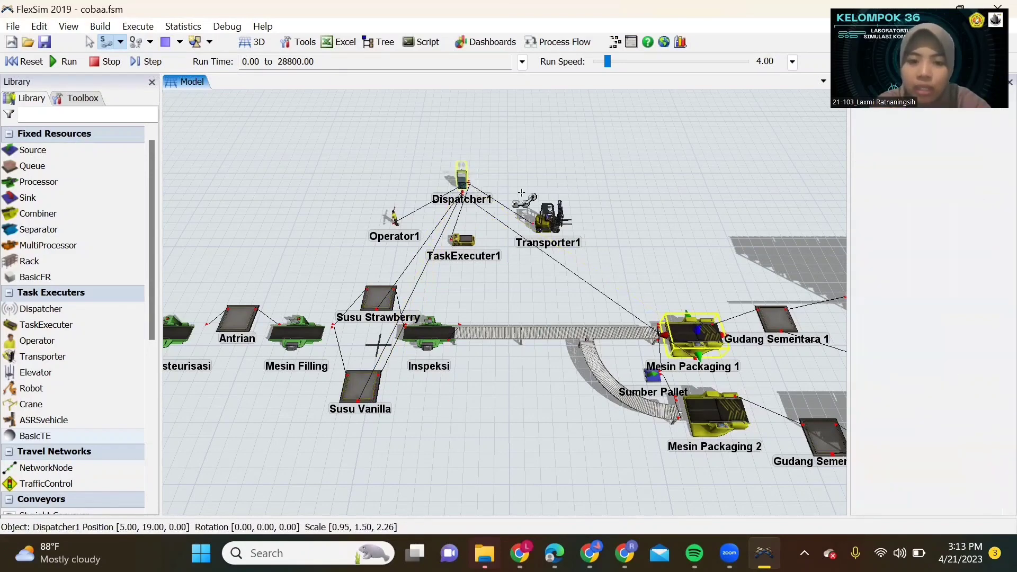
left_click(734, 427)
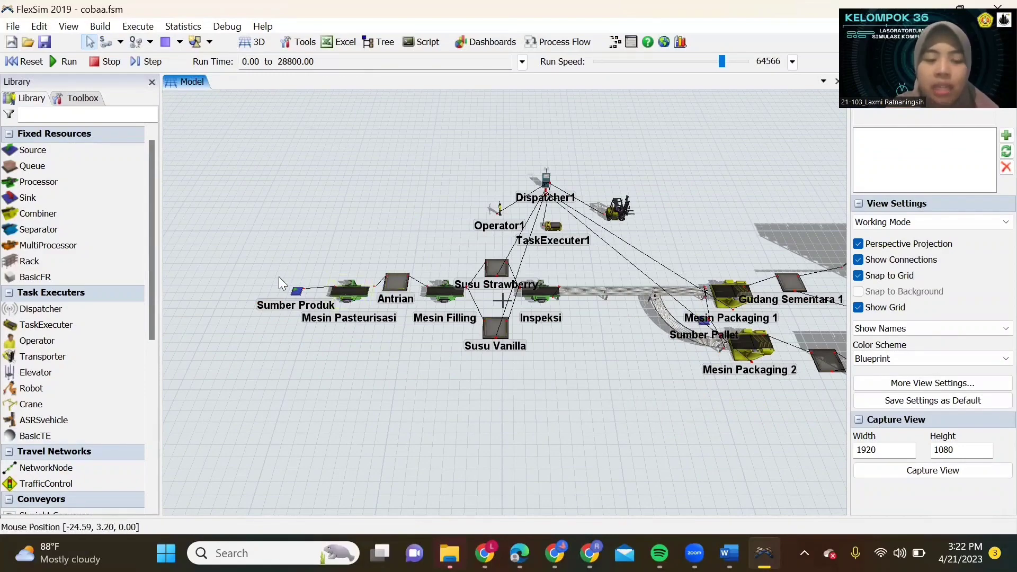
Add a Set Item Type by Percentage action to the On Creation trigger of the Sumber Produk source
scroll(286, 278, "up", 2)
scroll(316, 316, "up", 2)
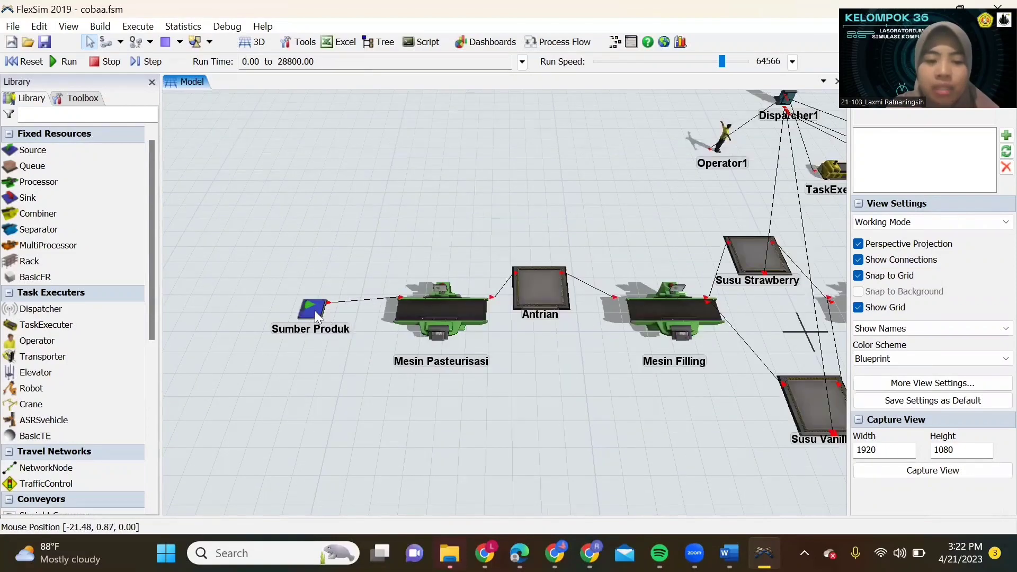
left_click(316, 316)
double_click(315, 308)
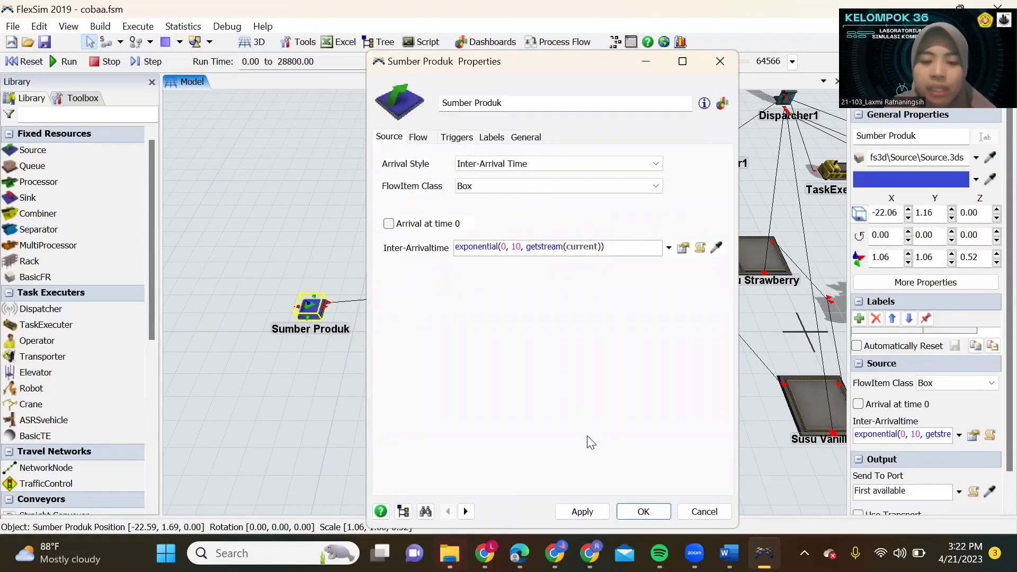
left_click(582, 511)
left_click(457, 139)
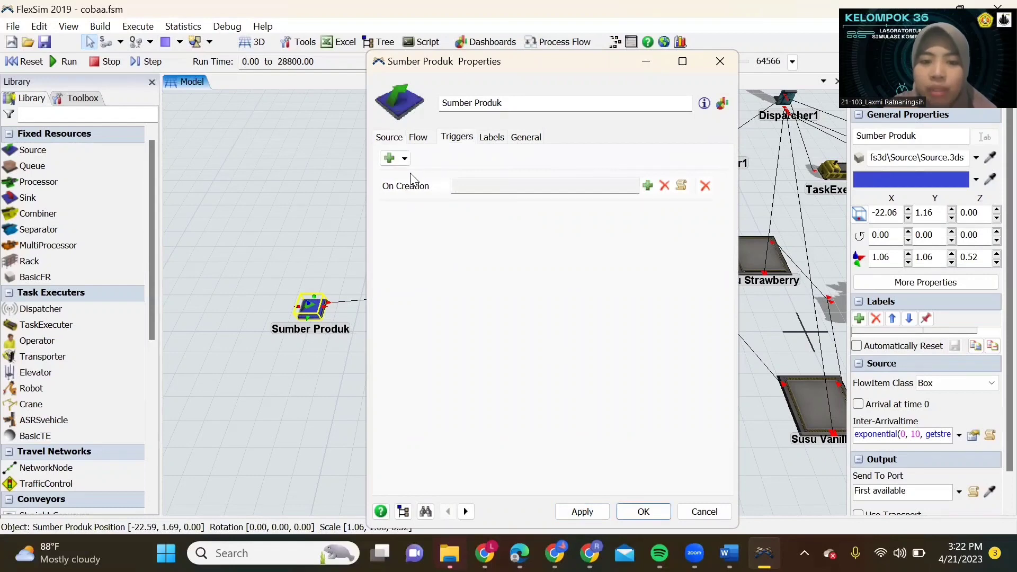
left_click(648, 186)
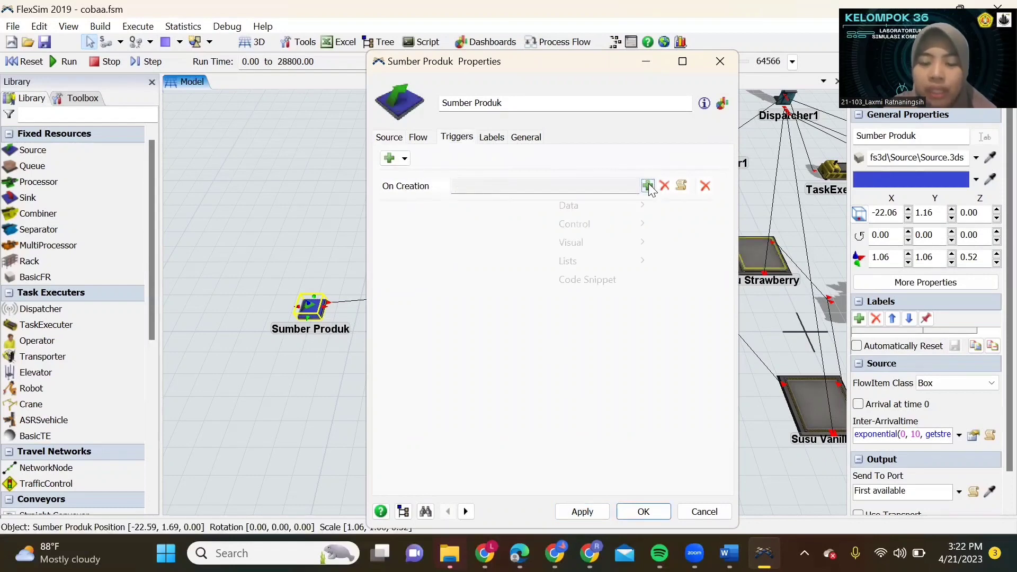
mouse_move(624, 207)
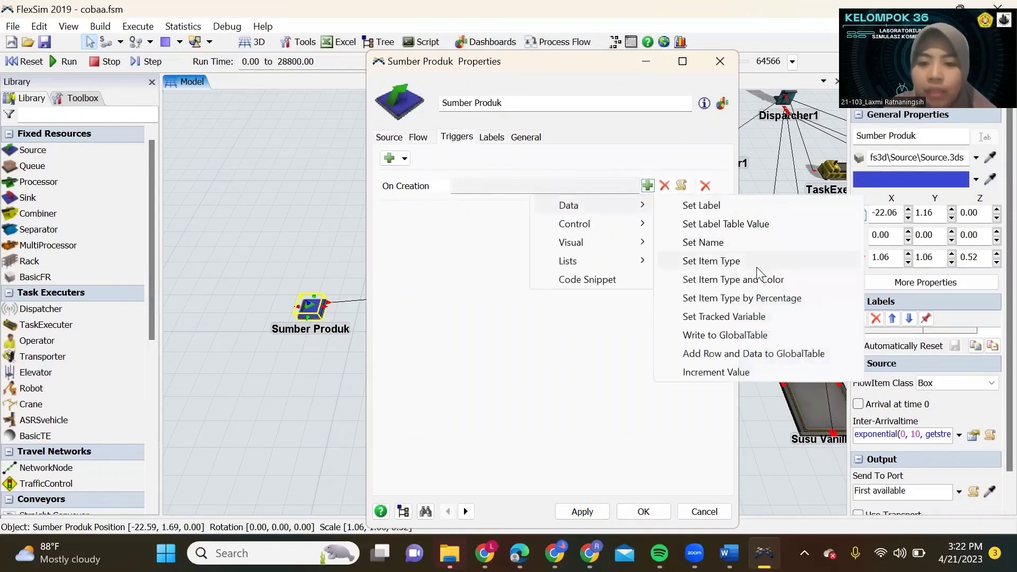
left_click(741, 298)
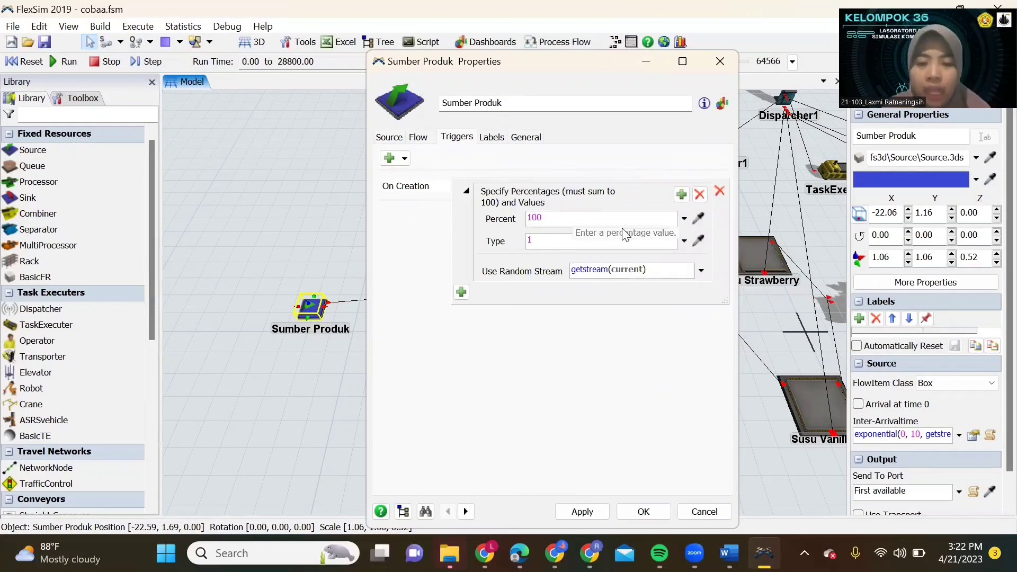
Add a second percentage entry and split the item types into 60 percent type 1 and 40 percent type 2
left_click(682, 195)
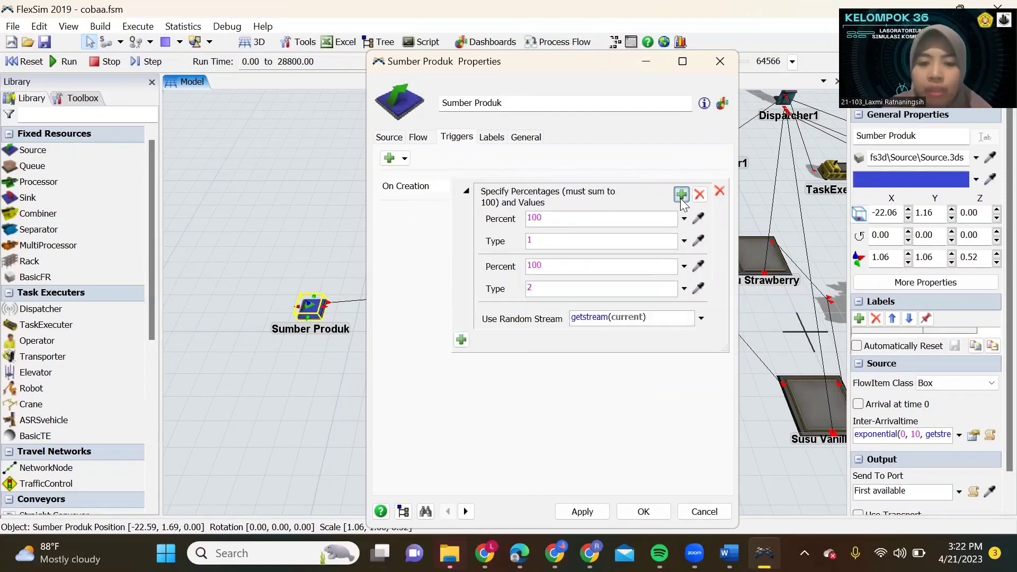
left_click(562, 217)
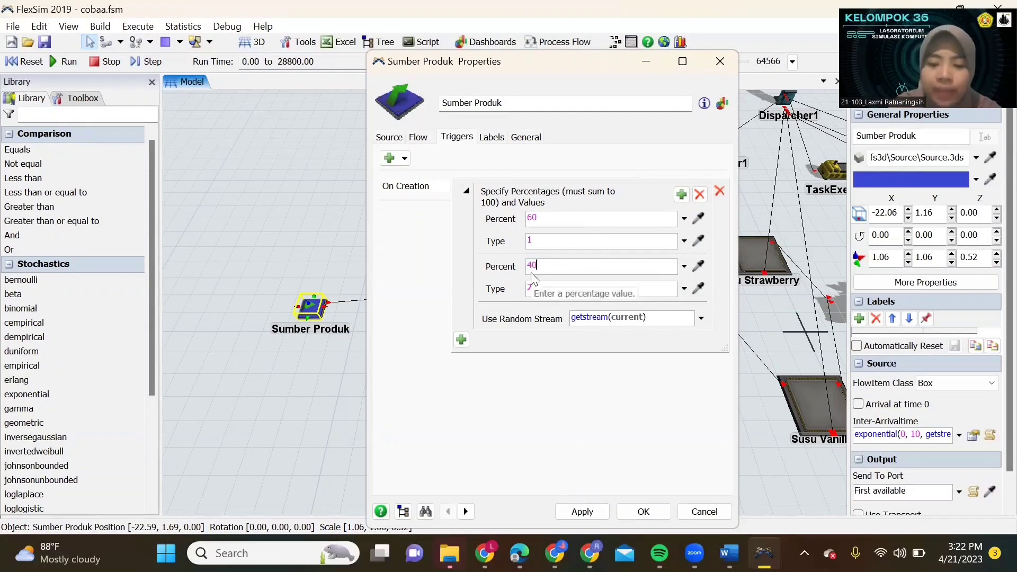
type("40")
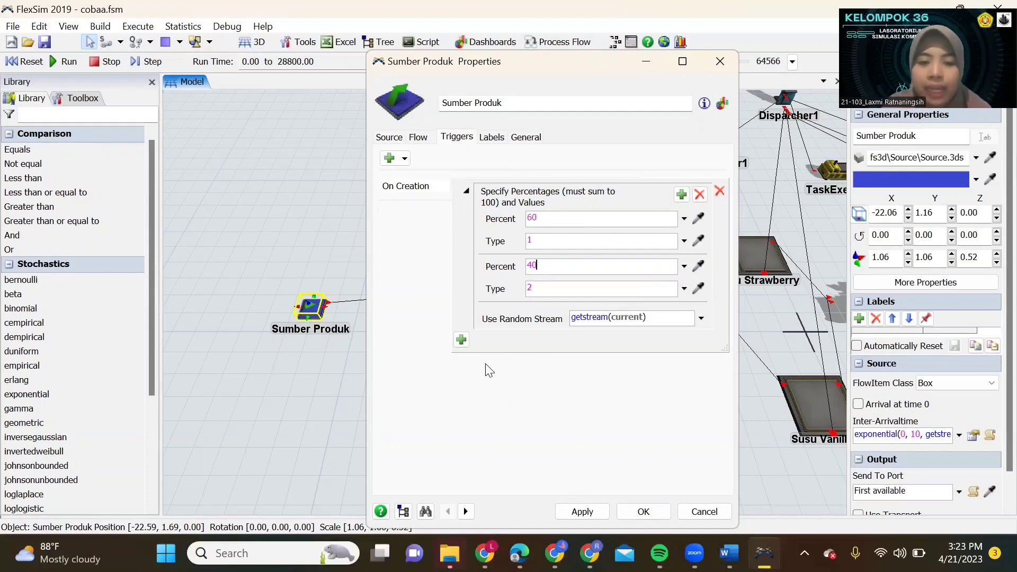
Add an action to the On Creation trigger that sets the object's color by item.Type, with cases 1 and 2
left_click(461, 340)
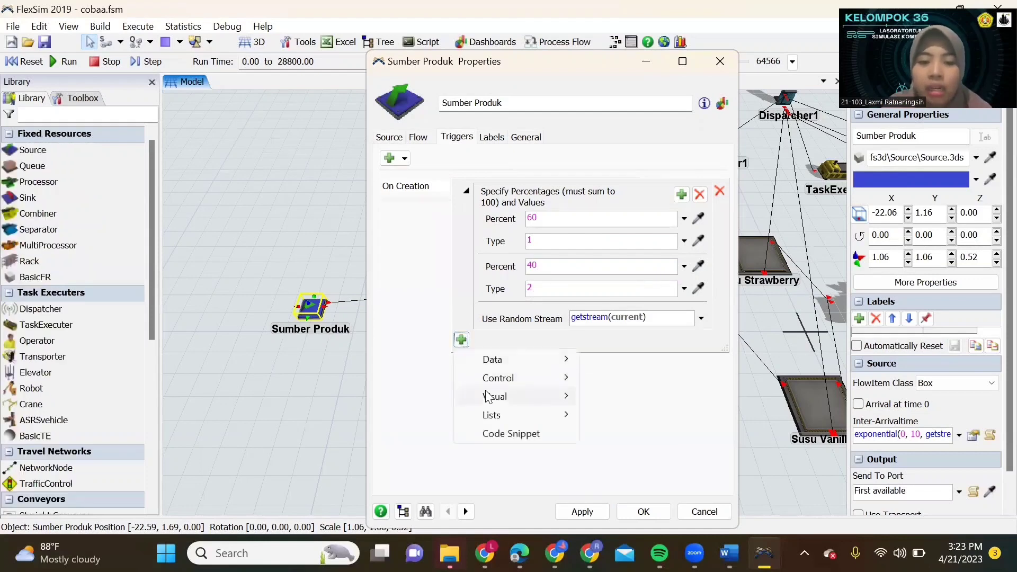
mouse_move(504, 402)
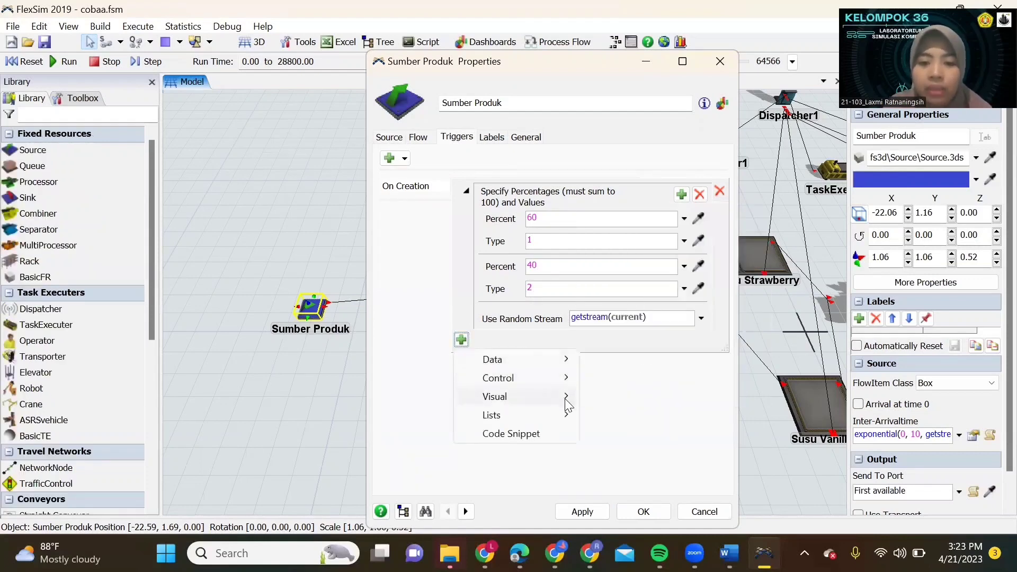
left_click(661, 266)
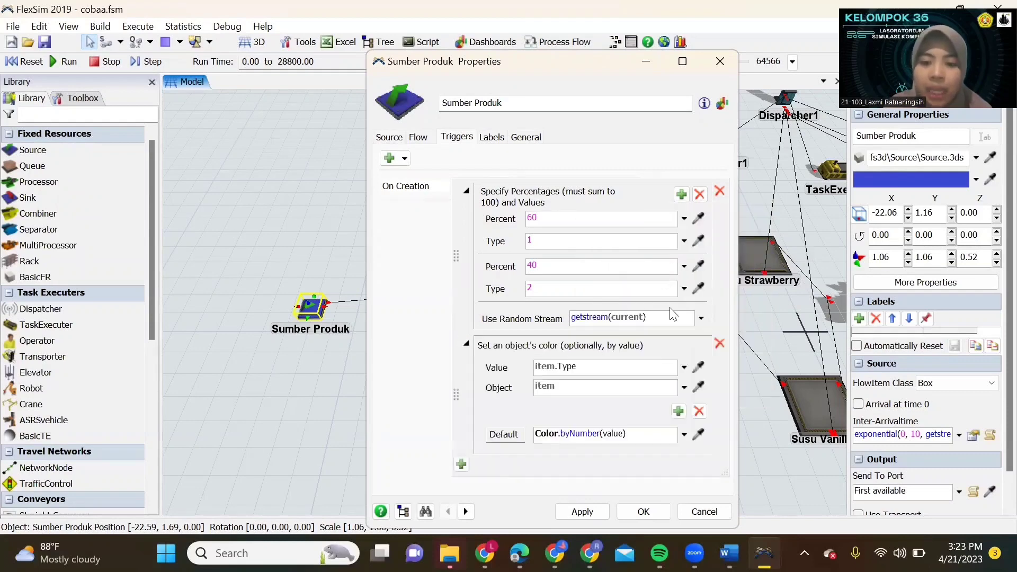
left_click(678, 412)
left_click(679, 412)
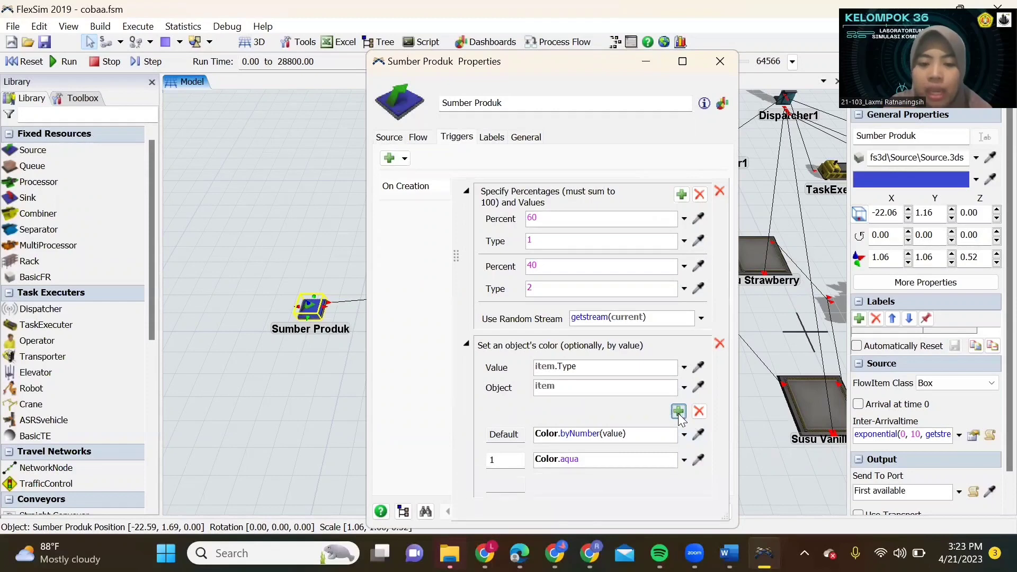
Color type 1 items Color.pink and type 2 items Color.white, and save the Sumber Produk properties
left_click(684, 460)
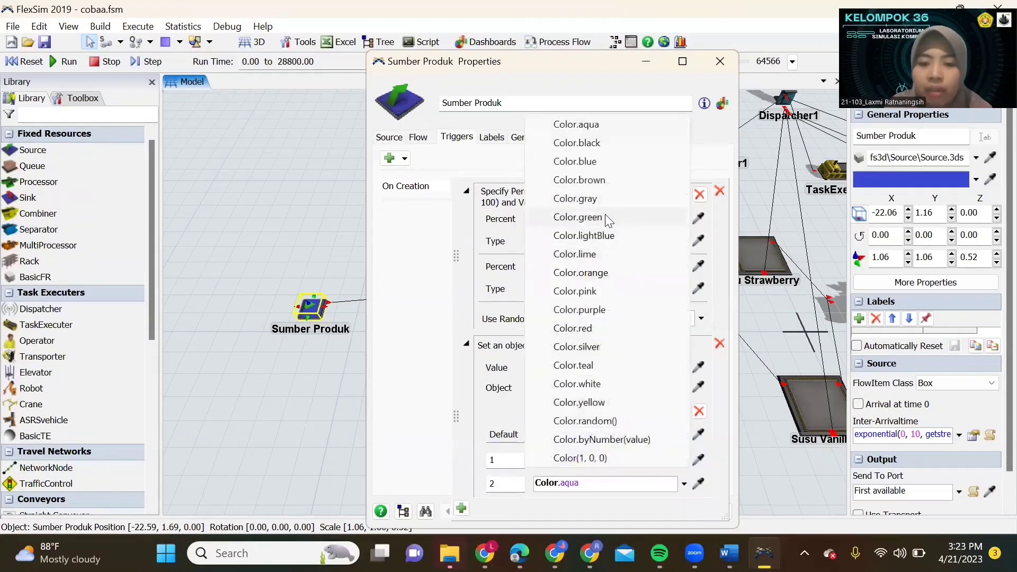
left_click(598, 296)
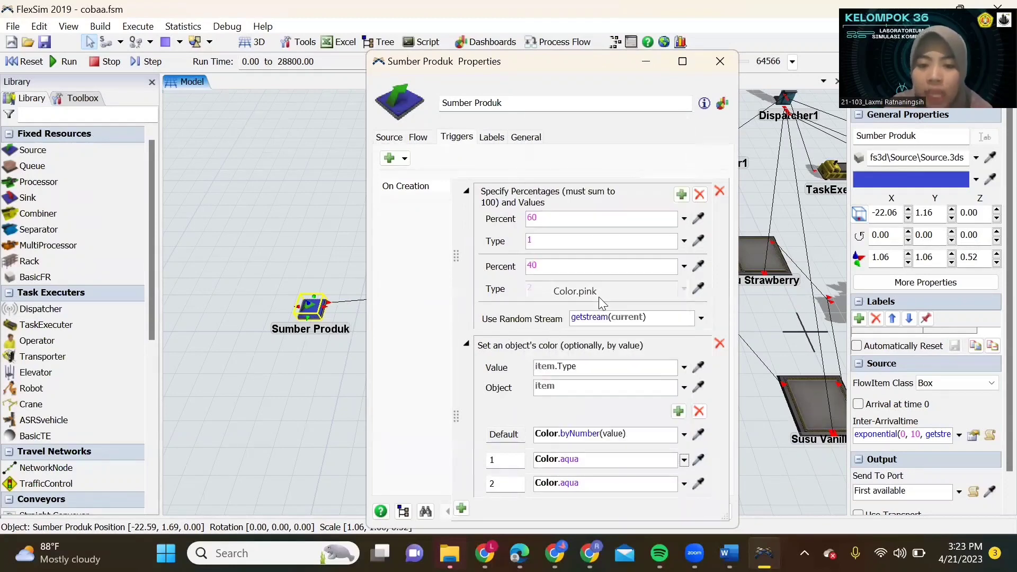
left_click(684, 486)
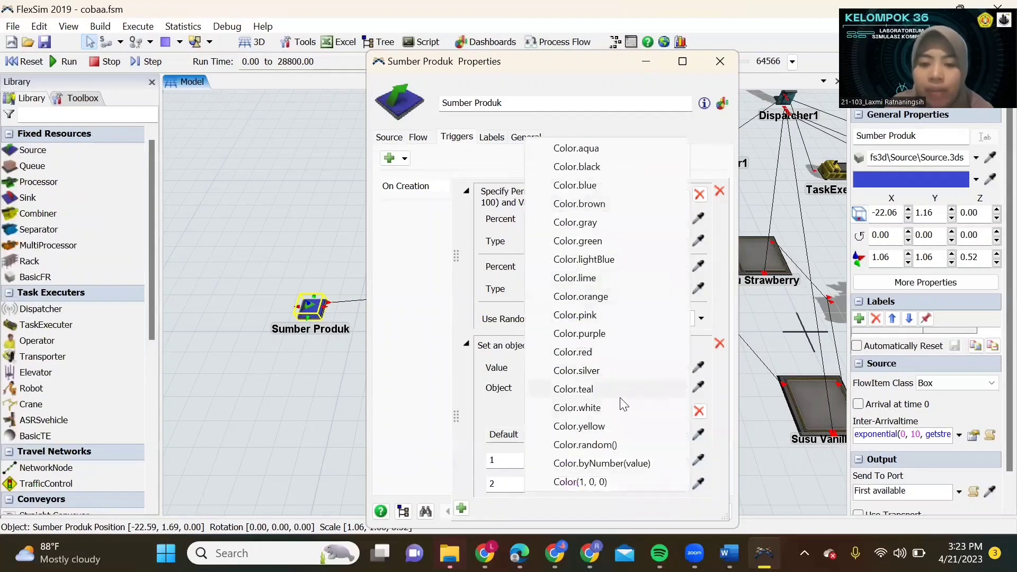
left_click(623, 406)
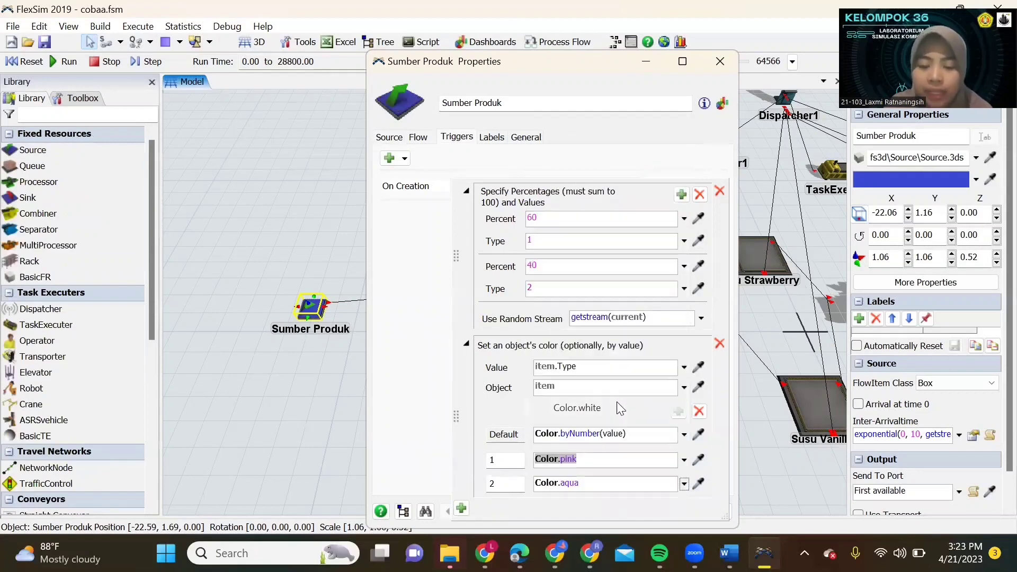
left_click(426, 247)
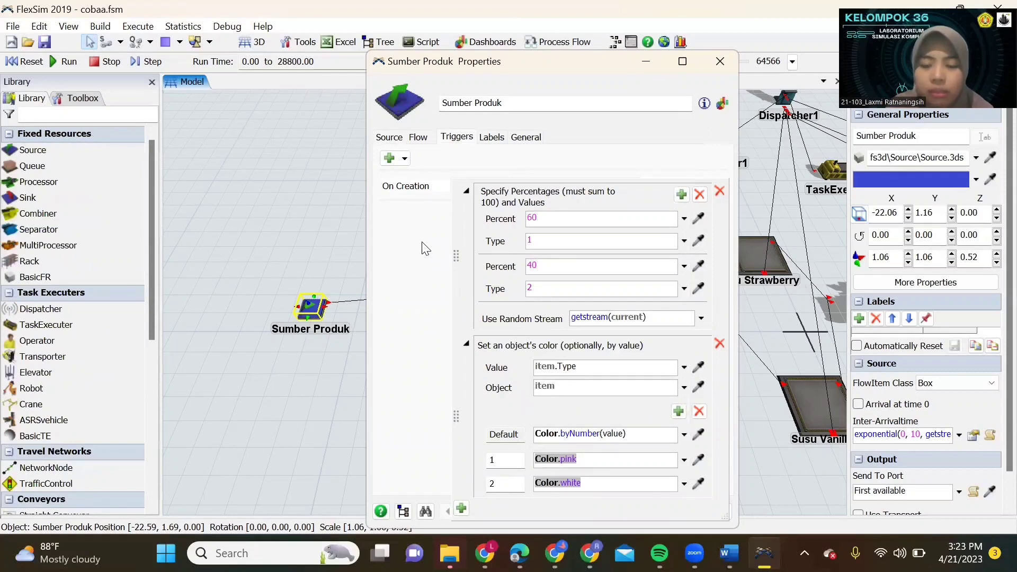
left_click(426, 249)
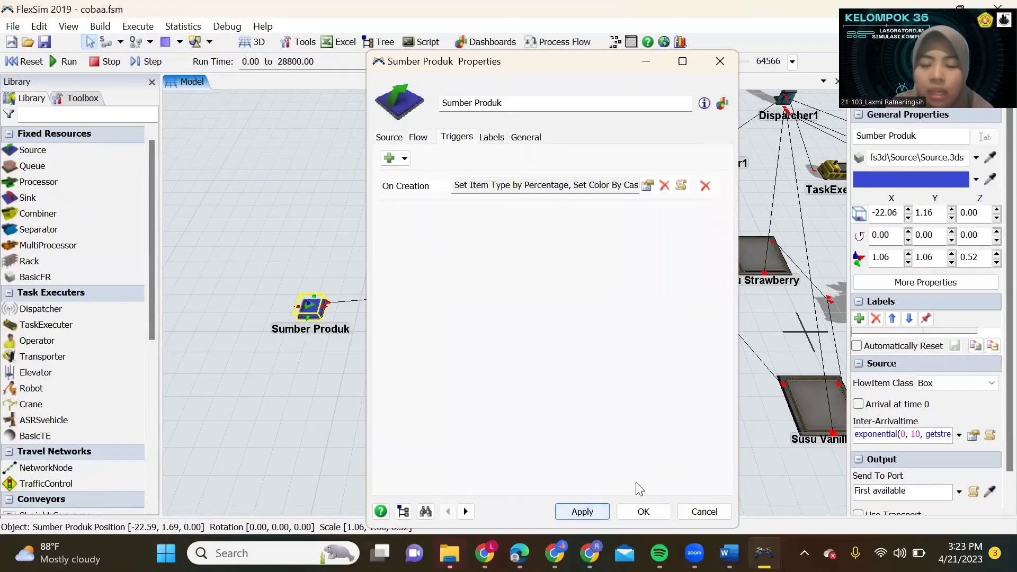
left_click(644, 511)
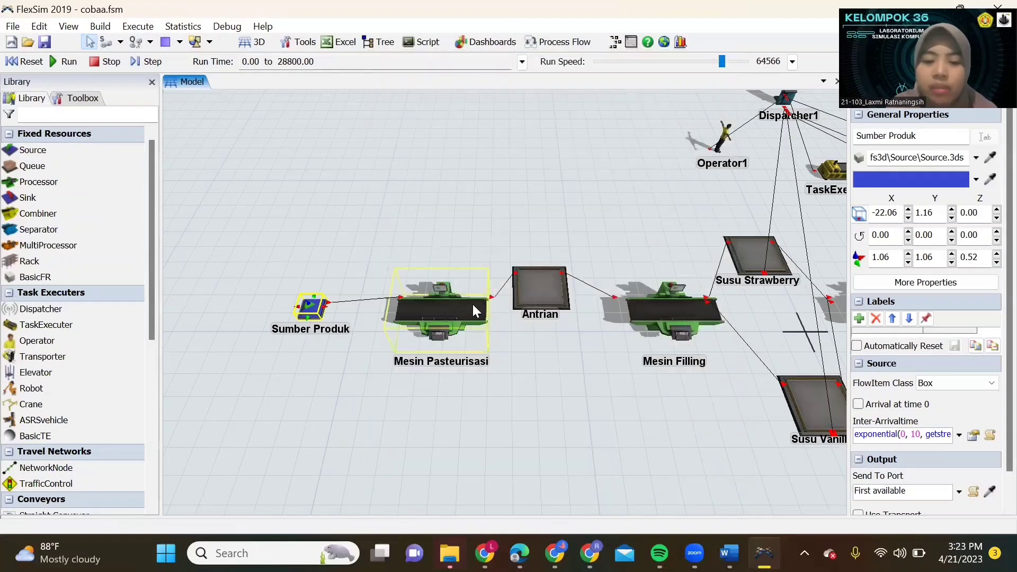
Open the Mesin Pasteurisasi properties and review the table of machine data in the Word document
left_click(440, 301)
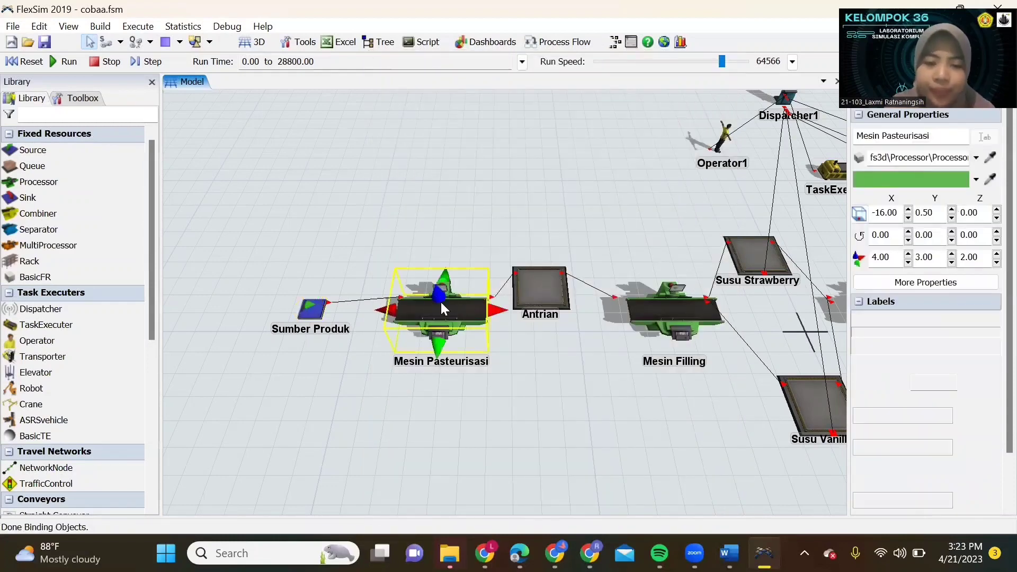
double_click(443, 308)
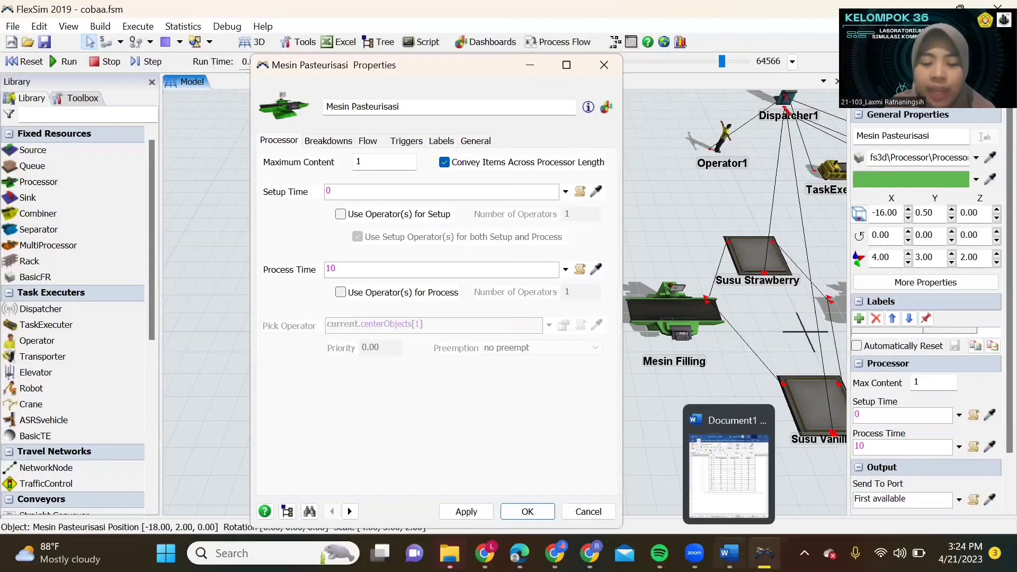
left_click(728, 553)
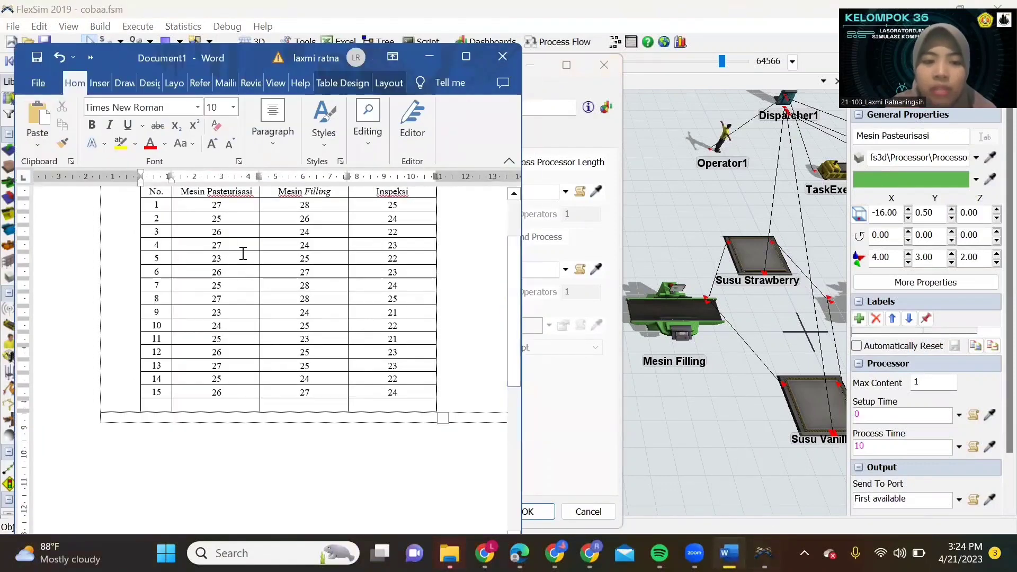
scroll(243, 253, "up", 2)
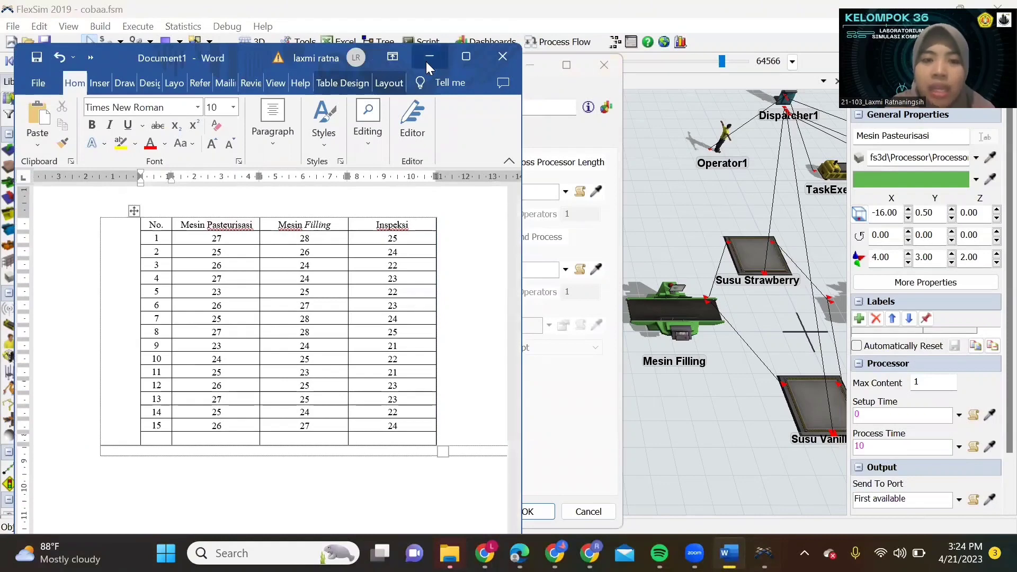
left_click(427, 60)
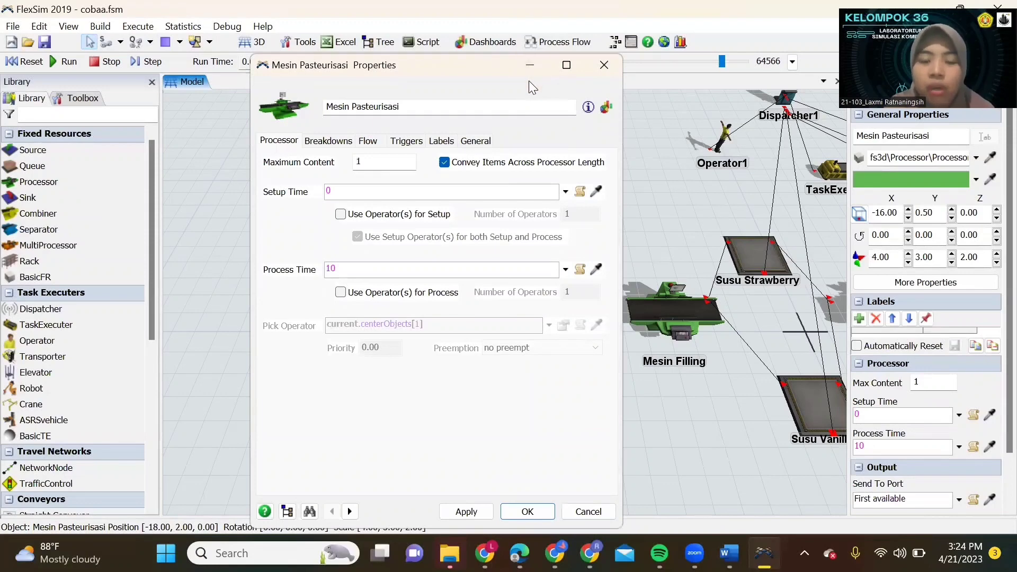
Launch ExpertFit and create a project element named Mesin Pasteurisasi that fits distributions to data
left_click(533, 65)
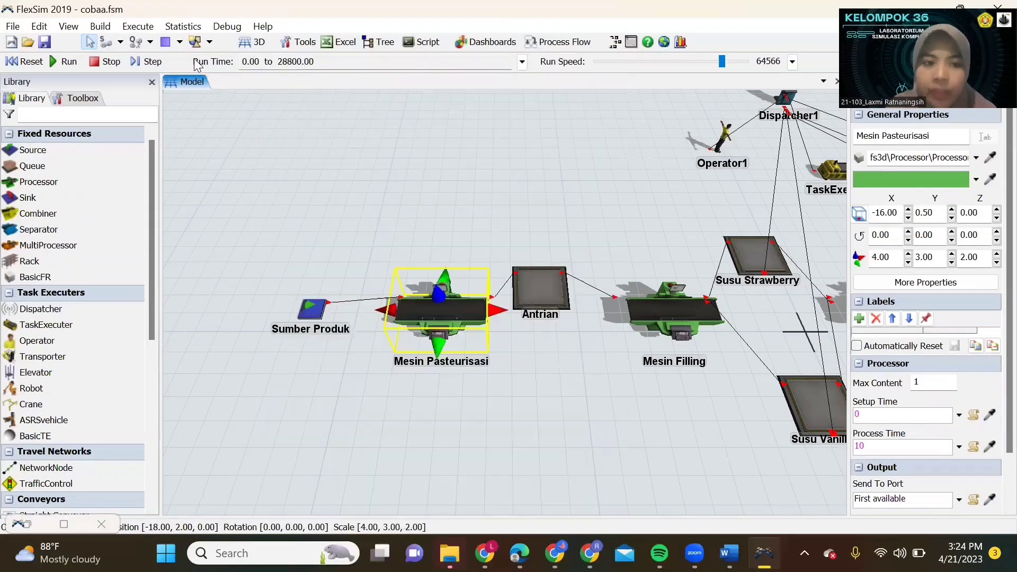
left_click(175, 28)
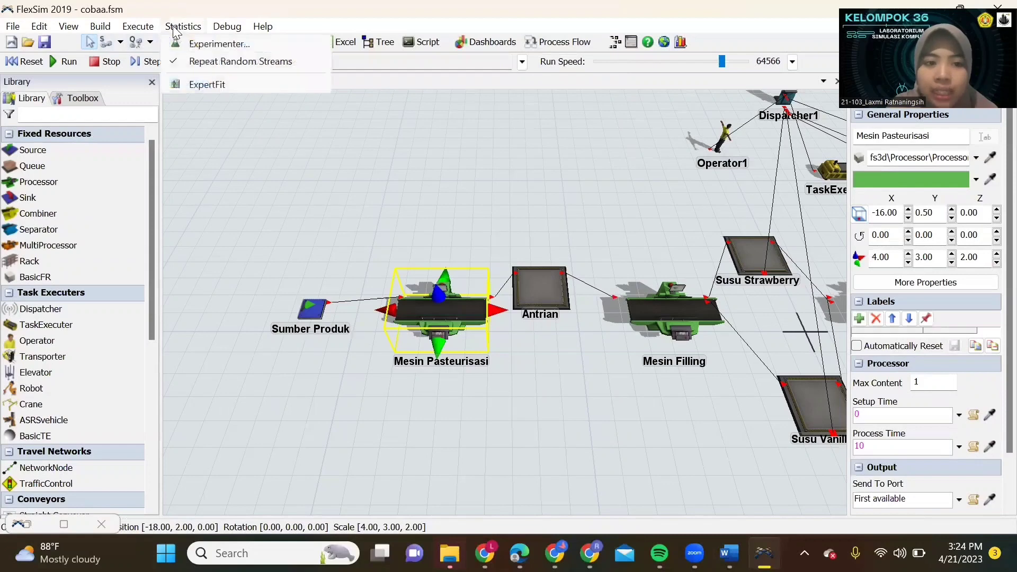
left_click(188, 86)
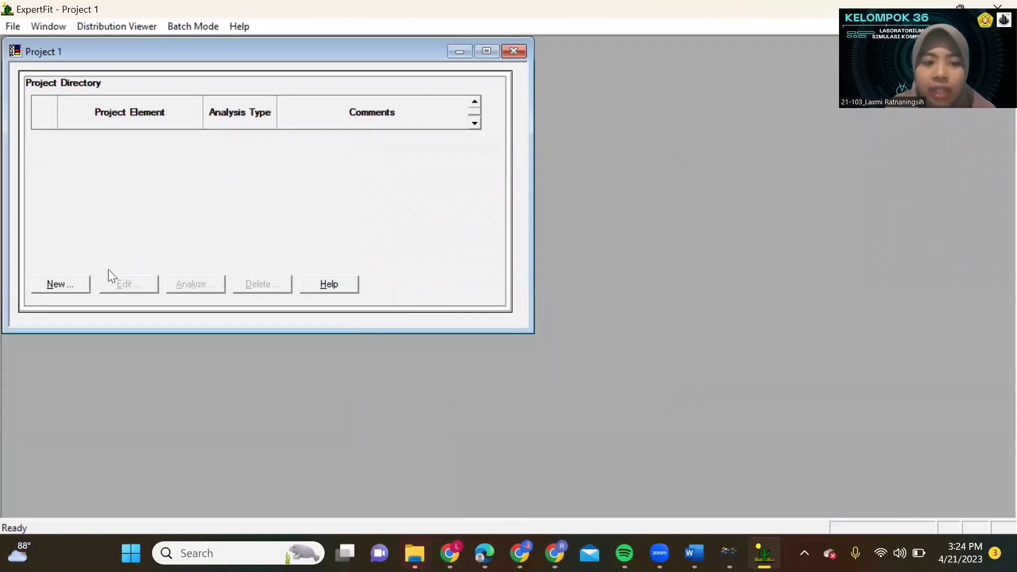
left_click(75, 284)
left_click_drag(407, 204, 256, 192)
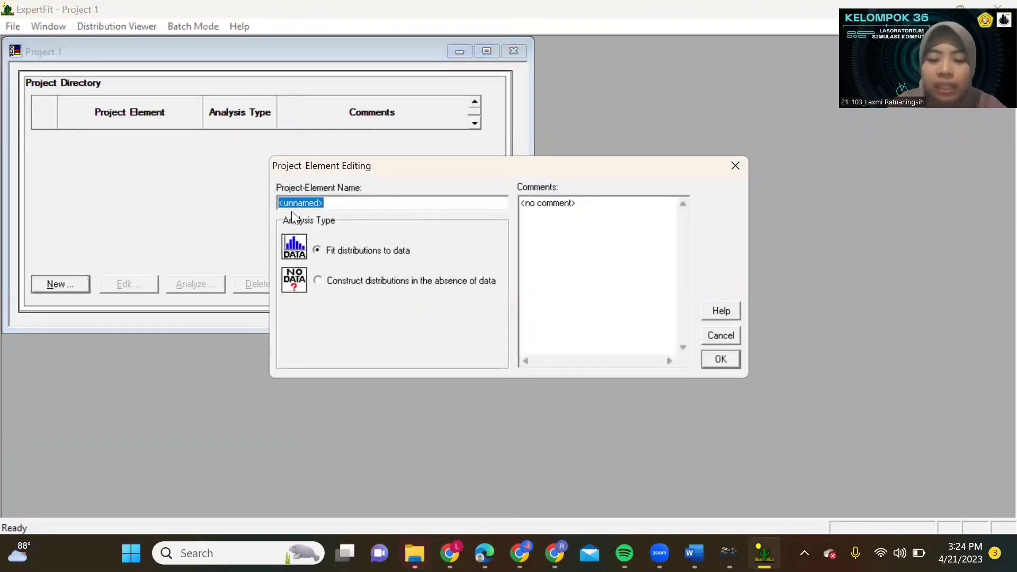
type("Mesin Pasteurisasi")
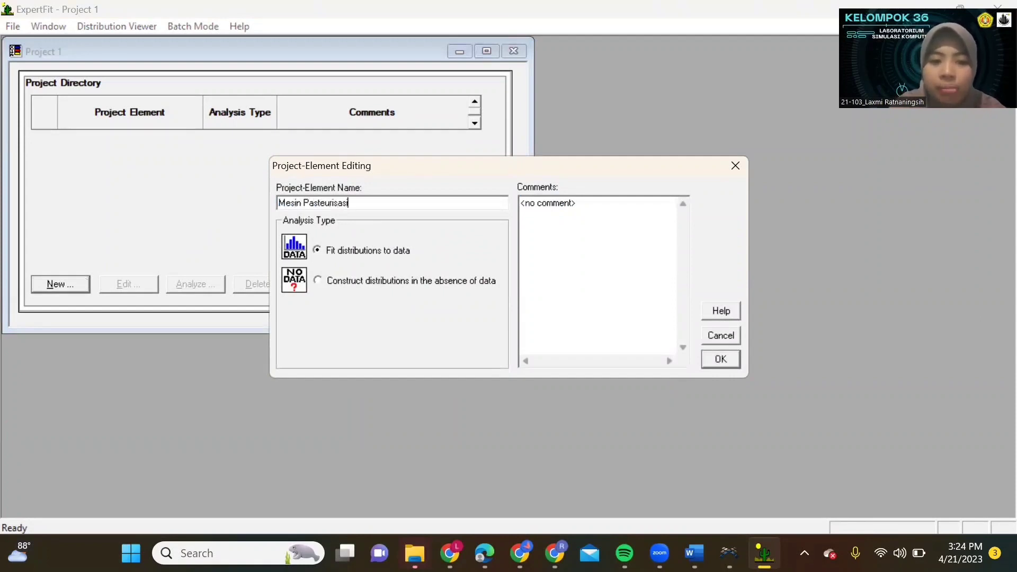
left_click(713, 362)
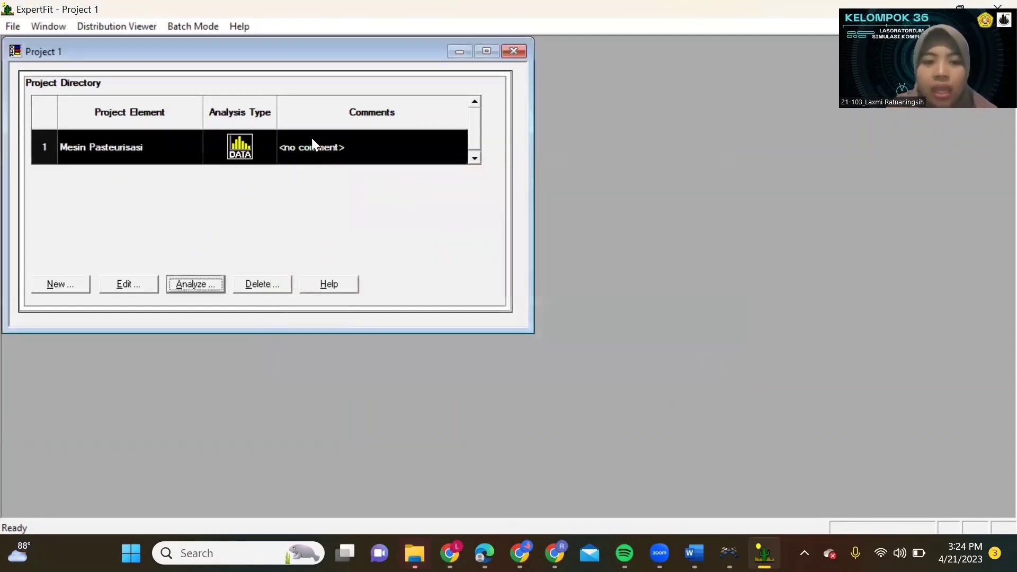
Open the data analysis of the Mesin Pasteurisasi element and start entering its data values manually
double_click(242, 154)
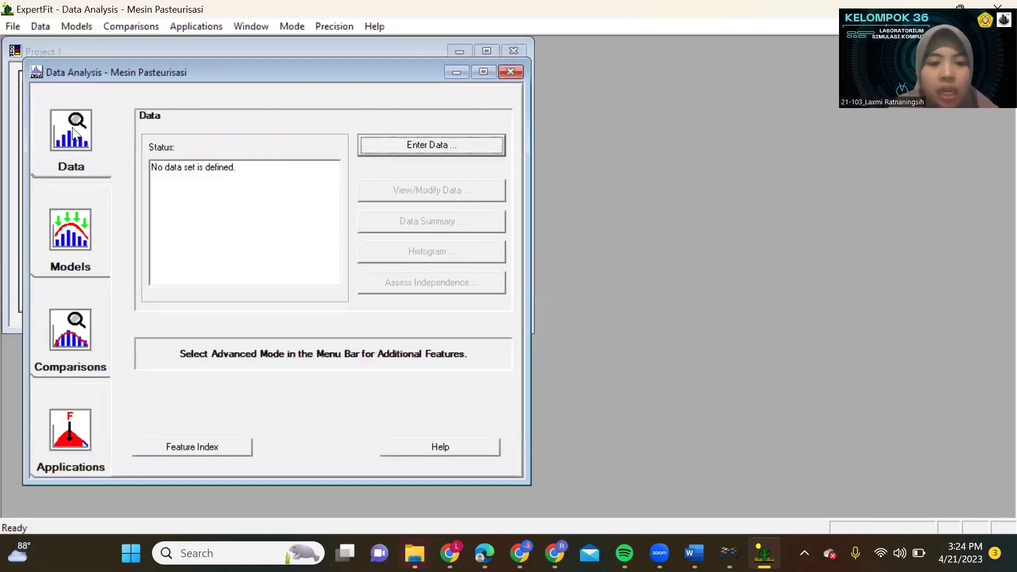
left_click(453, 149)
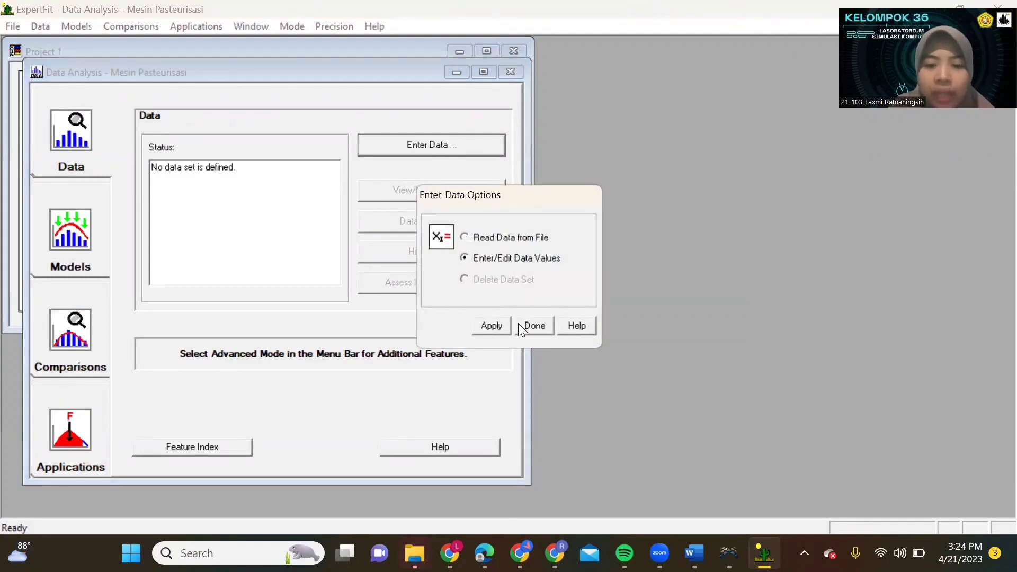
left_click(492, 325)
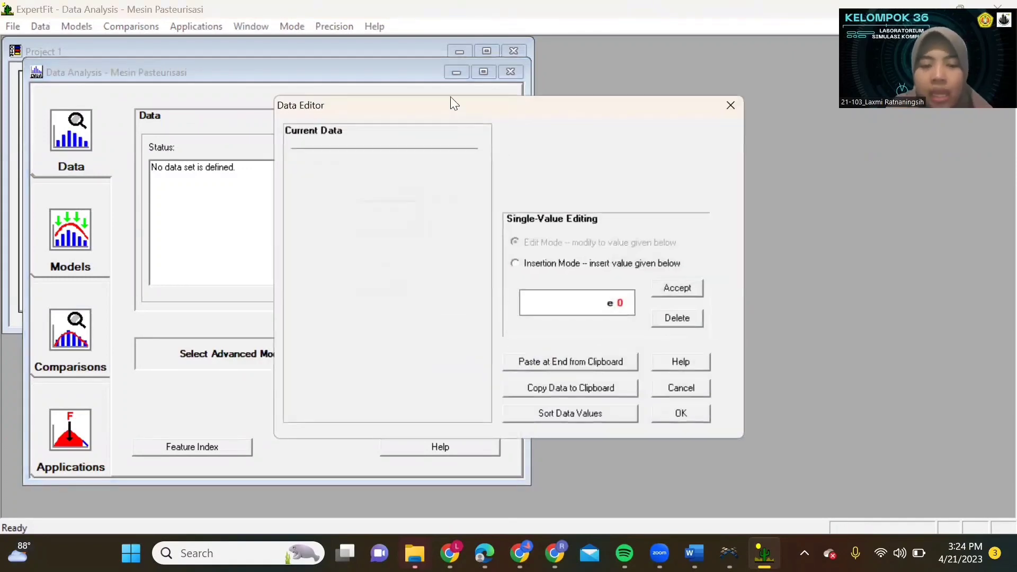
Switch to the Word document and copy the values for rows 1 to 15 of the Mesin Pasteurisasi column
key("alt+Tab")
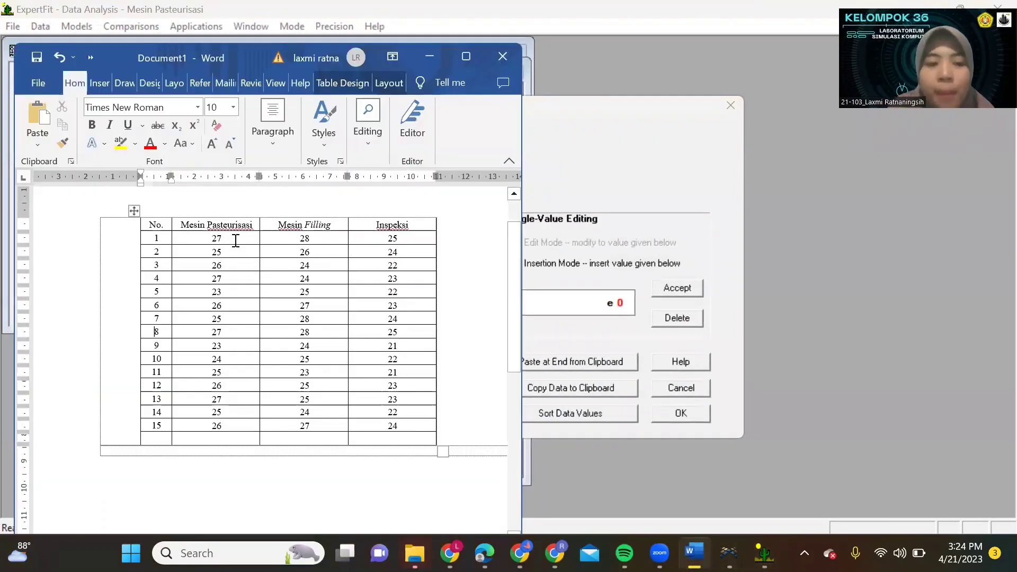
left_click_drag(207, 241, 233, 425)
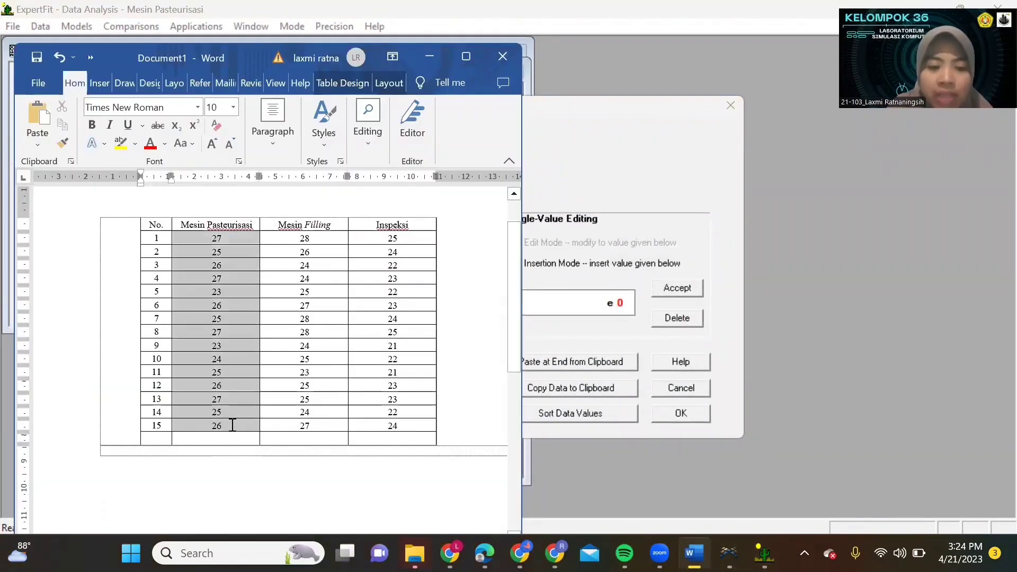
right_click(236, 247)
left_click(290, 327)
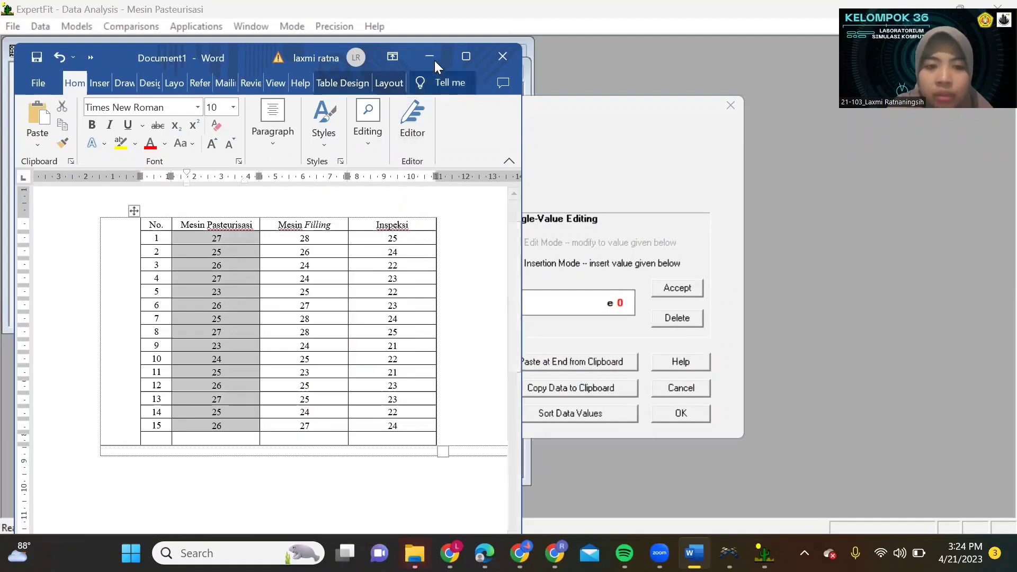
left_click(430, 57)
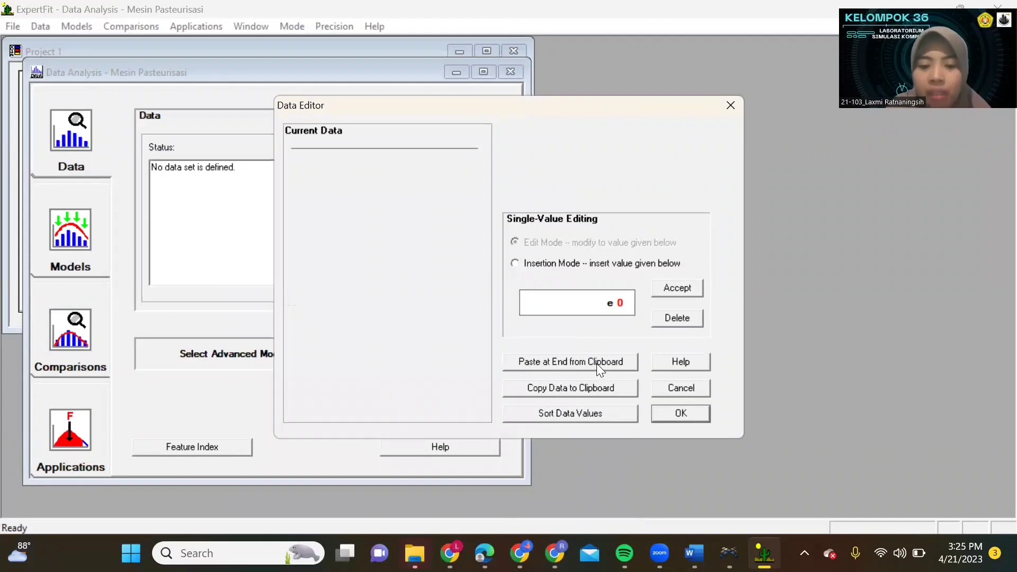
Paste the copied values into the ExpertFit data editor, accept them and close the data summary
left_click(597, 364)
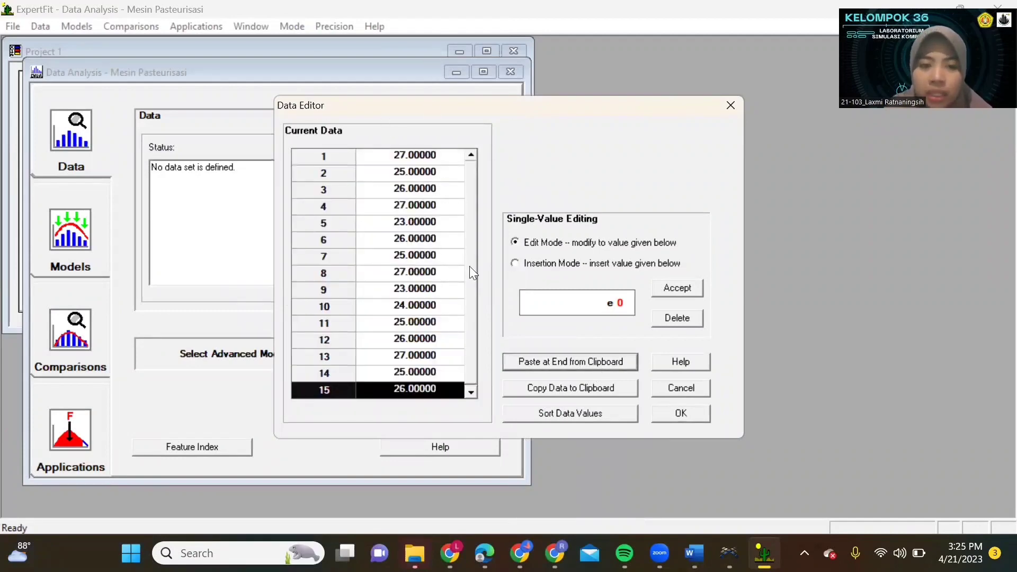
left_click(693, 415)
left_click(527, 308)
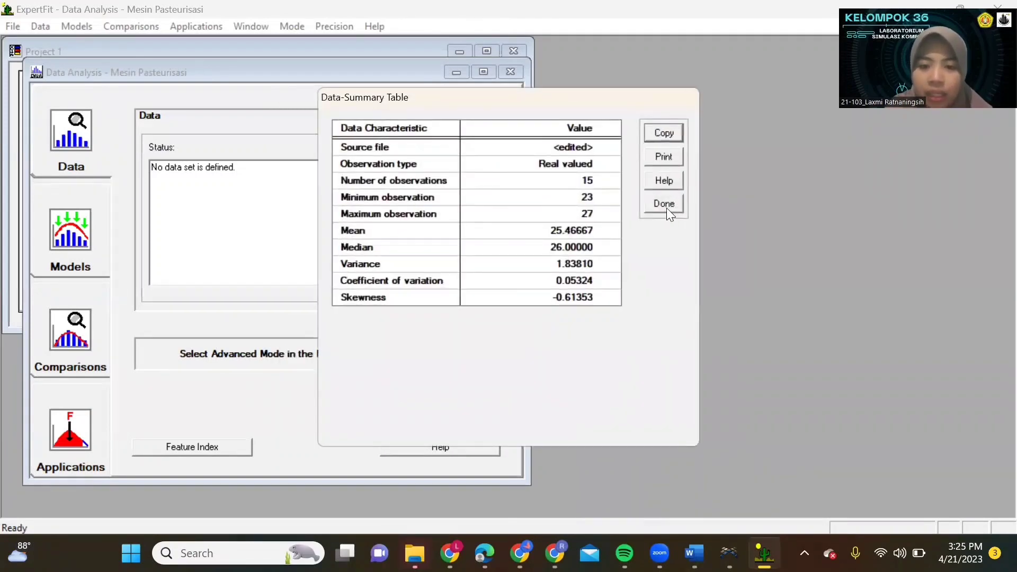
left_click(665, 208)
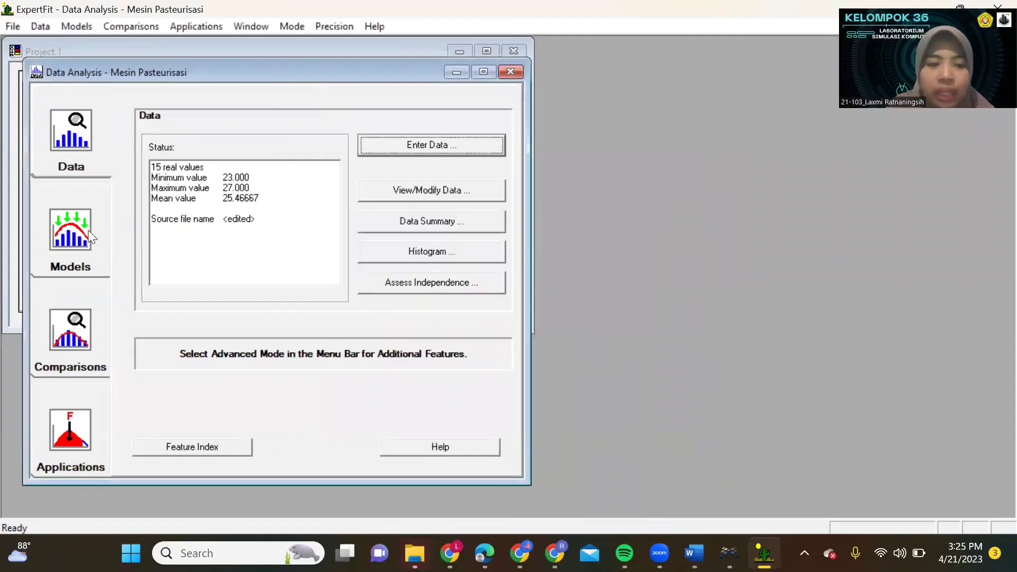
Run automated model fitting on the Mesin Pasteurisasi data and close the results
left_click(81, 242)
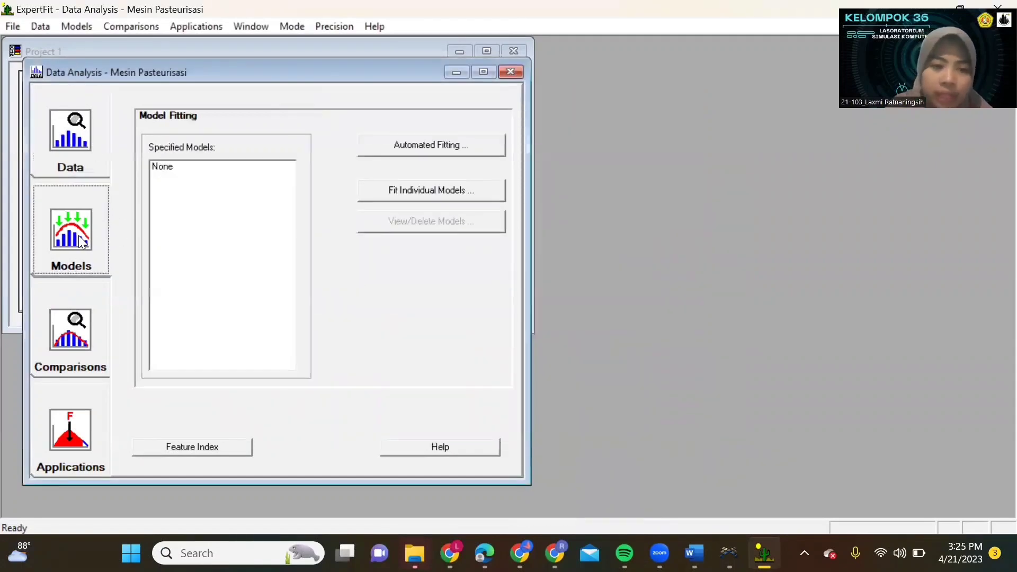
left_click(438, 144)
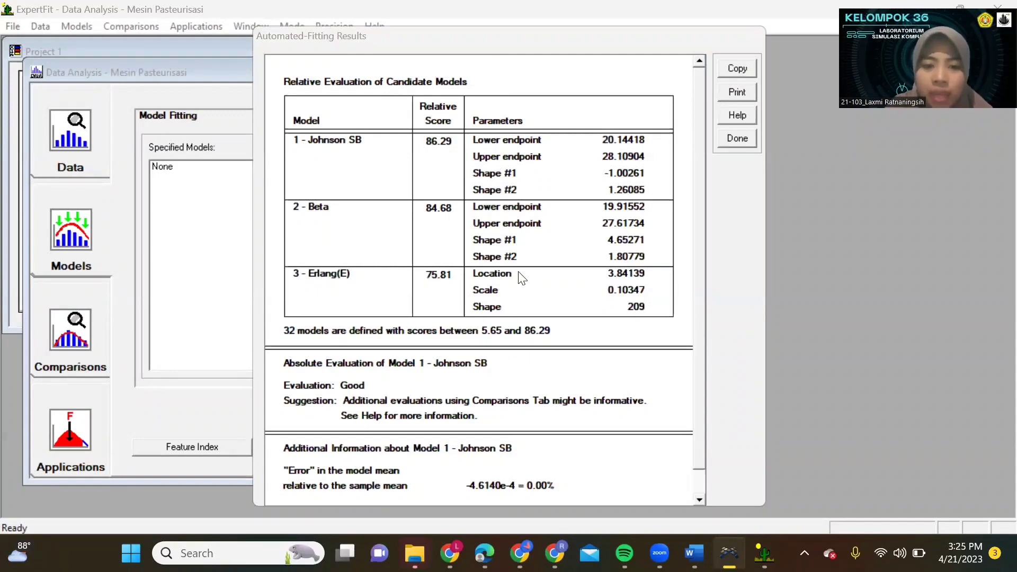
left_click(739, 138)
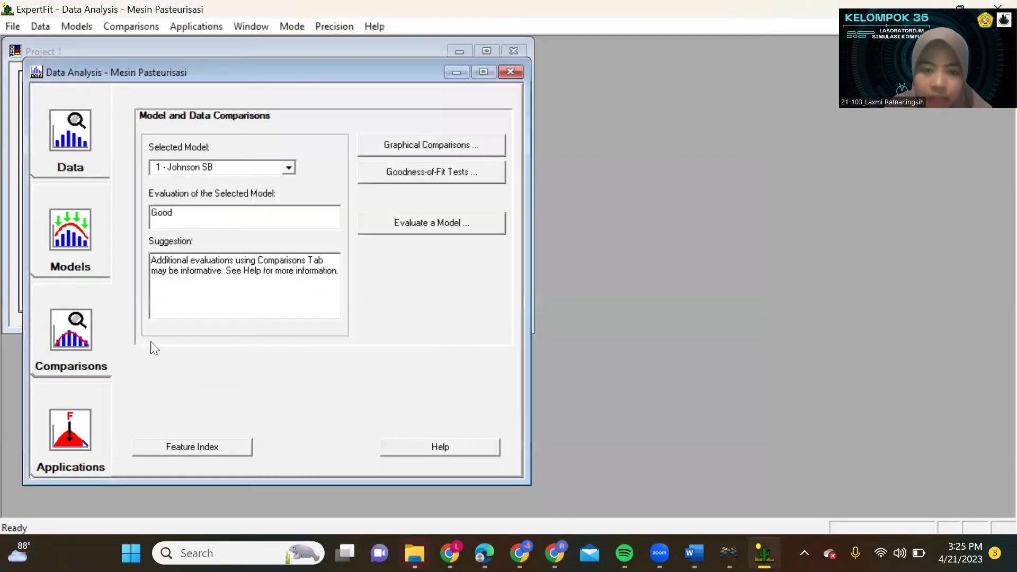
Generate the simulation representation of the 1 - Johnson SB model with Flexsim as the simulation software
left_click(82, 435)
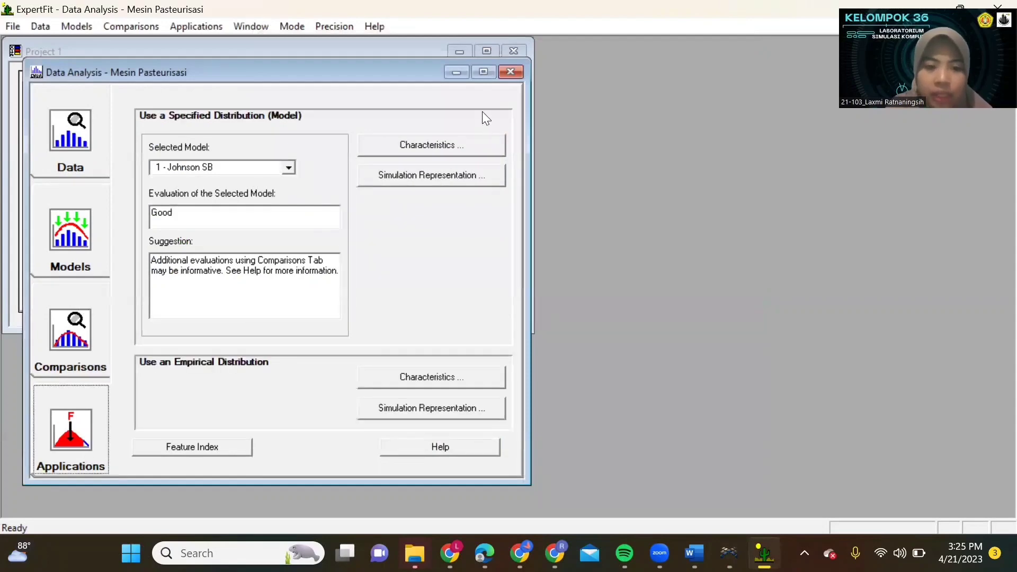
left_click(439, 179)
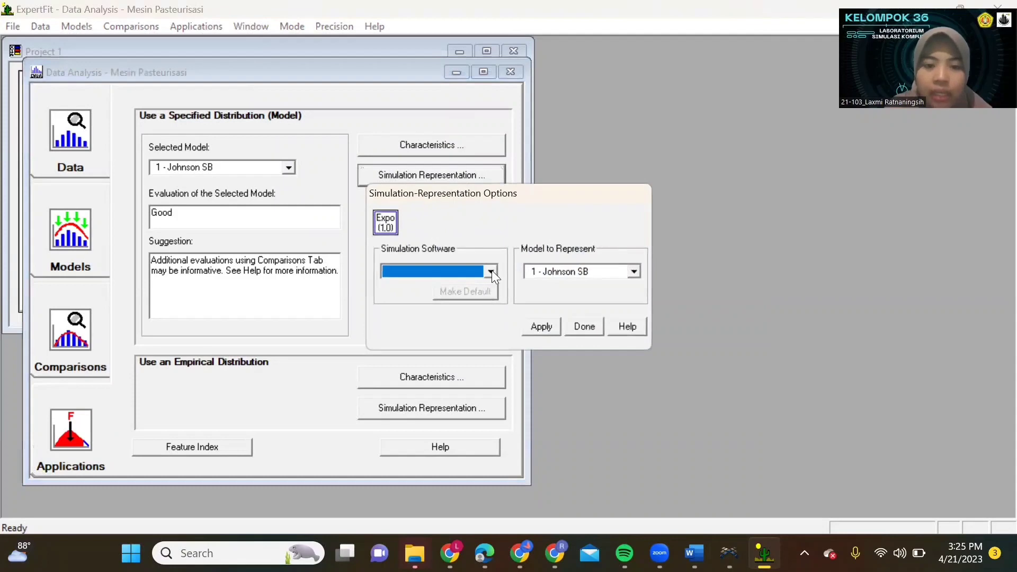
left_click(495, 272)
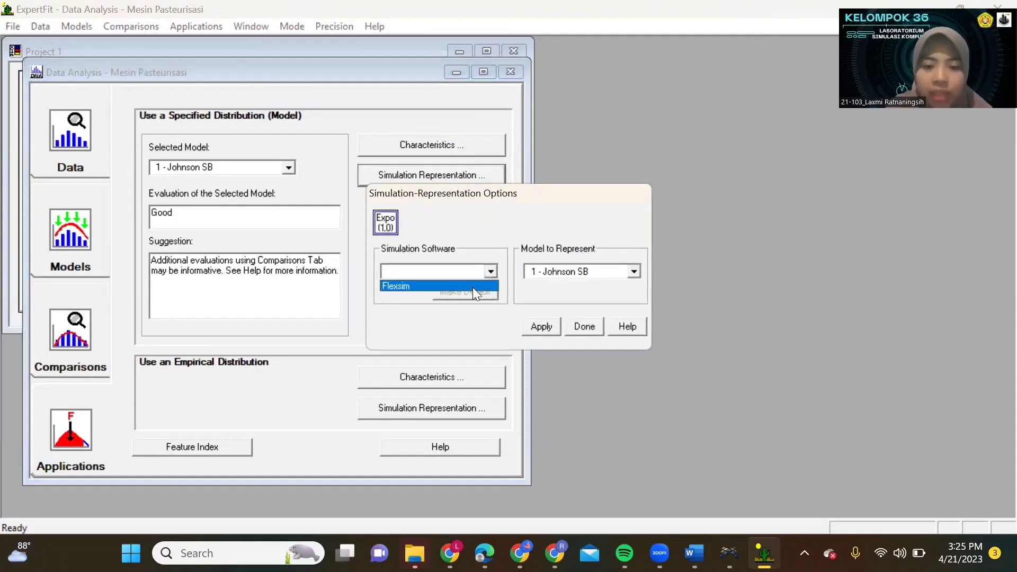
left_click(472, 287)
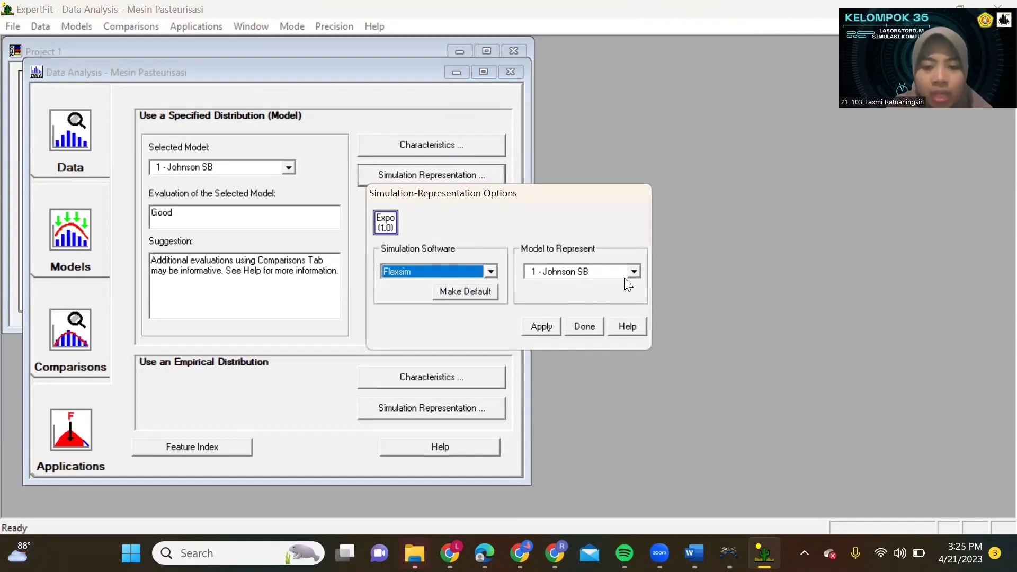
left_click(547, 326)
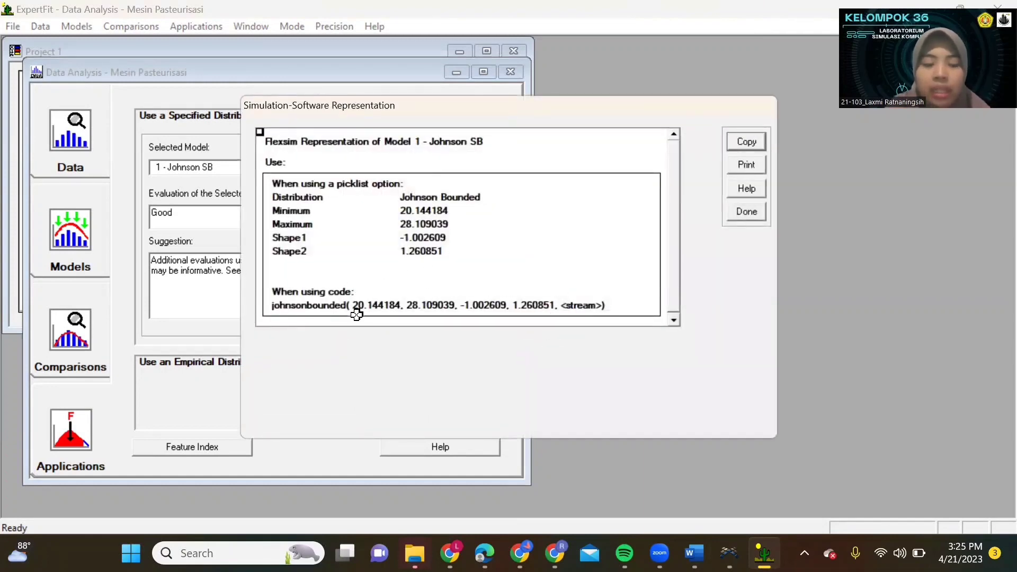
Copy the johnsonbounded code expression, close the representation dialogs and minimize the data analysis window
left_click(337, 306)
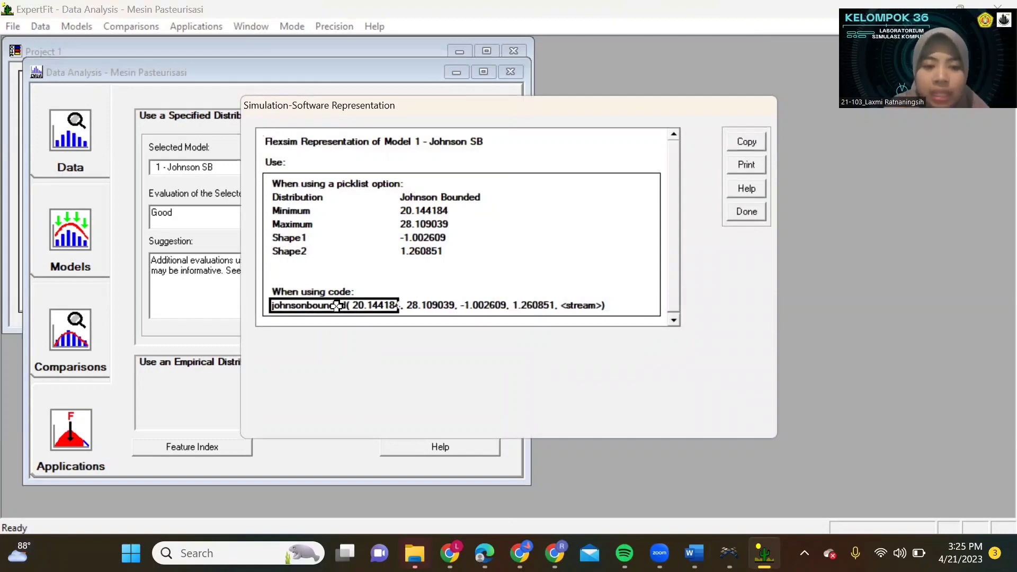
left_click(748, 142)
left_click(571, 293)
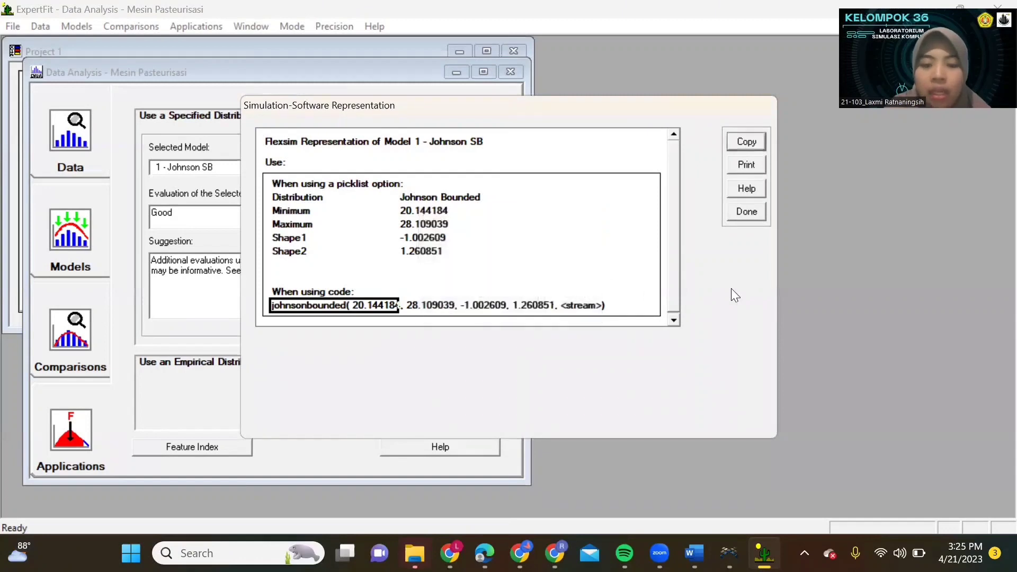
left_click(754, 214)
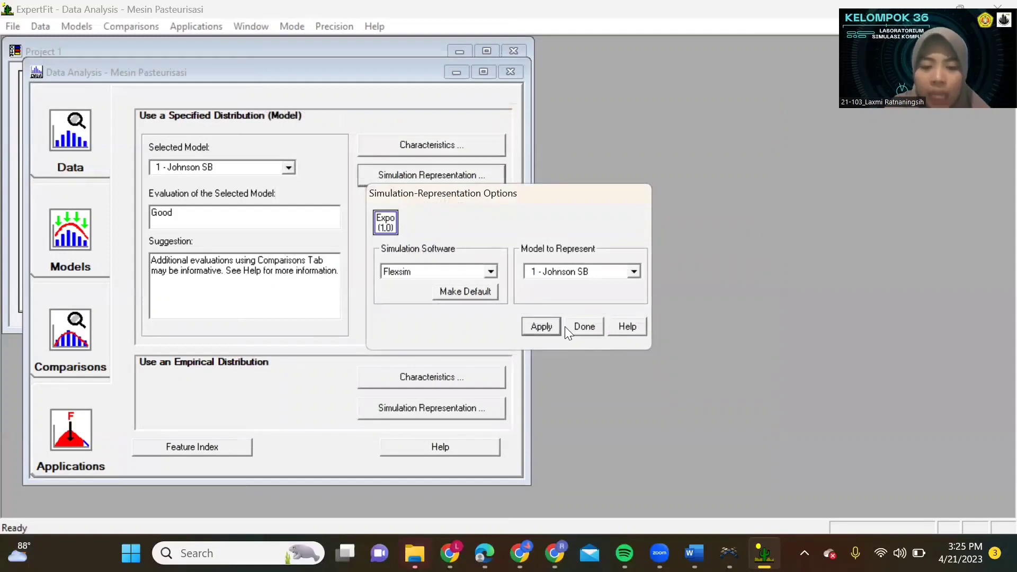
left_click(583, 326)
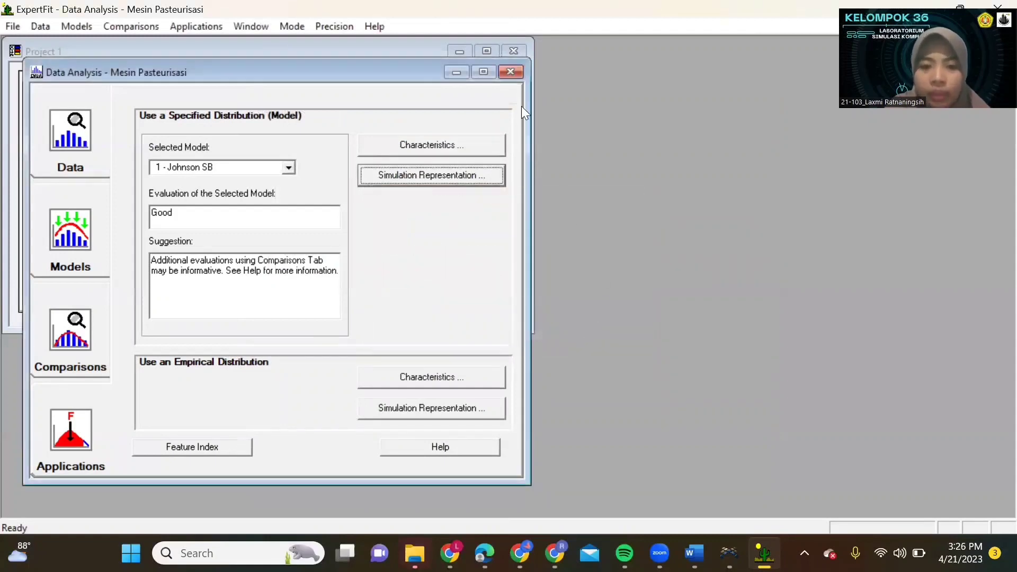
left_click(457, 73)
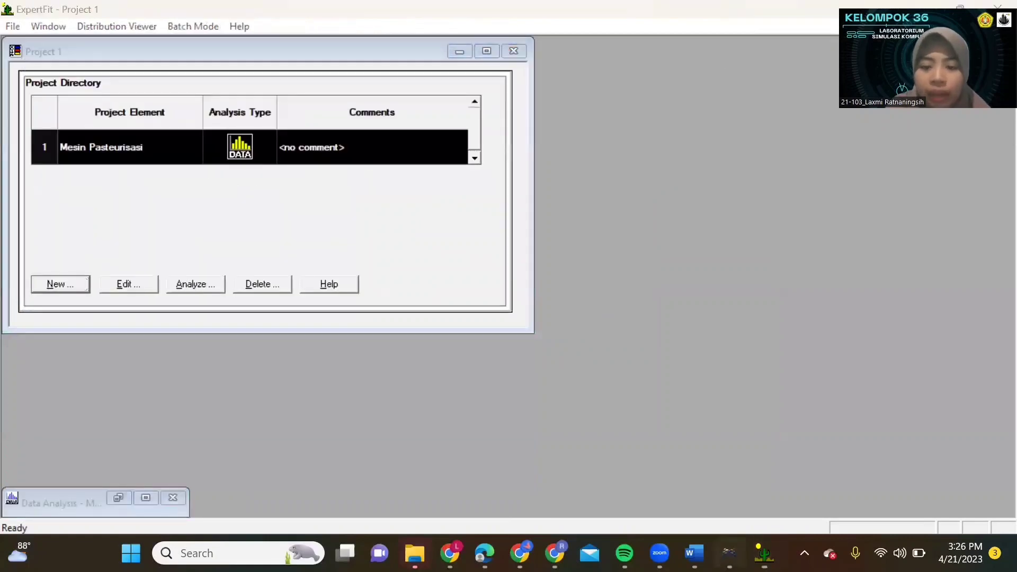
Switch to FlexSim and replace the Mesin Pasteurisasi process time with the copied johnsonbounded expression
key("alt+Tab")
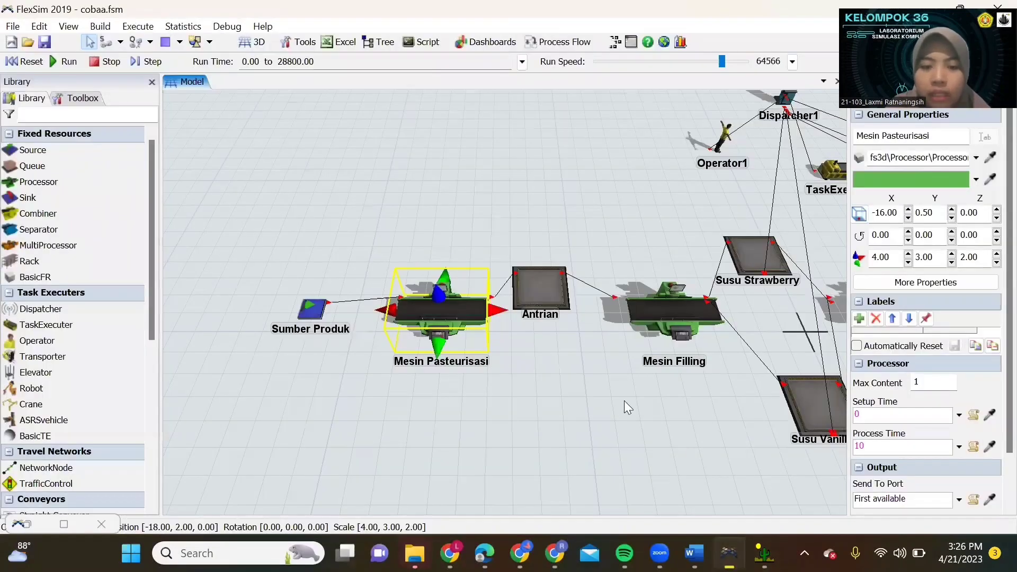
double_click(432, 314)
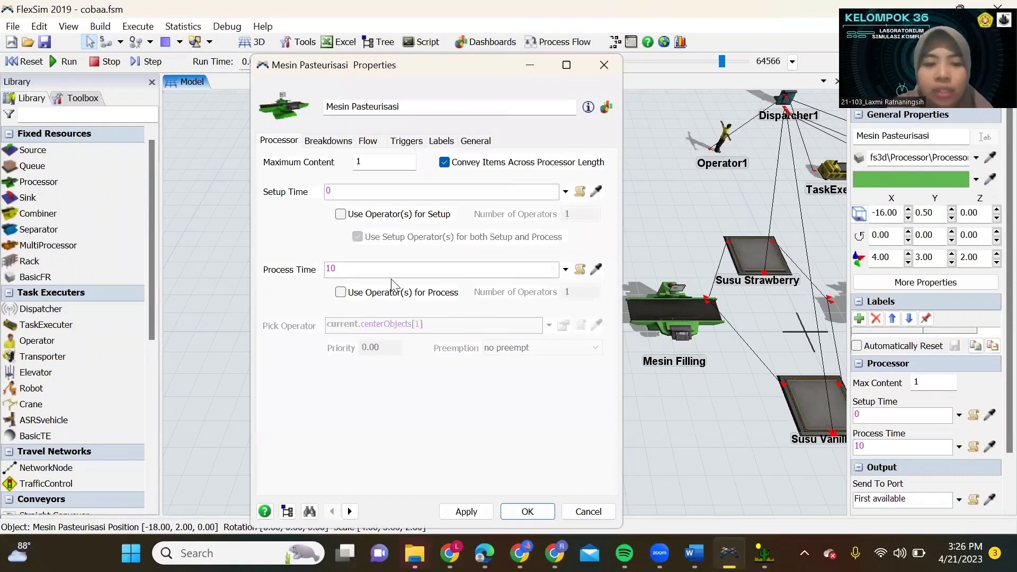
left_click_drag(340, 269, 319, 264)
key("BackSpace")
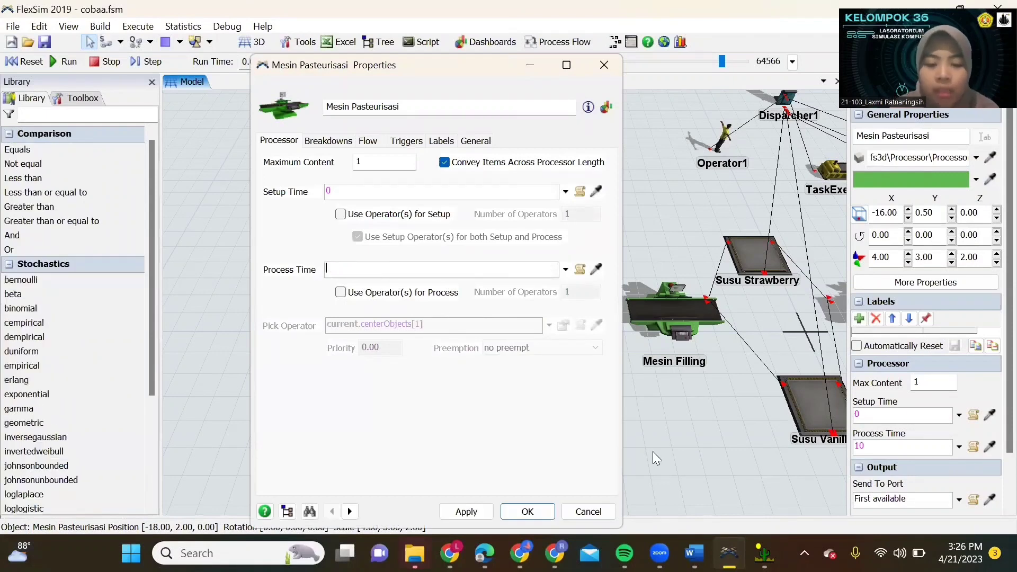
key("ctrl+v")
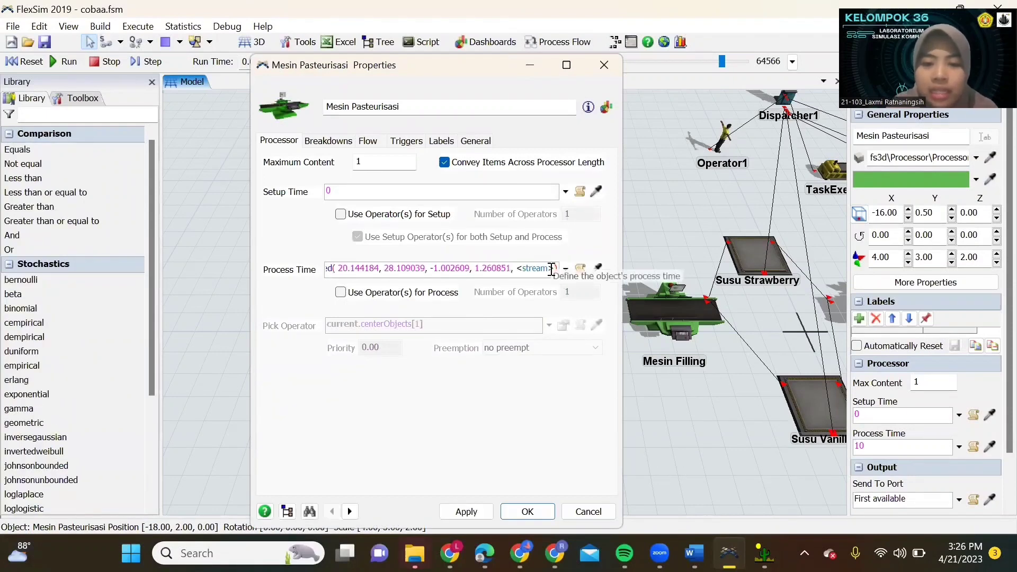
Replace the <stream> placeholder in the process time expression with getstream(current) and apply the change
left_click(524, 268)
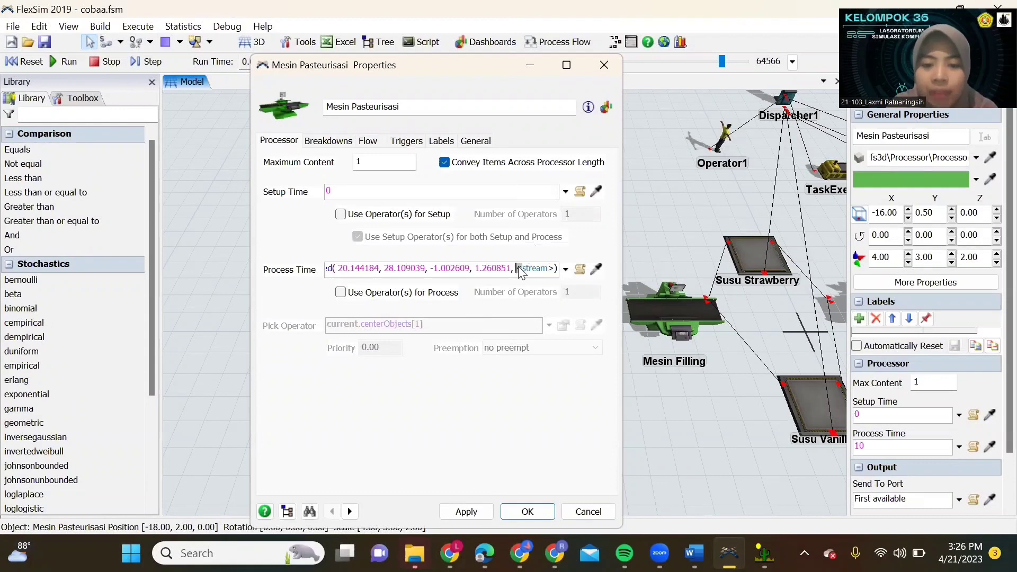
key("BackSpace")
type("get")
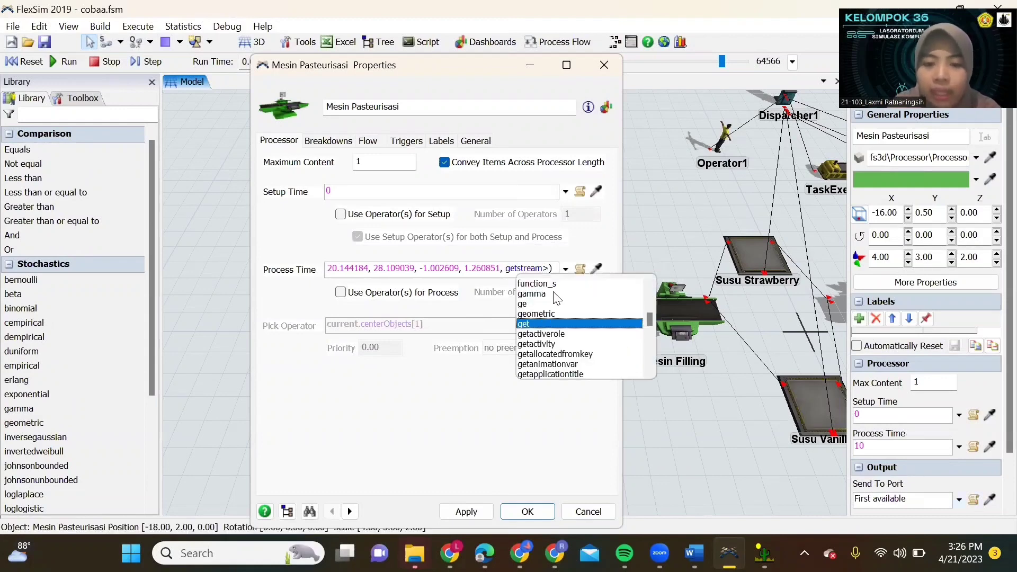
left_click(543, 269)
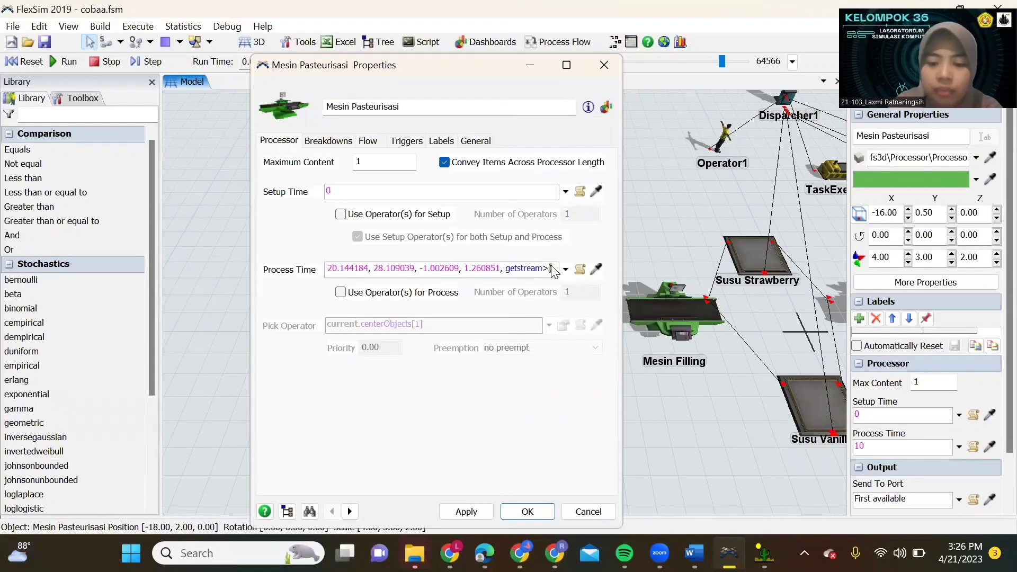
type("(cu")
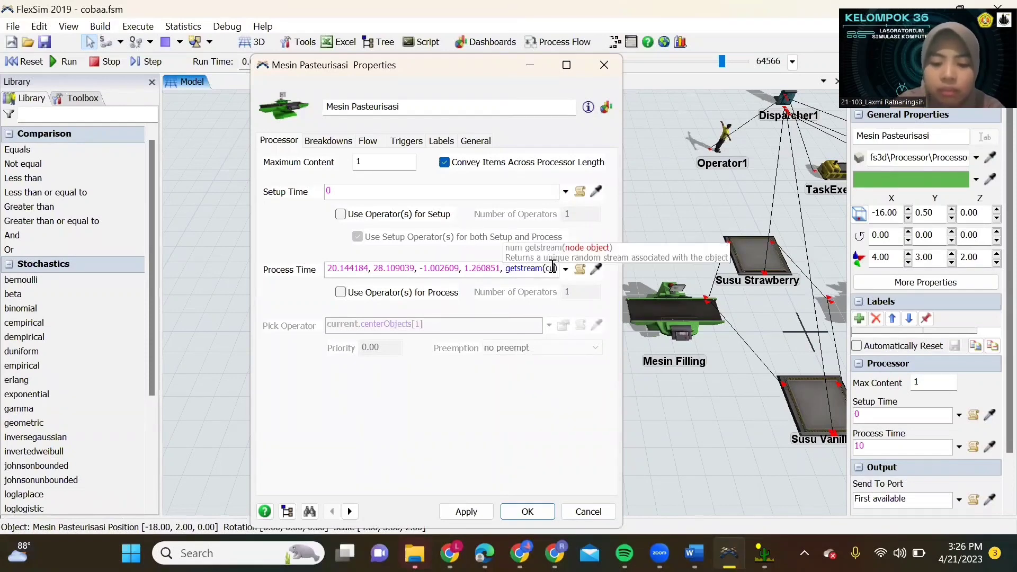
type("rrent")
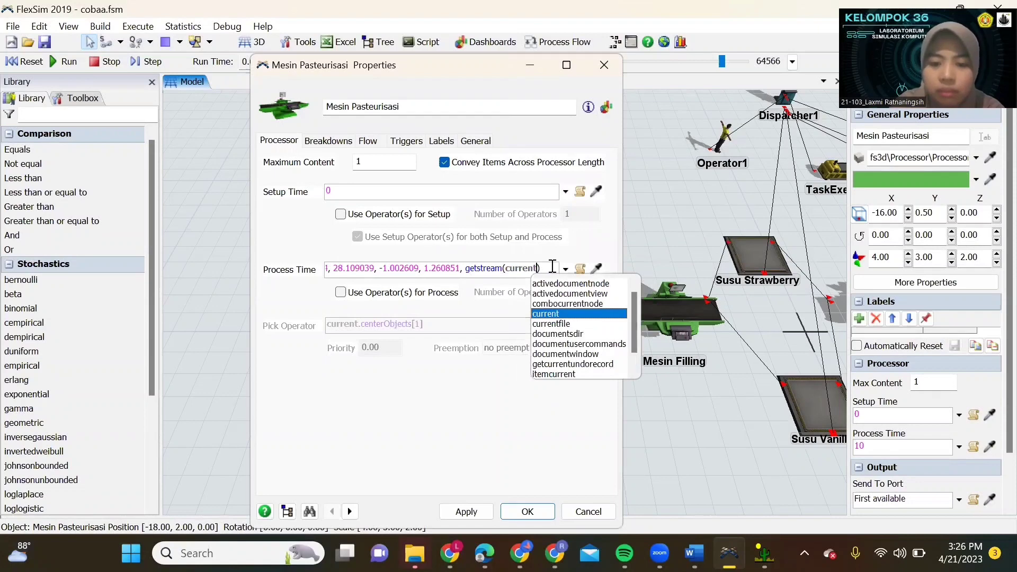
type(")")
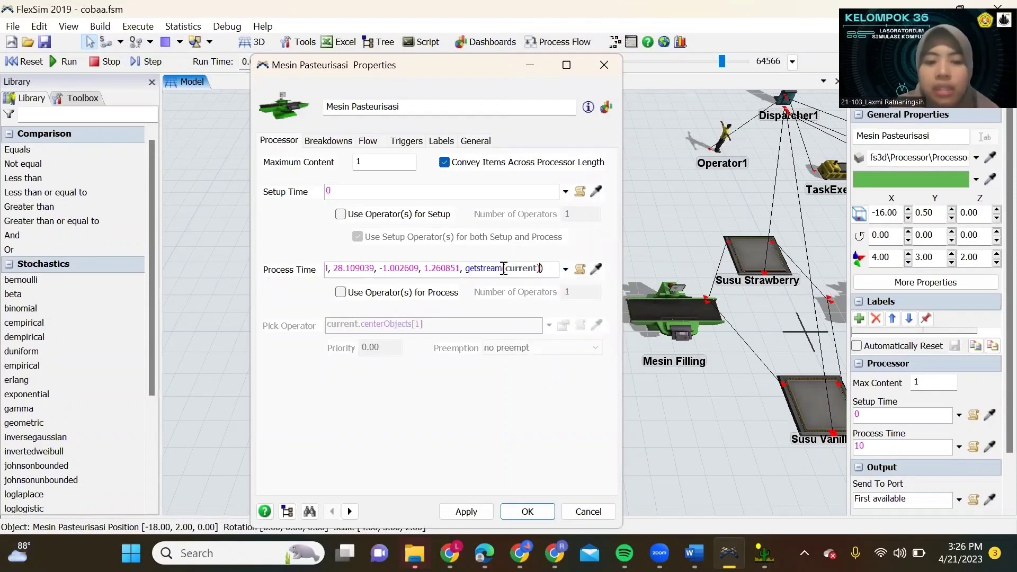
left_click_drag(503, 268, 295, 271)
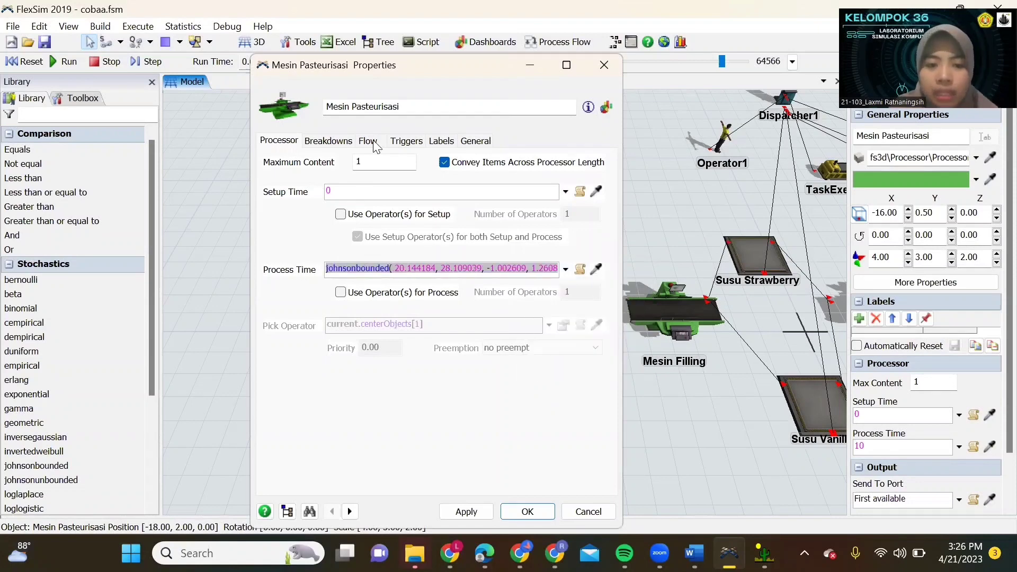
left_click(459, 511)
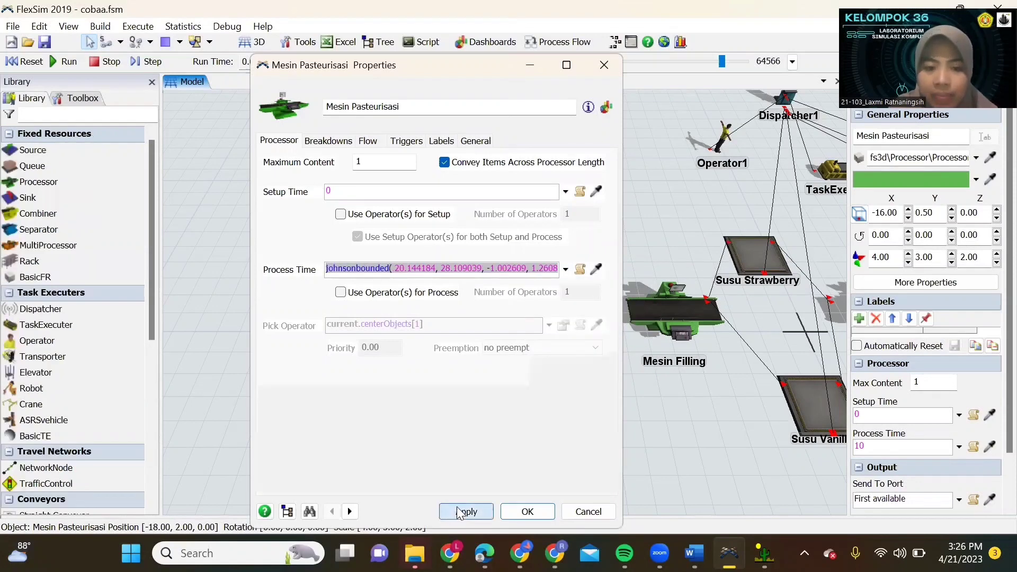
Check the output flow settings of Mesin Pasteurisasi, apply its properties and close them
left_click(367, 143)
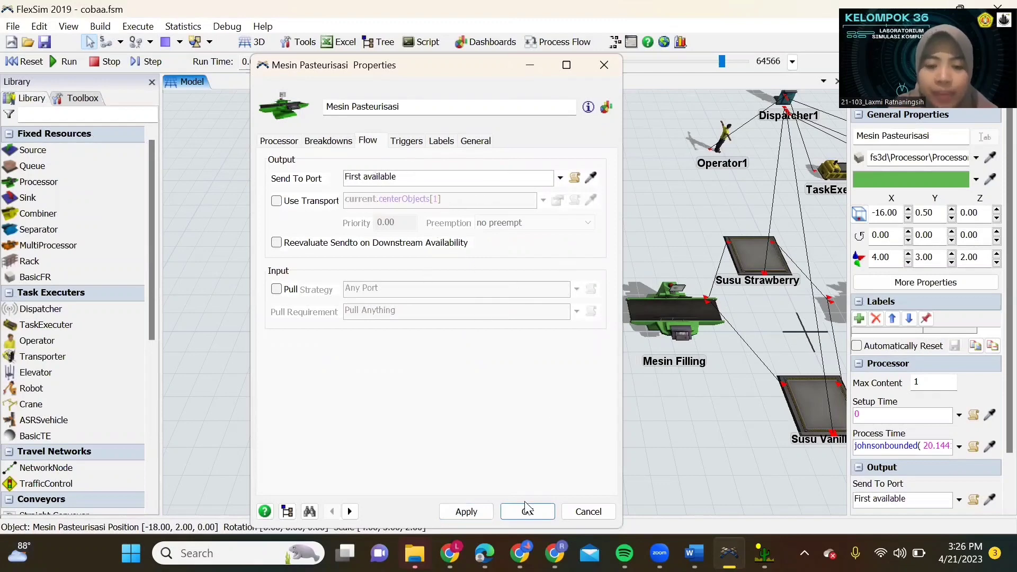
left_click(481, 511)
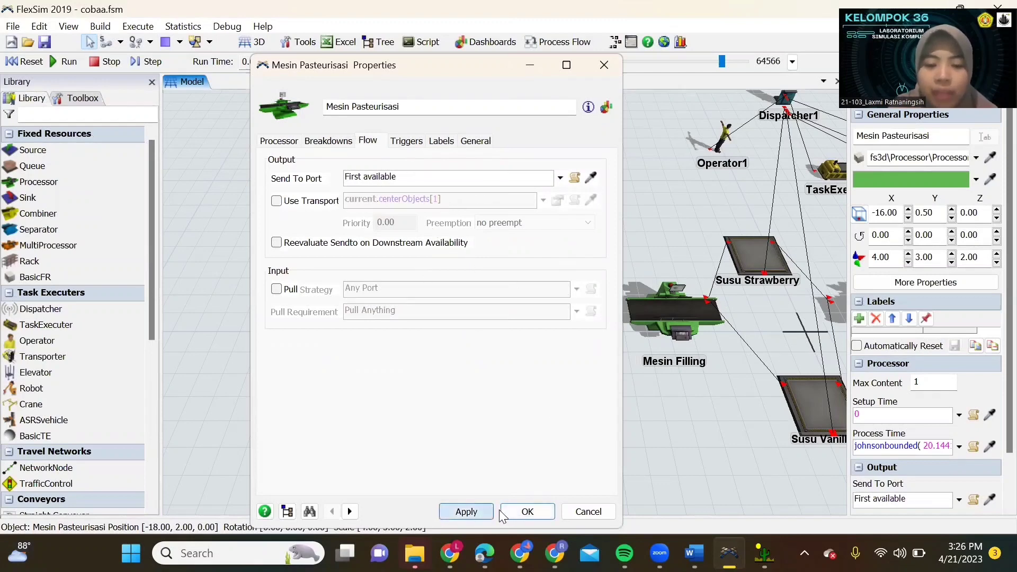
left_click(538, 513)
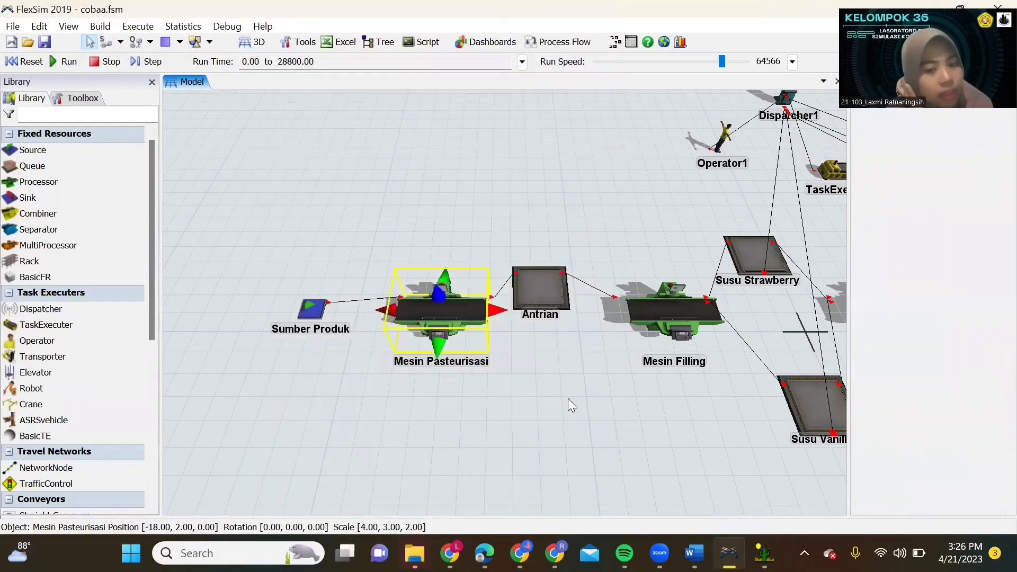
Open the Antrian queue's properties, check its queue and flow settings, and close them
left_click_drag(568, 399, 511, 393)
double_click(492, 279)
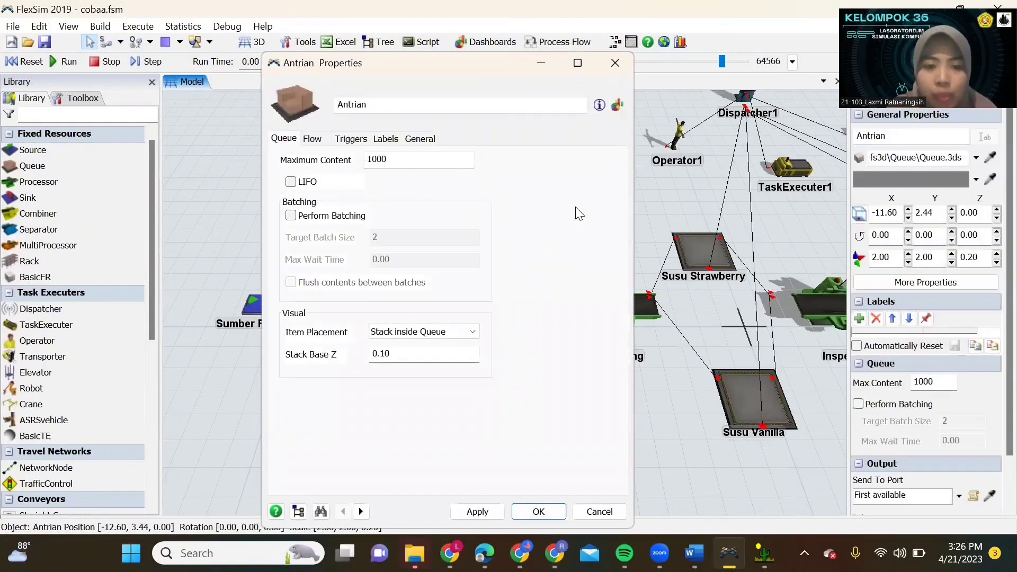
left_click(323, 144)
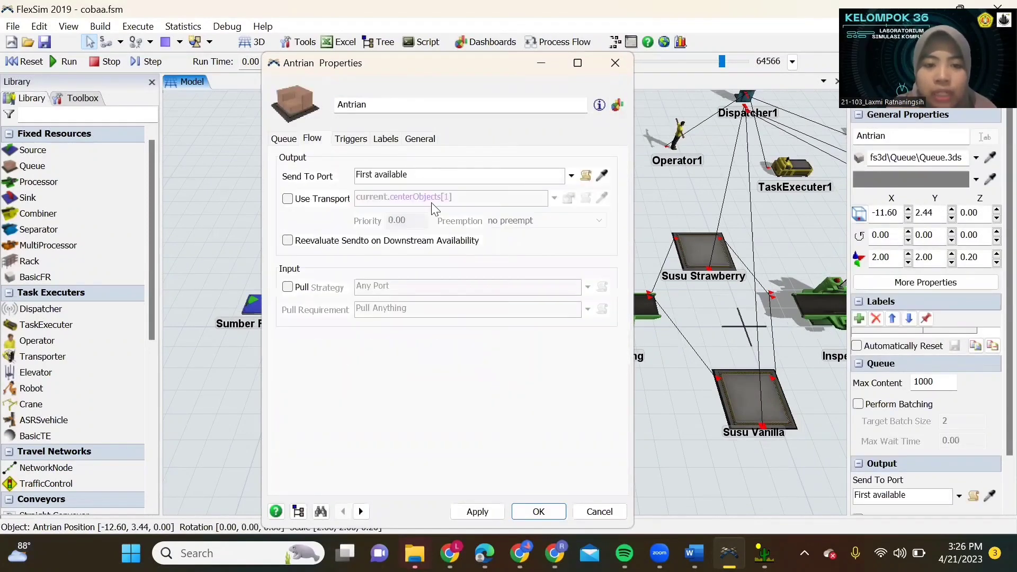
left_click(554, 512)
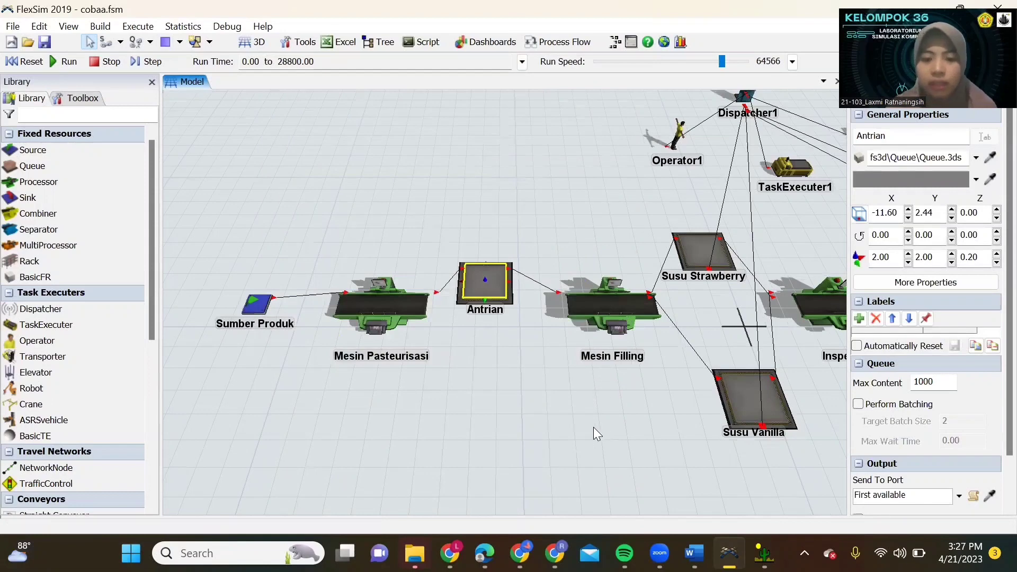
Open the Mesin Filling processor's properties and switch to ExpertFit for its process time analysis
left_click(579, 302)
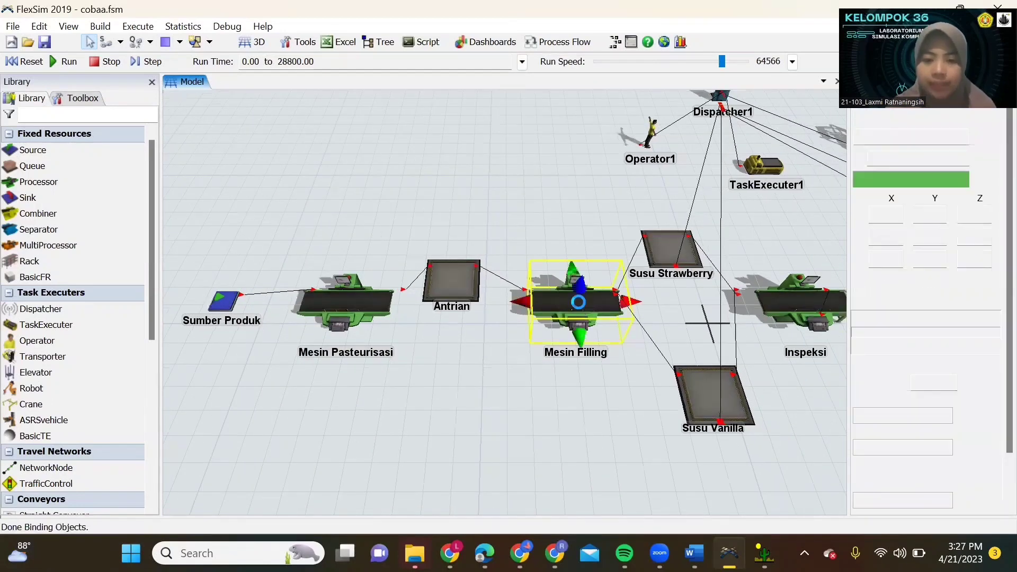
double_click(578, 302)
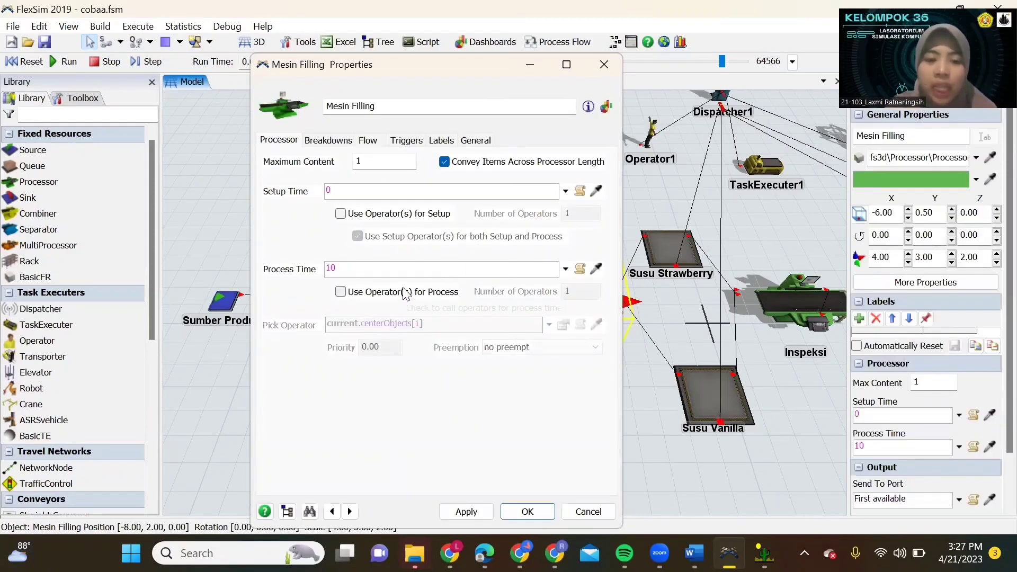
left_click(175, 28)
left_click(204, 85)
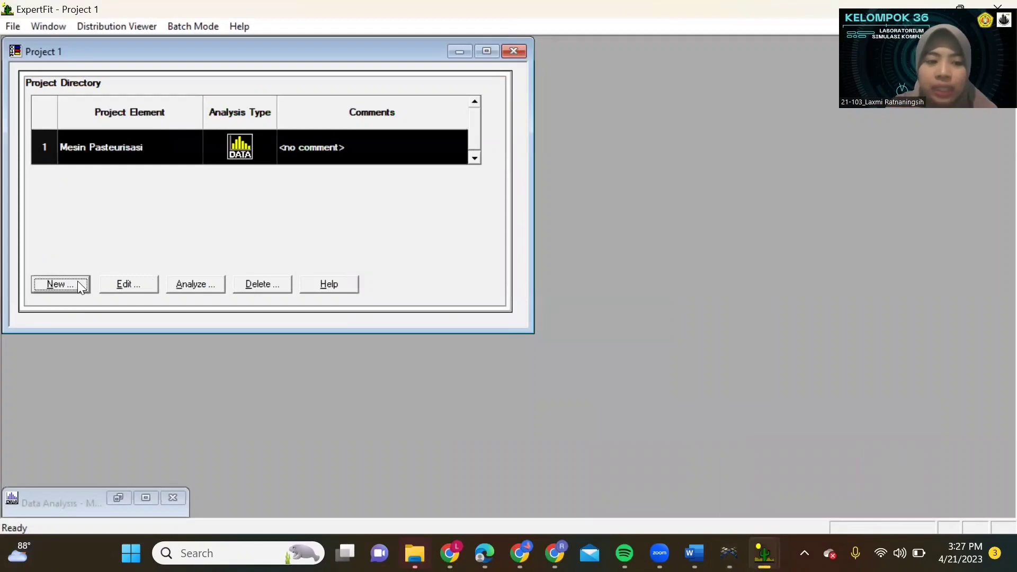
Create a project element named Mesin Filling for fitting distributions to data and open its data analysis
left_click(76, 284)
left_click(410, 202)
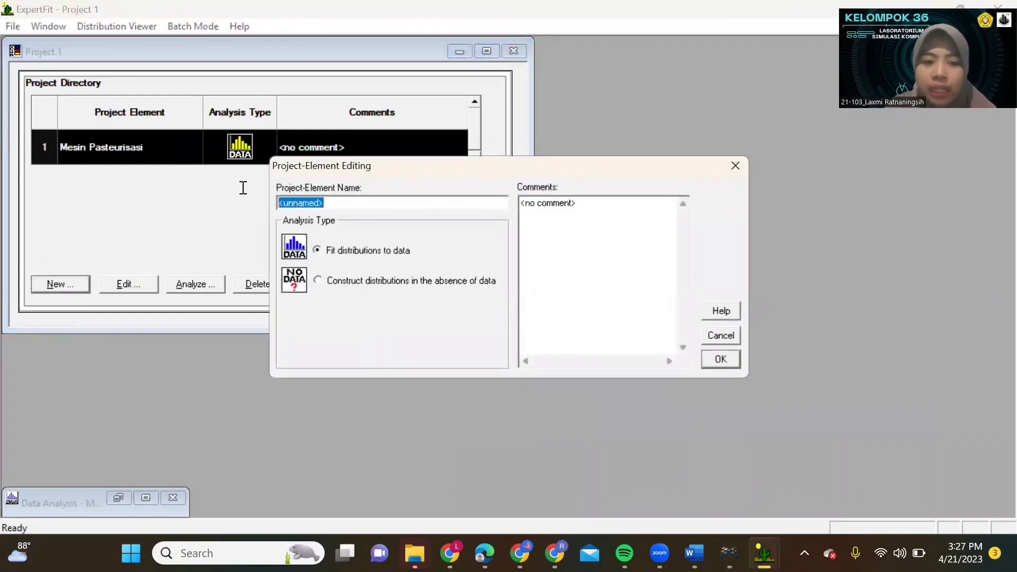
type("Mesin F")
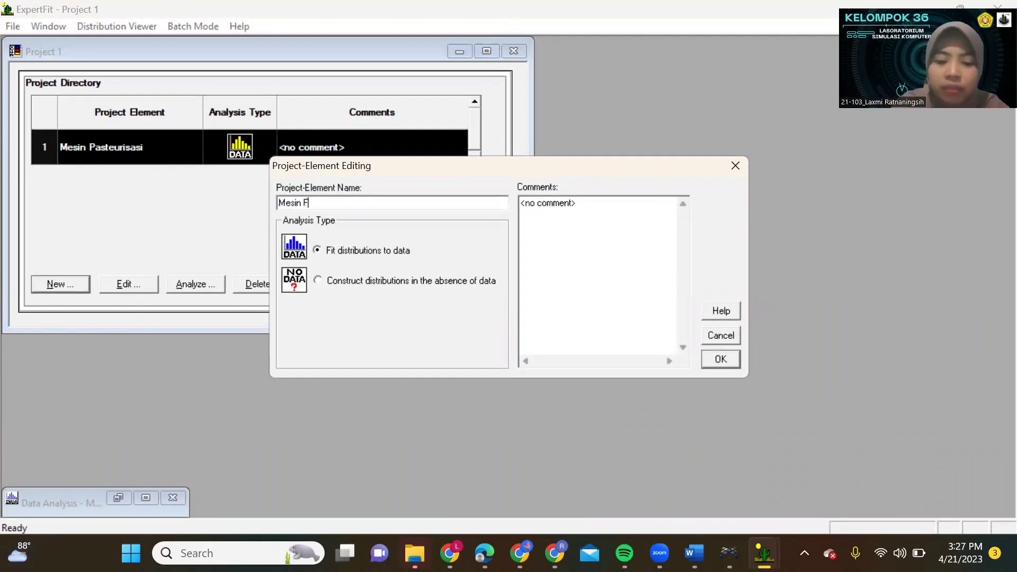
type("ling")
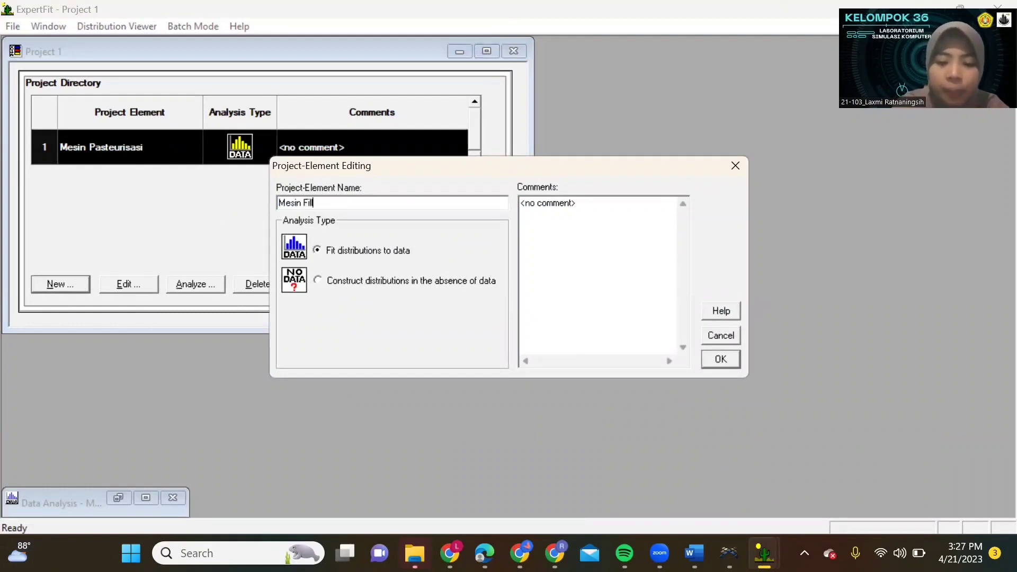
left_click(729, 358)
double_click(241, 183)
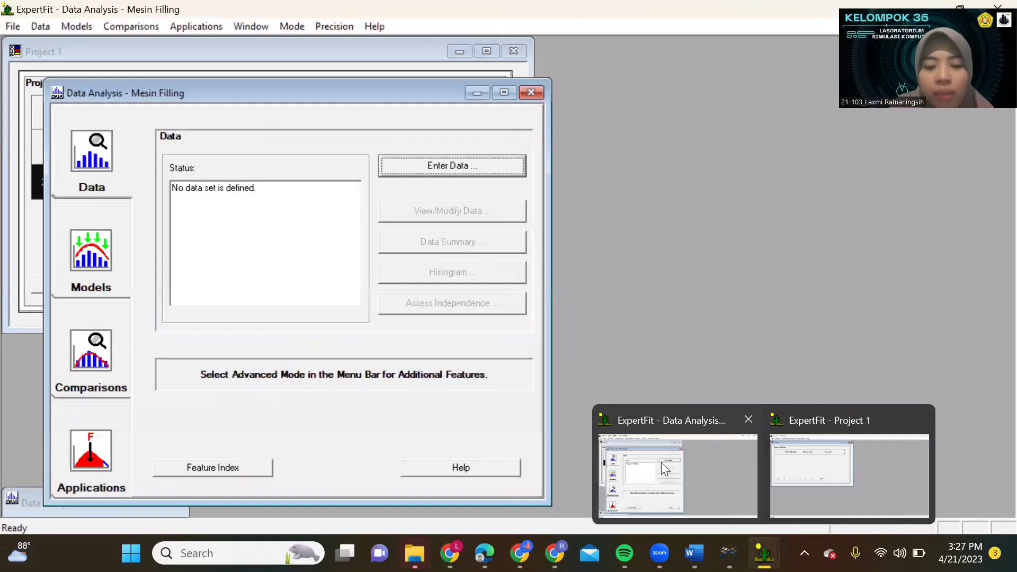
Switch to Word, copy the 15 Mesin Filling values from the table and minimize the document
left_click(694, 553)
left_click_drag(294, 242, 331, 422)
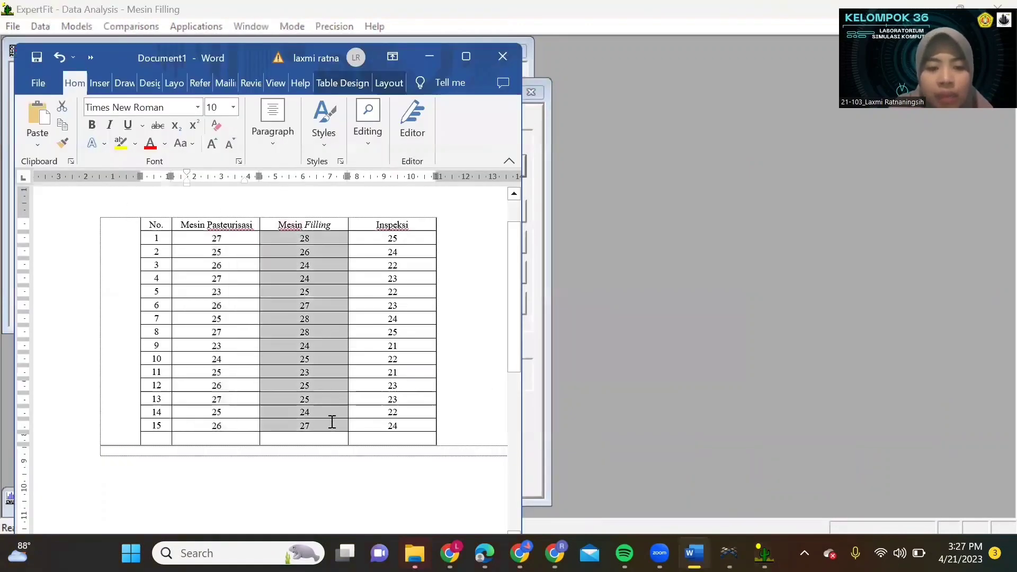
right_click(324, 253)
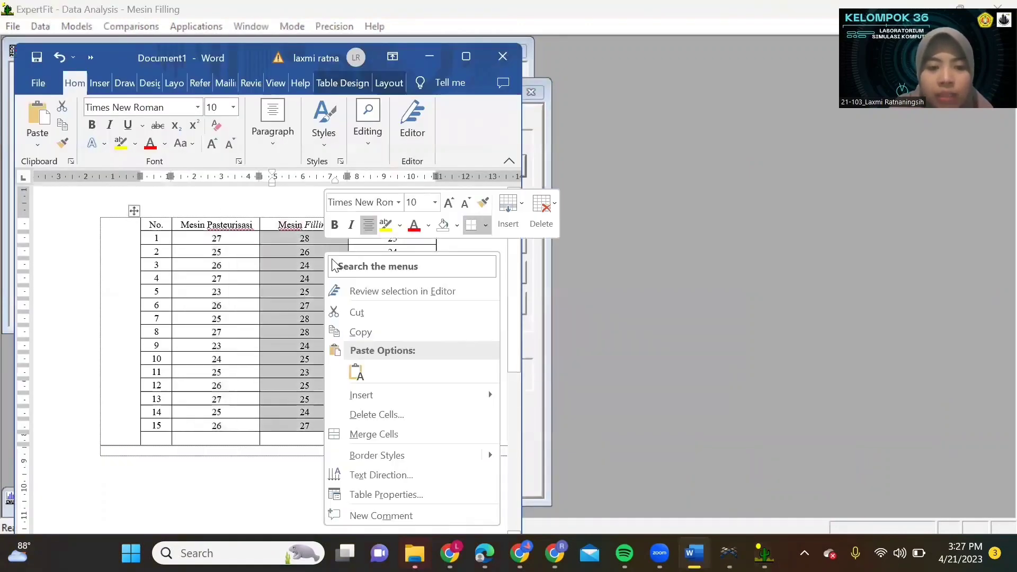
left_click(379, 333)
left_click(429, 56)
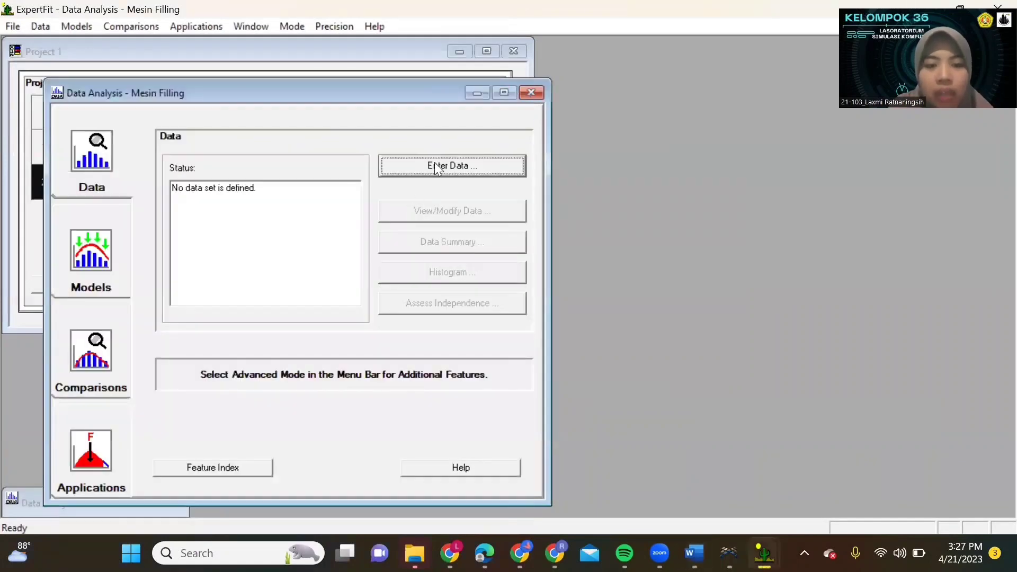
Enter the copied values as the Mesin Filling data set from the clipboard and close the data summary
left_click(434, 162)
left_click(498, 260)
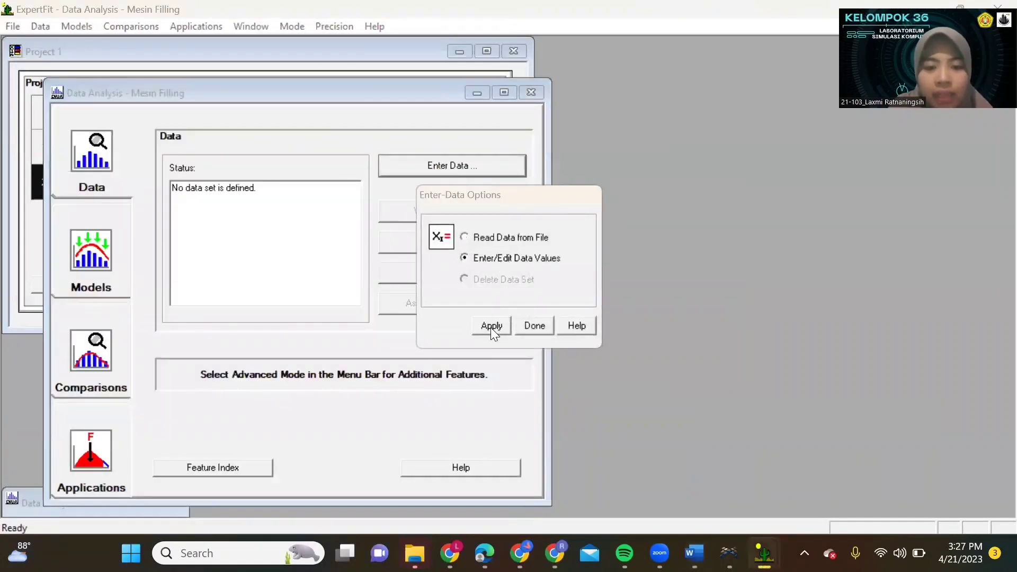
left_click(491, 327)
left_click(596, 364)
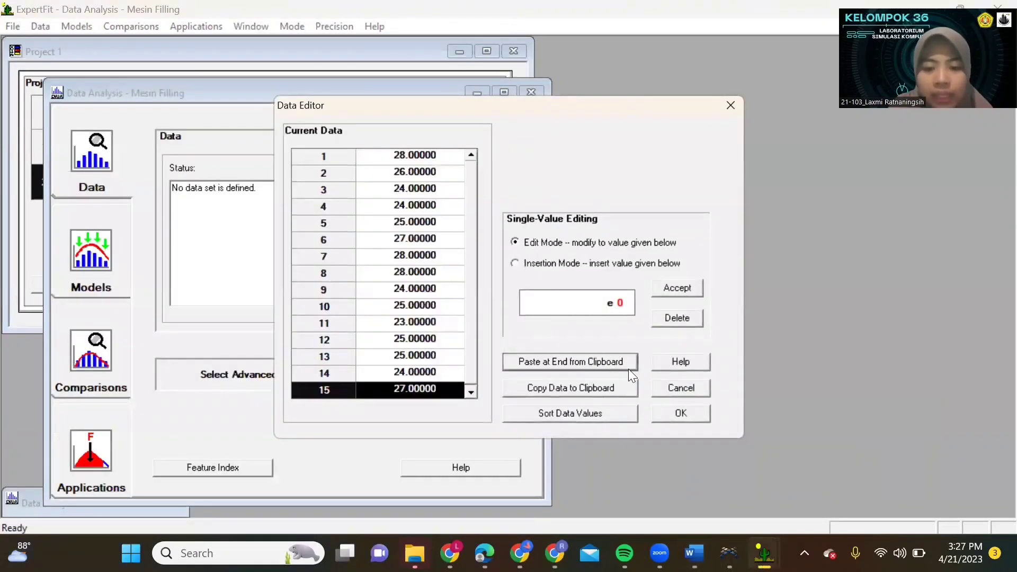
left_click(682, 414)
left_click(524, 306)
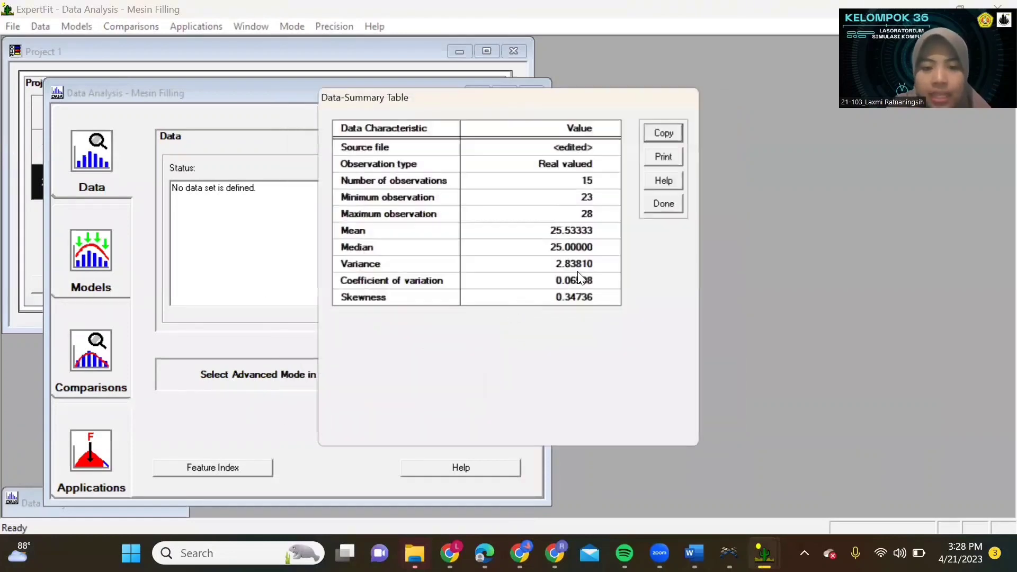
left_click(663, 203)
Run automated fitting on the Mesin Filling data and close the fitting results
left_click(113, 252)
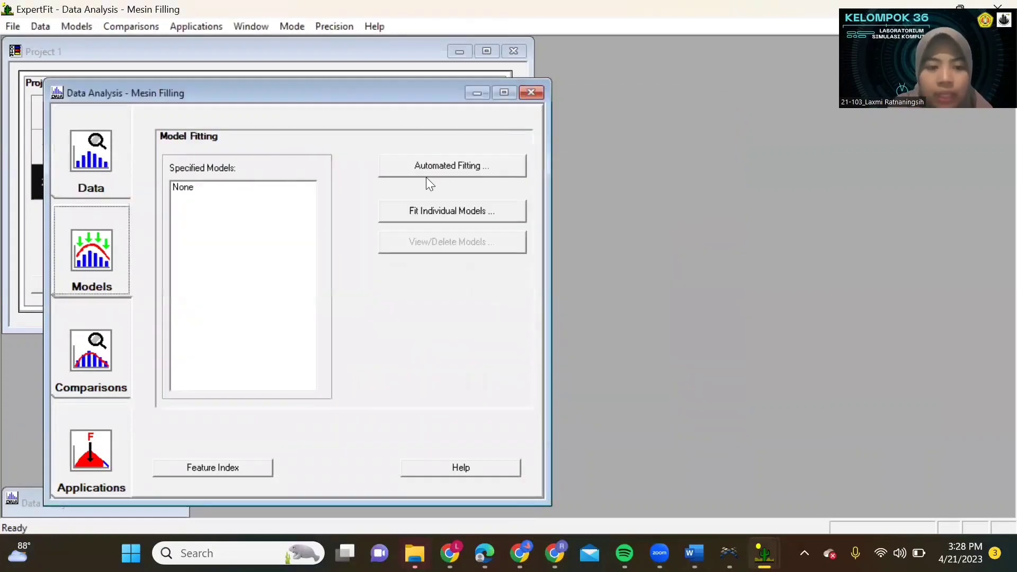
left_click(441, 166)
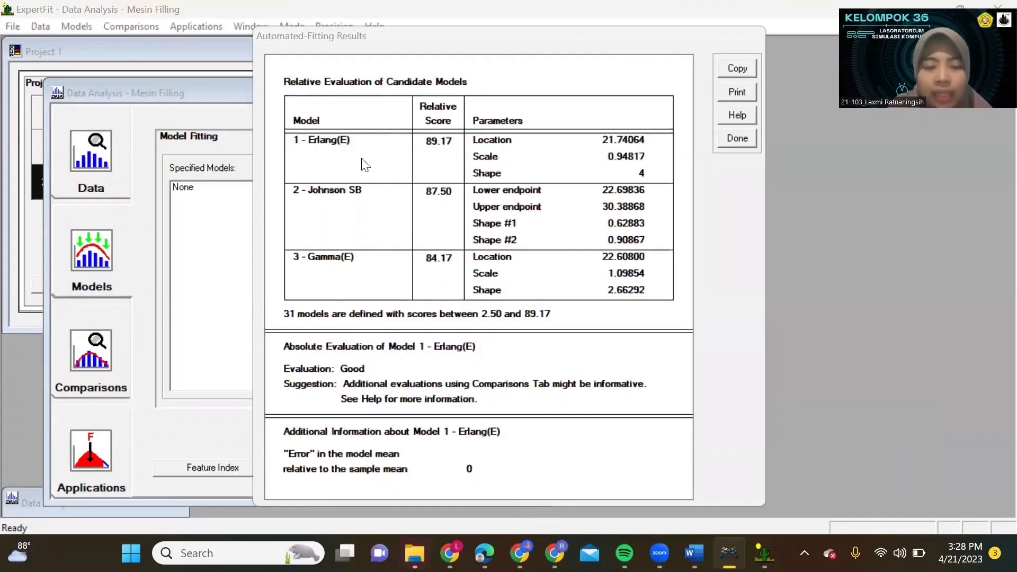
left_click(739, 139)
Generate the simulation representation of the 1 - Erlang(E) model with Flexsim as the simulation software
left_click(108, 435)
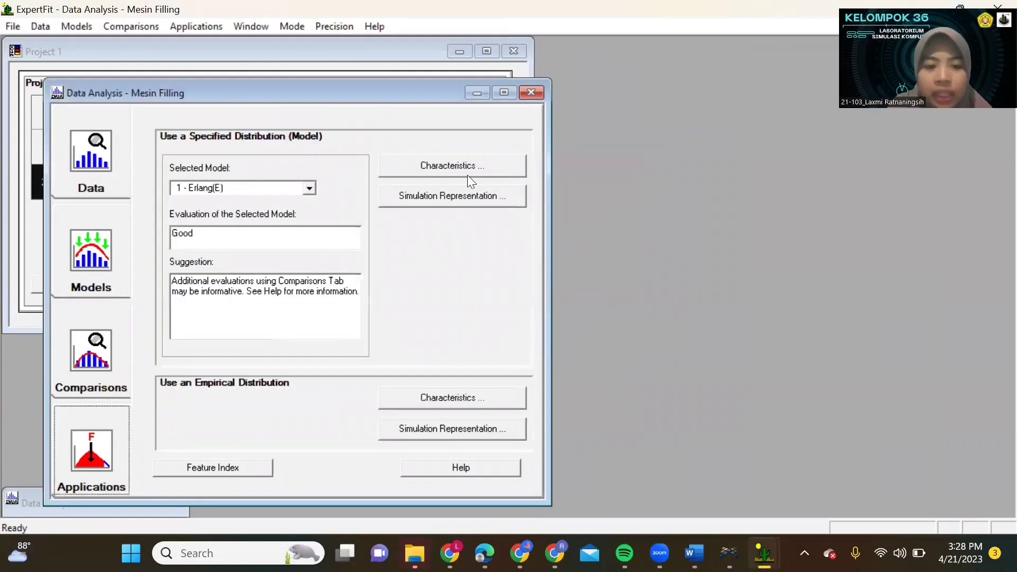
left_click(466, 197)
left_click(490, 270)
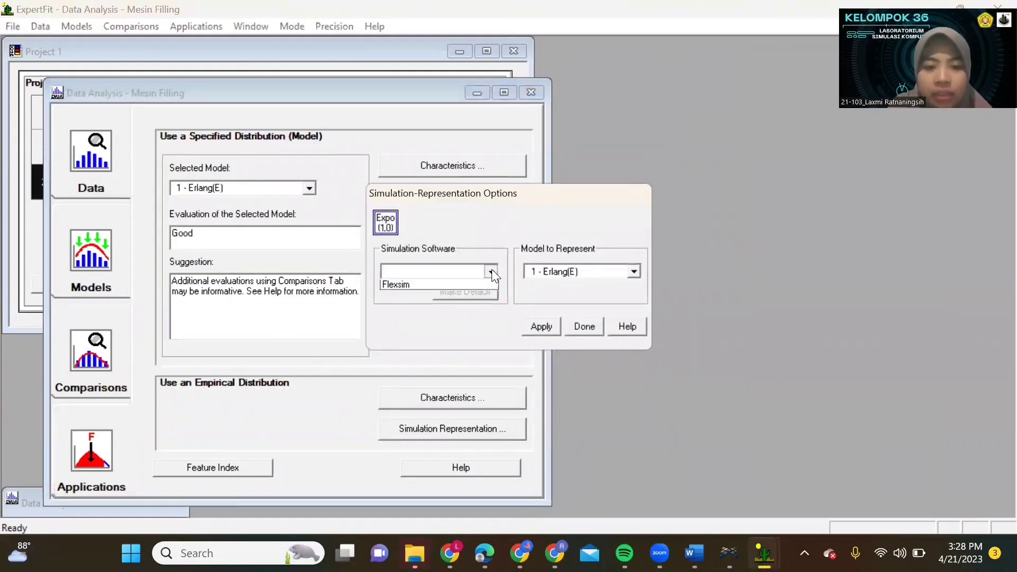
left_click(485, 286)
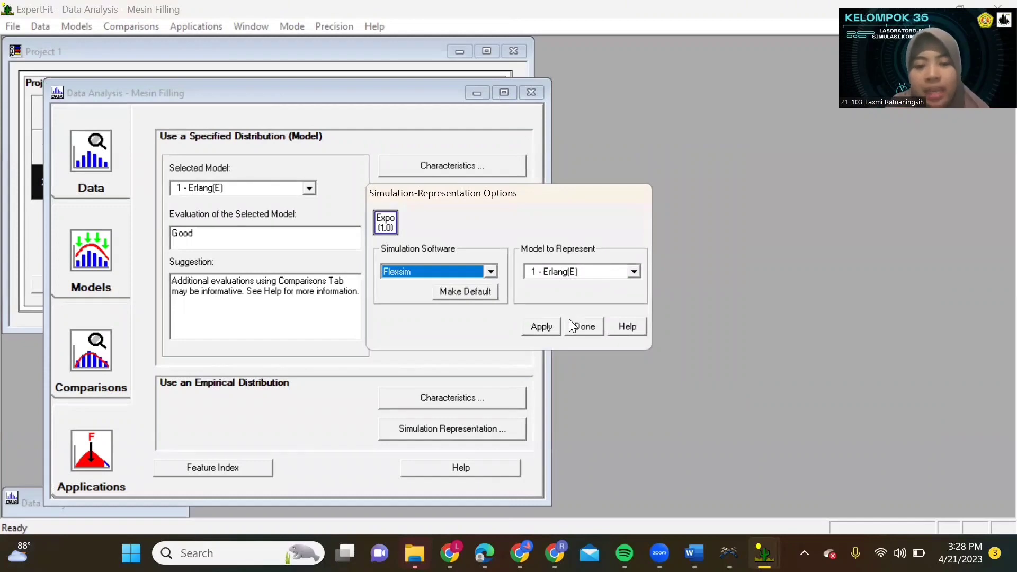
left_click(554, 327)
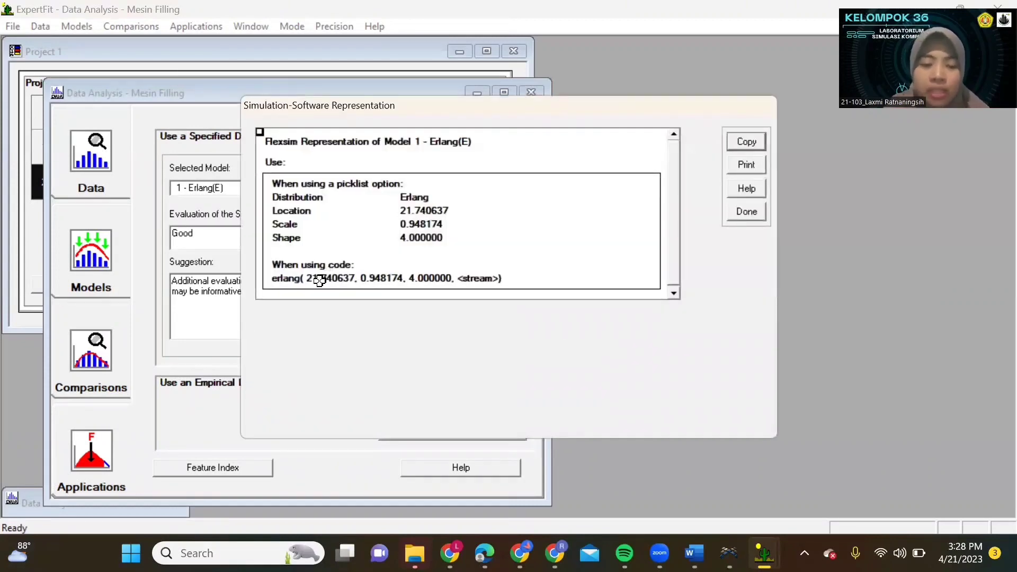
Copy the erlang code expression as the selected portion, close the representation dialogs and minimize the data analysis window
left_click(317, 281)
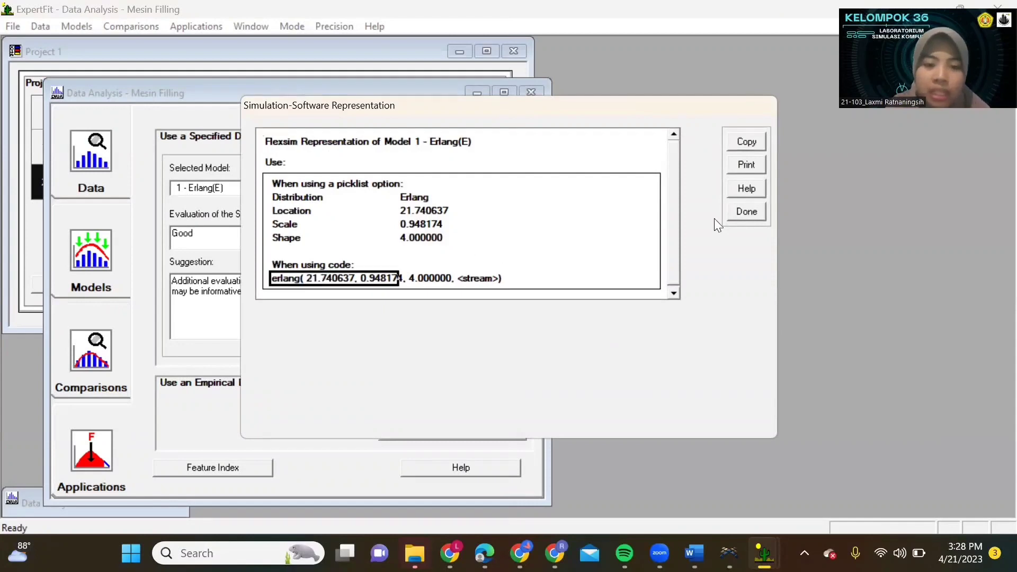
left_click(745, 149)
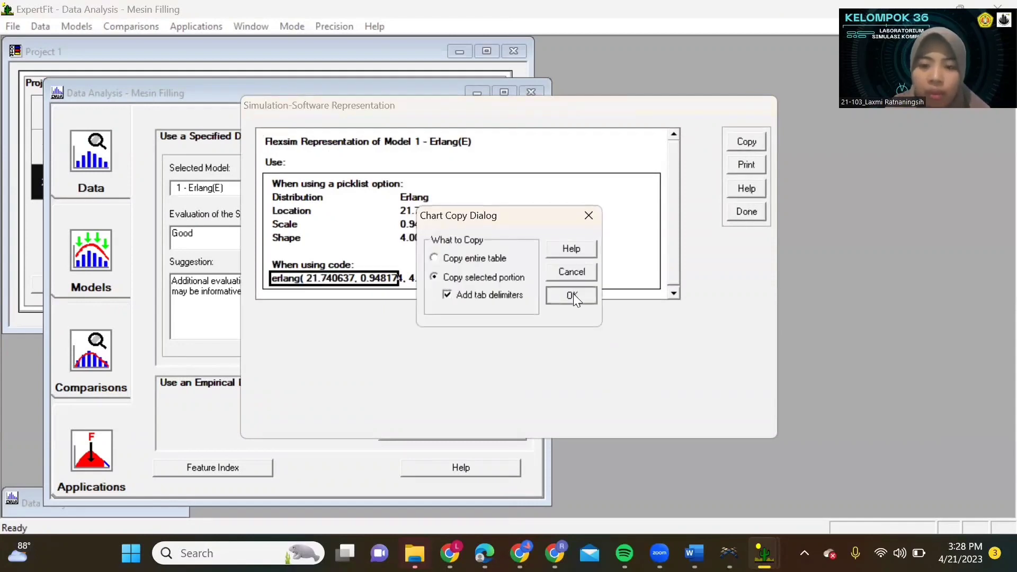
left_click(575, 293)
left_click(746, 212)
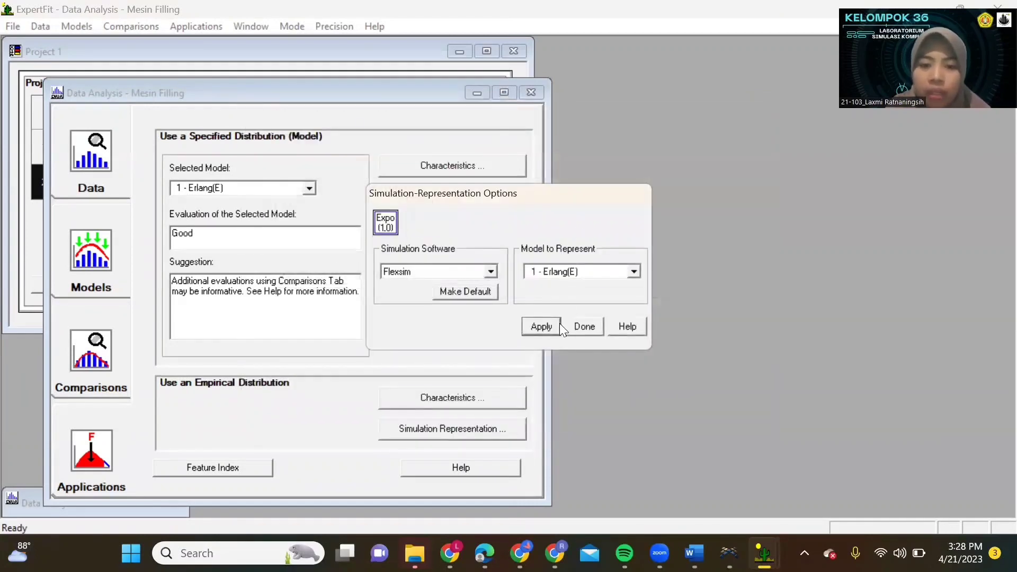
left_click(574, 333)
left_click(477, 93)
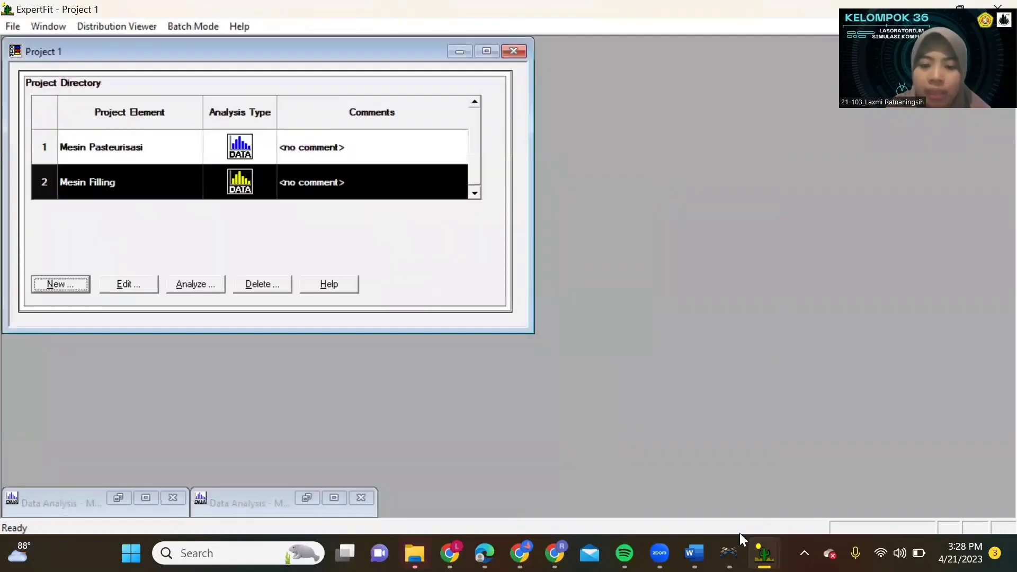
Switch to FlexSim and replace the Mesin Filling process time with the copied erlang expression
mouse_move(729, 552)
left_click(731, 509)
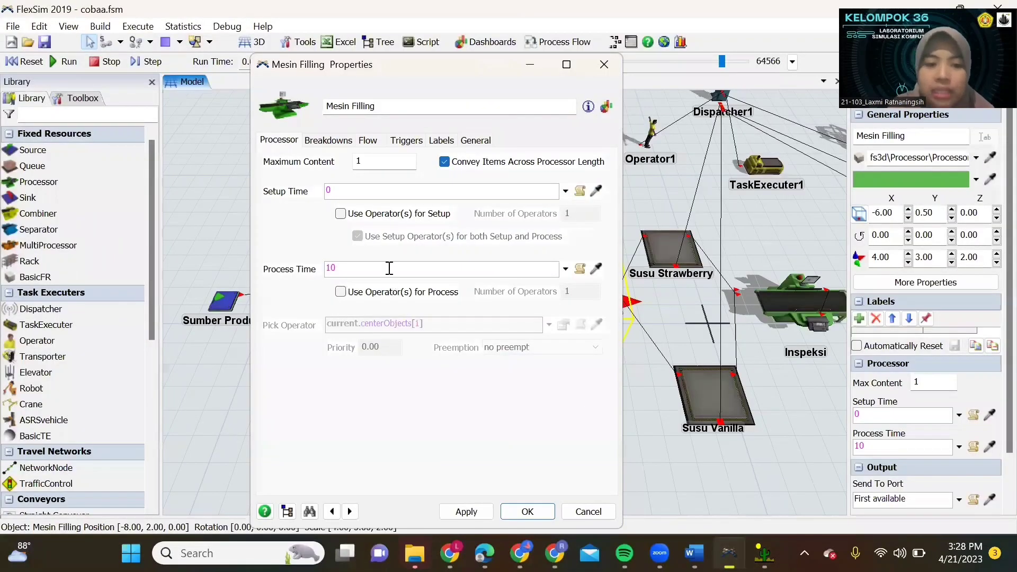
left_click(330, 268)
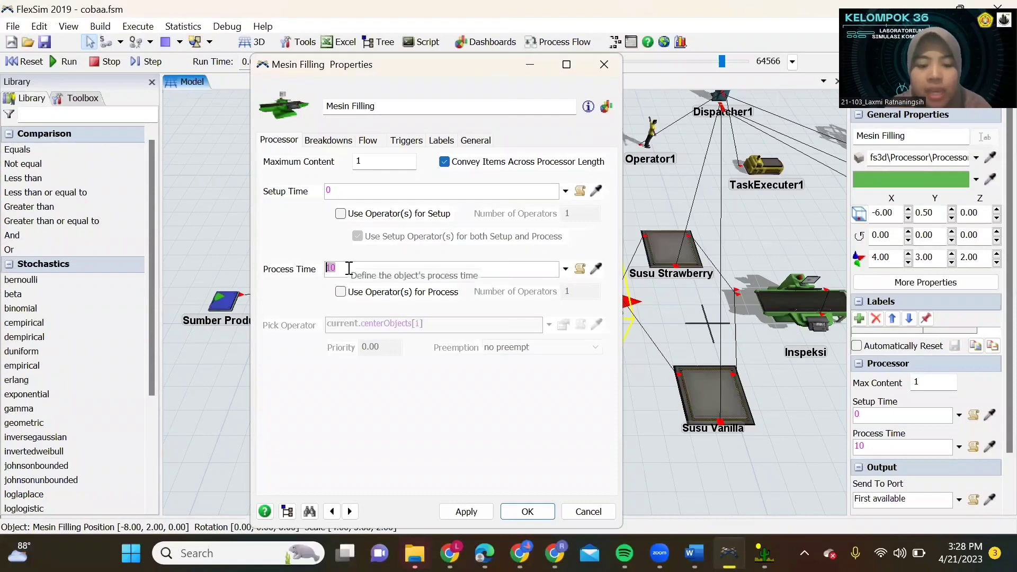
key("ctrl+v")
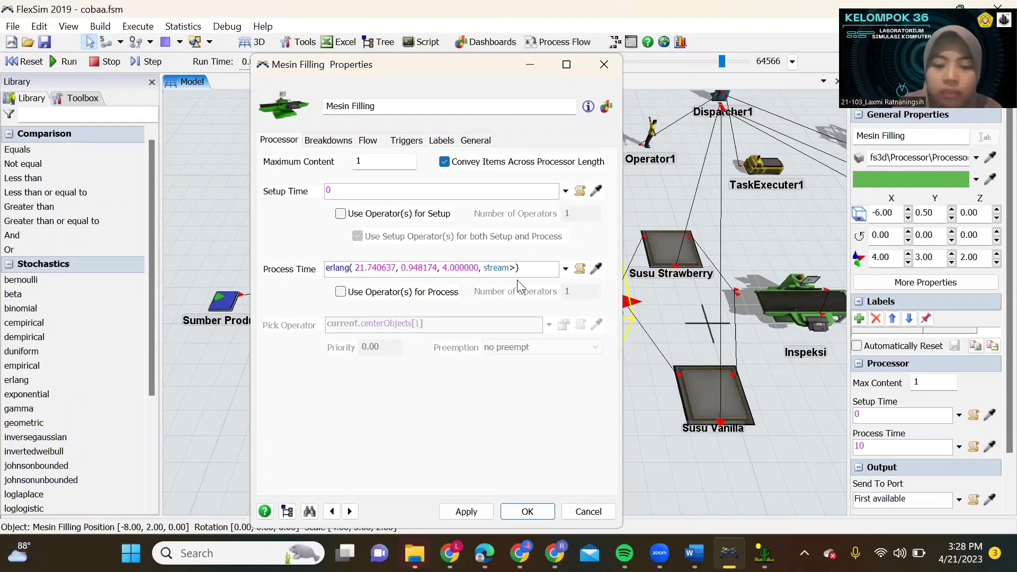
Replace the stream placeholder in Mesin Filling's erlang process time with getstream(current) and apply the change
type("getstream")
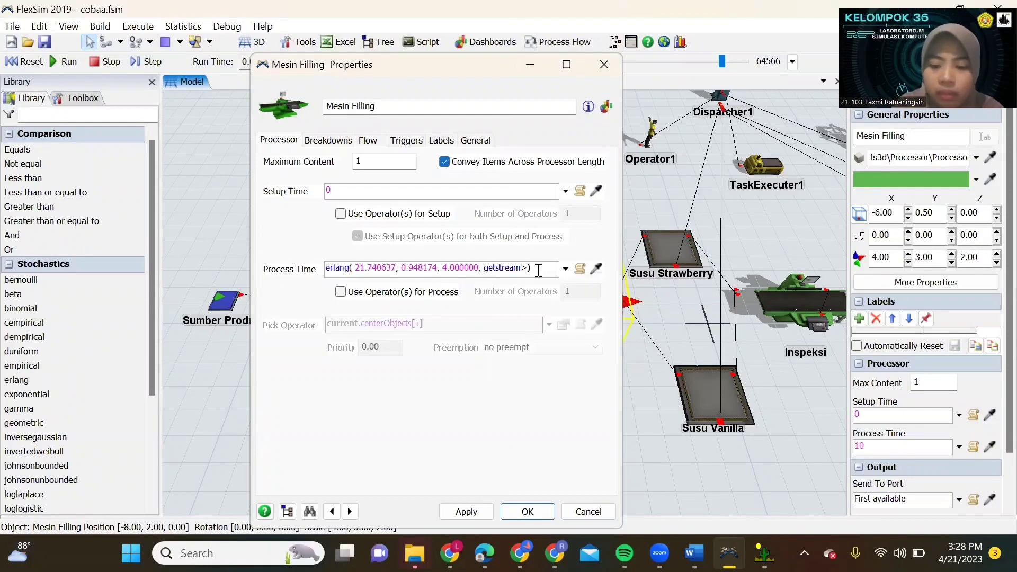
type("(cu")
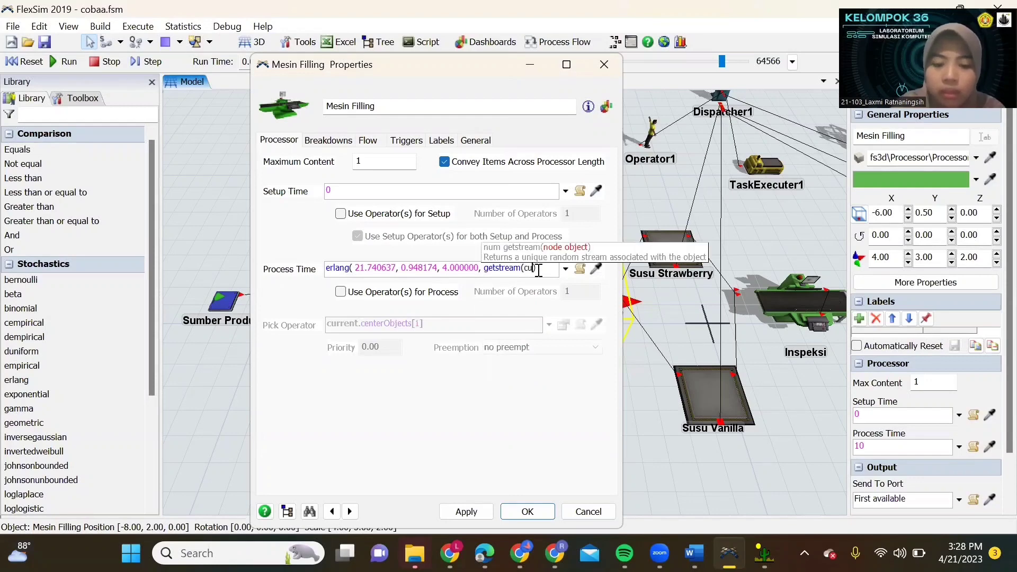
type("rrent")
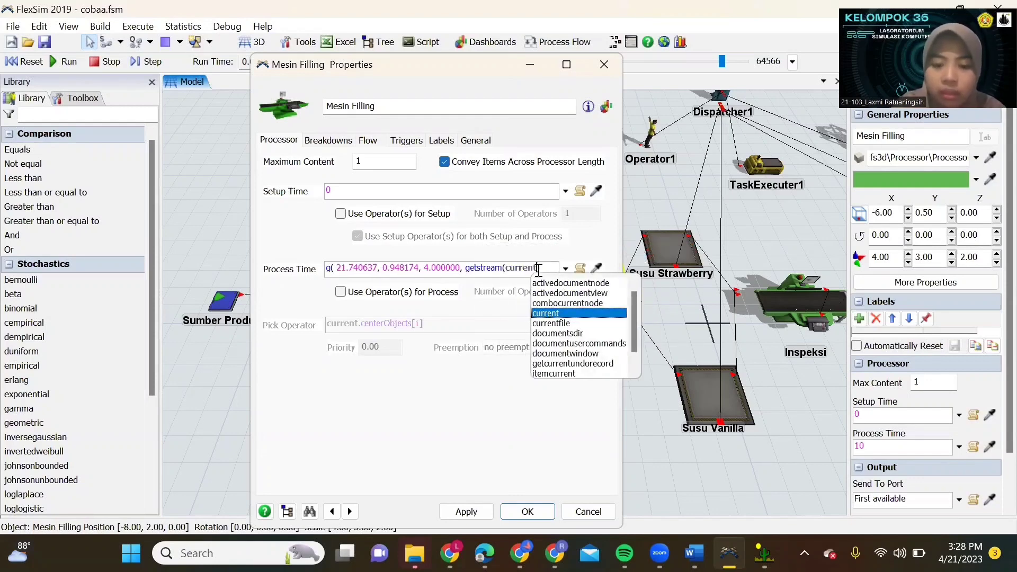
left_click(466, 511)
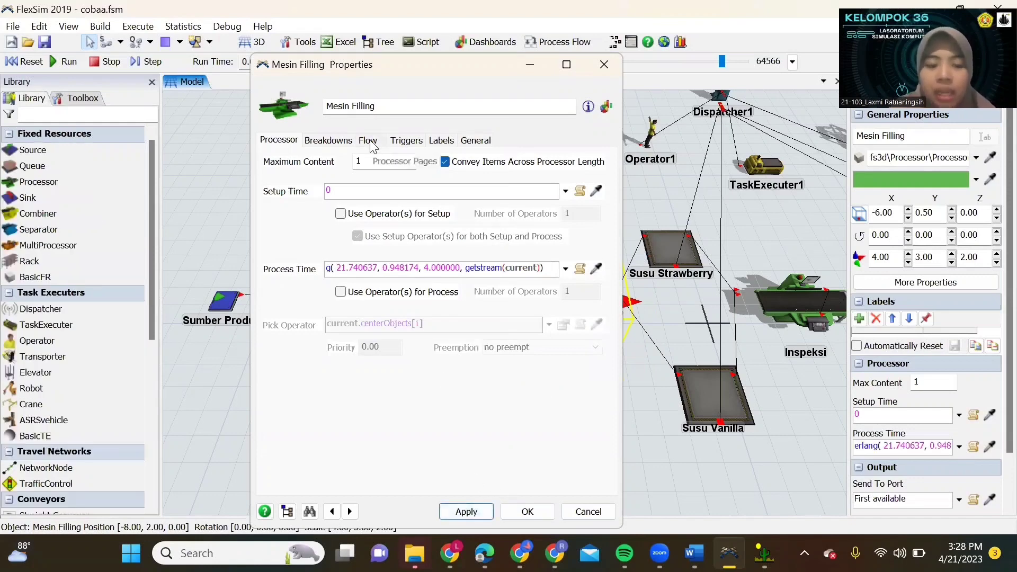
Set Mesin Filling's Send To Port to Port By Case on item.Type, with case 1 to port 1 and case 2 to port 2
left_click(369, 141)
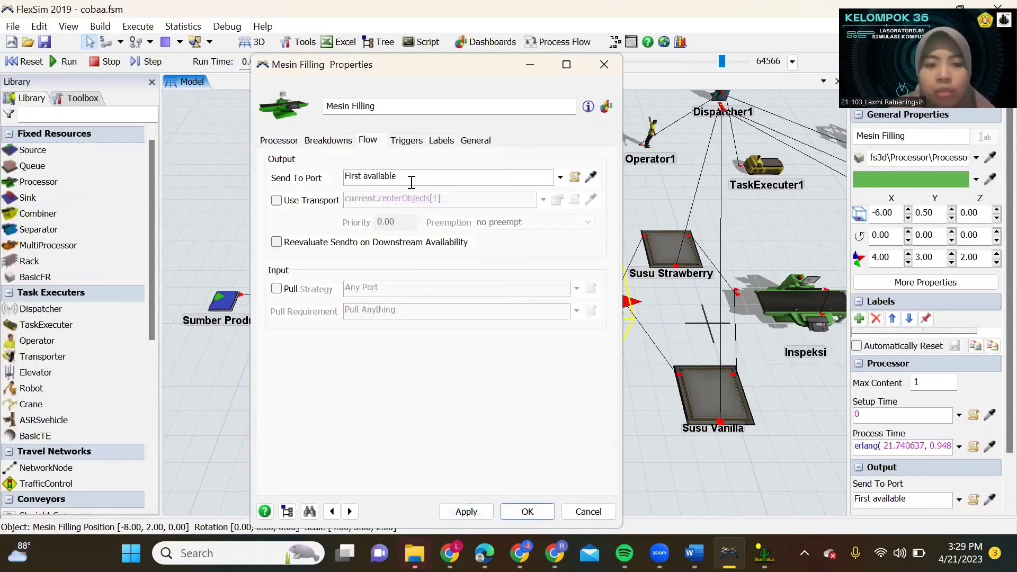
left_click(560, 177)
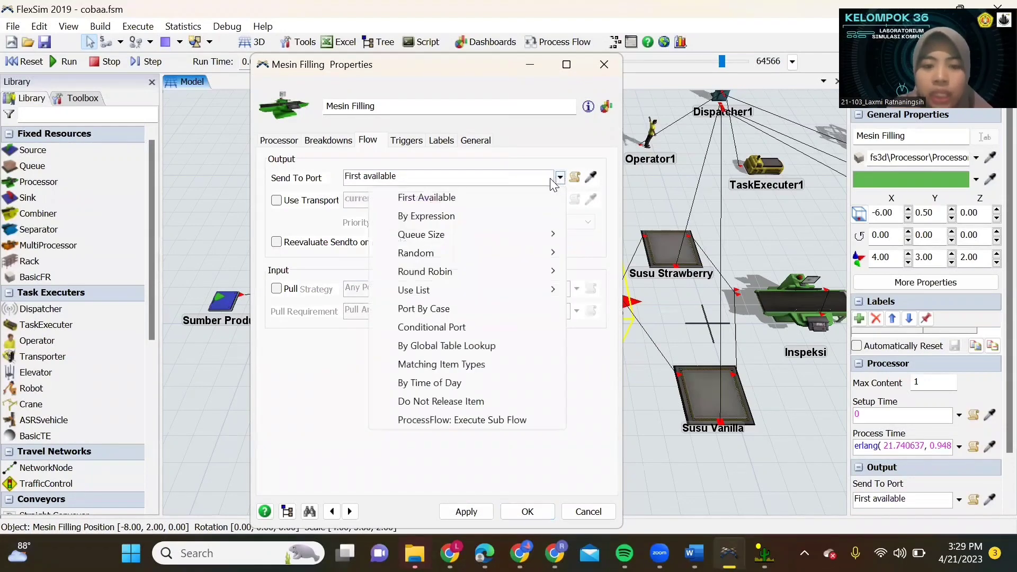
left_click(513, 310)
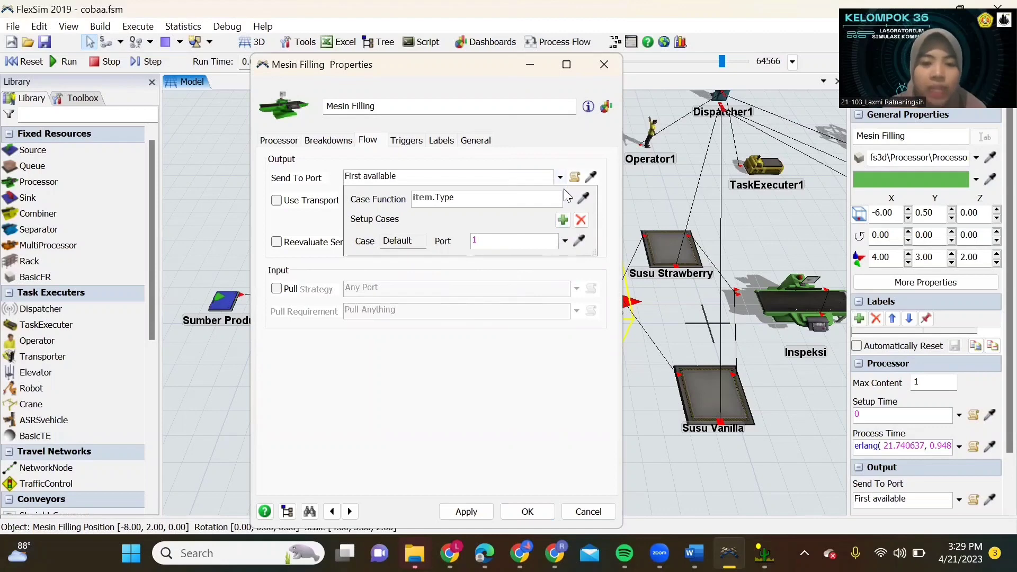
left_click(562, 220)
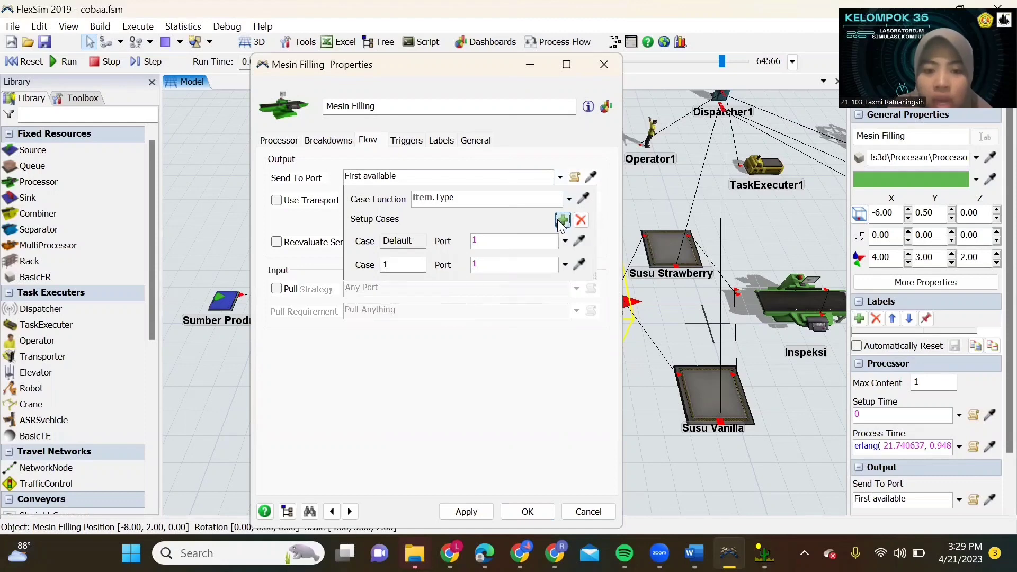
left_click(562, 220)
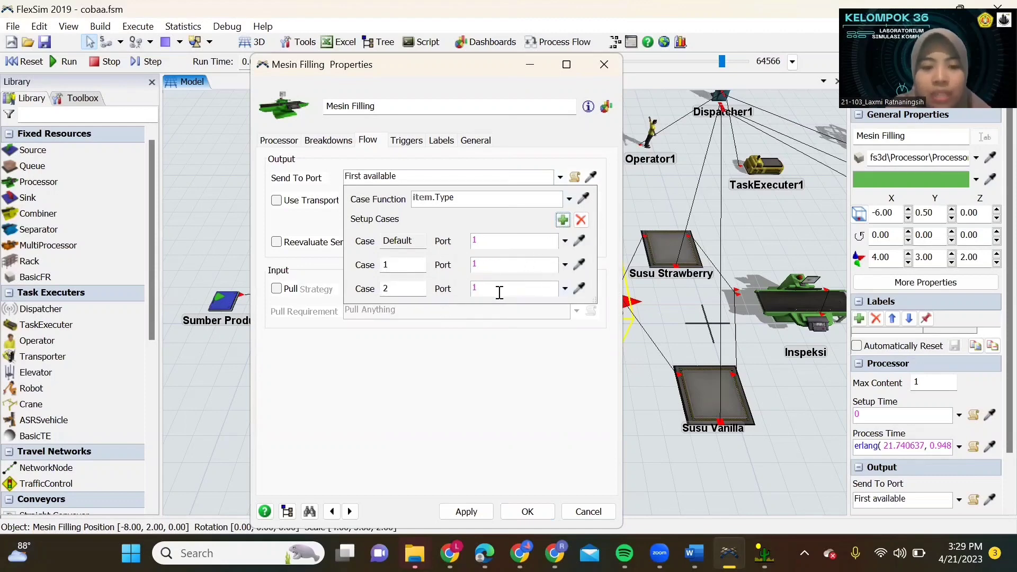
left_click(500, 288)
type("2")
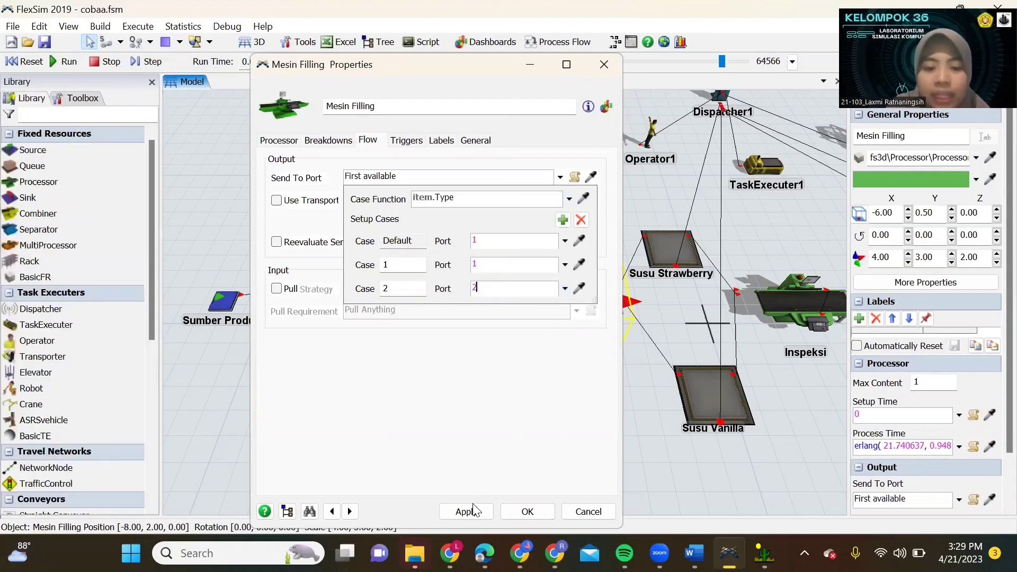
left_click(487, 329)
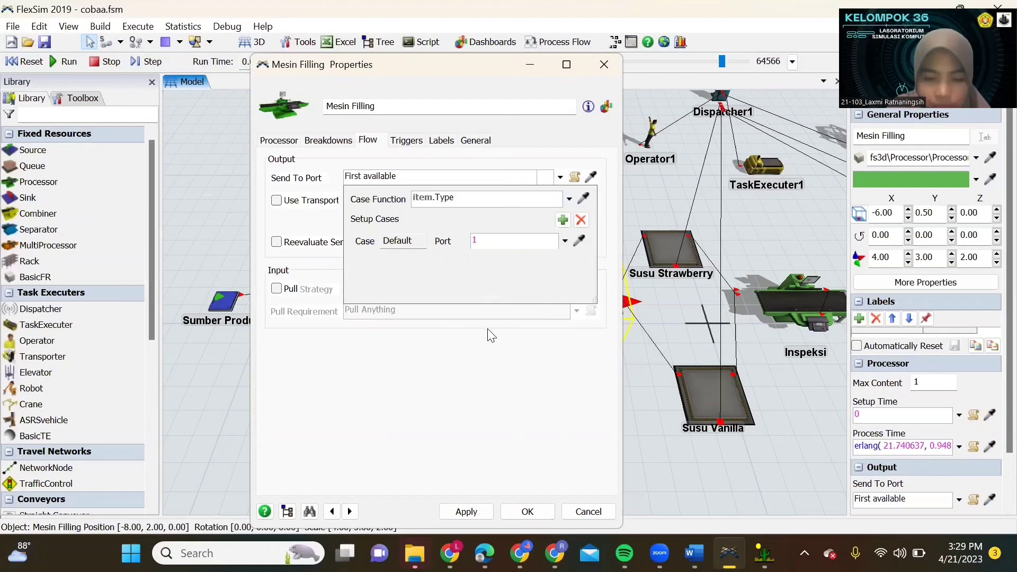
left_click(471, 512)
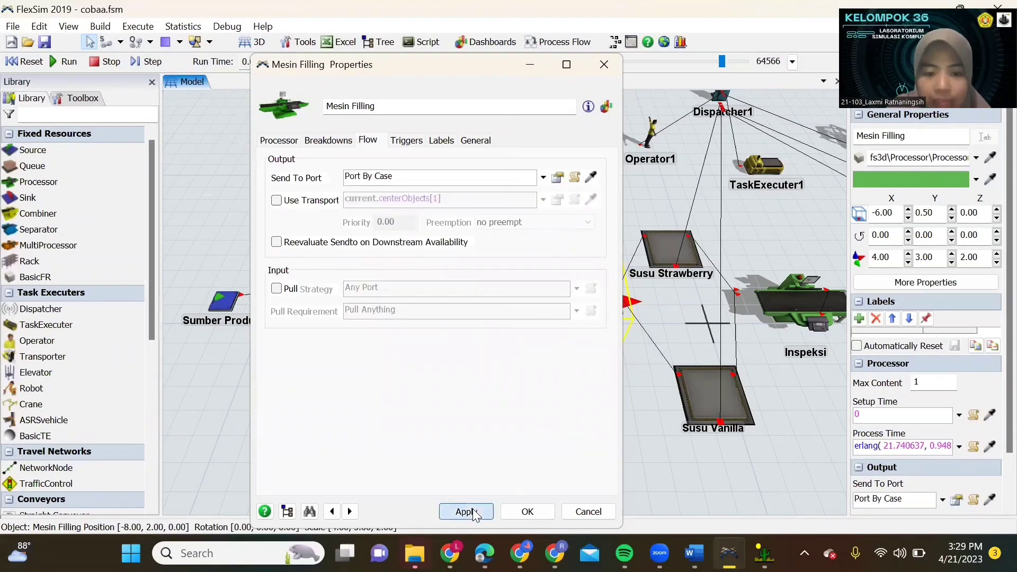
left_click(529, 512)
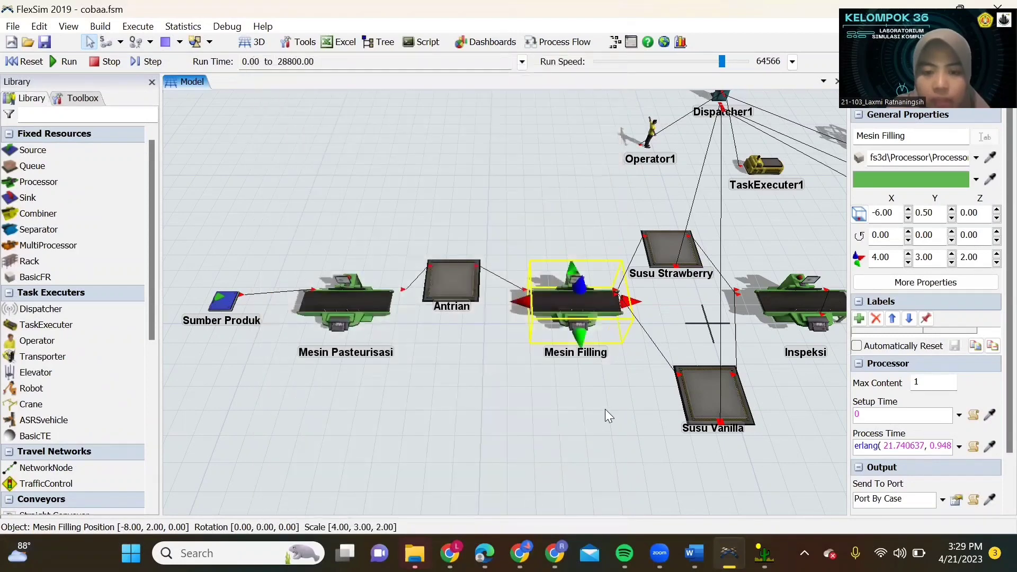
Set the maximum content of the Susu Strawberry queue to 600 and apply it
left_click_drag(626, 443, 596, 440)
left_click_drag(498, 452, 406, 461)
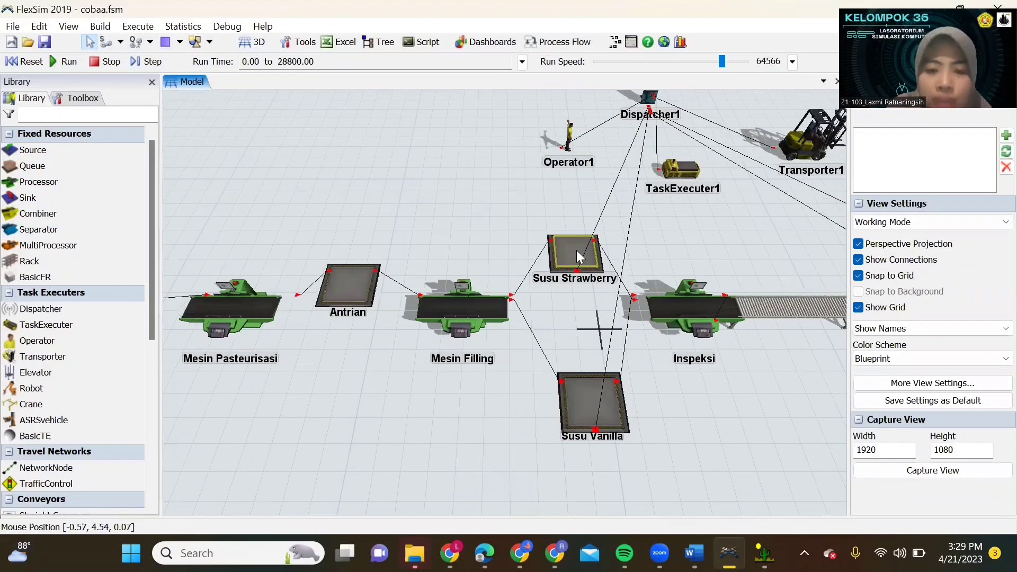
left_click(576, 250)
double_click(576, 250)
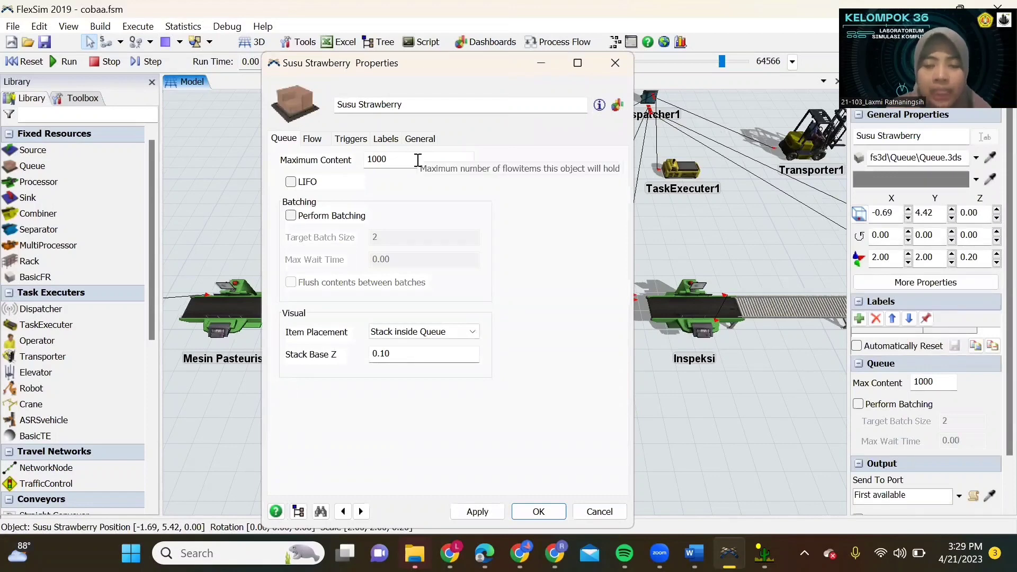
left_click_drag(418, 160, 349, 168)
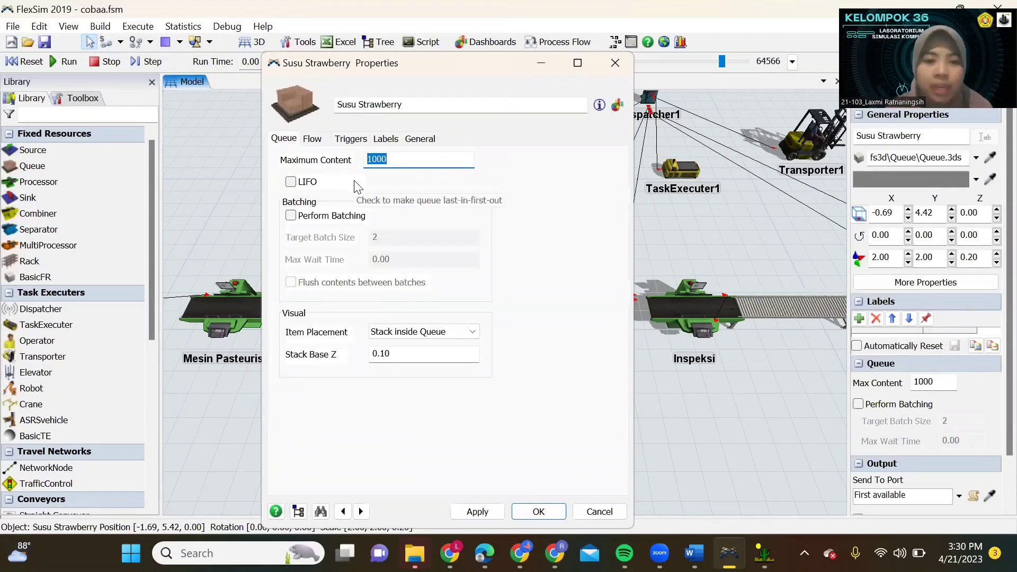
type("6")
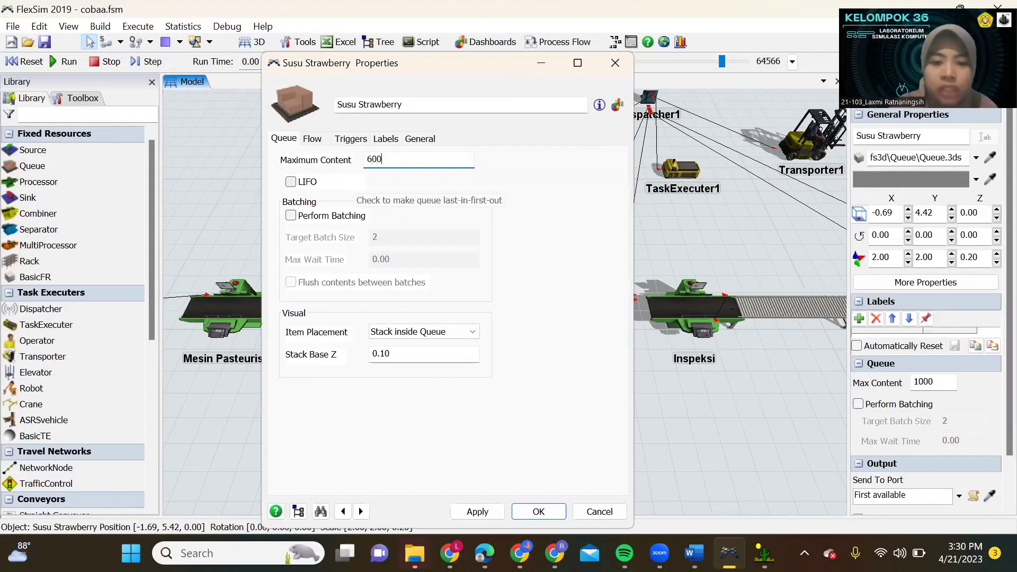
left_click(487, 511)
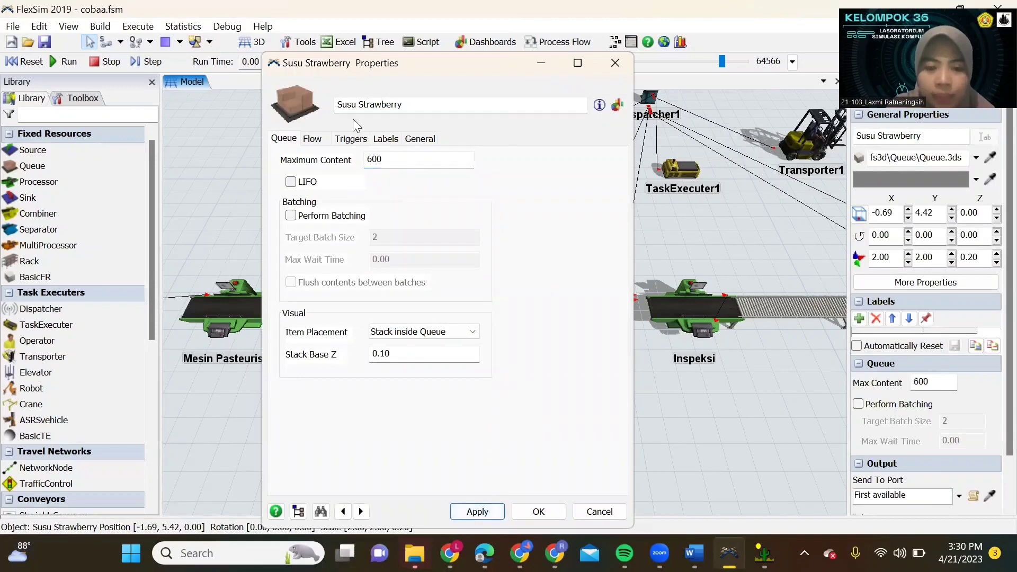
Enable Use Transport for the Susu Strawberry queue's output and close its properties
left_click(313, 139)
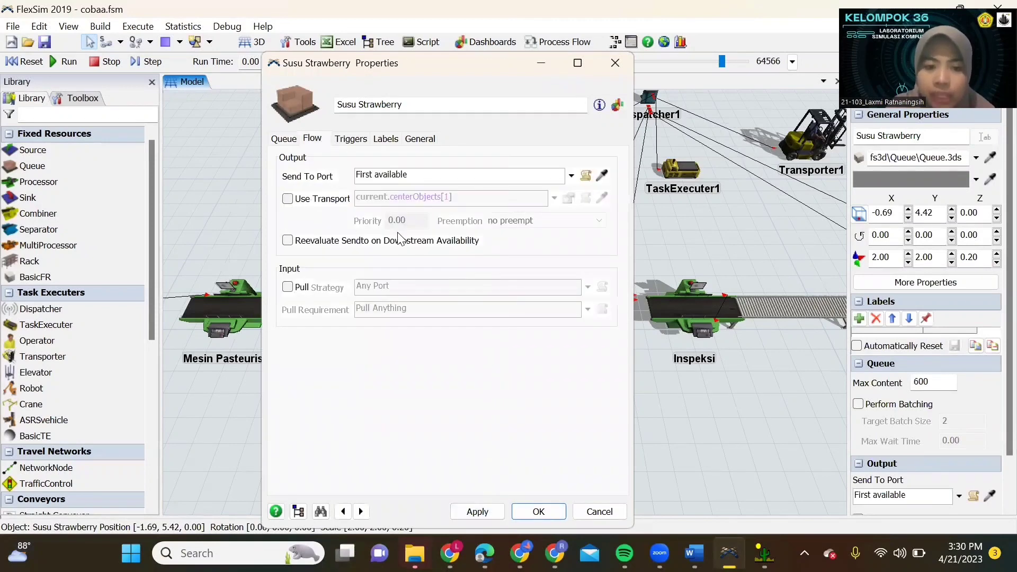
left_click(288, 200)
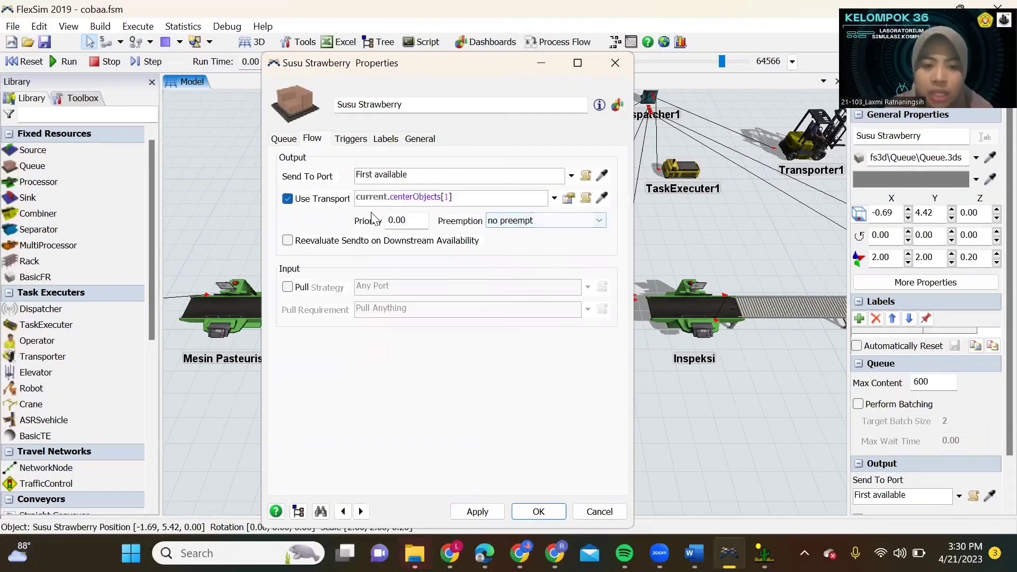
left_click(474, 516)
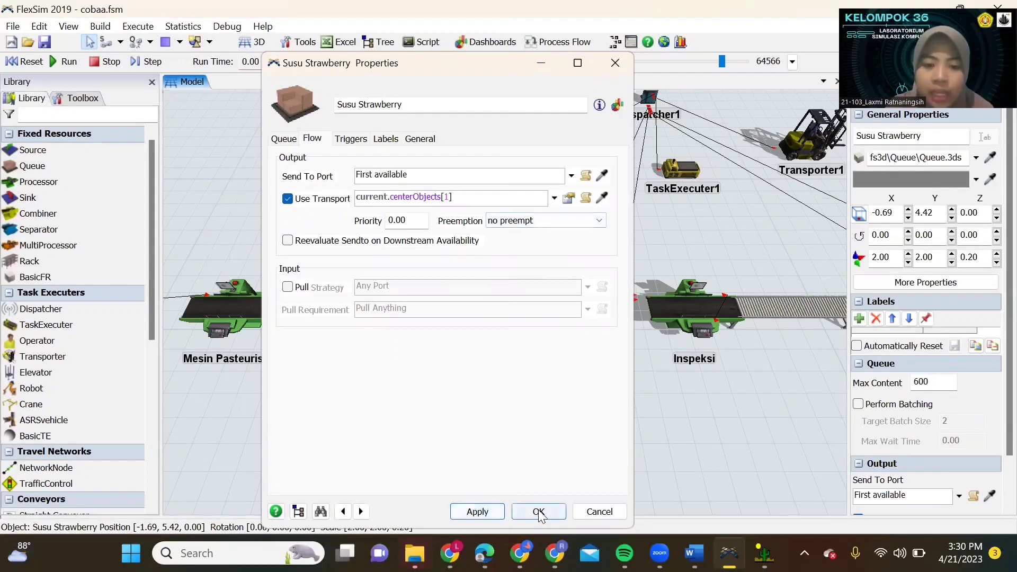
left_click(543, 514)
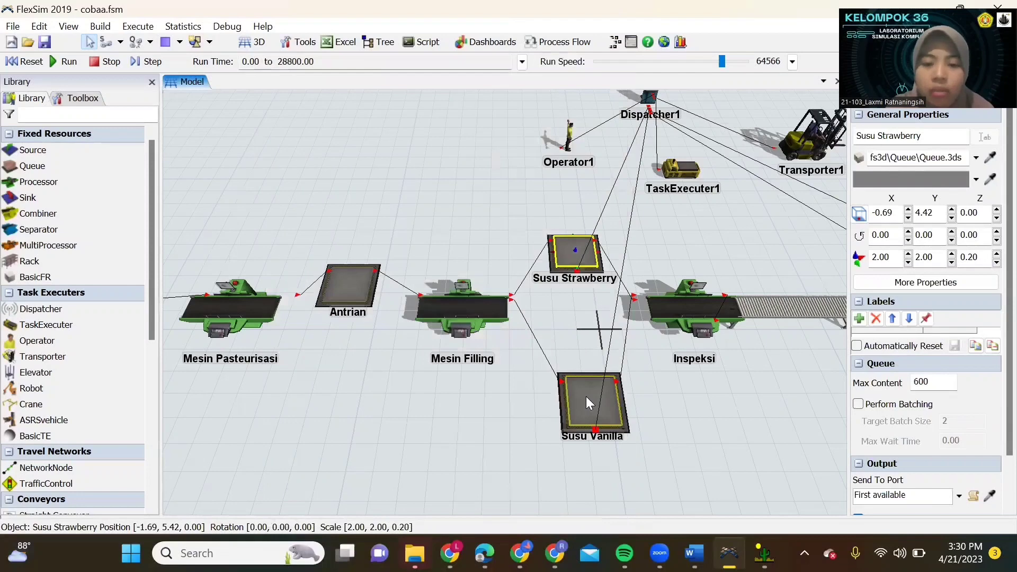
Set the maximum content of the Susu Vanilla queue to 400 and apply it
double_click(586, 397)
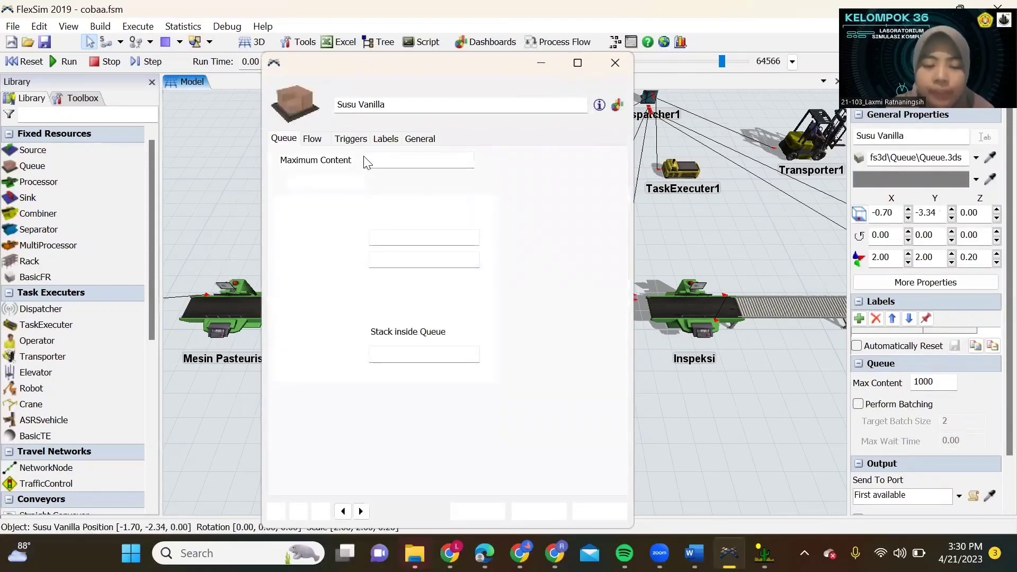
left_click_drag(402, 158, 344, 162)
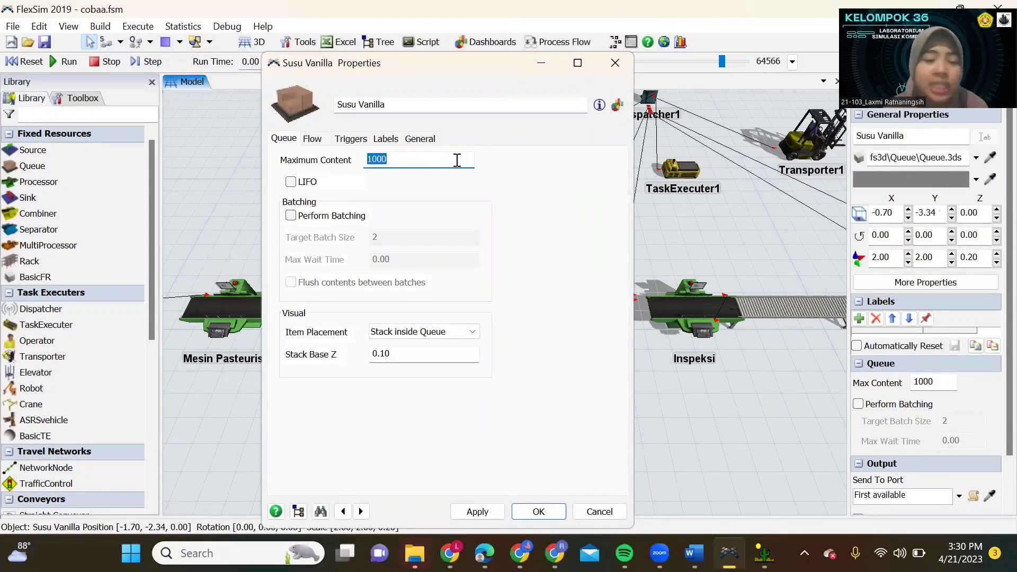
type("4")
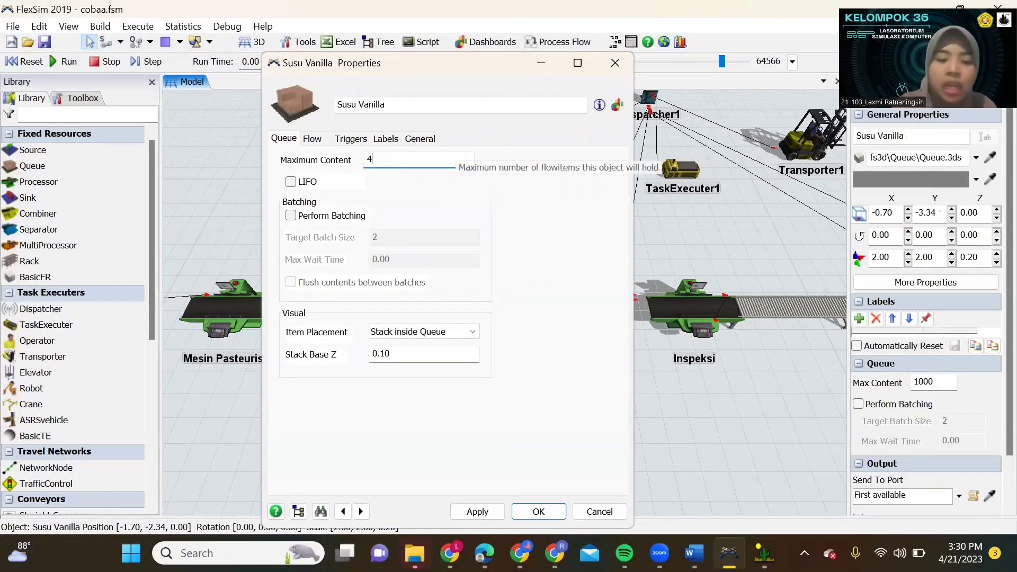
left_click(476, 511)
Enable Use Transport for the Susu Vanilla queue's output and close its properties
left_click(312, 139)
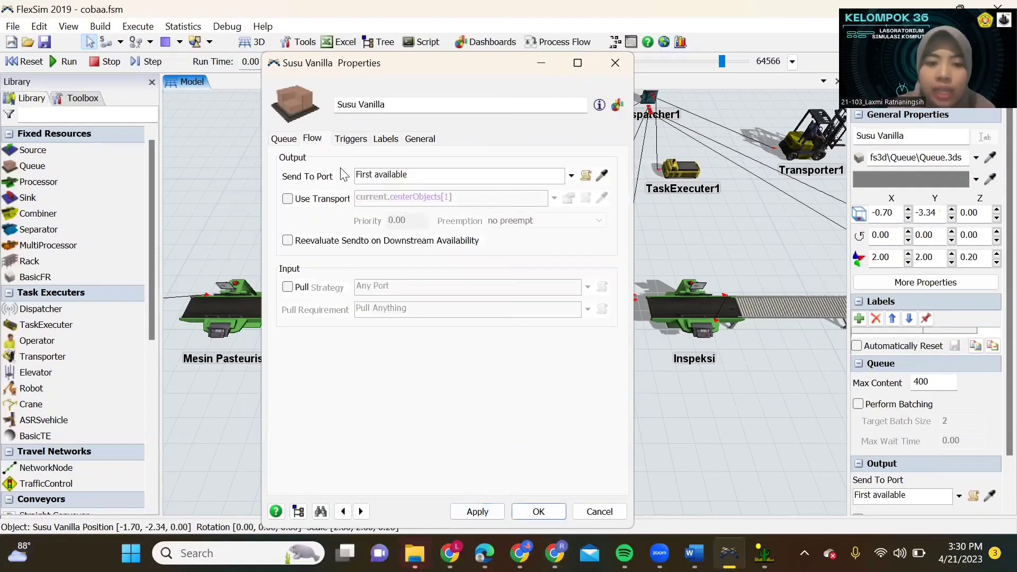
left_click(288, 199)
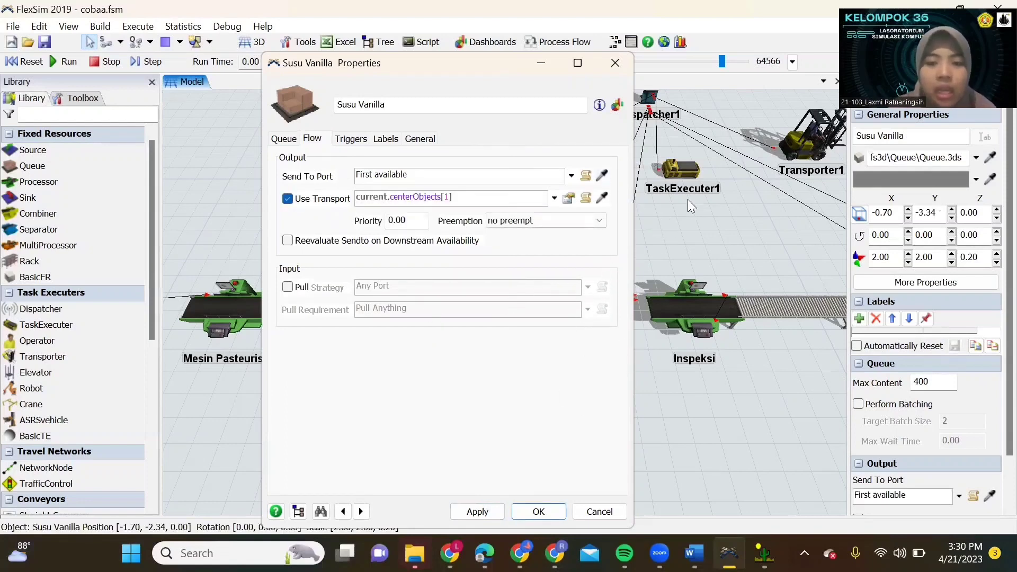
left_click(539, 511)
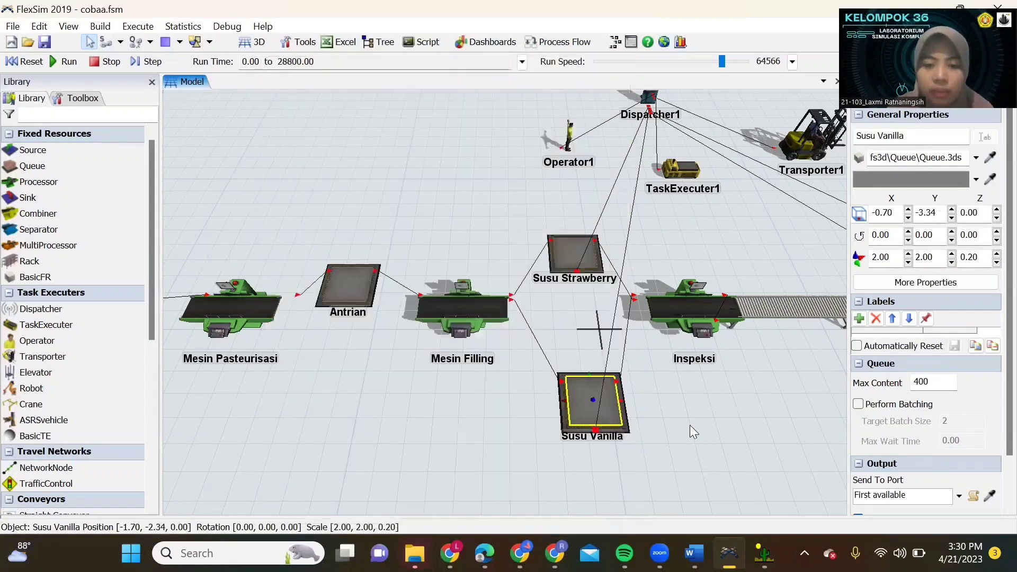
Open the properties of the Inspeksi processor
left_click_drag(756, 423, 724, 422)
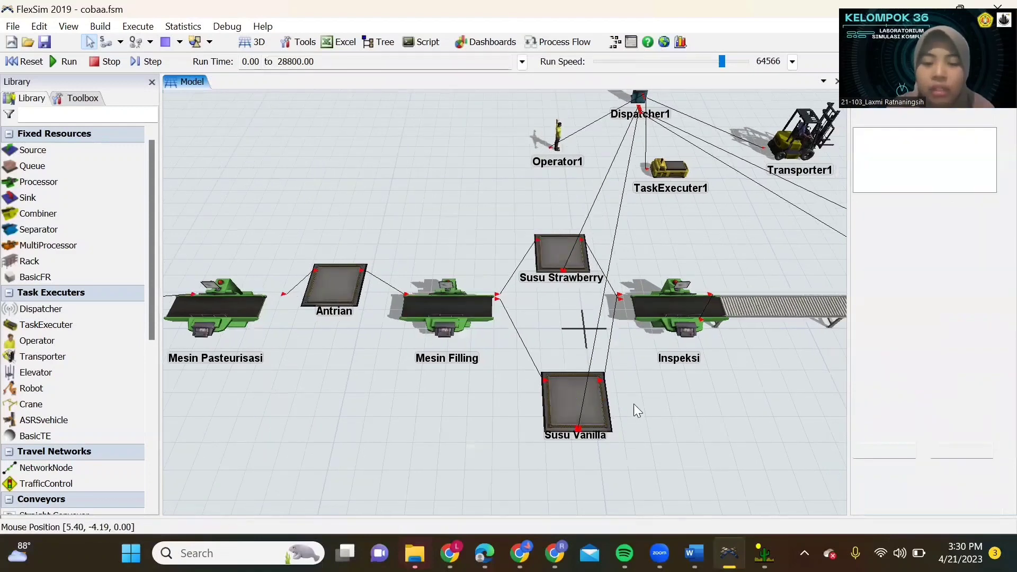
left_click_drag(635, 405, 535, 406)
left_click(594, 313)
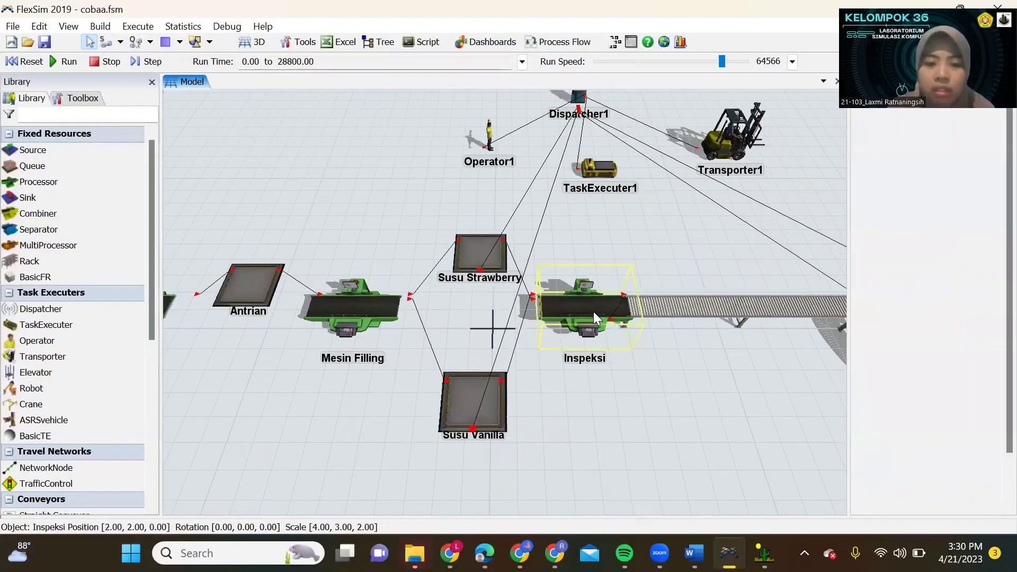
left_click(593, 312)
double_click(593, 314)
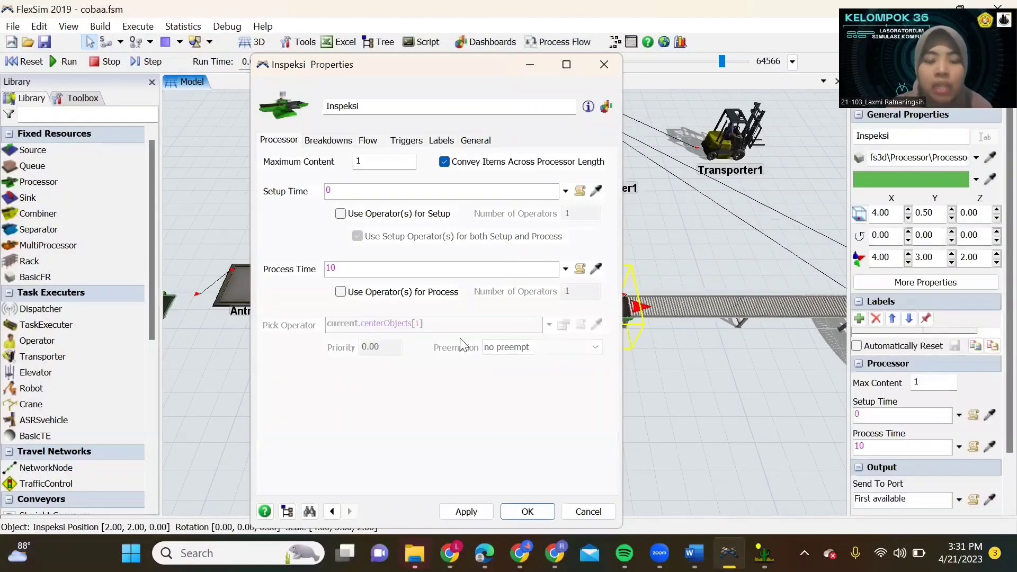
Switch to ExpertFit, add a project element named Inspeksi that fits distributions to data, and open its analysis
mouse_move(731, 551)
mouse_move(763, 553)
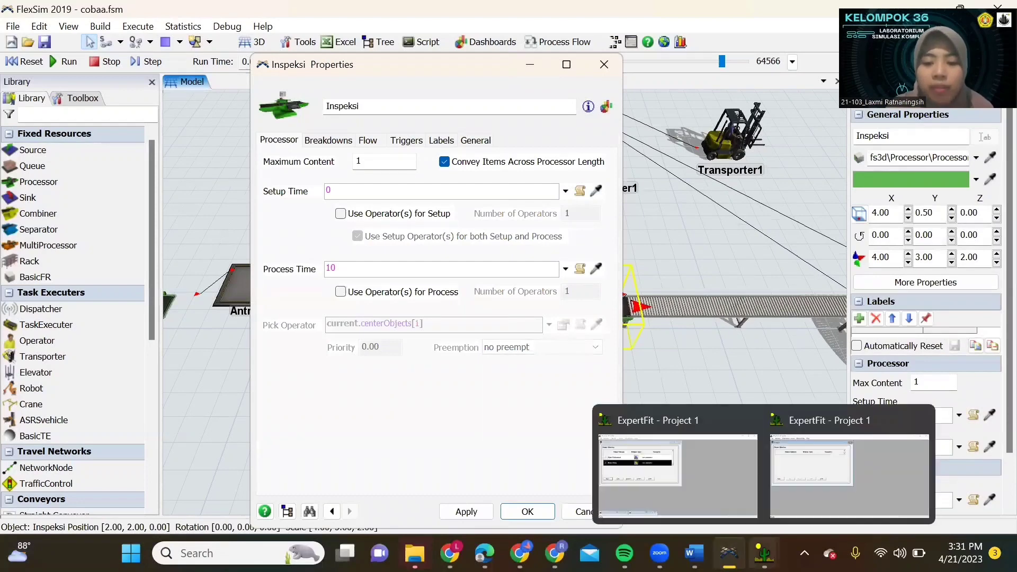
left_click(713, 483)
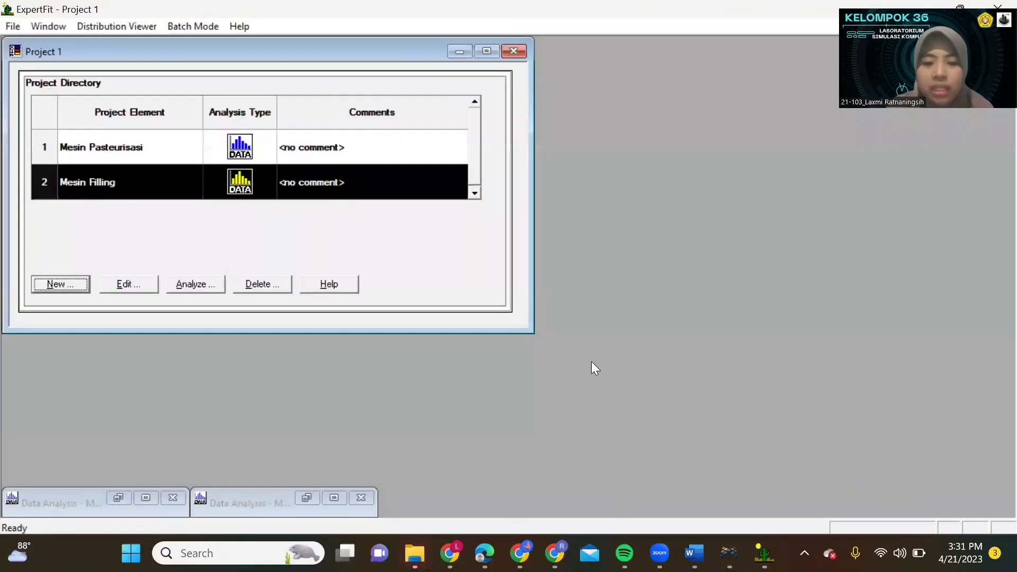
left_click(65, 283)
left_click(361, 203)
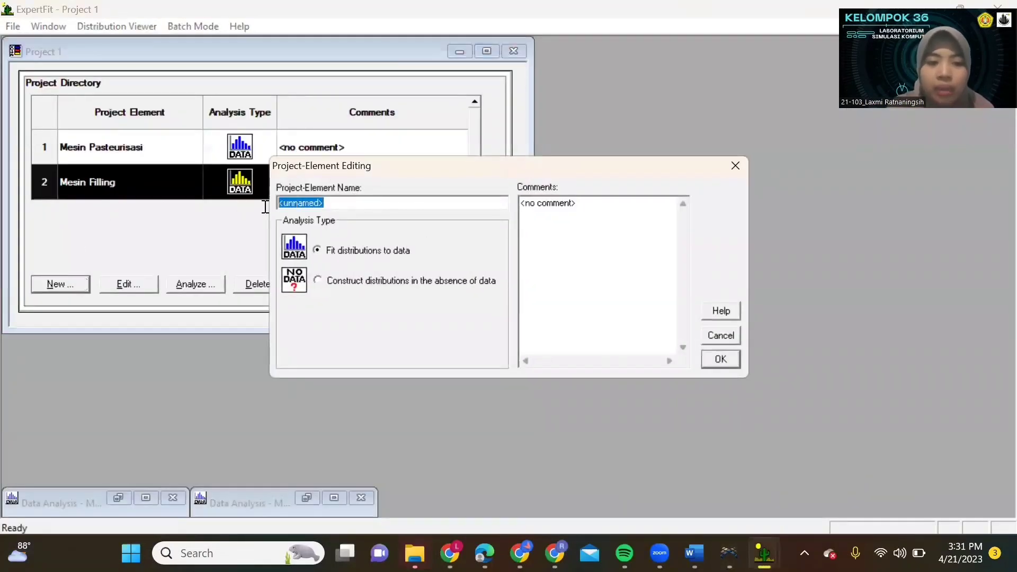
type("Inspeksi")
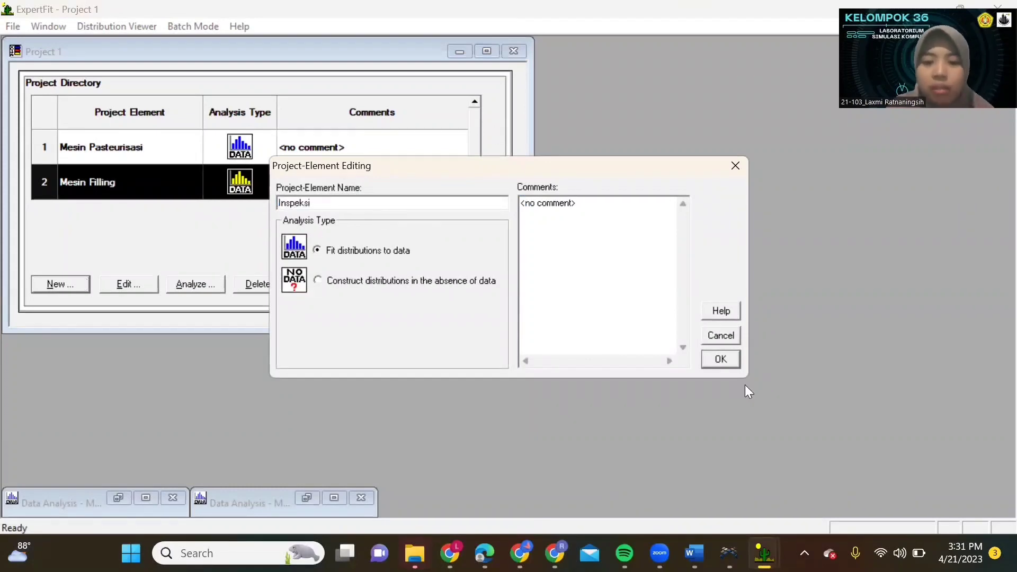
left_click(716, 356)
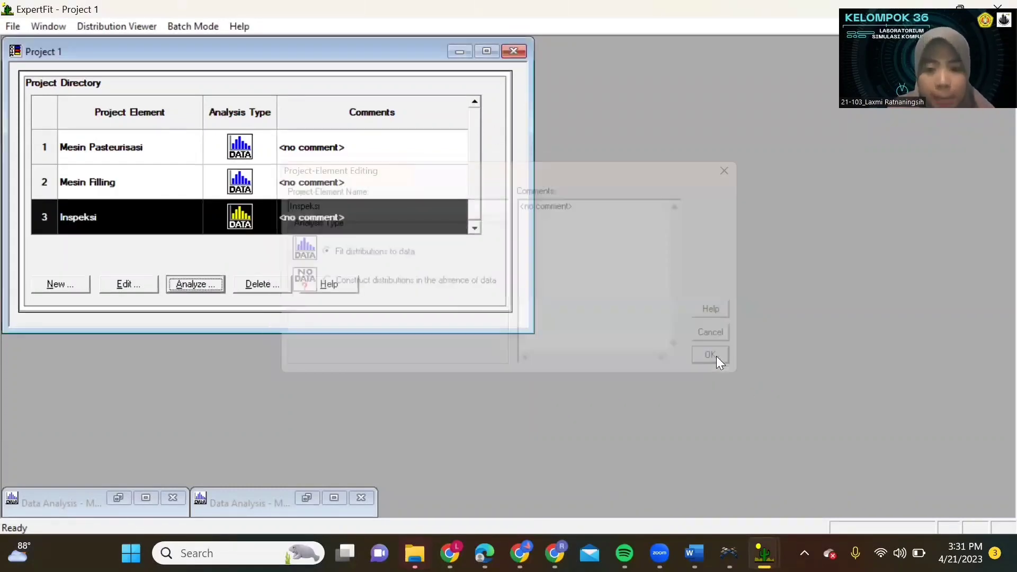
double_click(241, 221)
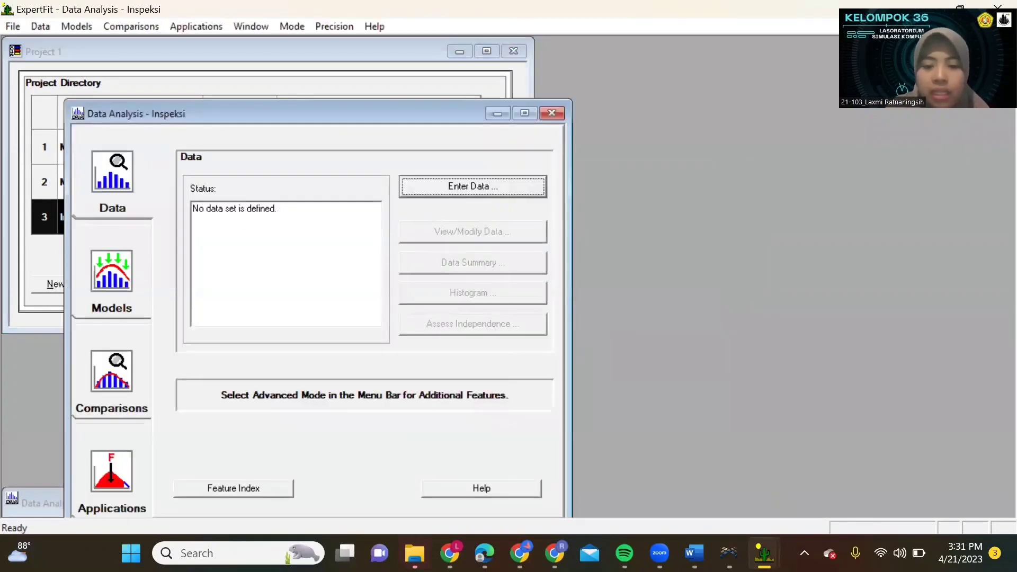
Copy the 15 Inspeksi time values from the table in the Word document and return to ExpertFit
left_click(663, 501)
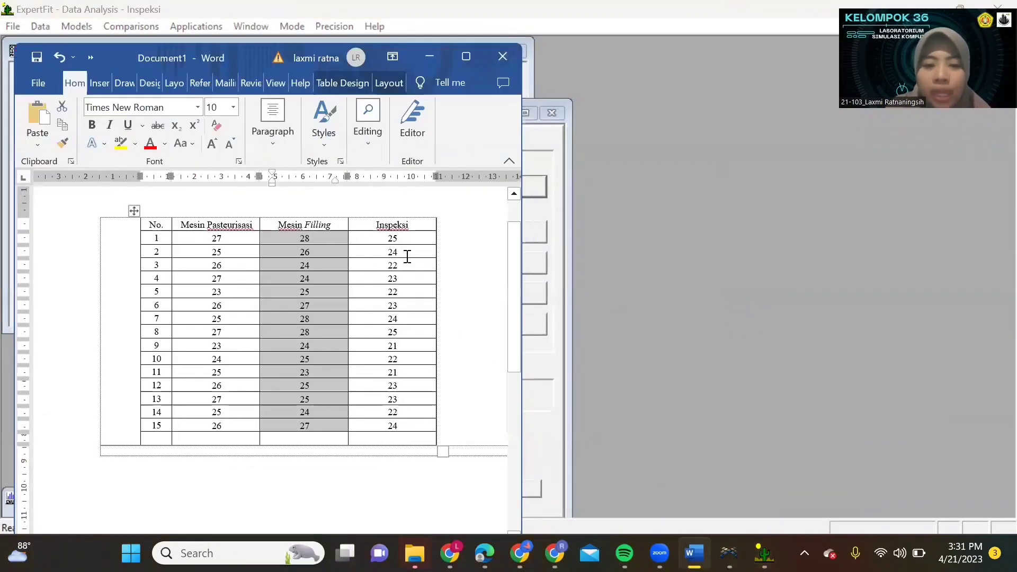
left_click_drag(405, 238, 396, 427)
right_click(398, 262)
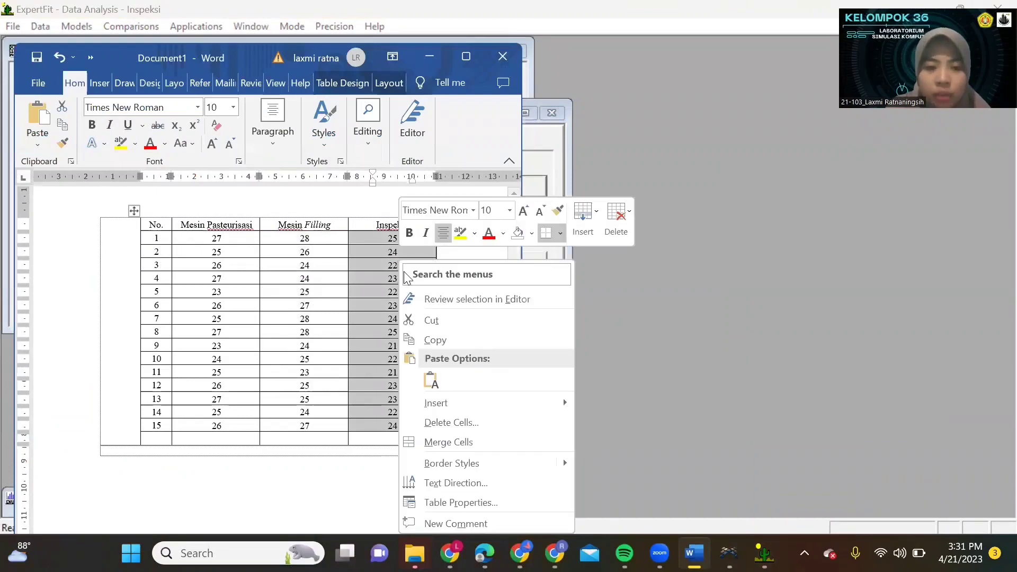
left_click(434, 340)
left_click(429, 56)
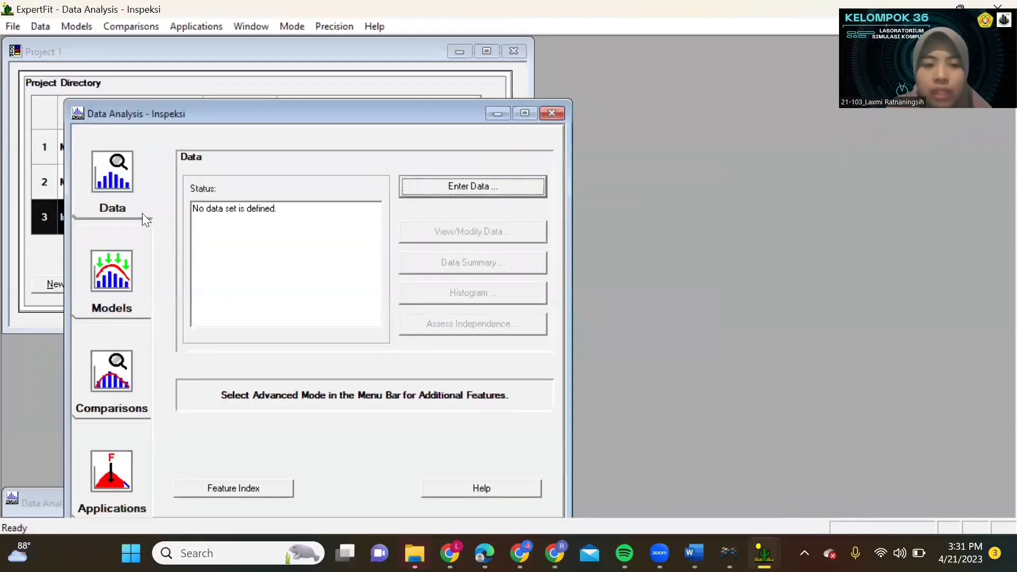
Paste the copied values into the Inspeksi data set and treat them as real valued
left_click(455, 186)
left_click(511, 260)
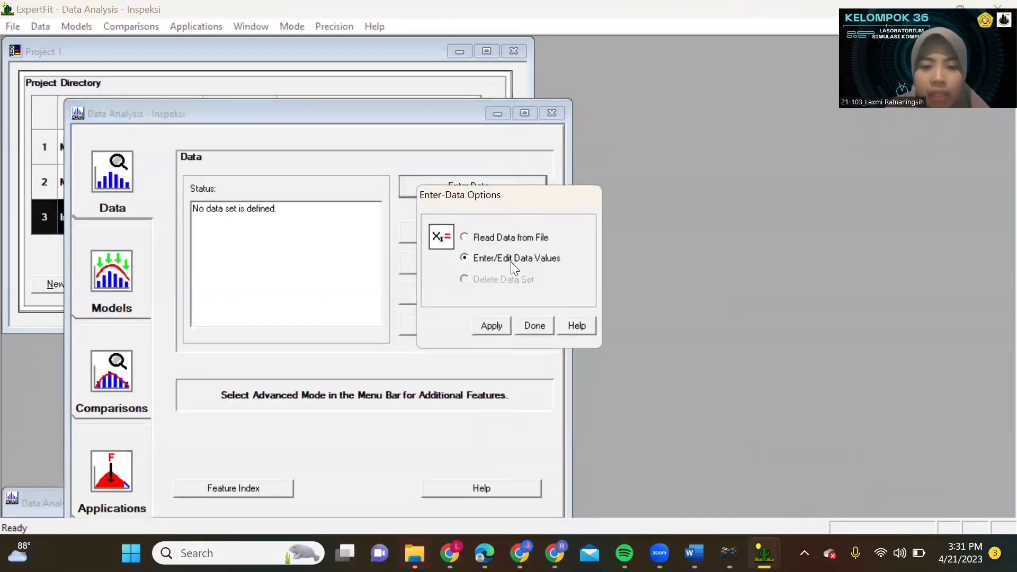
left_click(493, 325)
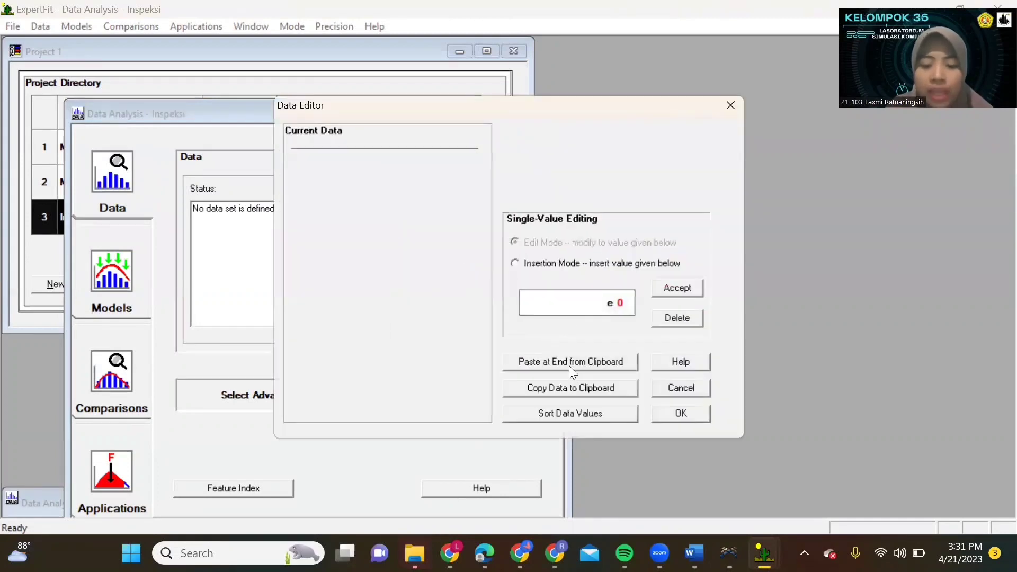
left_click(570, 361)
left_click(688, 415)
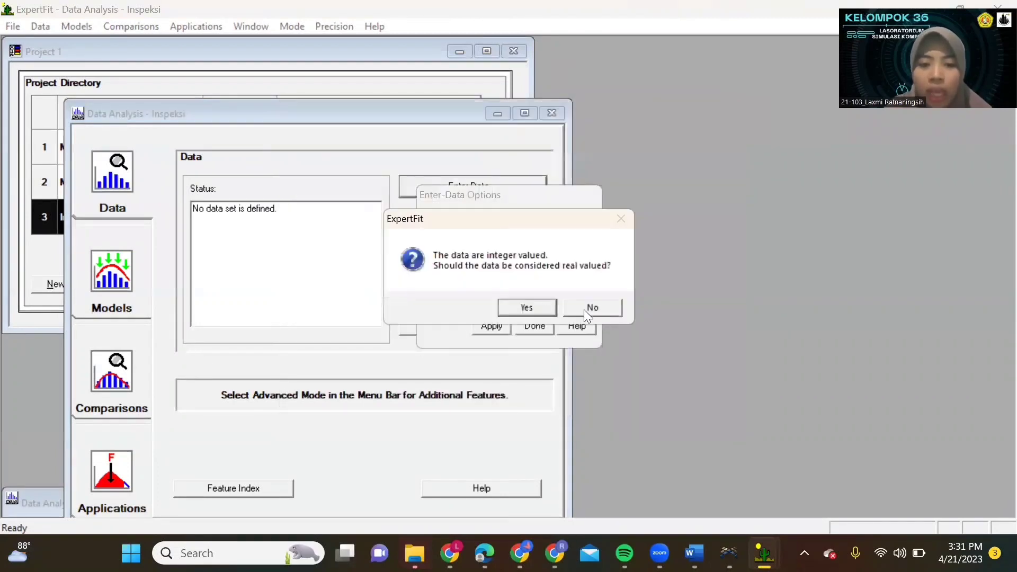
left_click(539, 304)
left_click(660, 204)
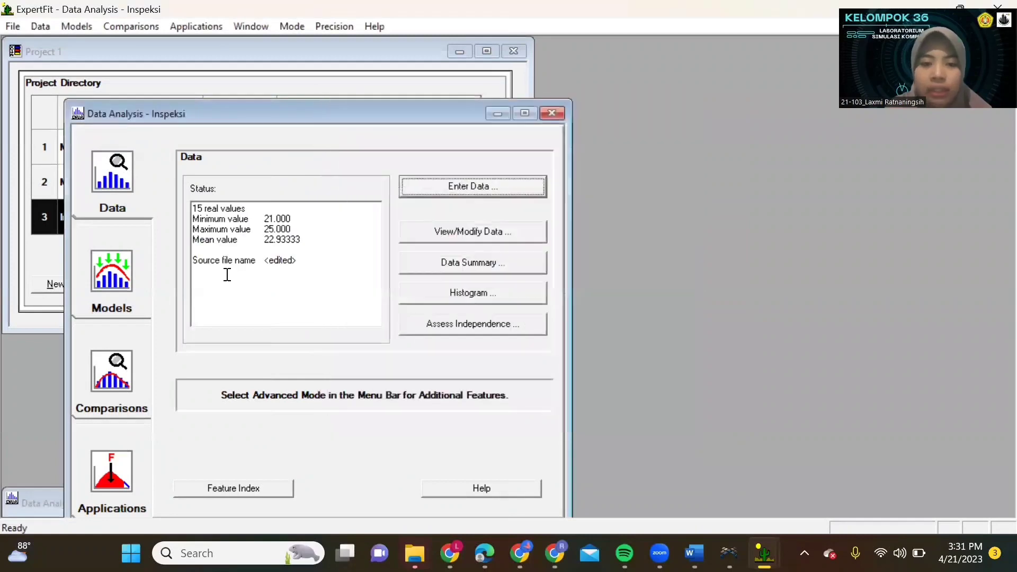
Run automated distribution fitting on the Inspeksi data and close the results
left_click(93, 271)
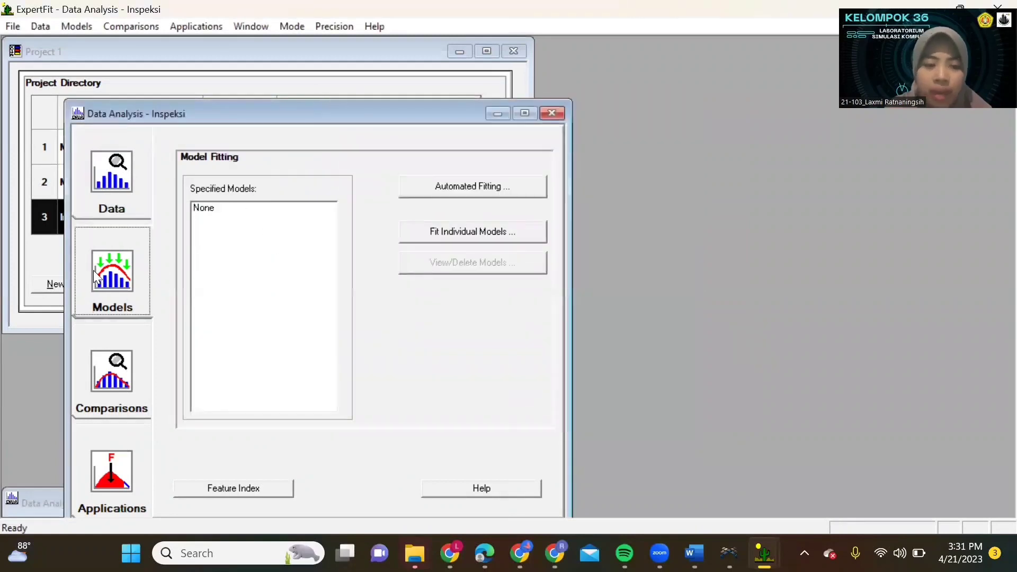
left_click(489, 187)
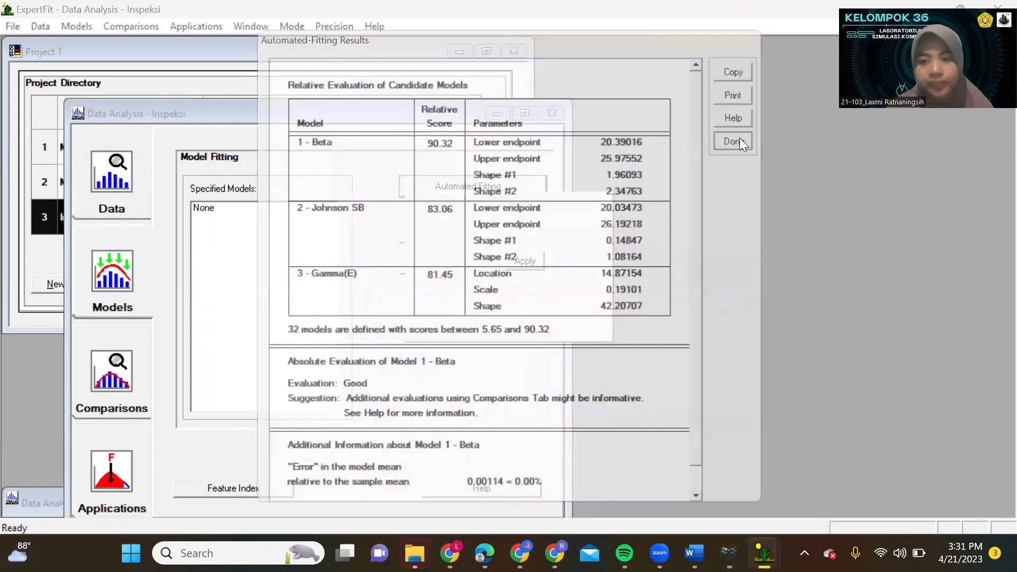
left_click(738, 138)
Generate the Flexsim simulation representation of the 1 - Beta model for Inspeksi
left_click(124, 464)
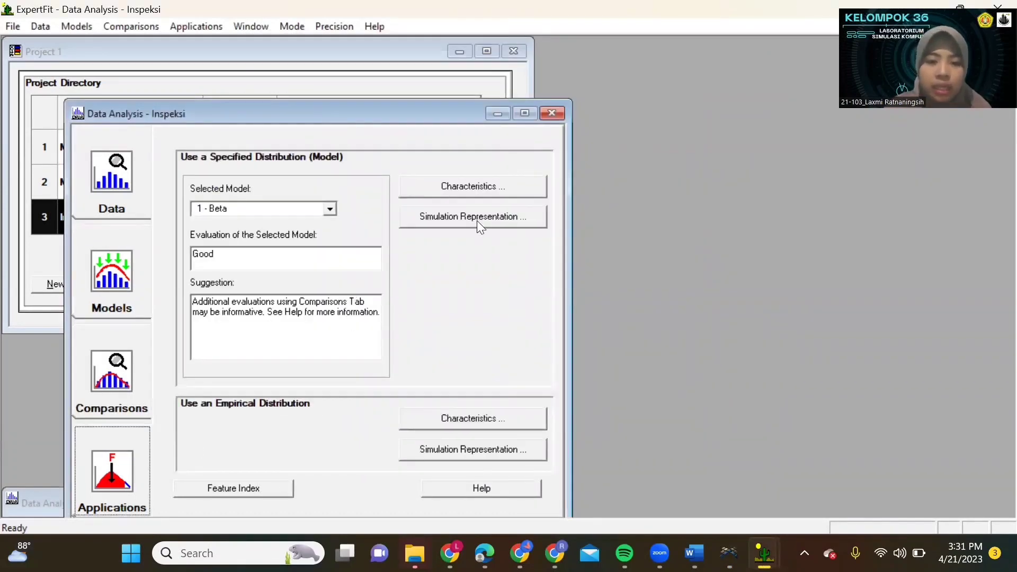
left_click(477, 220)
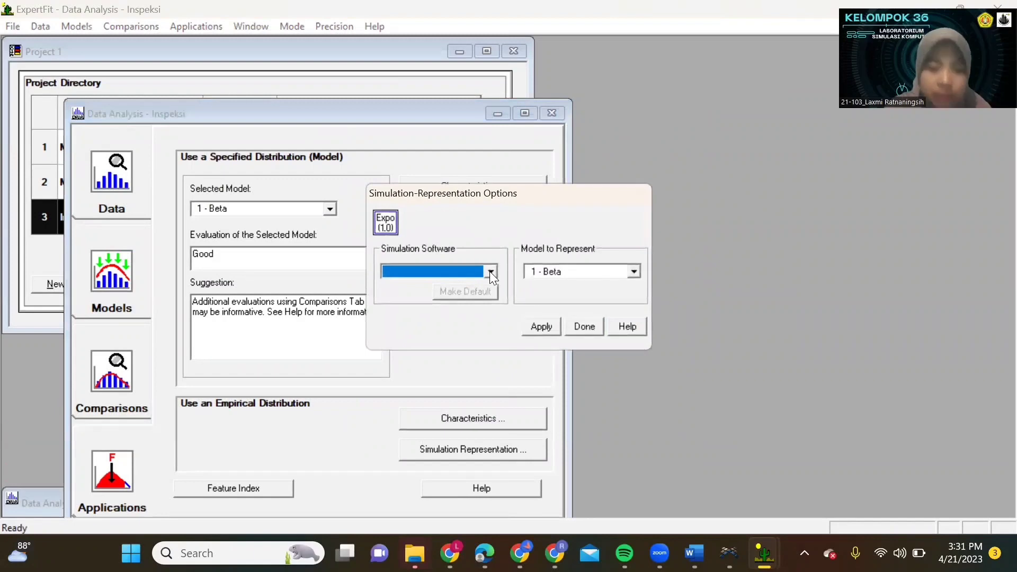
left_click(490, 271)
left_click(450, 286)
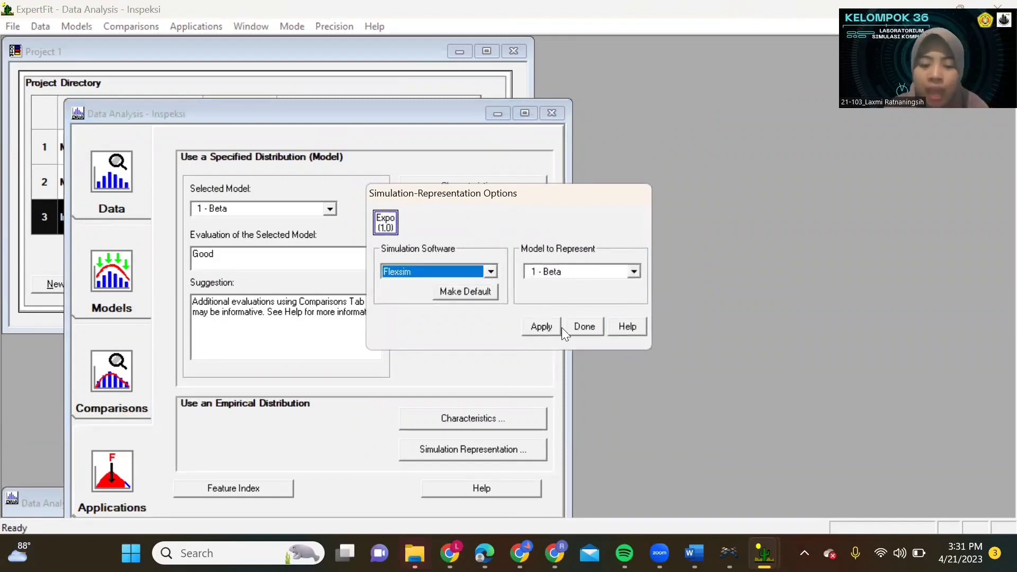
left_click(542, 327)
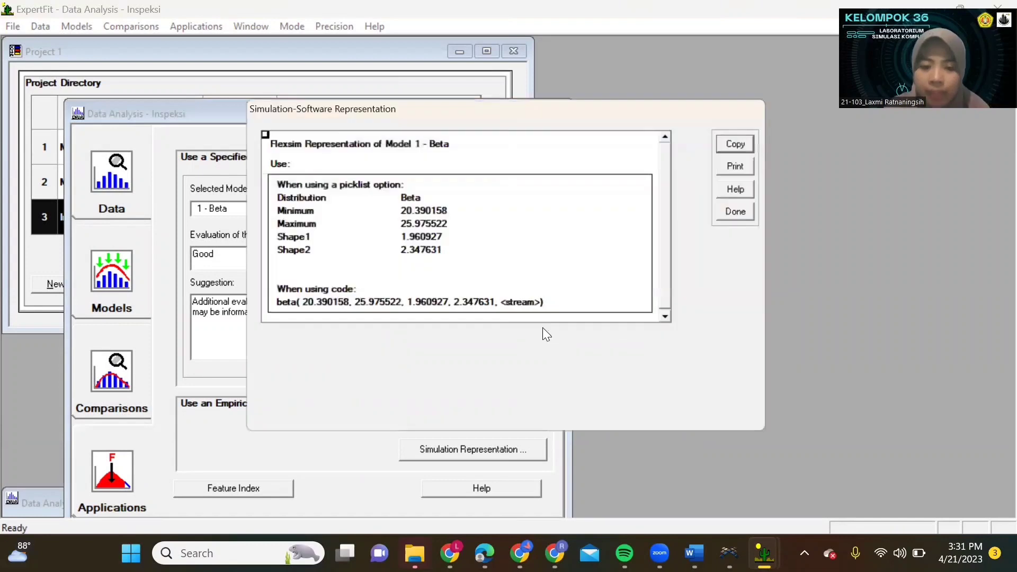
Copy the beta code expression as a selected portion, close the representation dialogs and minimize the Inspeksi analysis
left_click(319, 306)
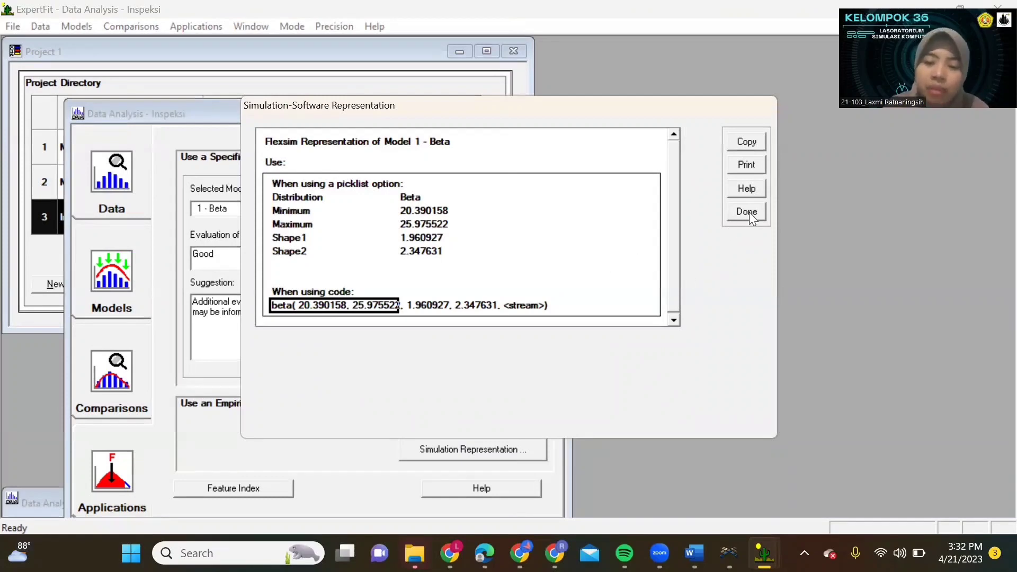
left_click(745, 146)
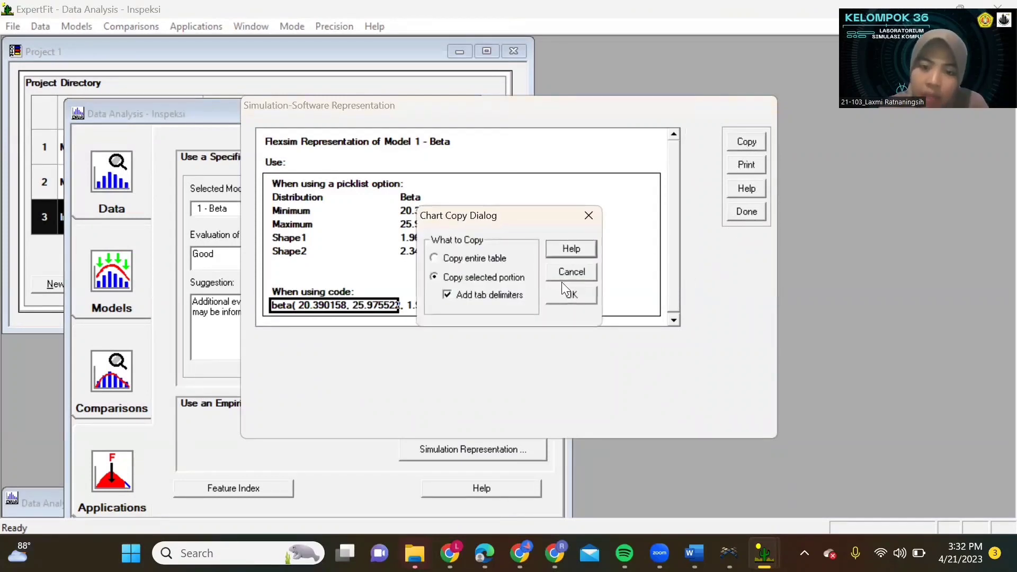
left_click(566, 288)
left_click(736, 215)
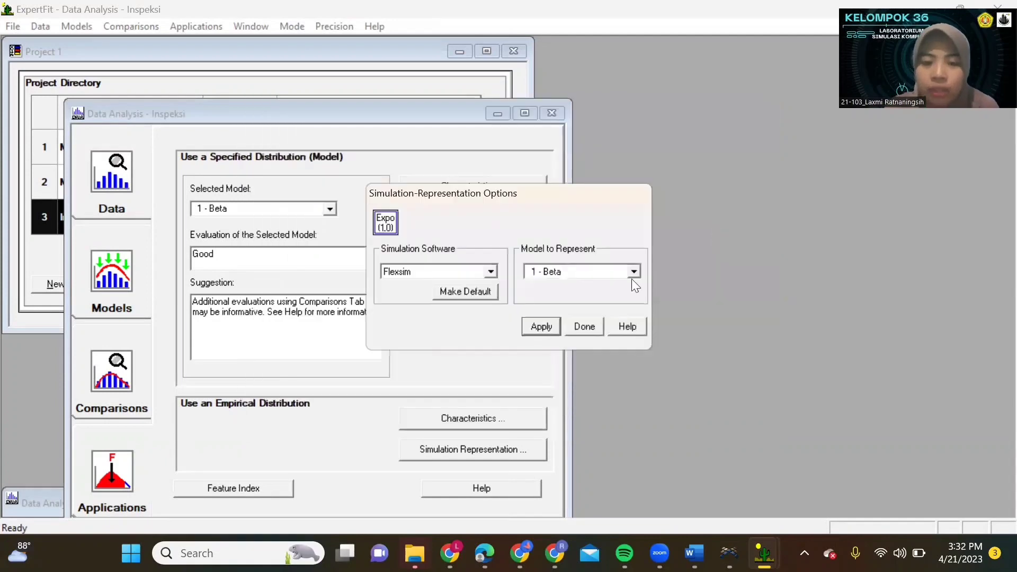
left_click(571, 327)
left_click(491, 112)
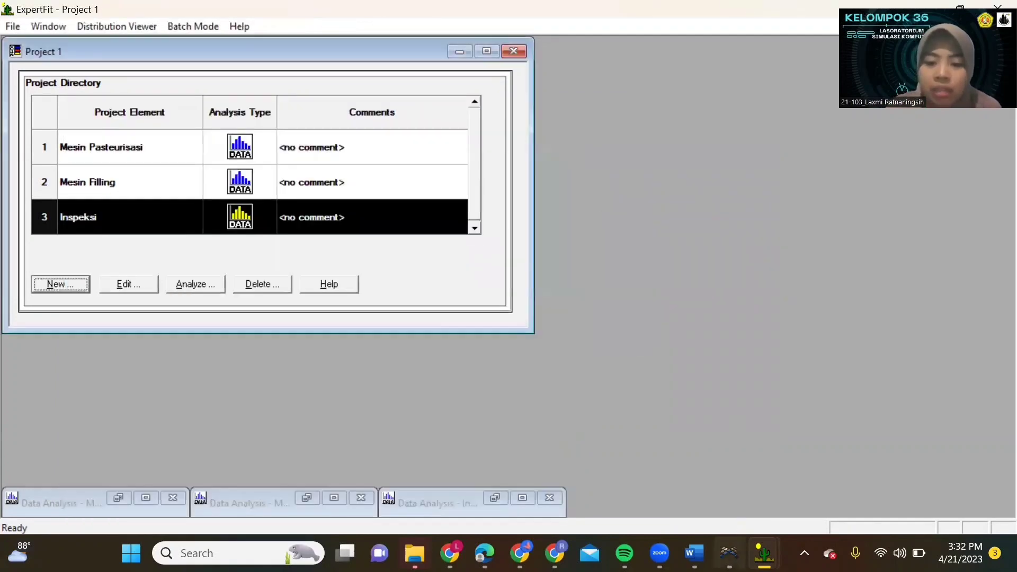
Back in FlexSim, set Inspeksi's process time to beta(20.390158, 25.975522, 1.960927, 2.347631, getstream(current)), apply it and close the properties
left_click(921, 9)
left_click(382, 270)
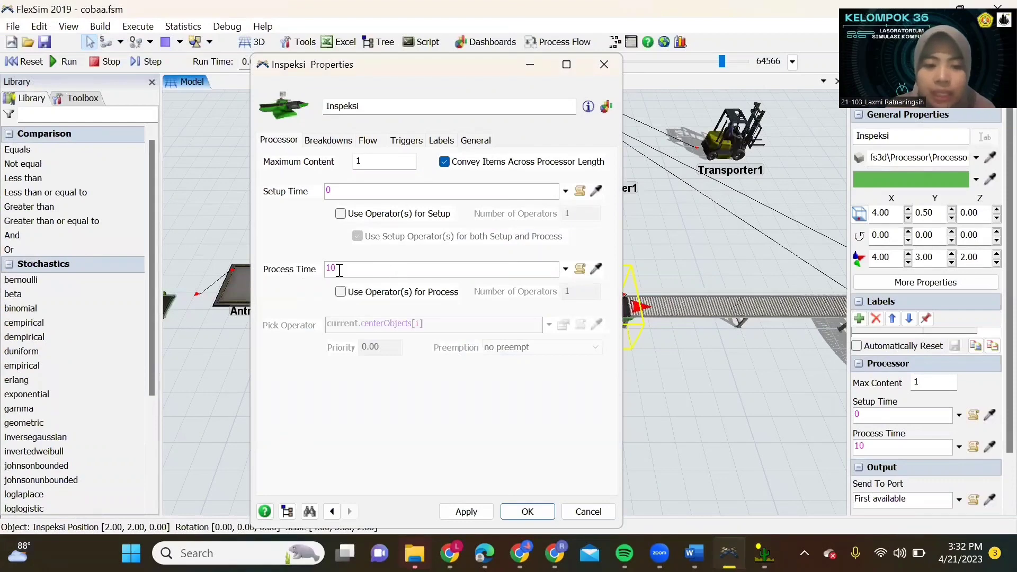
left_click_drag(340, 270, 320, 266)
key("ctrl+v")
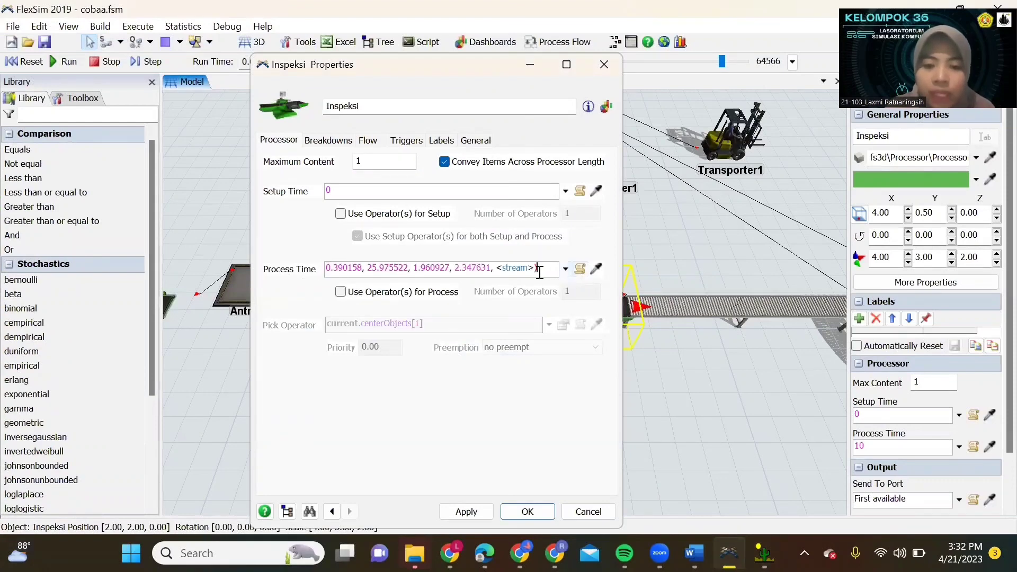
double_click(500, 267)
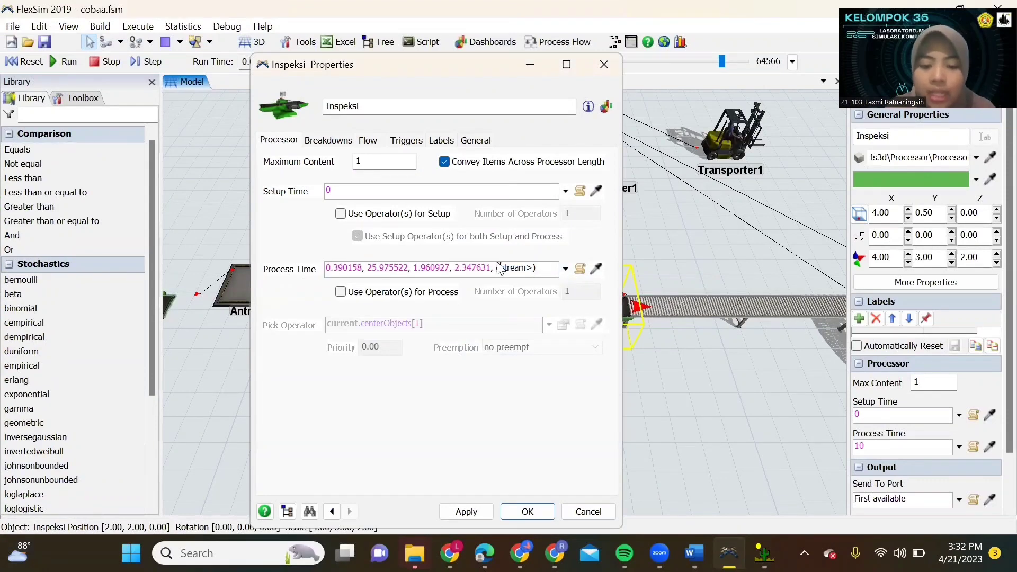
type("get")
left_click(537, 268)
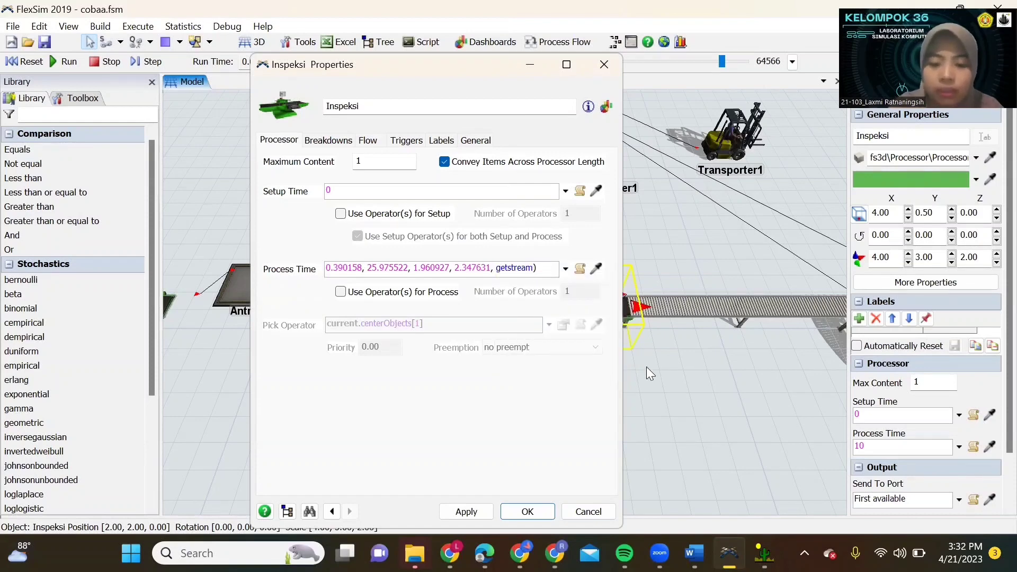
type("(current)")
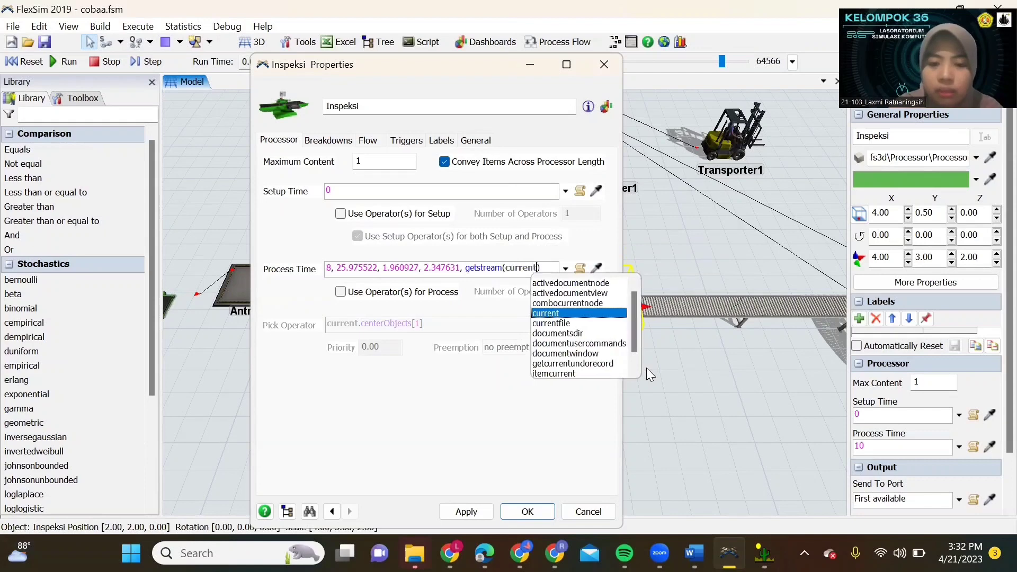
left_click(466, 511)
left_click(377, 142)
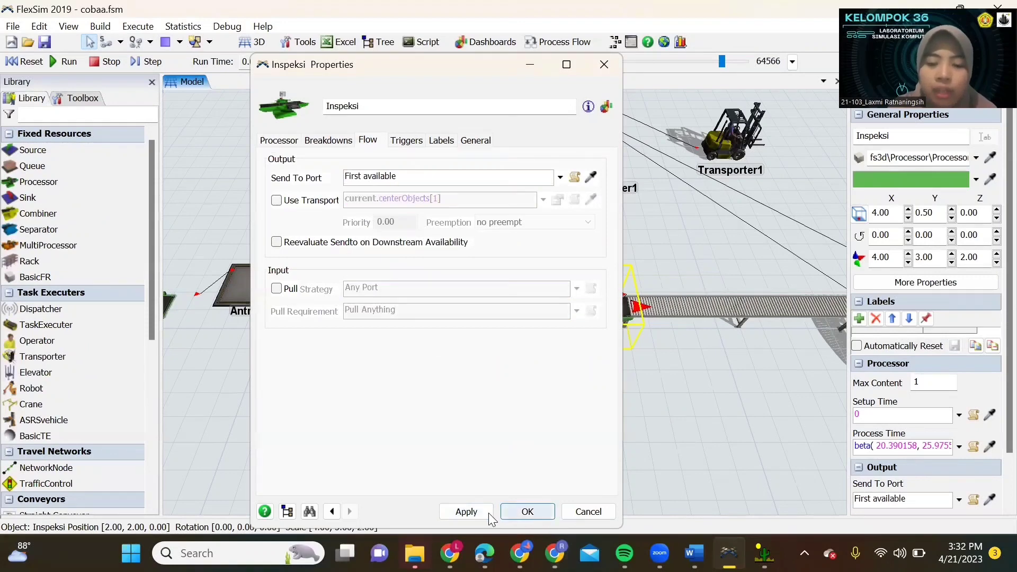
left_click(527, 512)
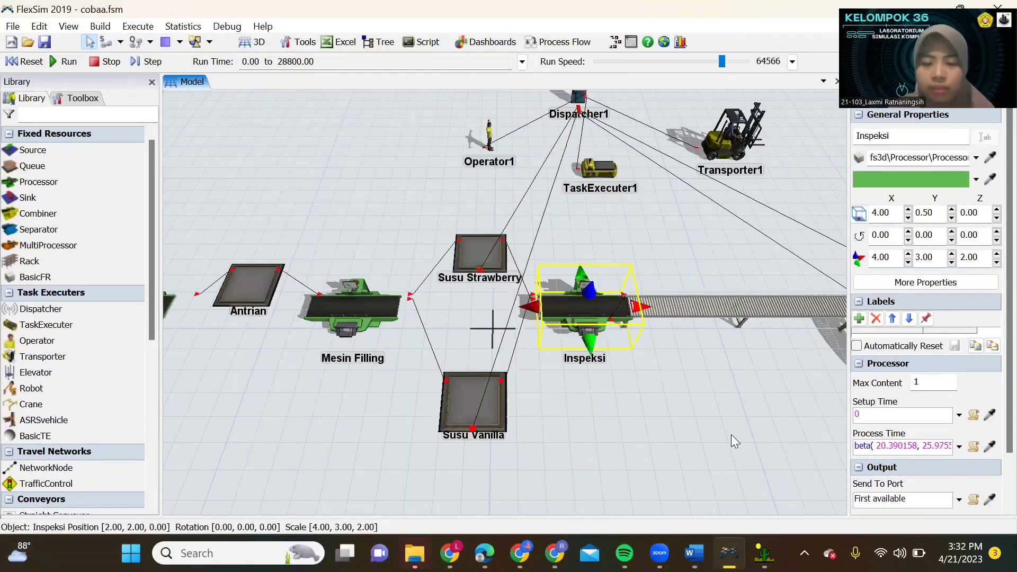
Examine the straight conveyor from Inspeksi to Mesin Packaging 1 and the curved conveyor to Mesin Packaging 2
left_click_drag(733, 438, 531, 439)
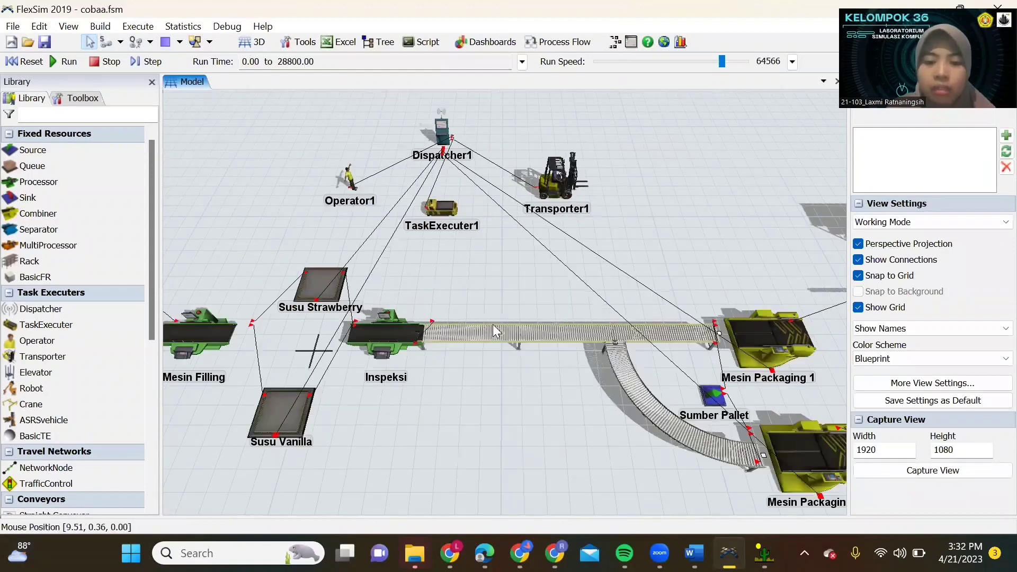
left_click(520, 332)
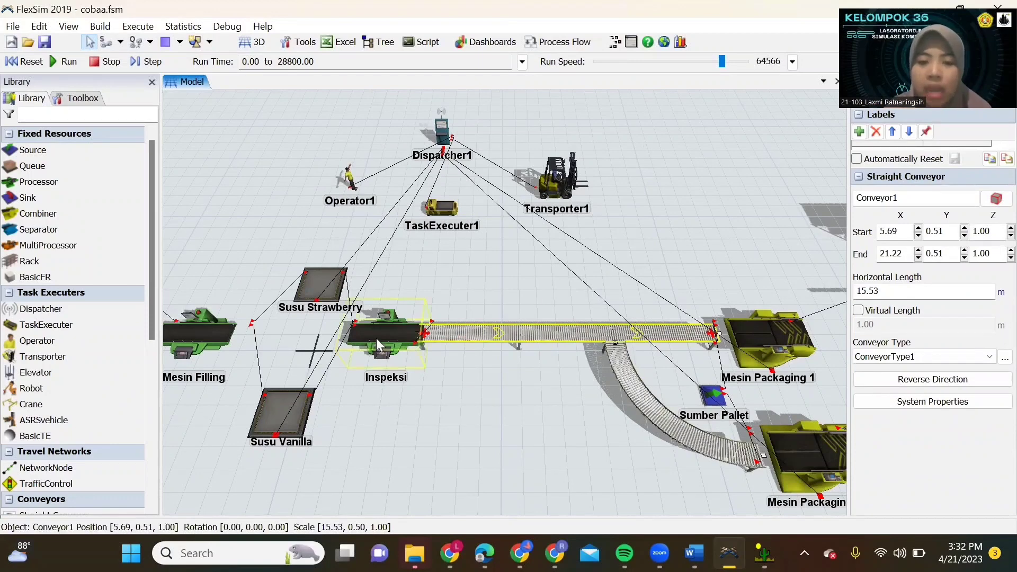
left_click_drag(487, 412, 427, 395)
left_click(444, 317)
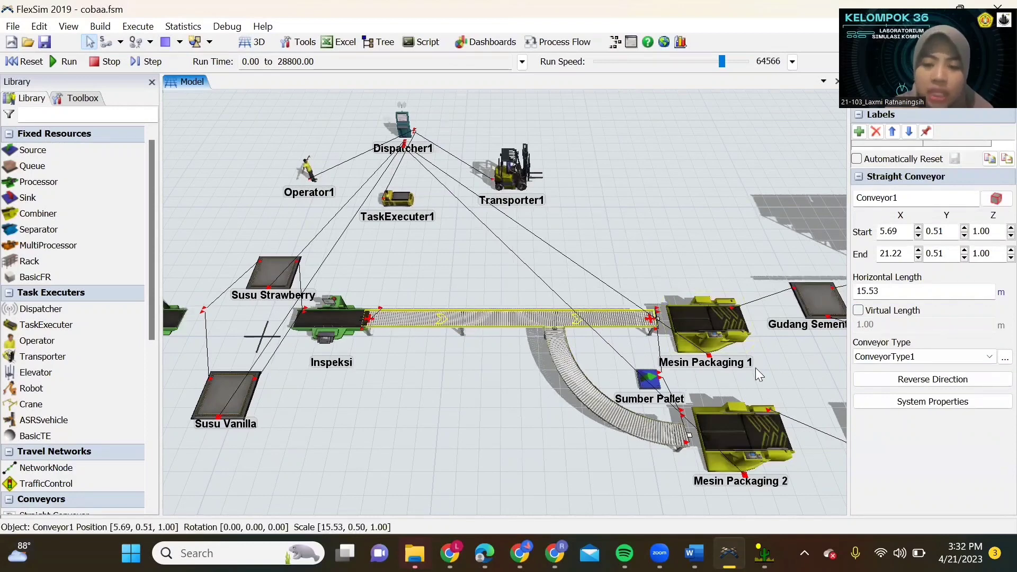
left_click(574, 386)
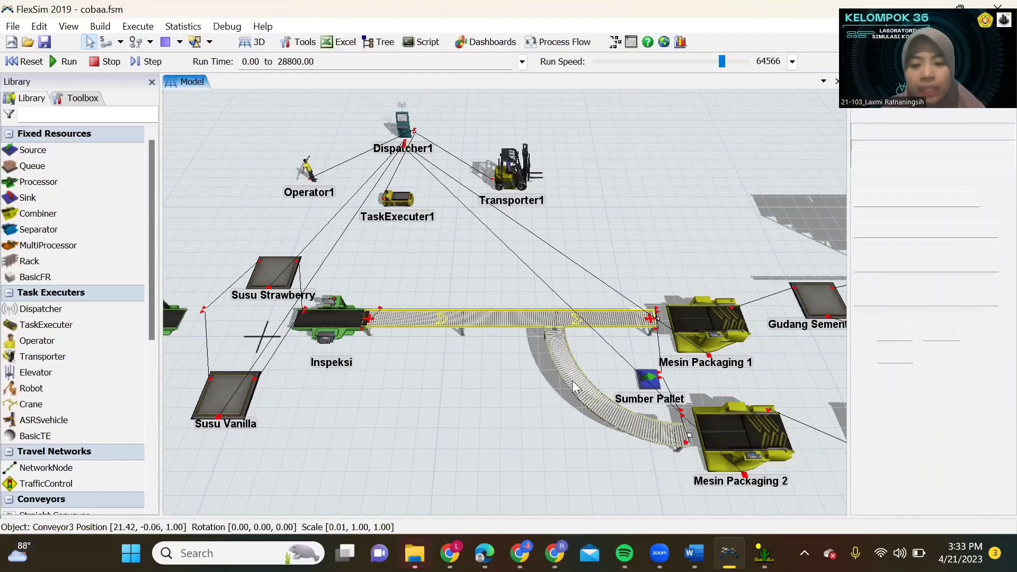
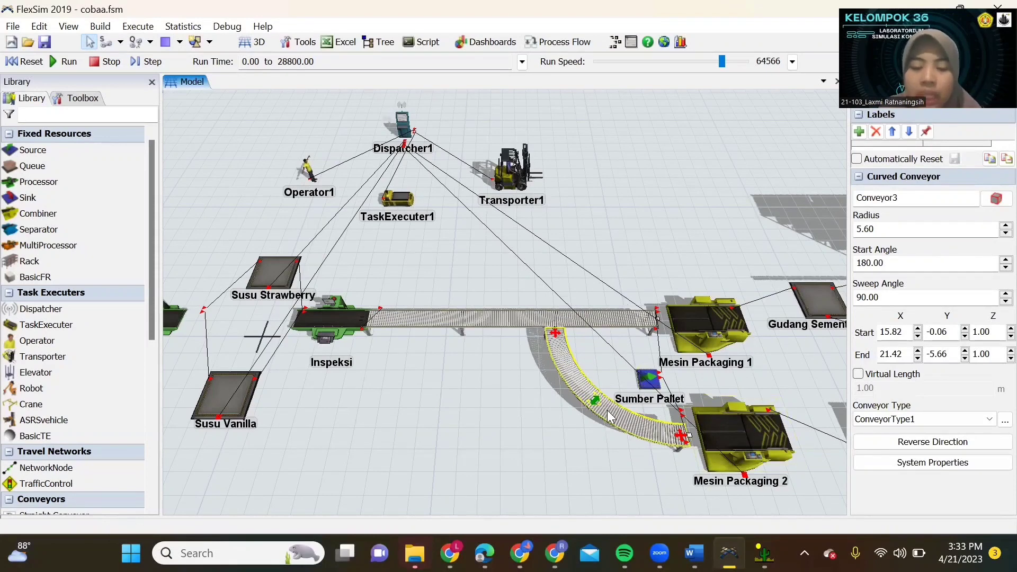
Place decision points midway along the straight conveyor, near its Mesin Packaging 1 end, and on the curved conveyor near Mesin Packaging 2
left_click(970, 448)
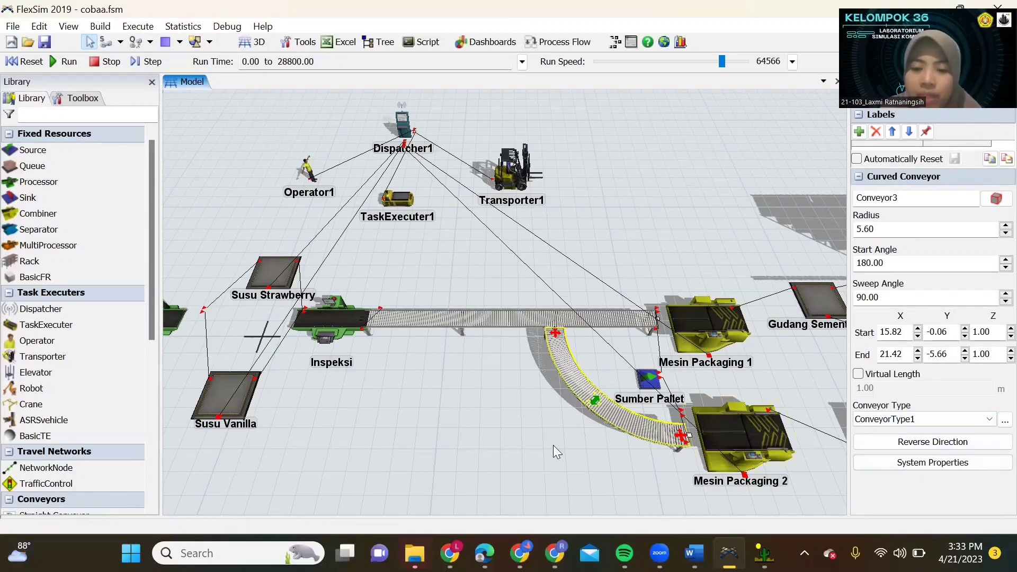
left_click_drag(553, 445, 397, 453)
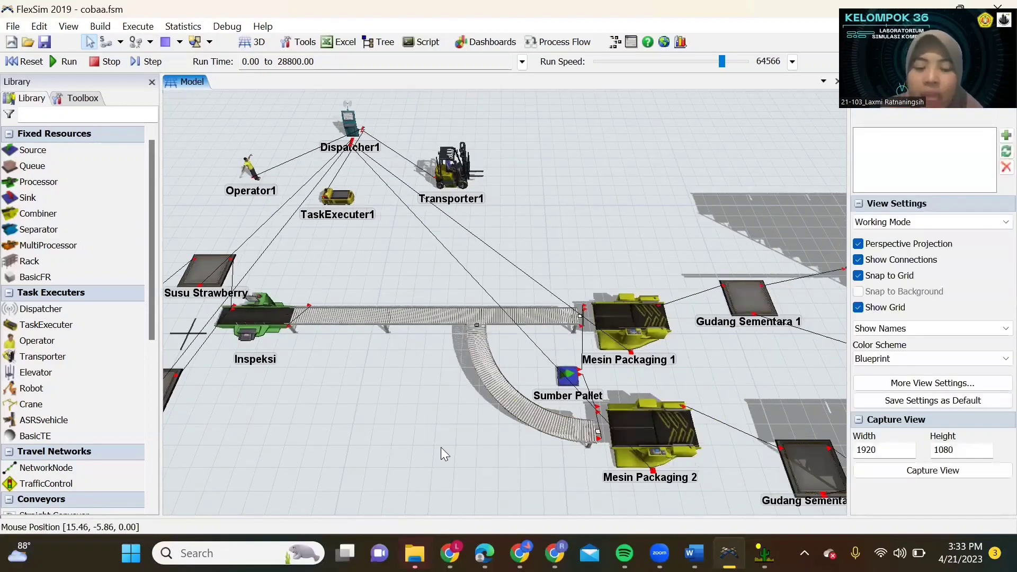
left_click_drag(391, 413, 469, 427)
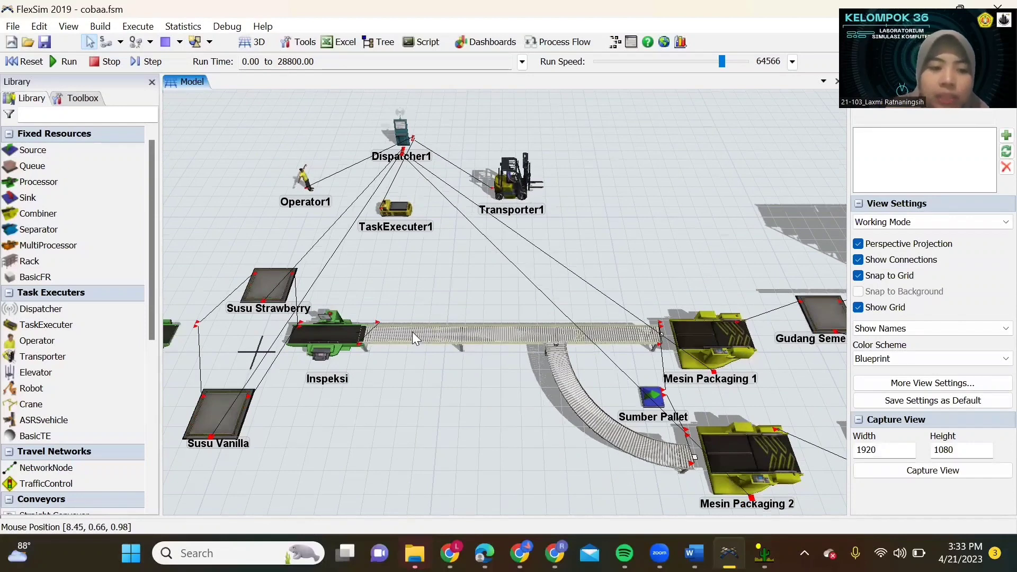
scroll(148, 217, "down", 1)
scroll(148, 217, "down", 4)
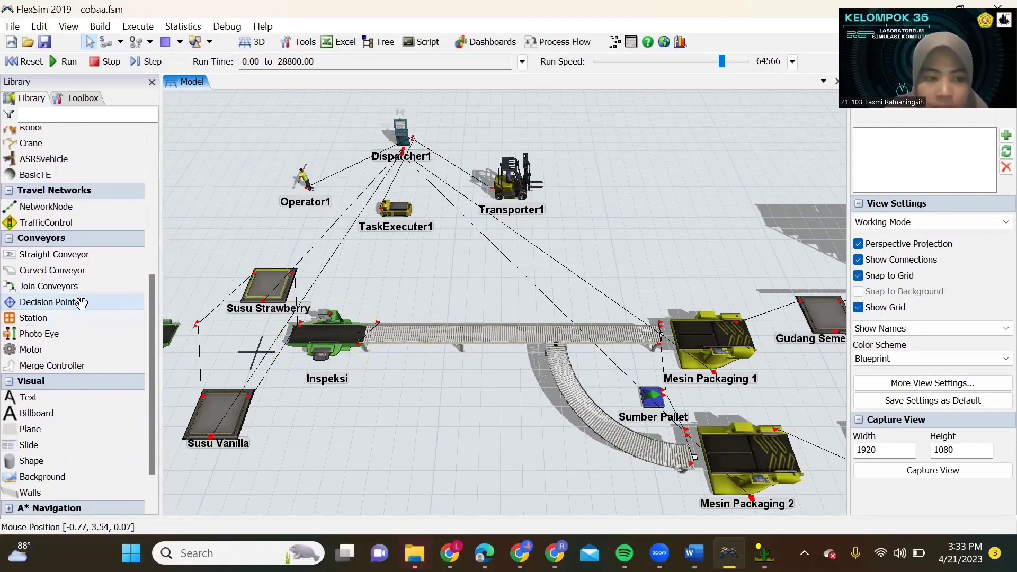
left_click_drag(81, 302, 494, 334)
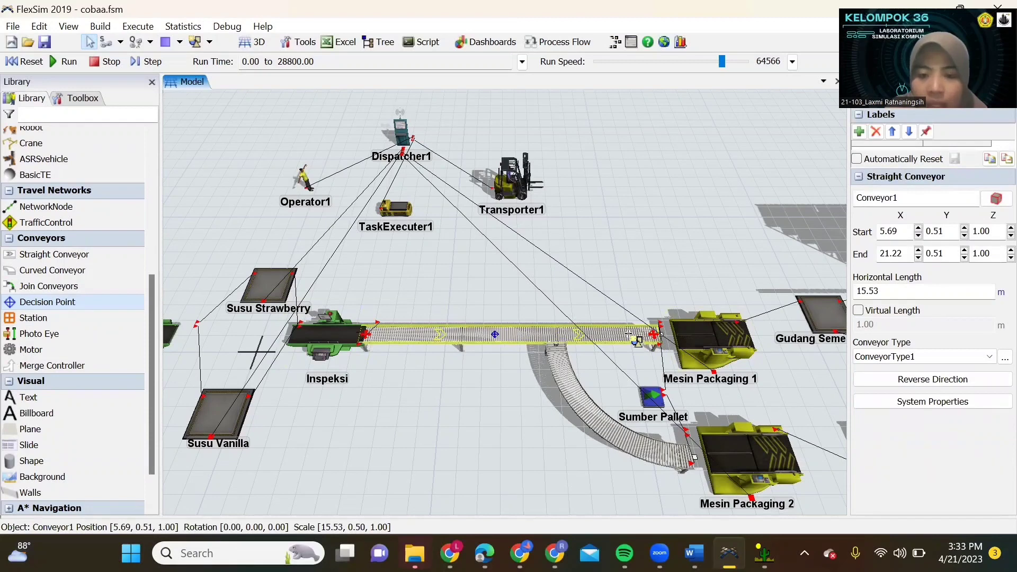
left_click(629, 335)
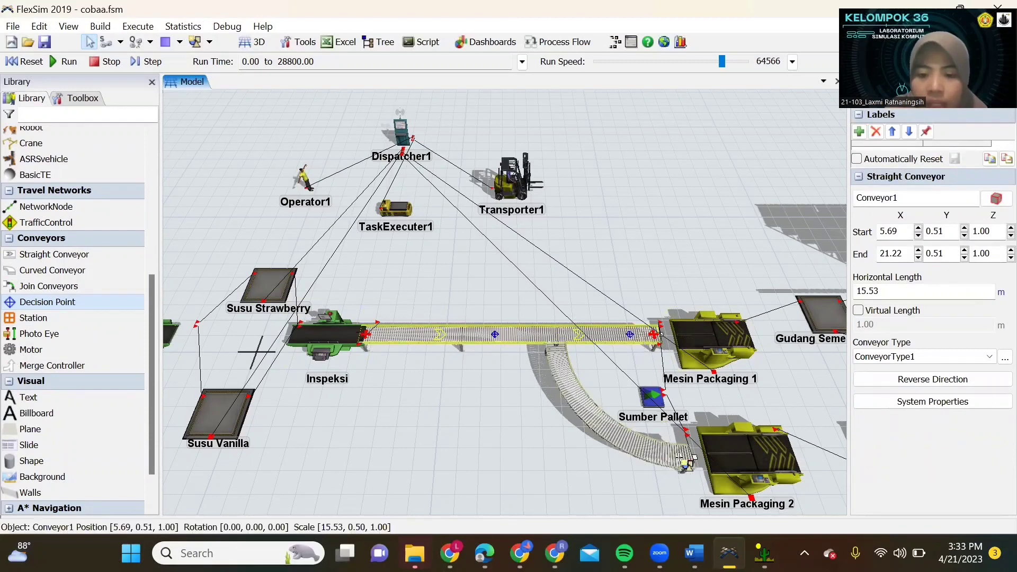
left_click(671, 462)
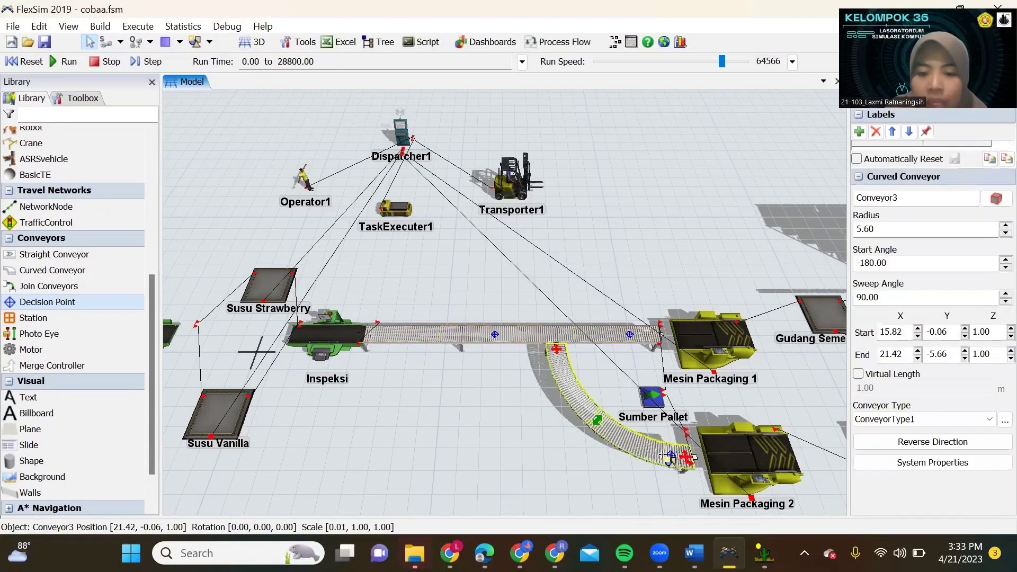
left_click(494, 335)
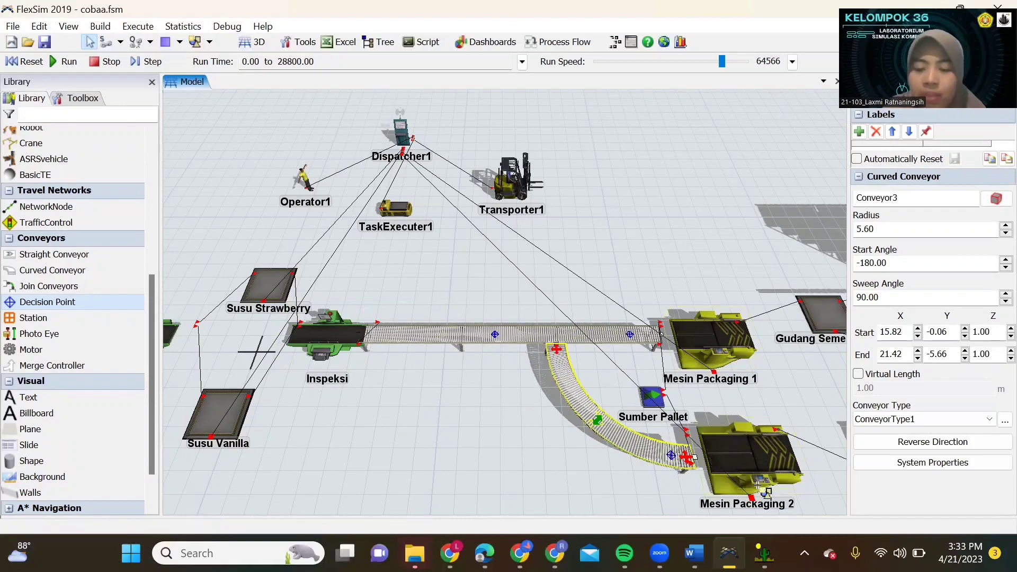
left_click_drag(479, 378, 536, 310)
scroll(536, 346, "up", 3)
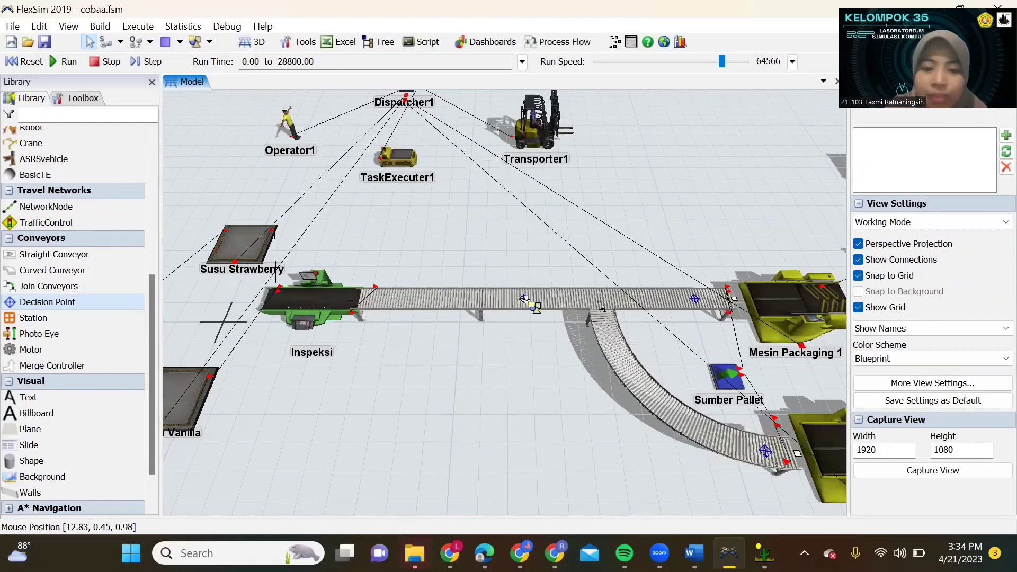
Give decision point DP1 an On Continue trigger of Send Item By Case on item.Type, adding cases 1 and 2
left_click(526, 298)
double_click(526, 298)
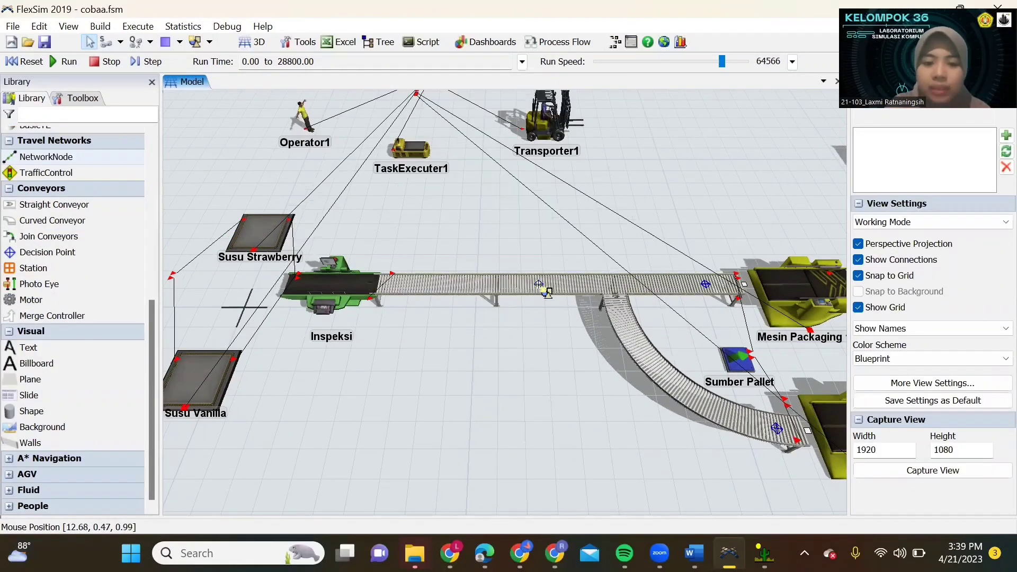
left_click(538, 285)
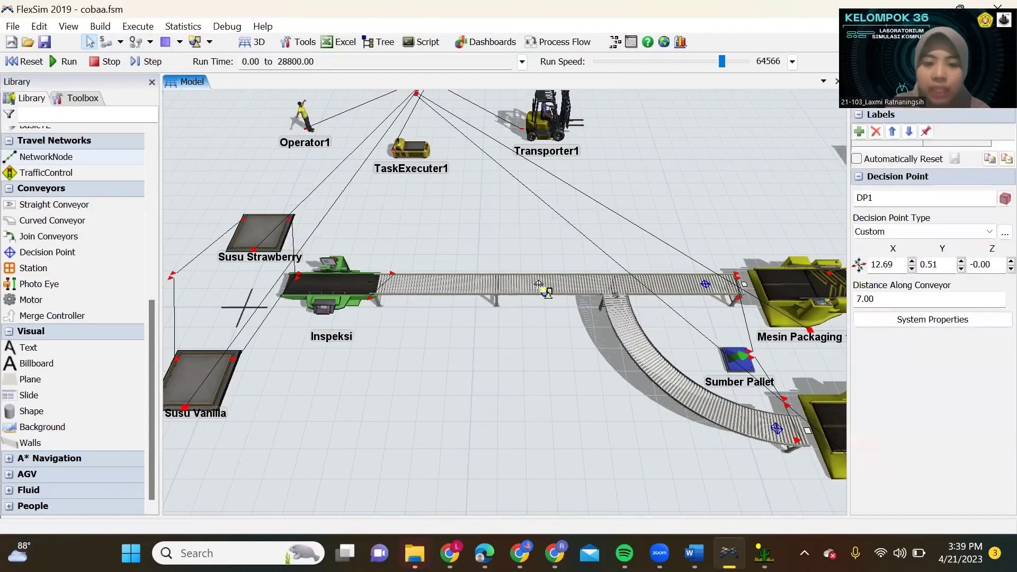
double_click(538, 285)
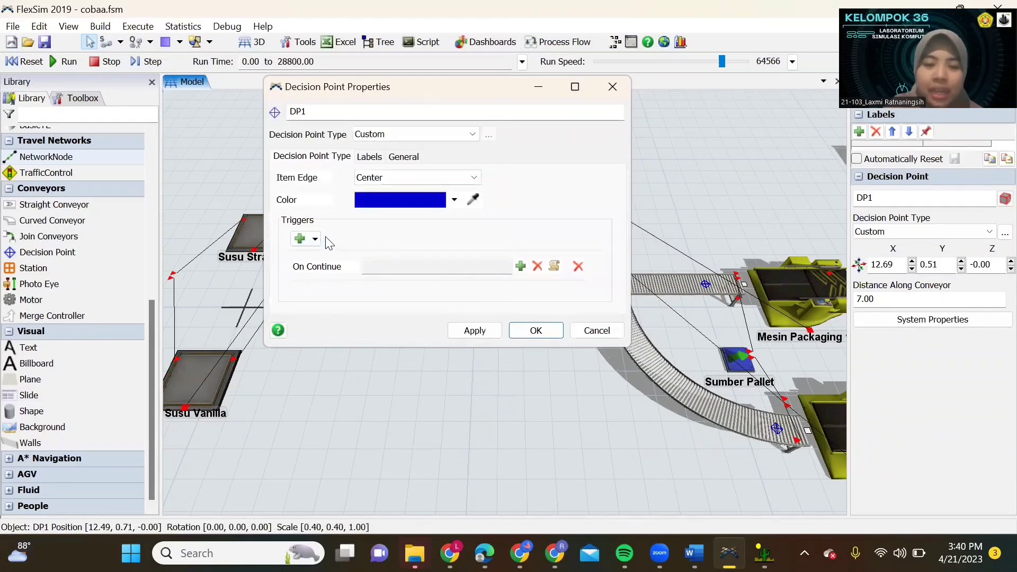
left_click(521, 267)
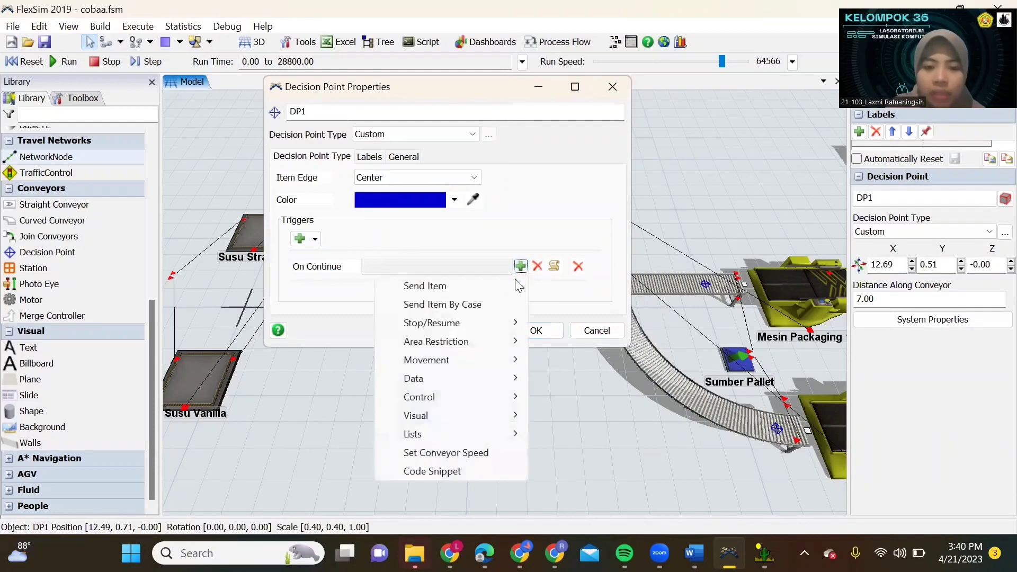
left_click(492, 306)
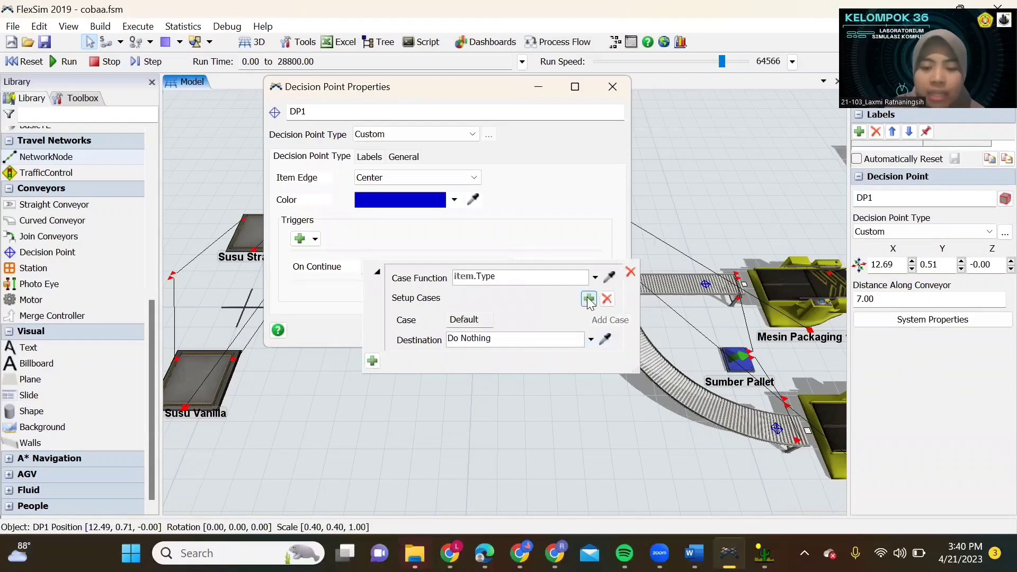
left_click(589, 300)
left_click(588, 299)
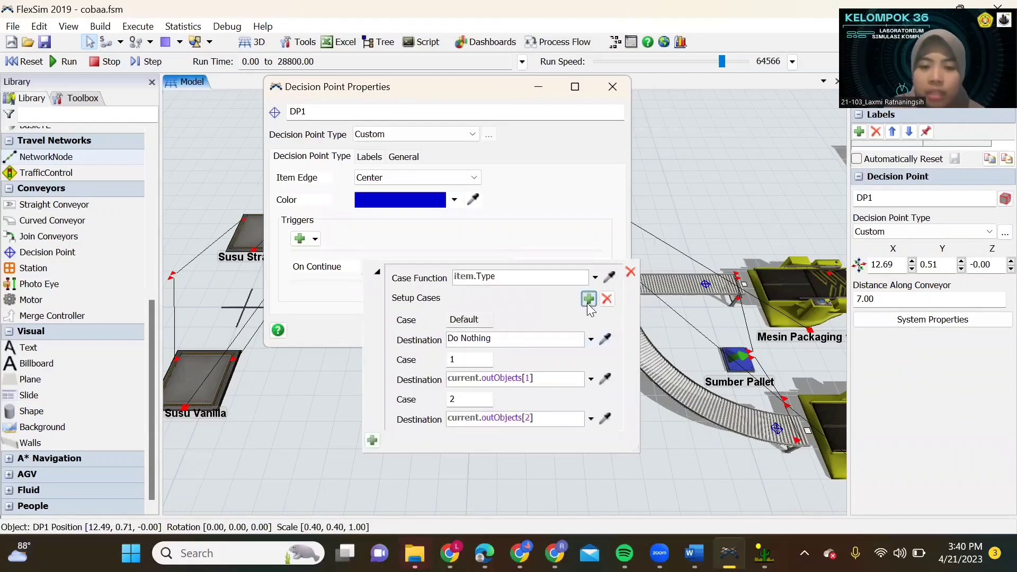
Send DP1's default case and case 1 to DP2 and case 2 to DP3, and accept the decision point properties
left_click(606, 340)
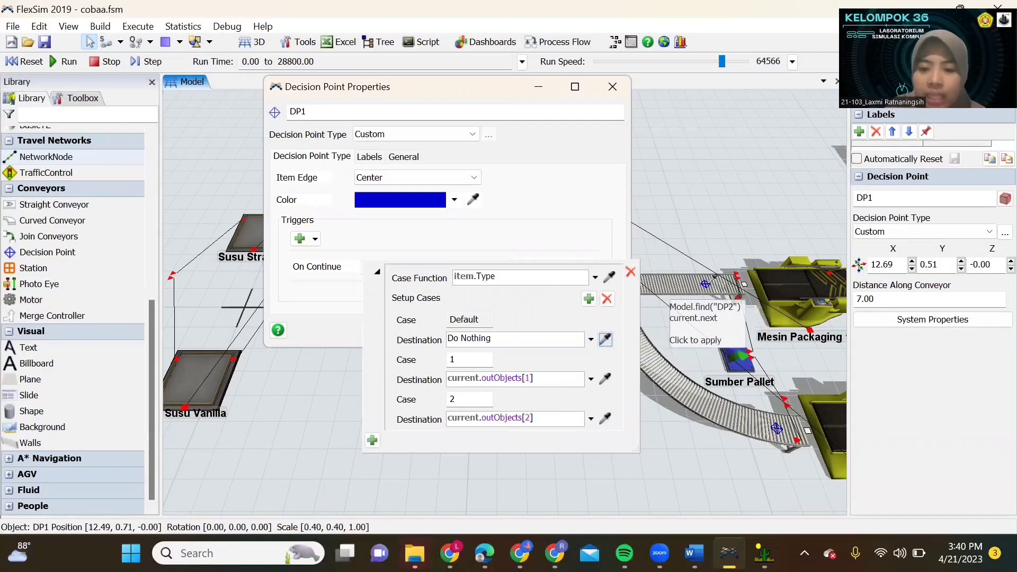
left_click(707, 285)
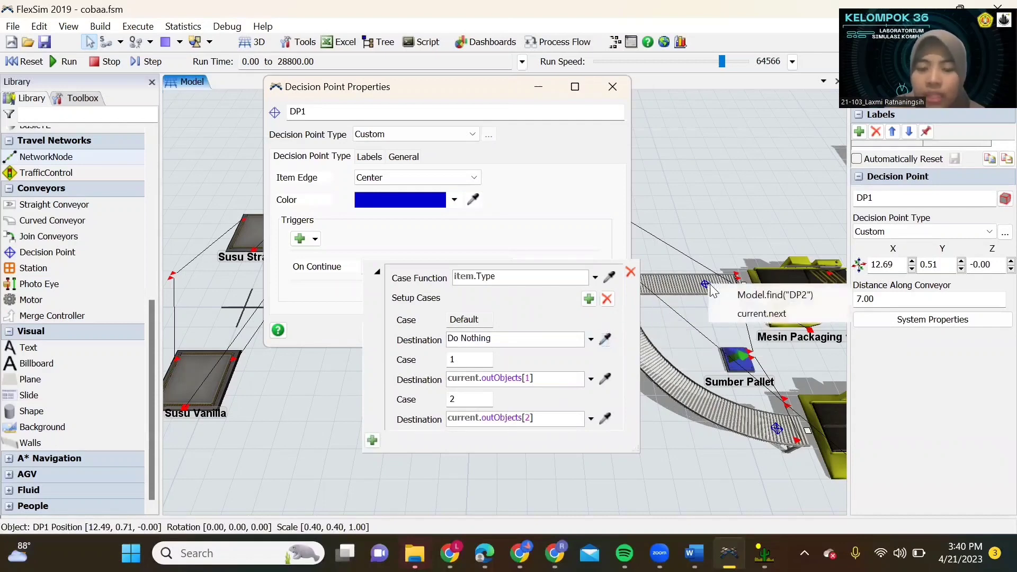
left_click(769, 295)
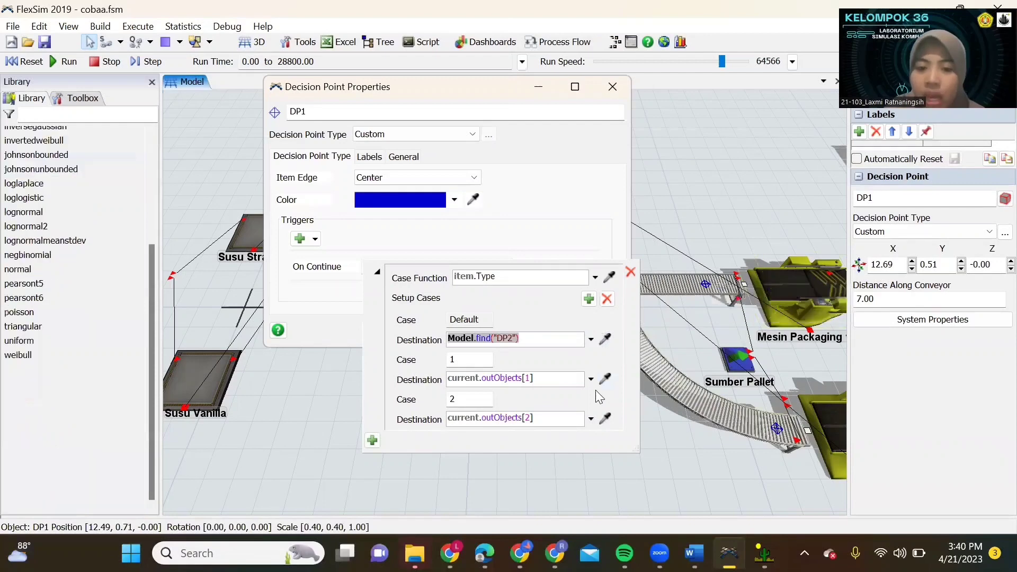
left_click(606, 379)
mouse_move(707, 285)
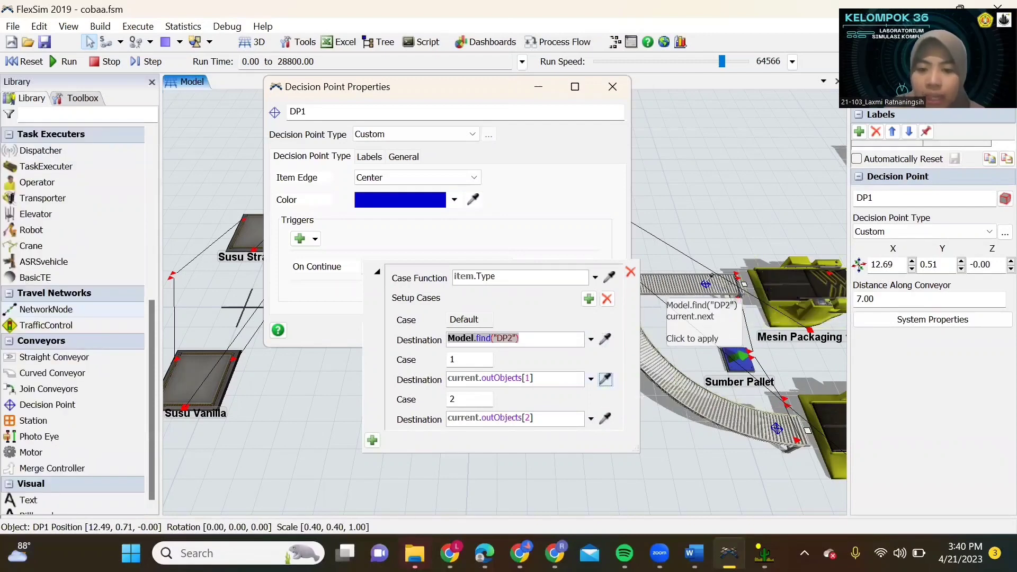
left_click(705, 285)
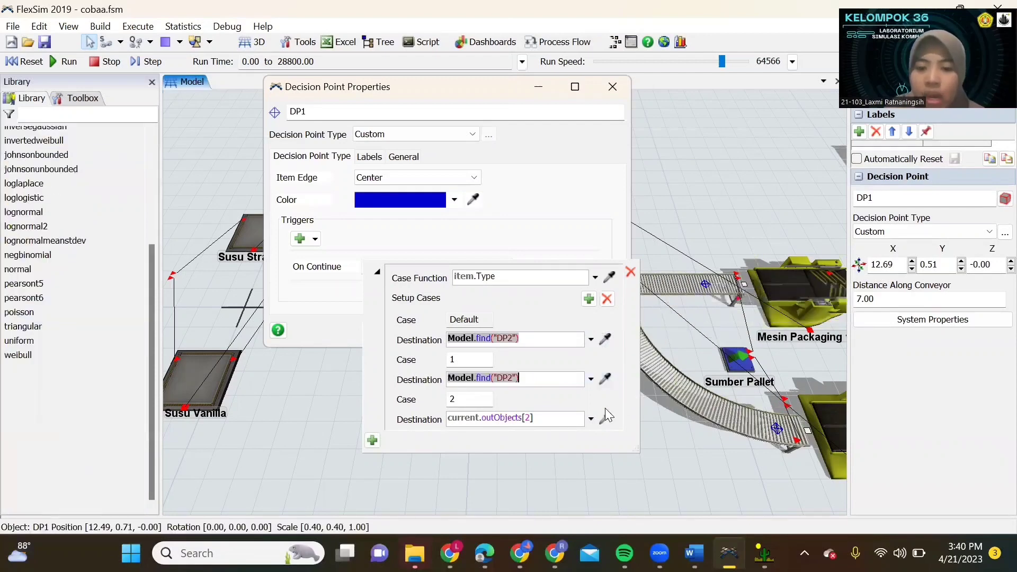
left_click(606, 419)
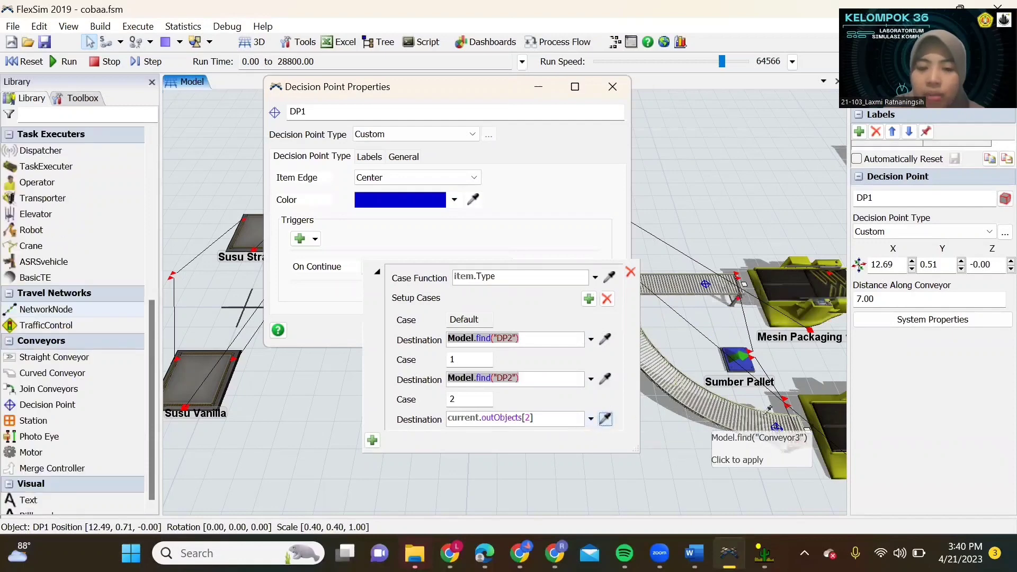
left_click(777, 428)
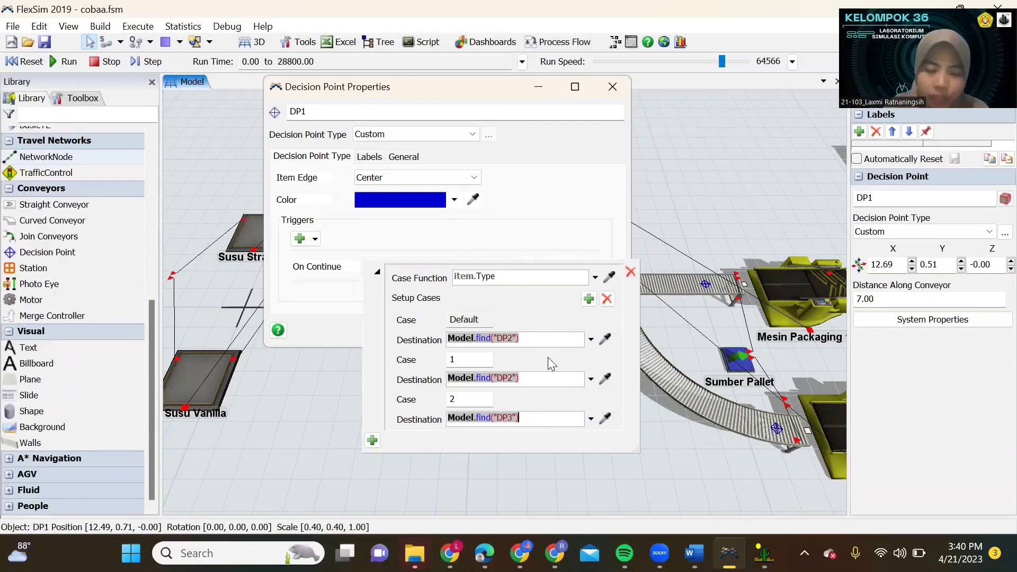
left_click(559, 238)
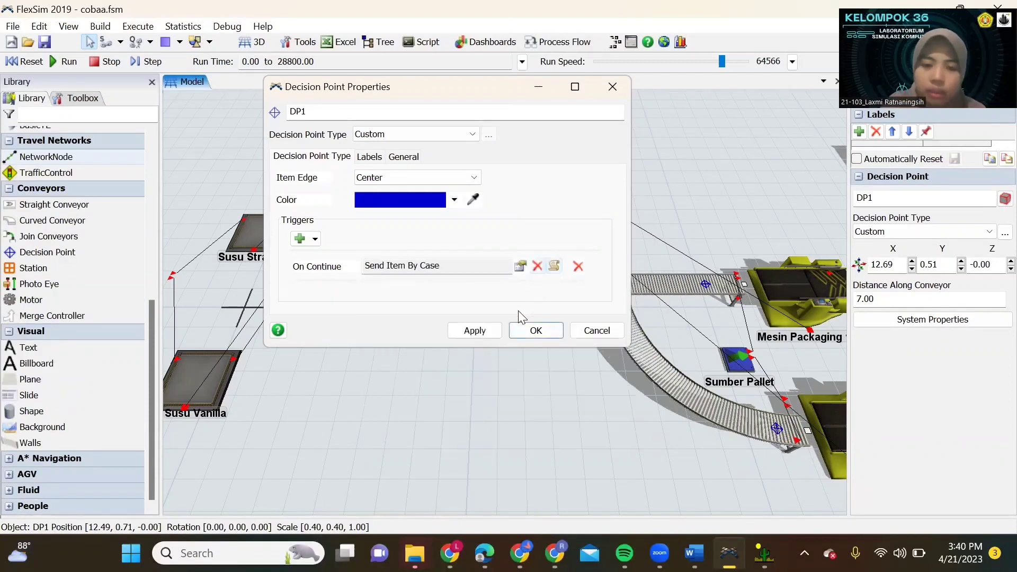
left_click(546, 333)
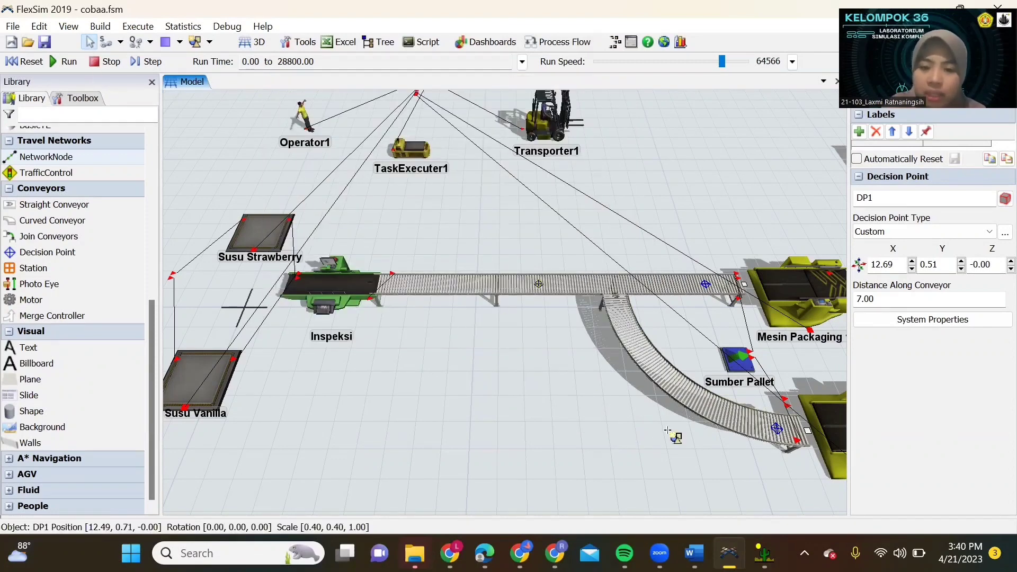
Set the flow item class of the Sumber Pallet source to Pallet and accept its properties
left_click(588, 424)
left_click_drag(588, 424, 522, 435)
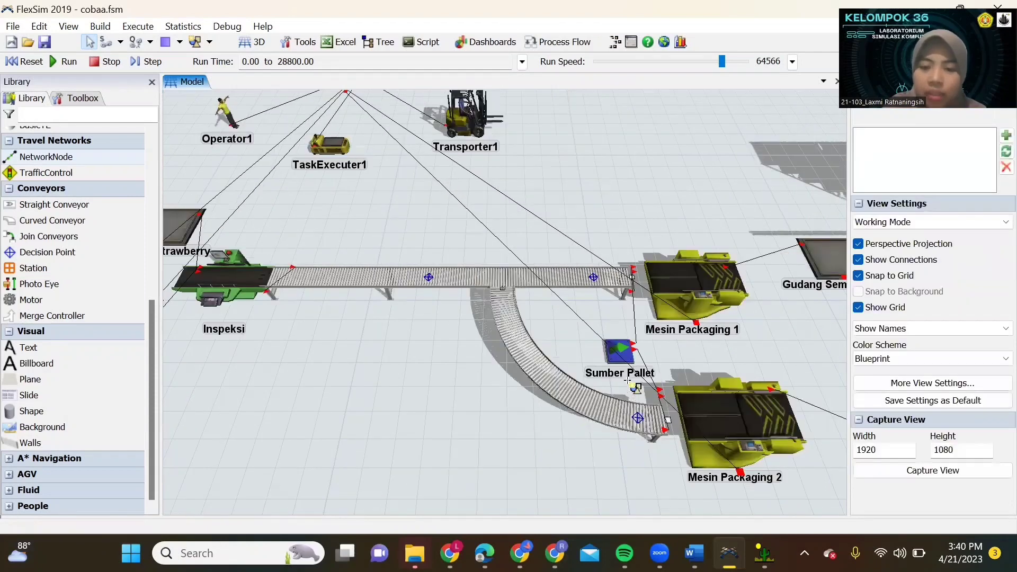
left_click_drag(590, 291, 578, 301)
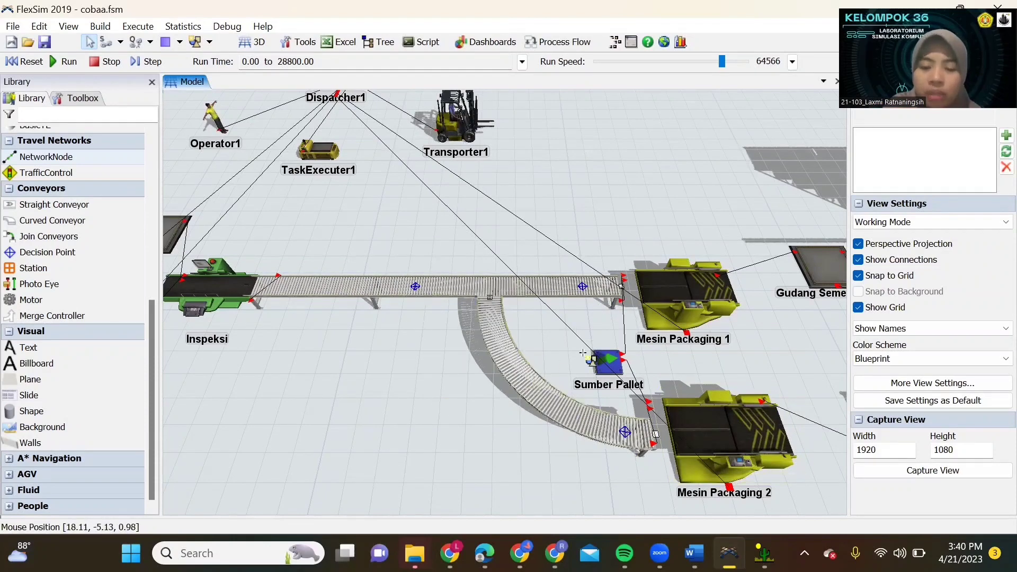
left_click(609, 359)
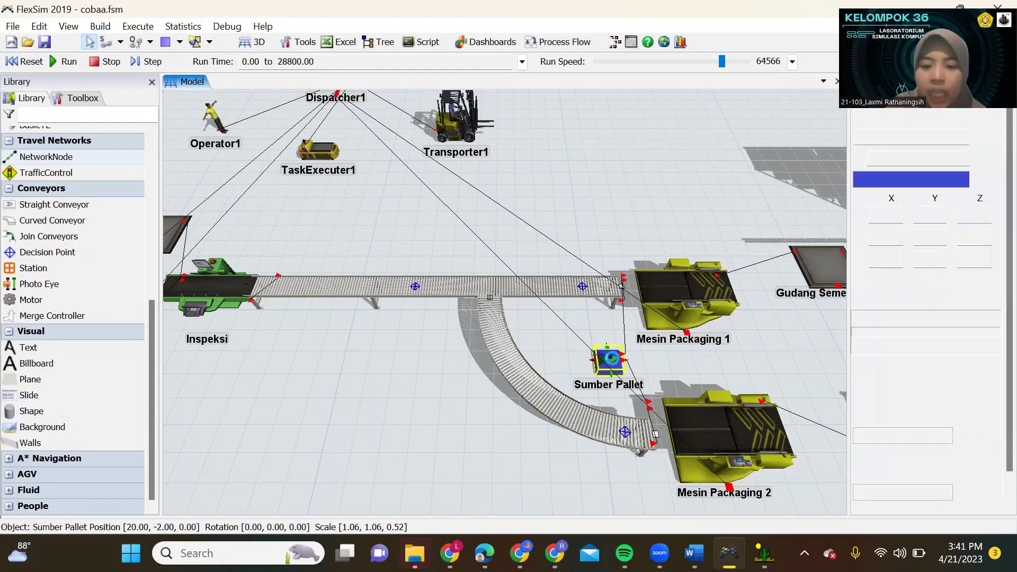
double_click(611, 361)
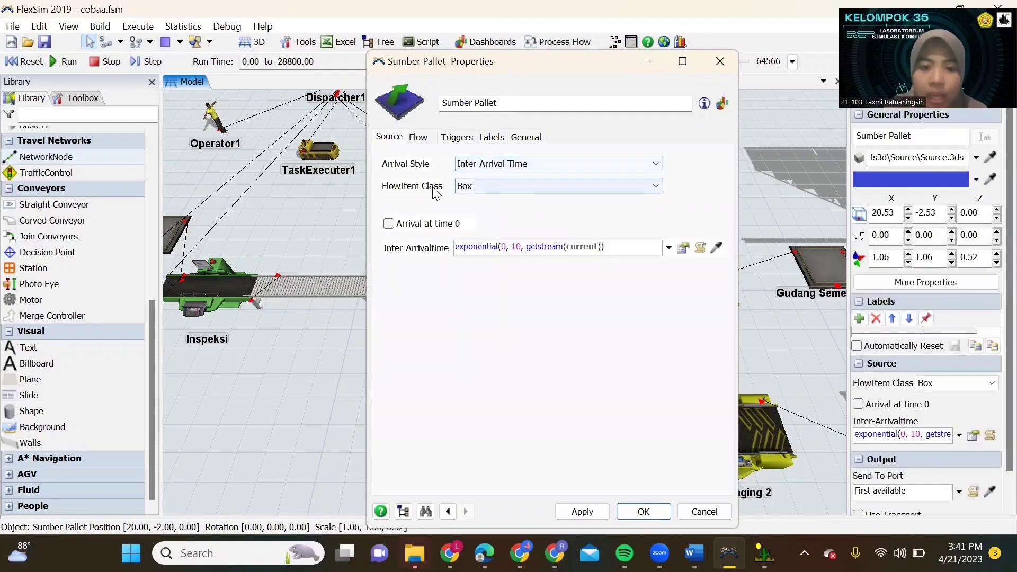
left_click(655, 186)
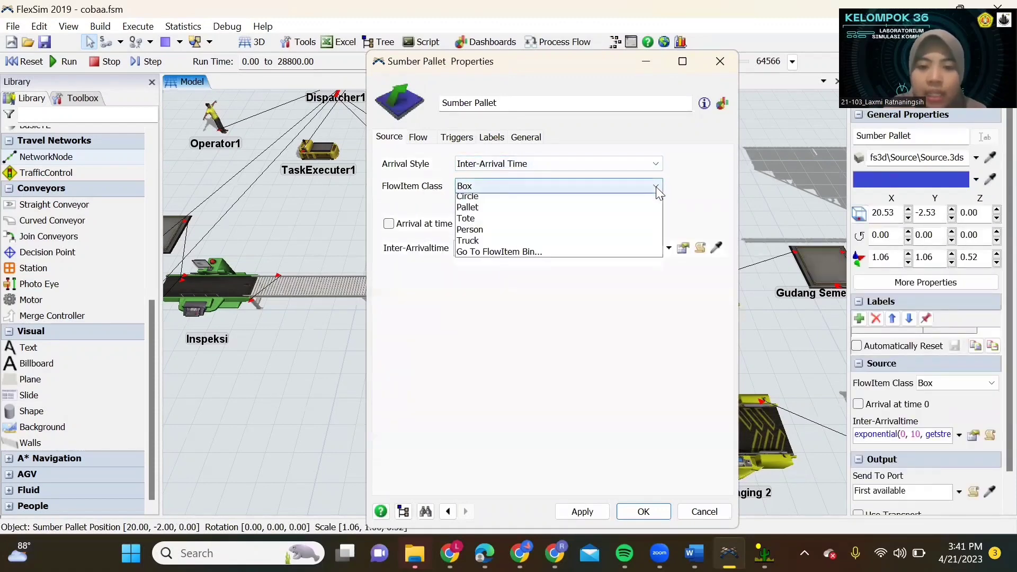
left_click(505, 256)
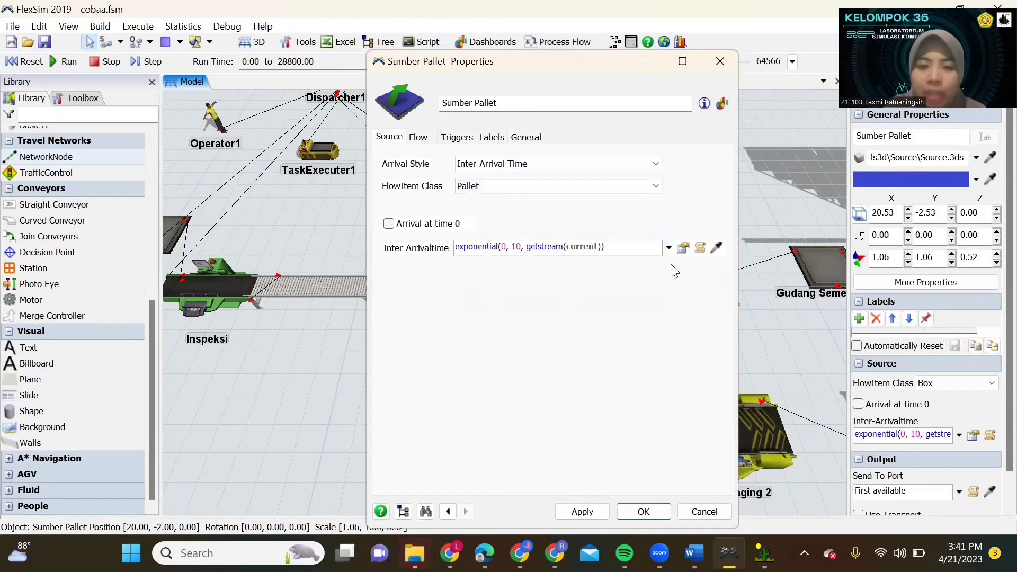
left_click(582, 511)
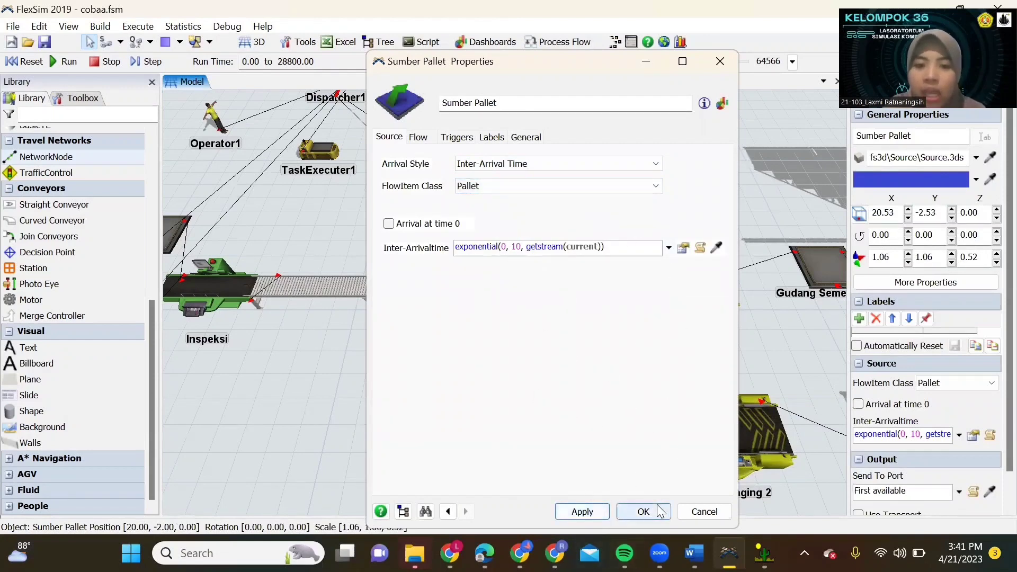
left_click(644, 512)
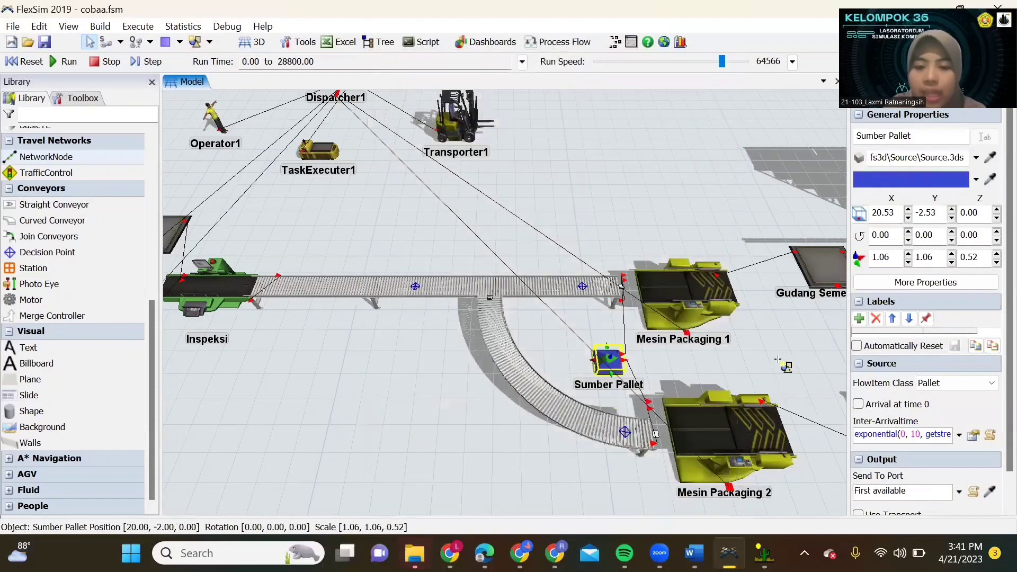
Set the process time of Mesin Packaging 1 to 60 and apply it
left_click_drag(778, 359, 607, 358)
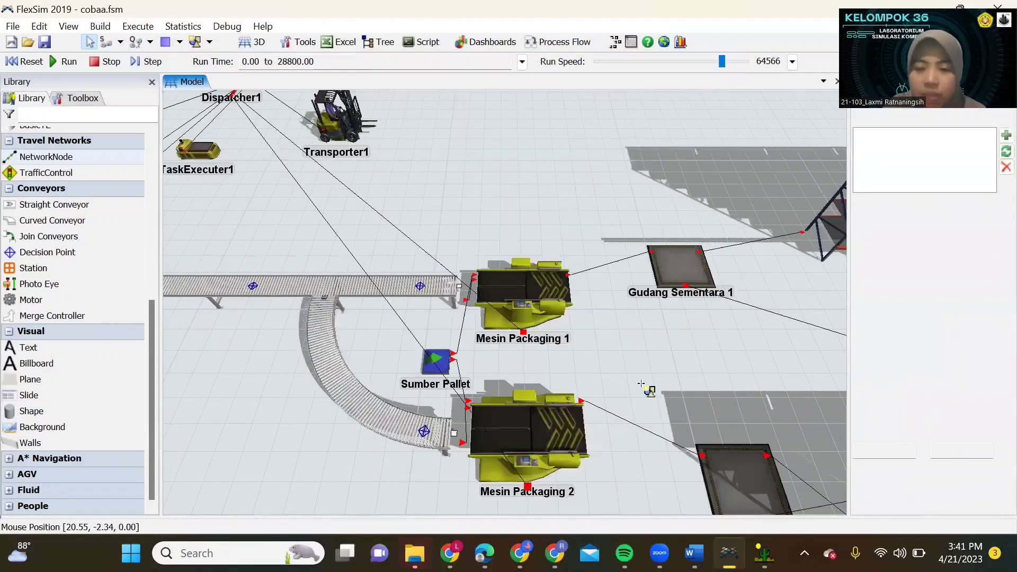
left_click_drag(676, 405, 687, 379)
scroll(683, 365, "down", 2)
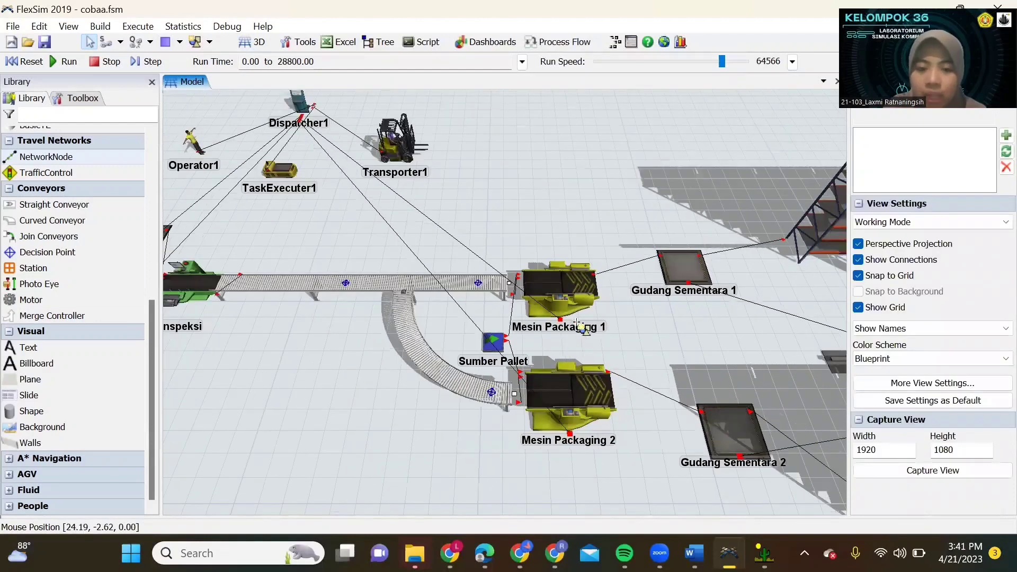
left_click(571, 292)
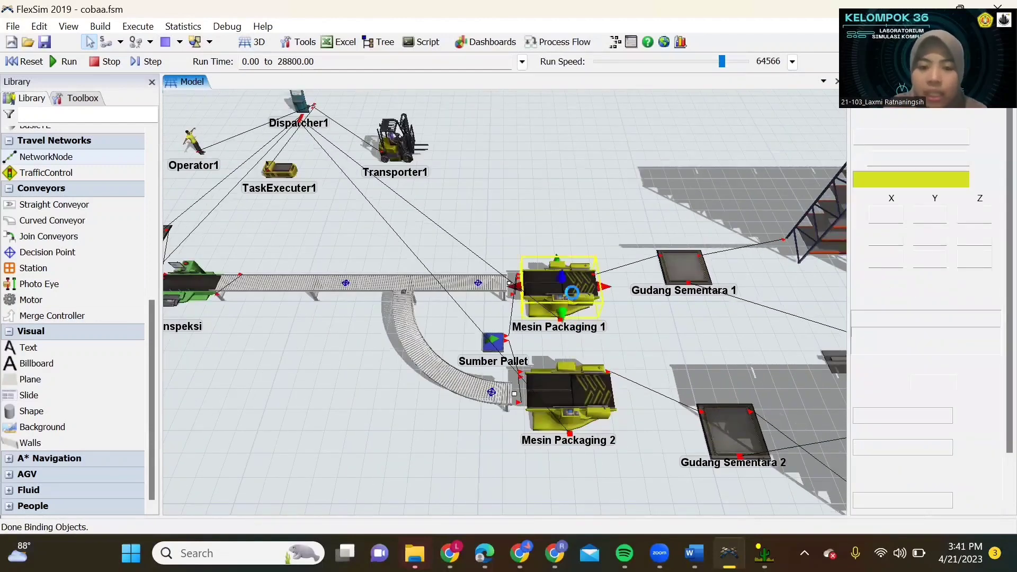
double_click(572, 293)
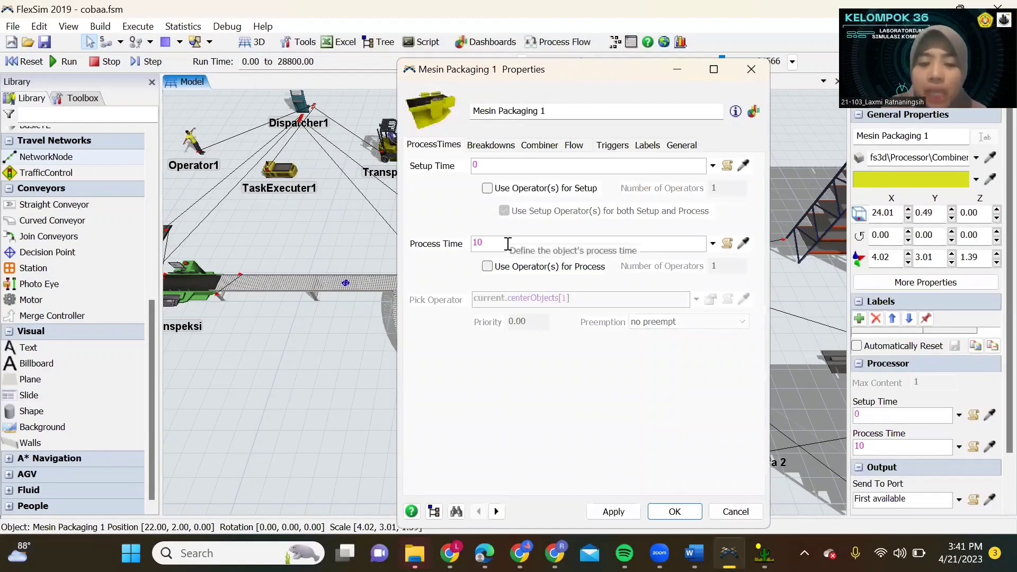
left_click(478, 245)
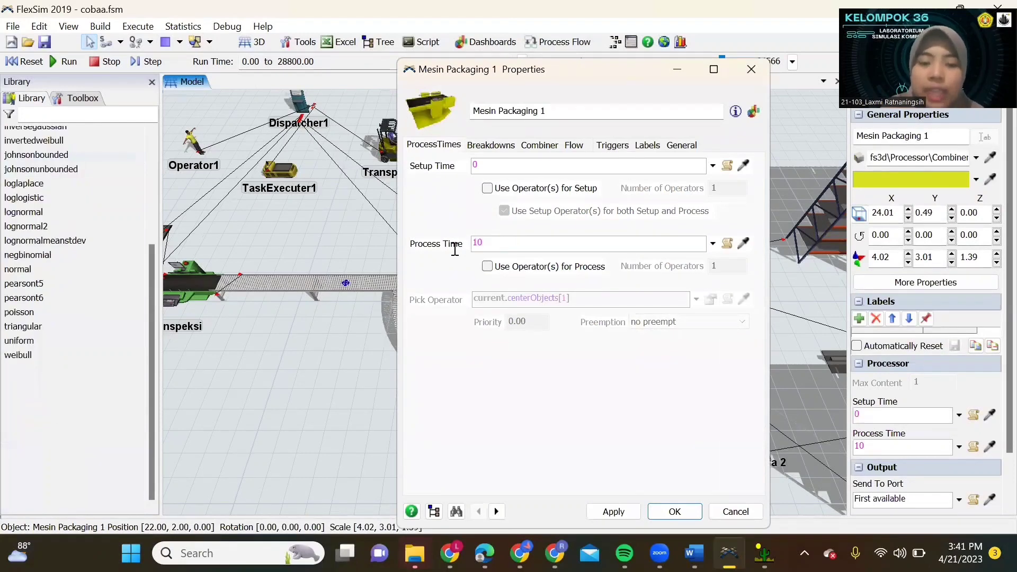
left_click_drag(477, 242, 471, 241)
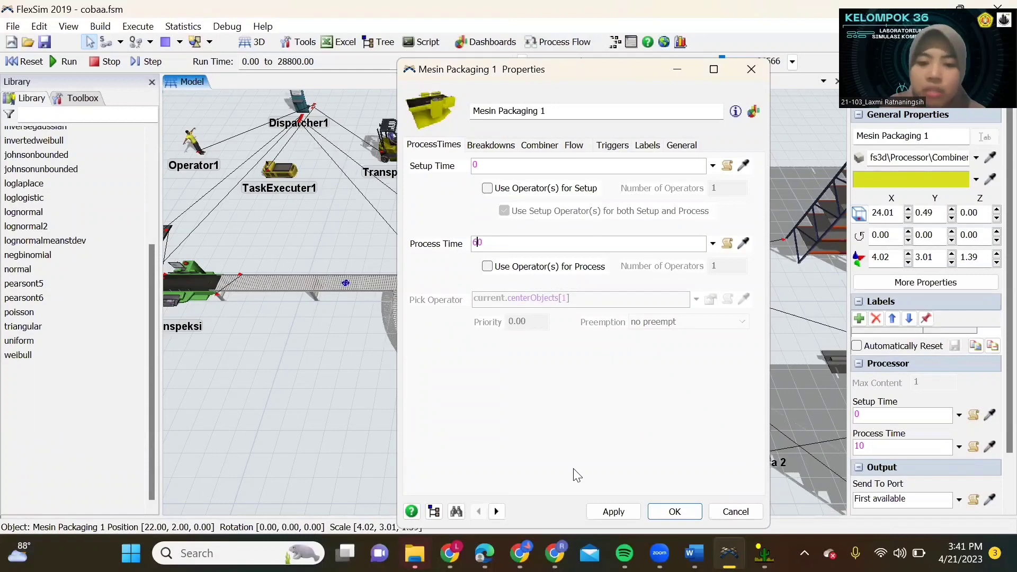
left_click(616, 512)
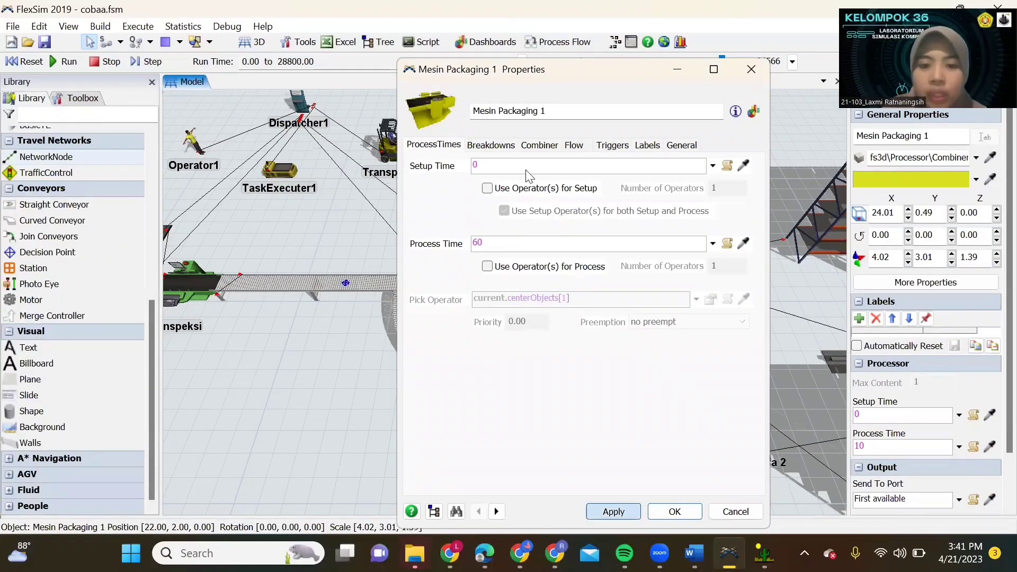
Set the combiner target quantity from input port 2 of Mesin Packaging 1 to 4 and apply it
left_click(538, 146)
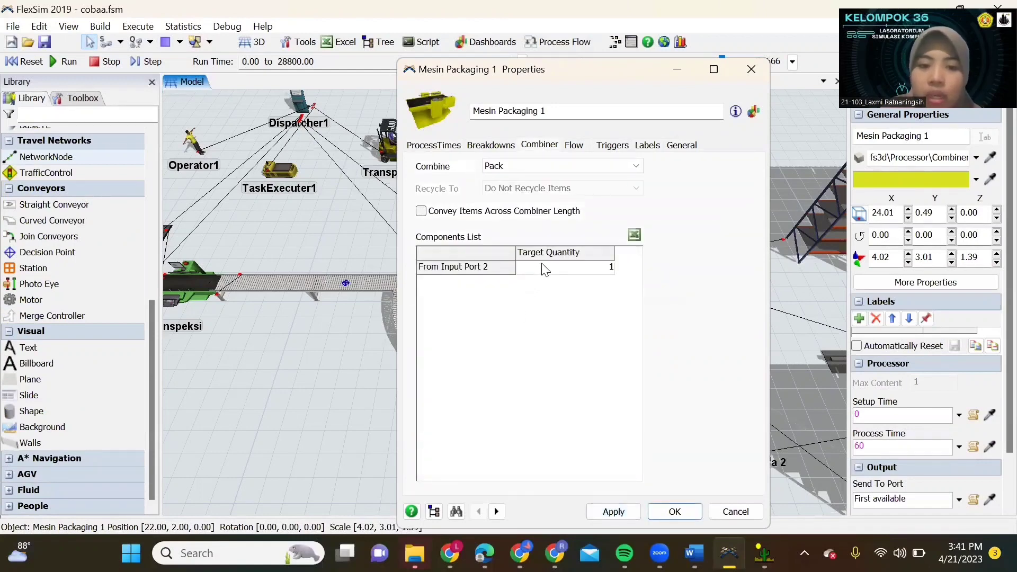
double_click(604, 272)
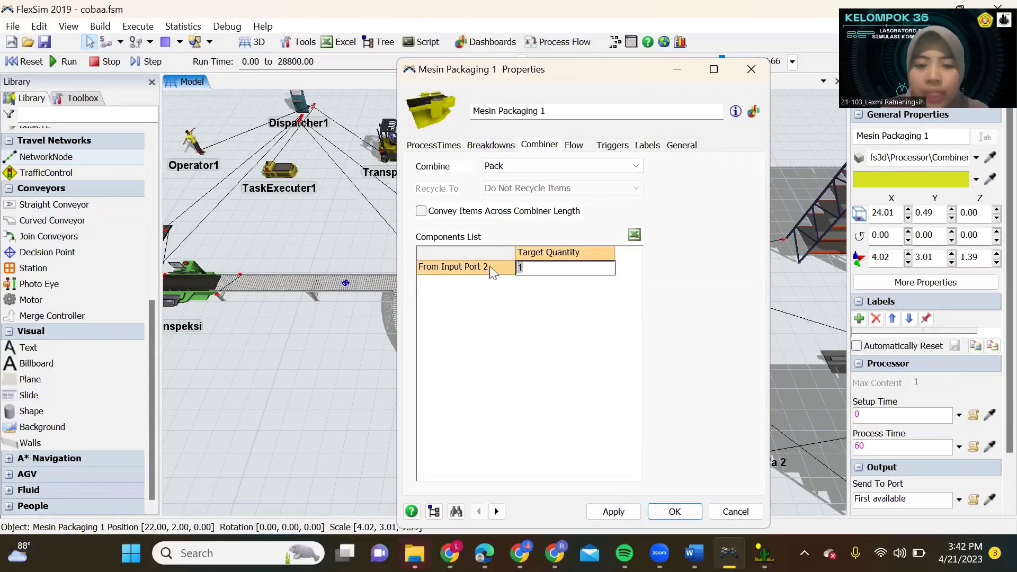
type("4")
left_click(624, 512)
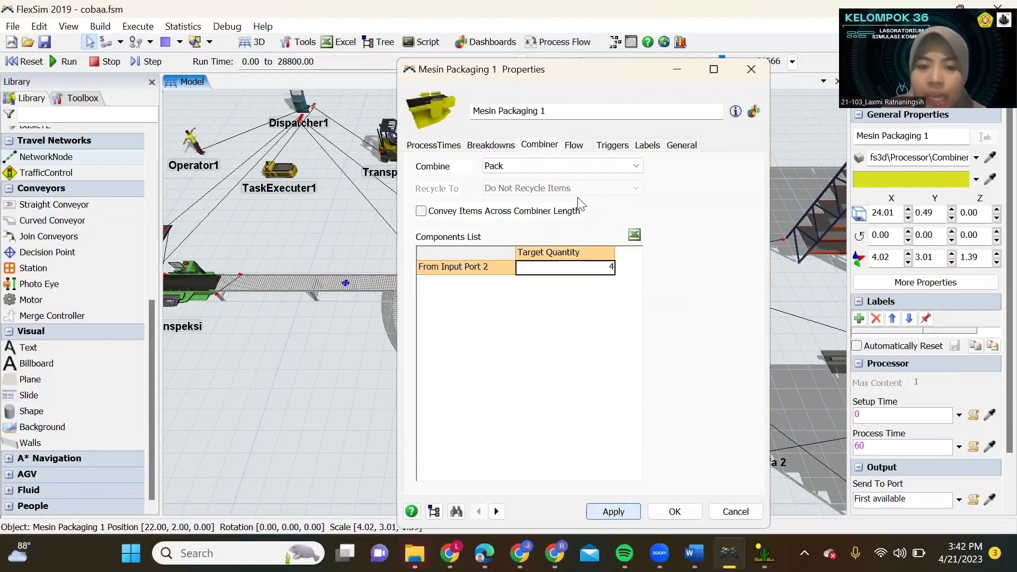
Enable the use of operators for processing on Mesin Packaging 1 and apply the change
left_click(434, 150)
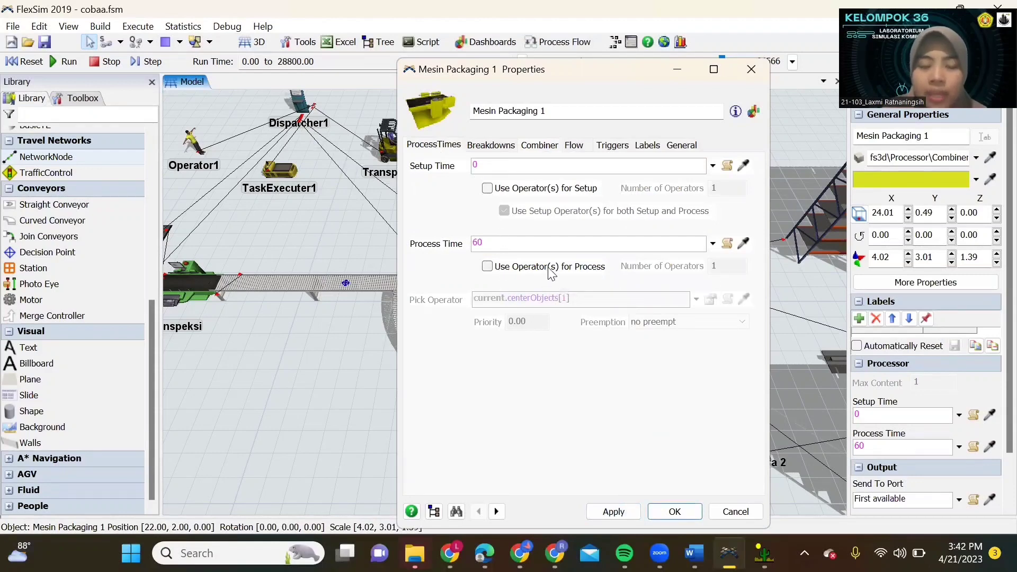
left_click(487, 268)
left_click(613, 513)
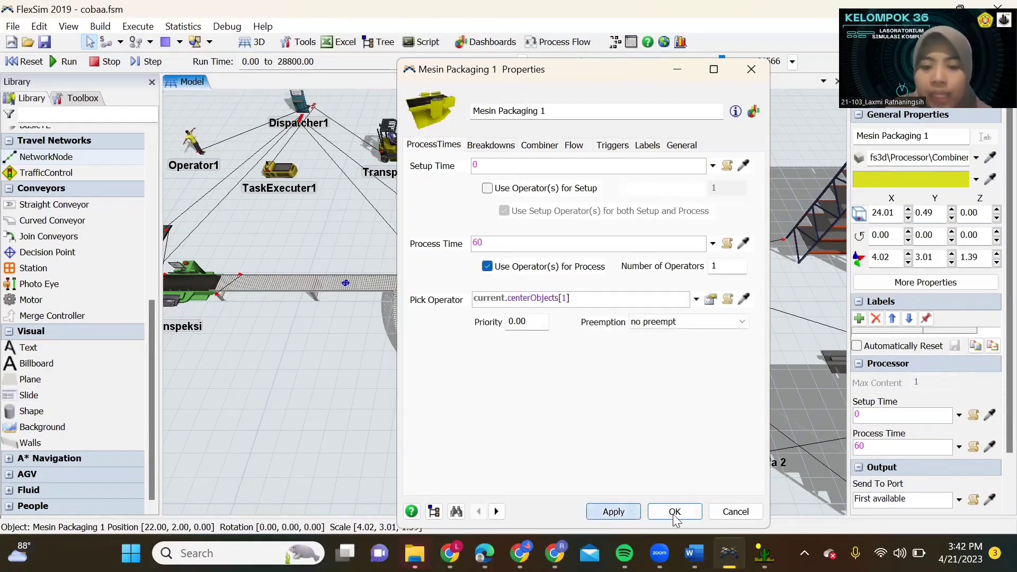
Accept the Mesin Packaging 1 properties, and set the process time of Mesin Packaging 2 to 60 and apply it
left_click(674, 512)
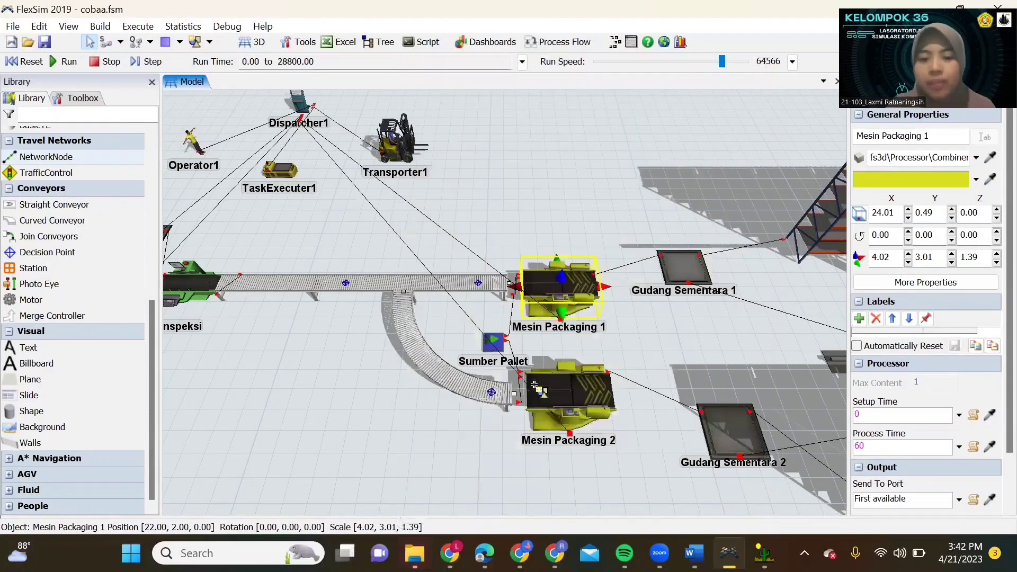
left_click(536, 389)
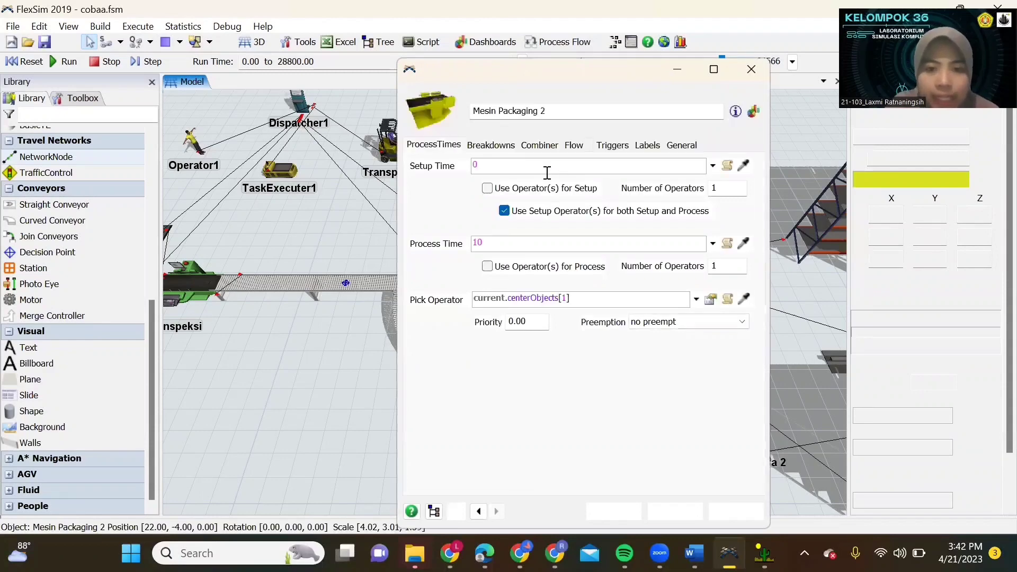
left_click(476, 243)
type("6")
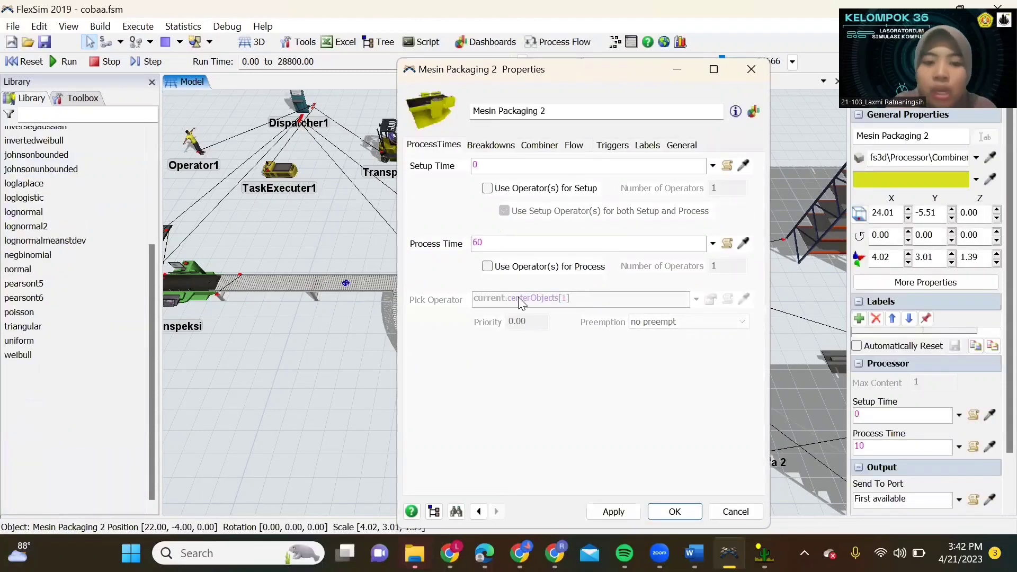
left_click(616, 512)
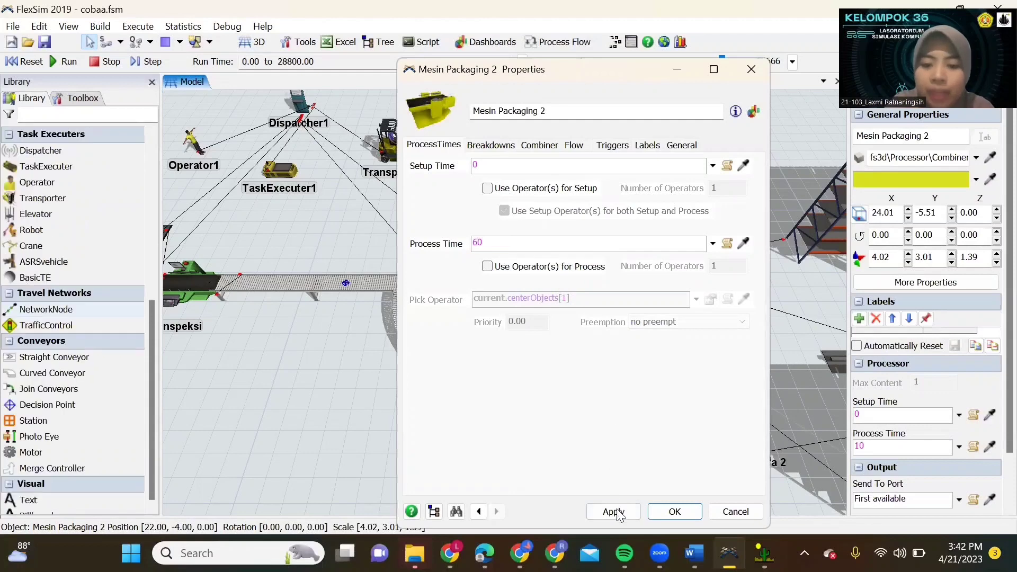
Enable operators for processing on Mesin Packaging 2, set its target quantity from input port 2 to 4, and accept its properties
left_click(487, 268)
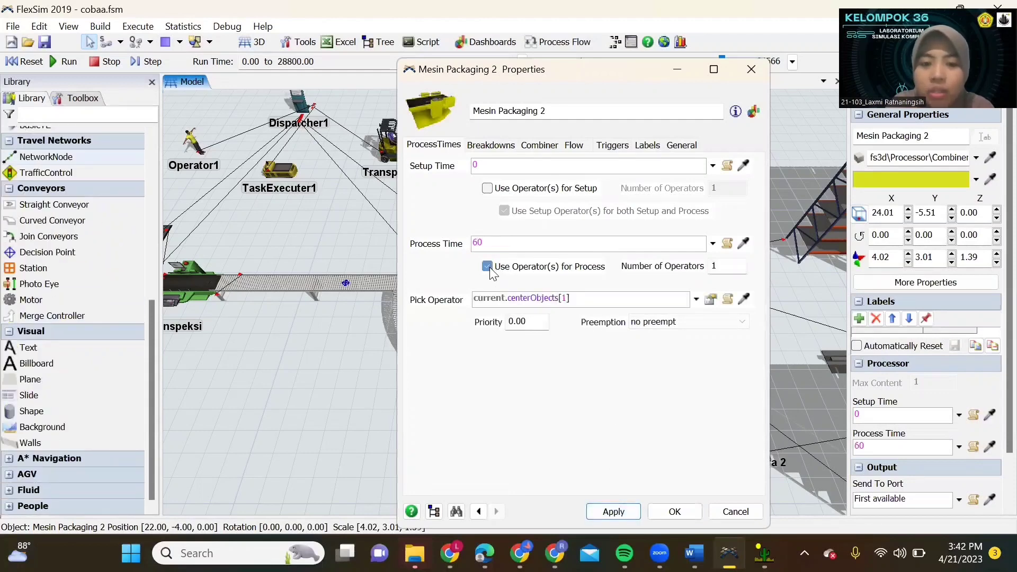
left_click(539, 145)
left_click(611, 269)
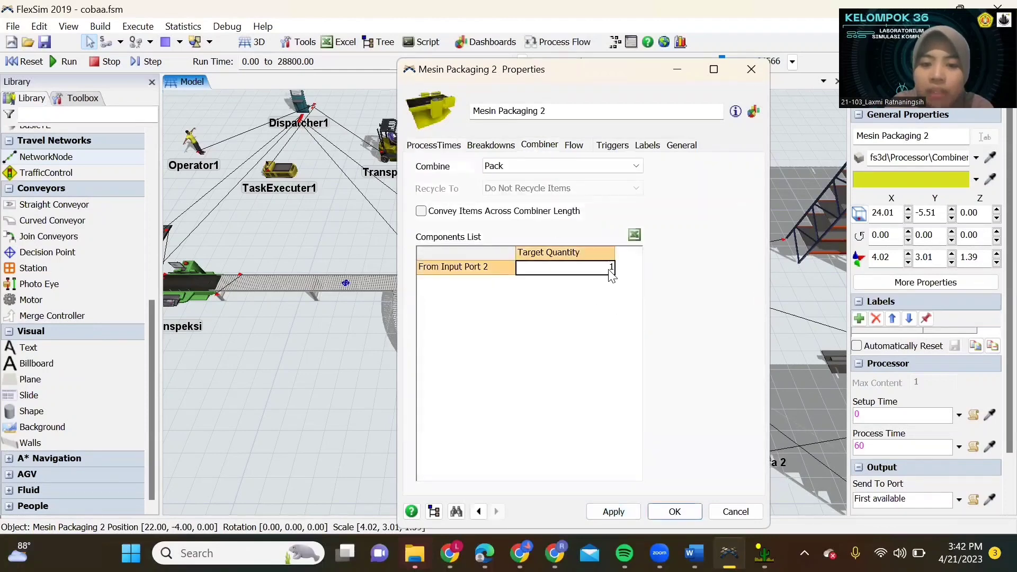
left_click(611, 269)
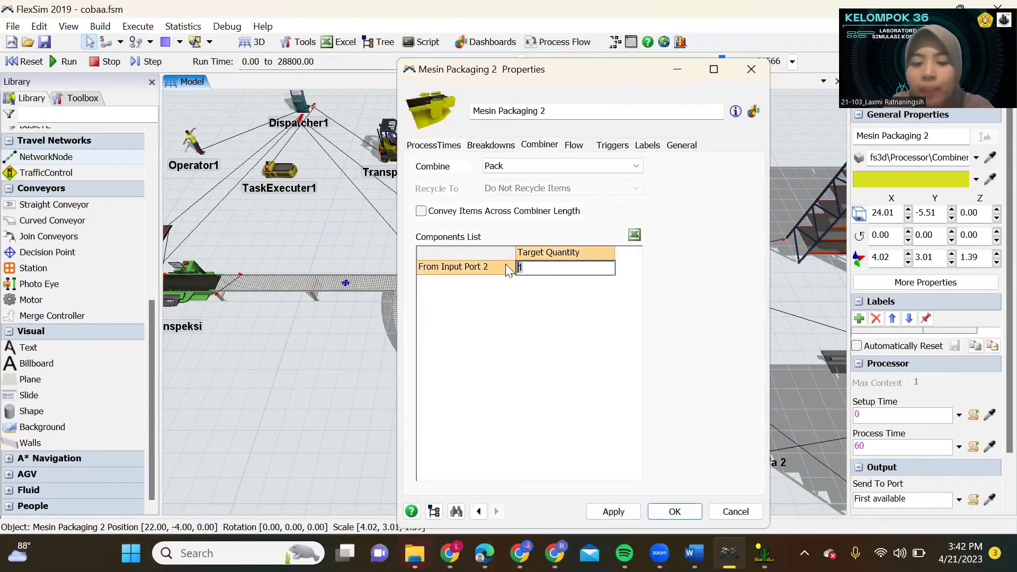
left_click(637, 507)
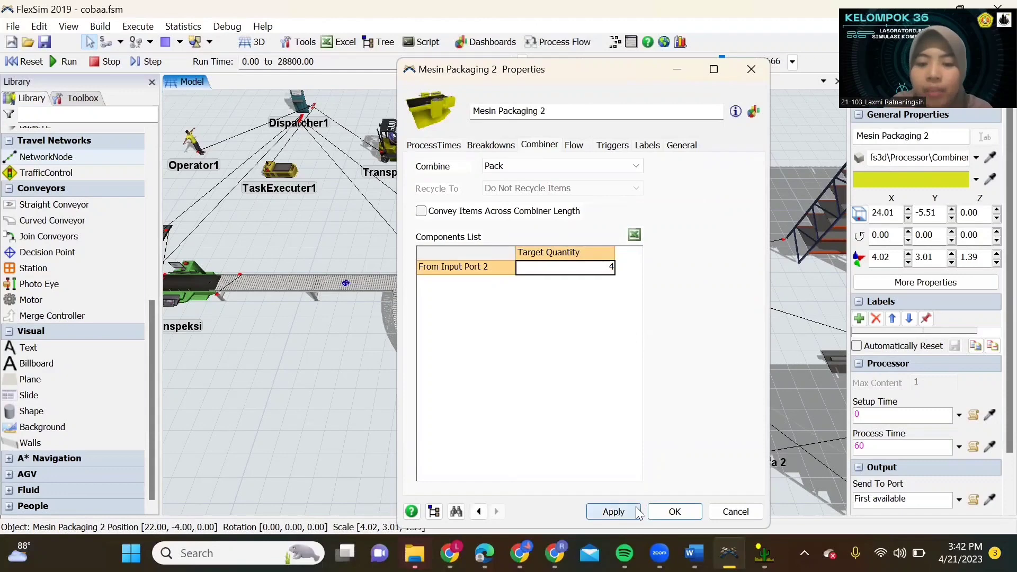
left_click(684, 512)
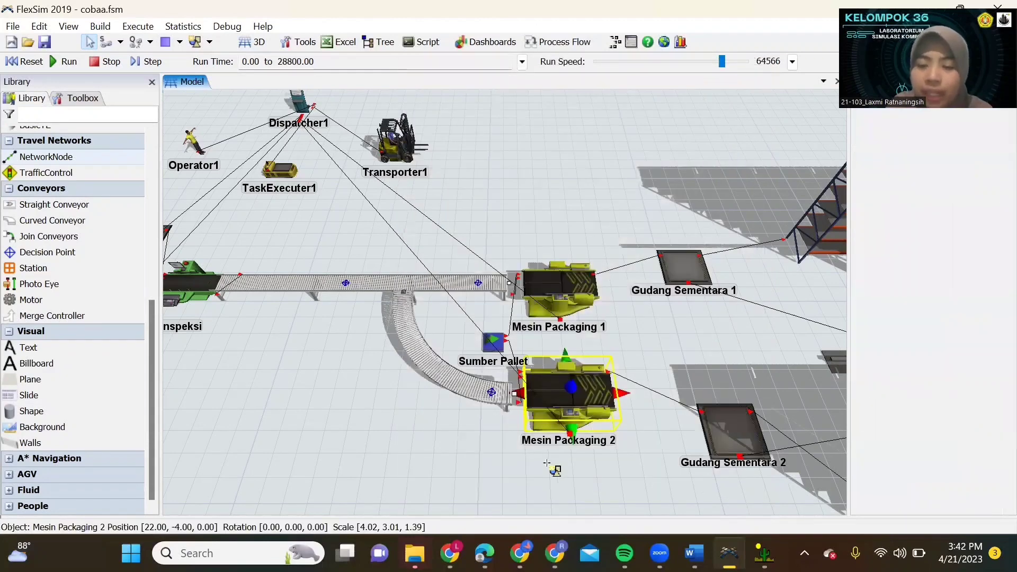
Set the maximum content of the Gudang Sementara 1 queue to 600 and apply it
left_click_drag(746, 464, 588, 447)
scroll(588, 446, "down", 1)
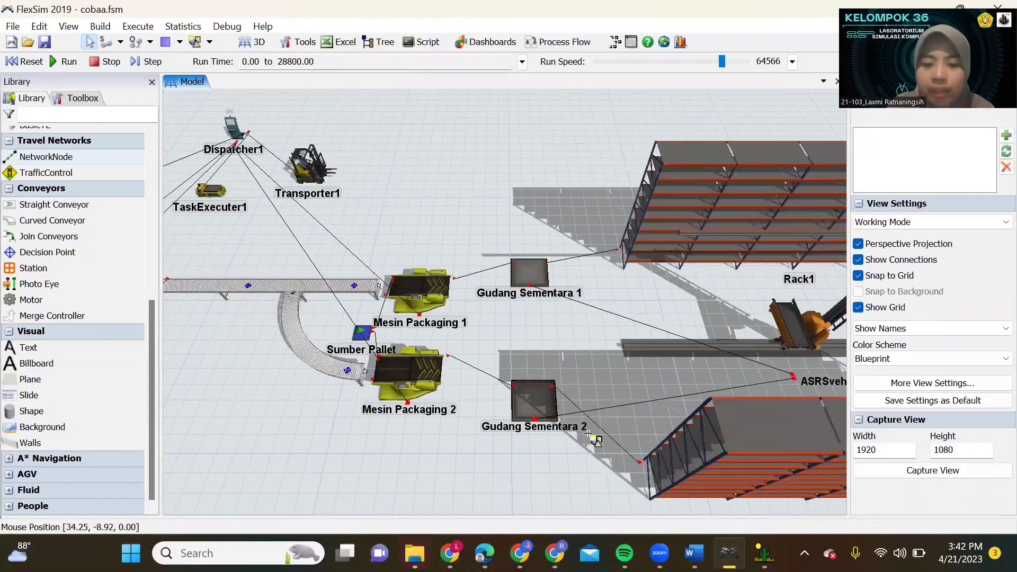
double_click(538, 298)
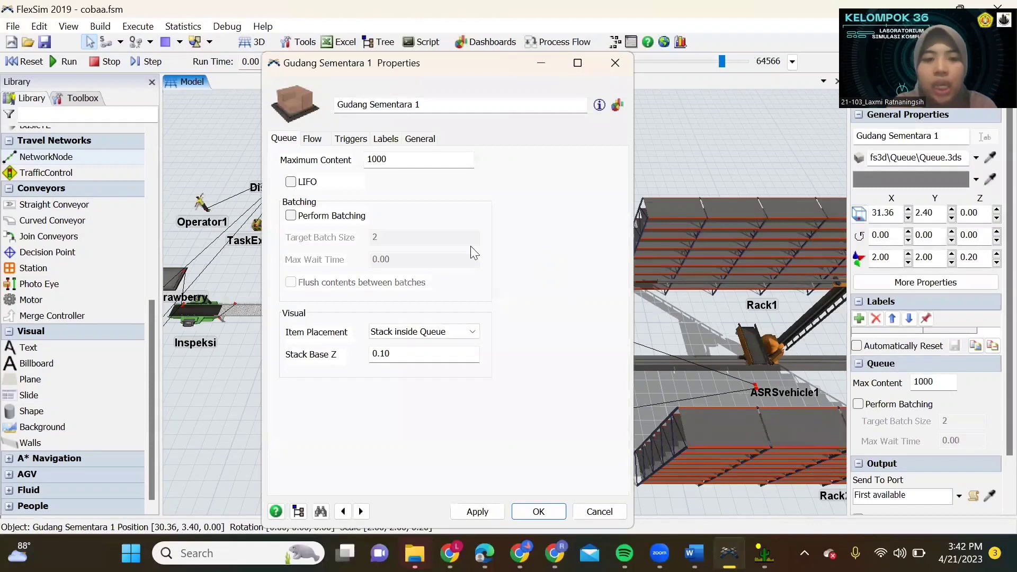
double_click(376, 159)
type("6")
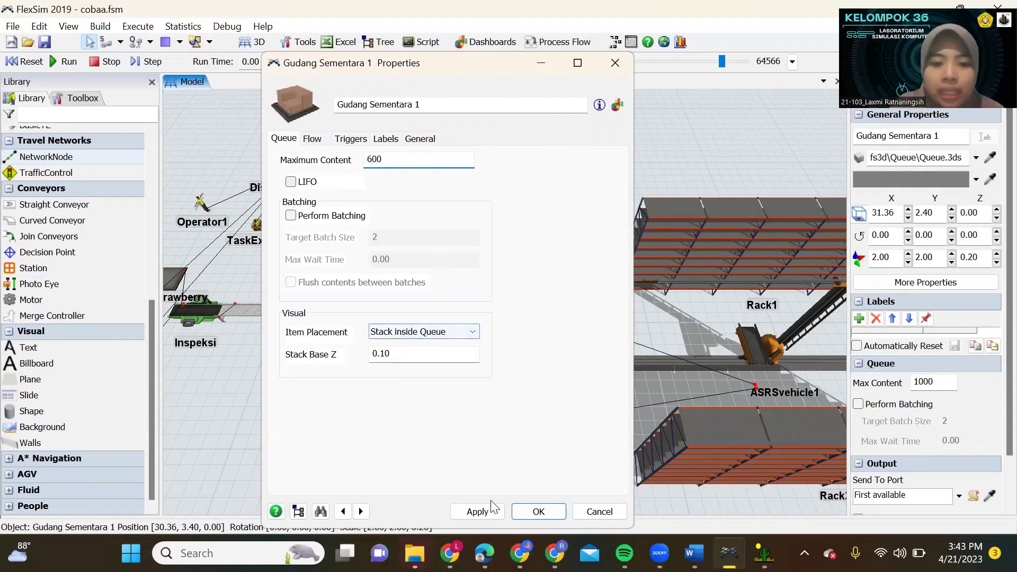
left_click(477, 512)
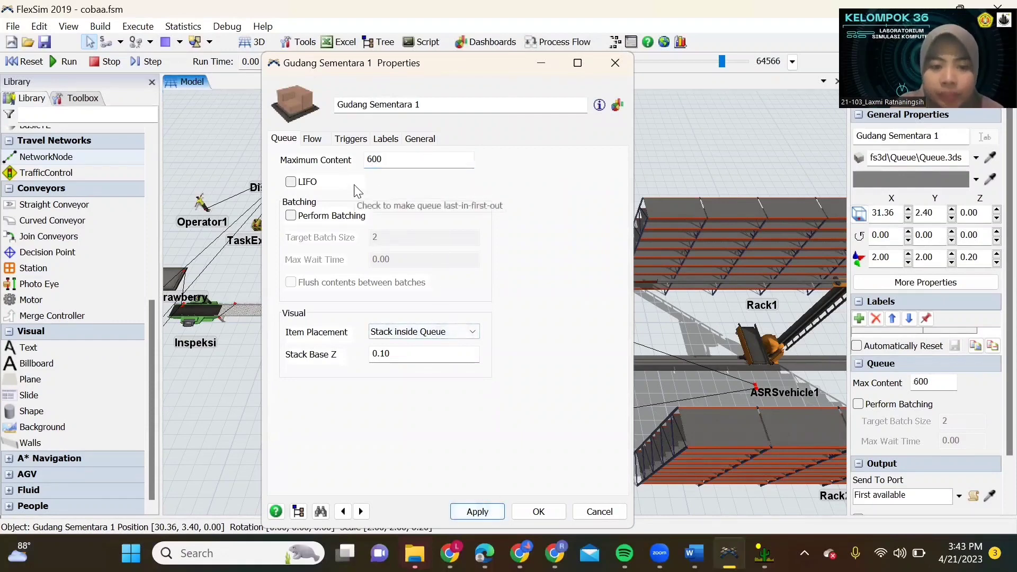
Enable the use of transport for the output of Gudang Sementara 1 and accept its properties
left_click(315, 140)
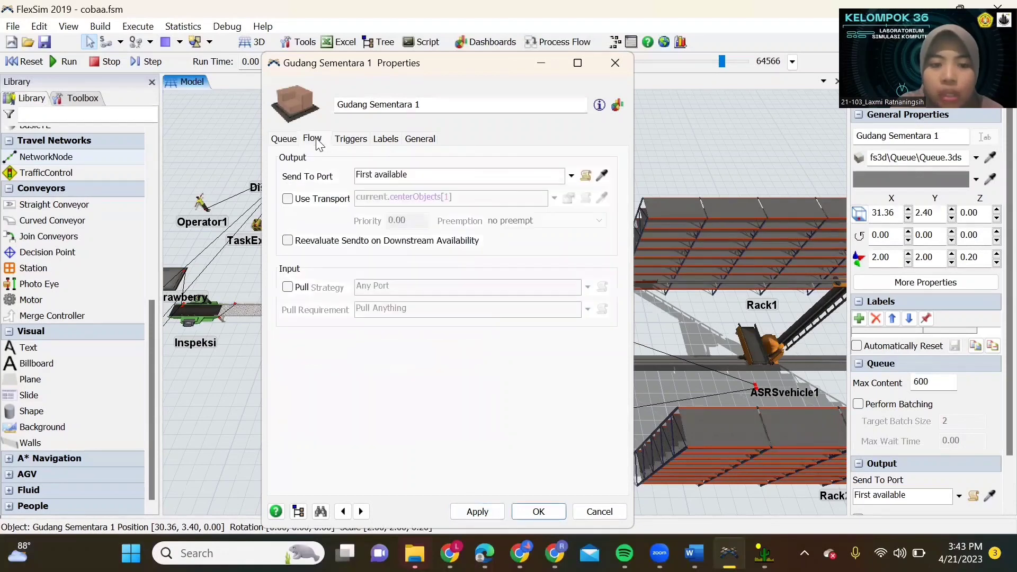
left_click(287, 200)
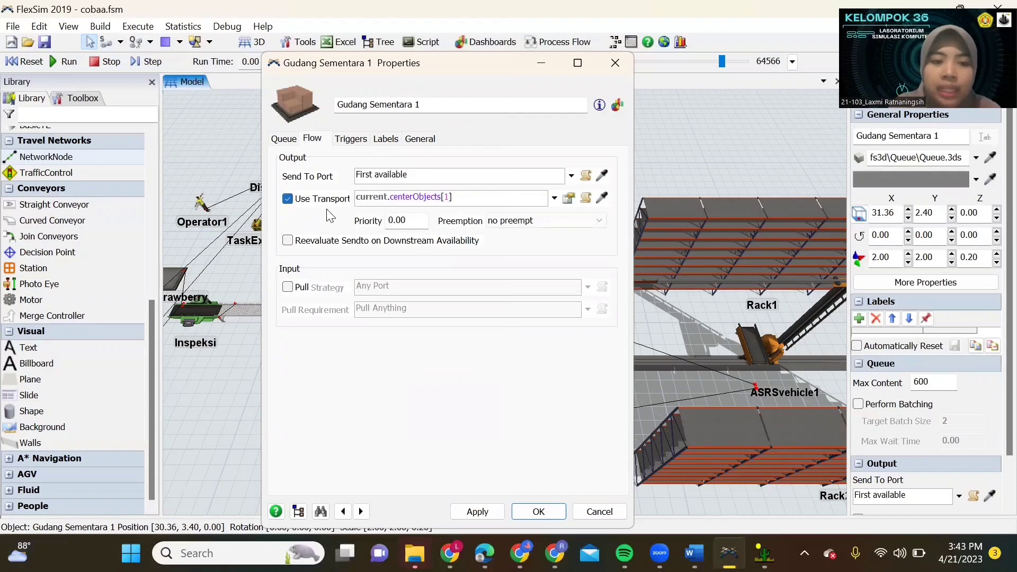
left_click(480, 518)
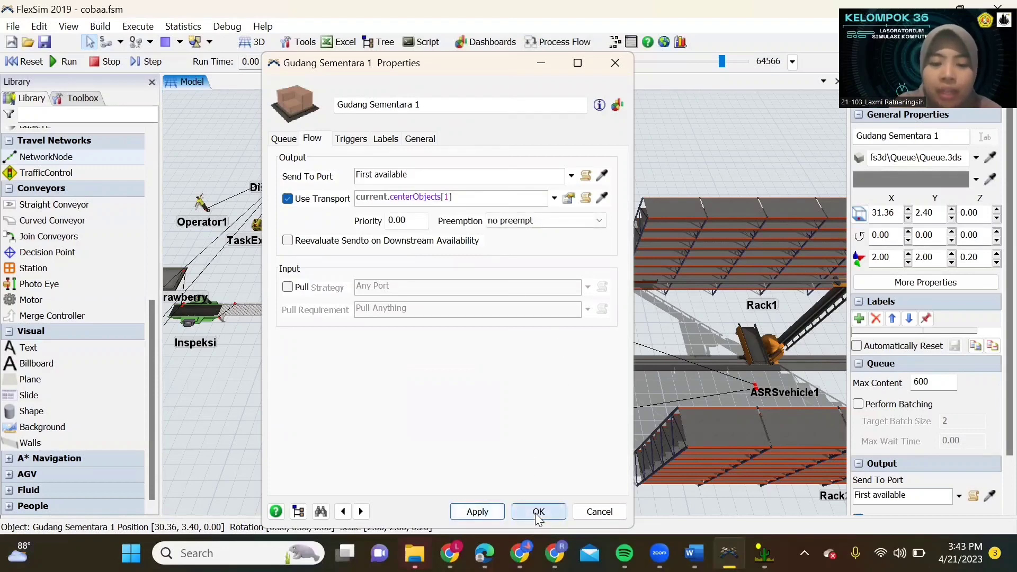
left_click(538, 511)
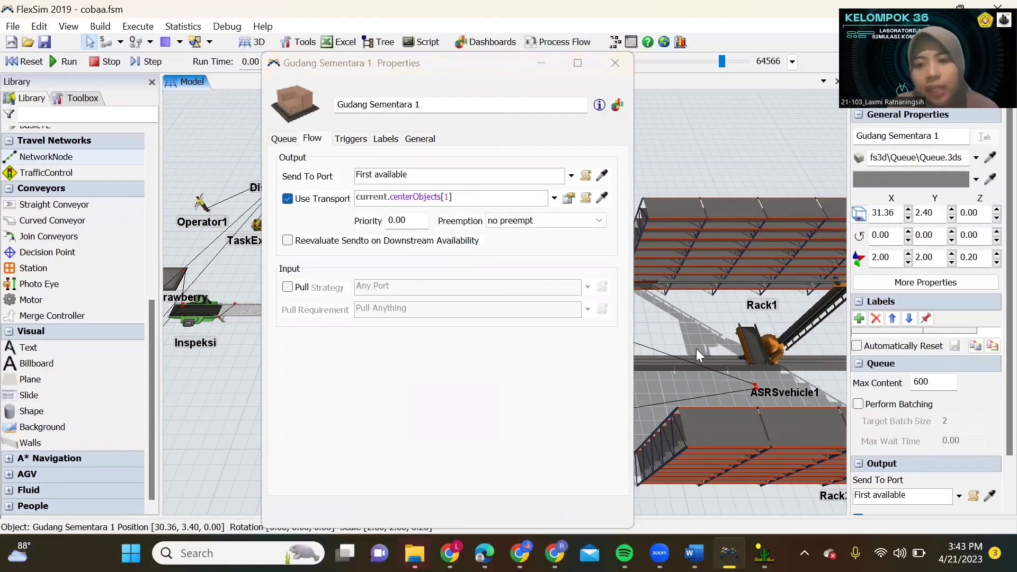
Set the maximum content of the Gudang Sementara 2 queue to 400 and apply it
double_click(540, 406)
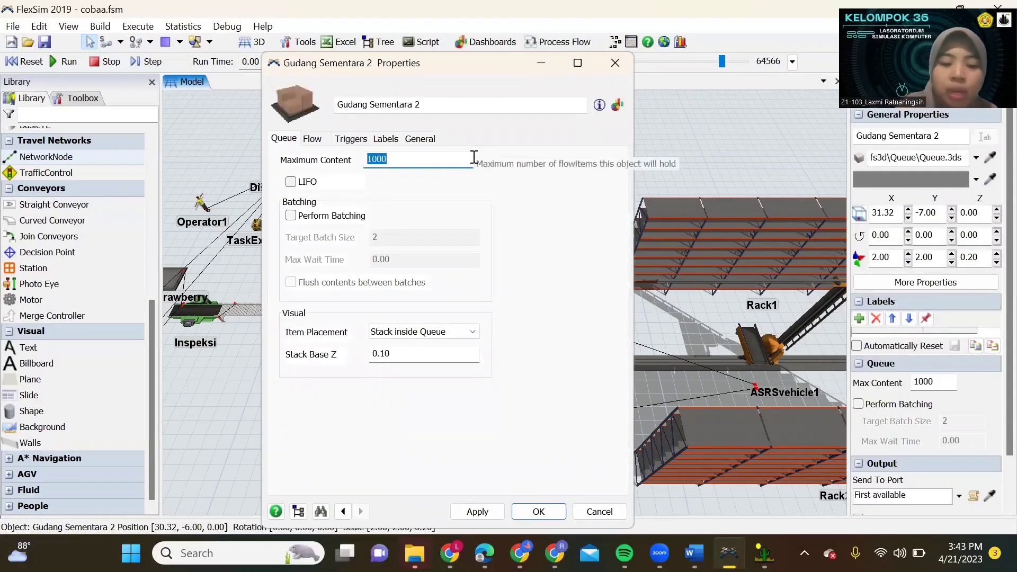
type("4")
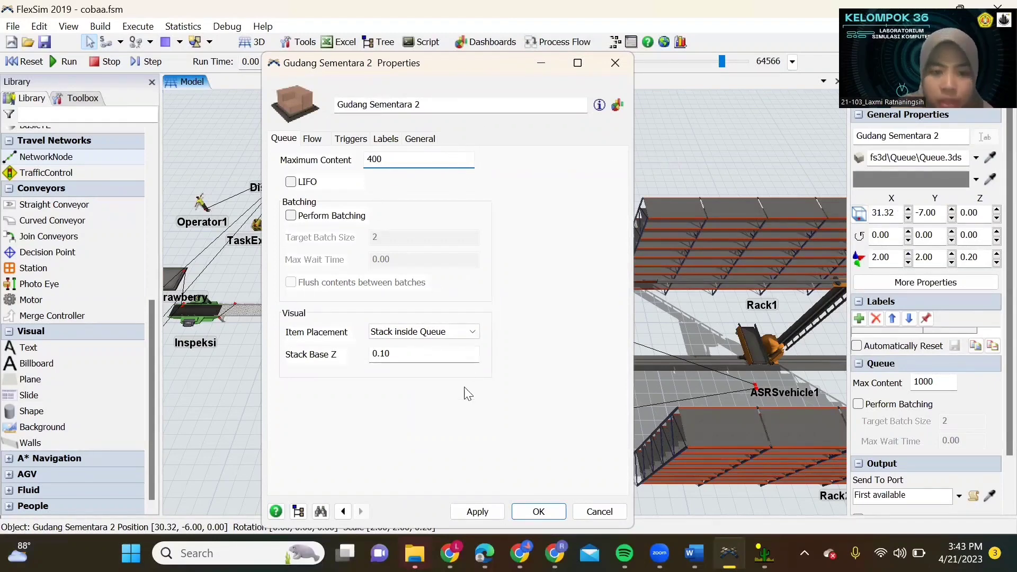
left_click(478, 511)
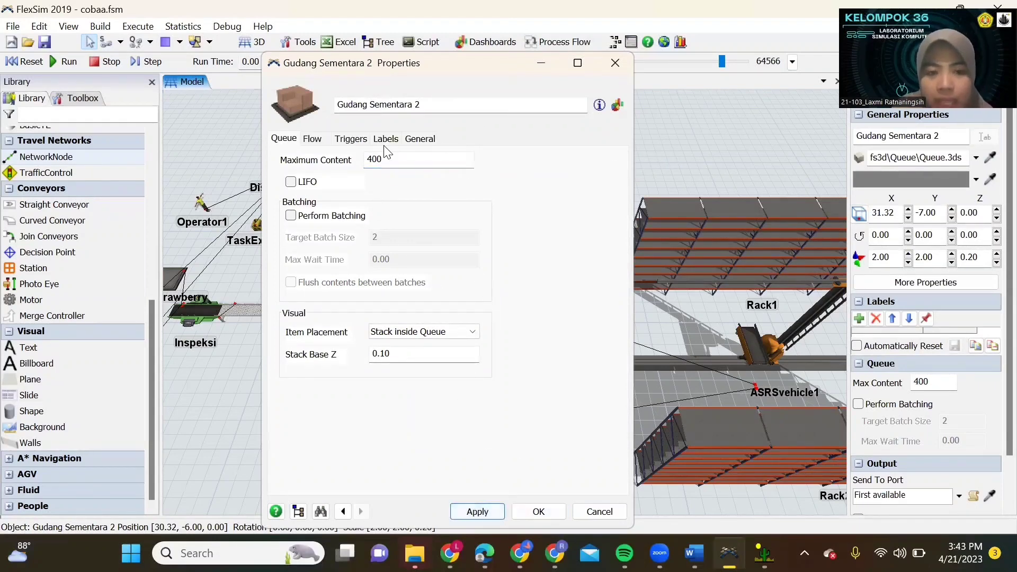
Enable the use of transport for the output of Gudang Sementara 2 and accept its properties
left_click(317, 139)
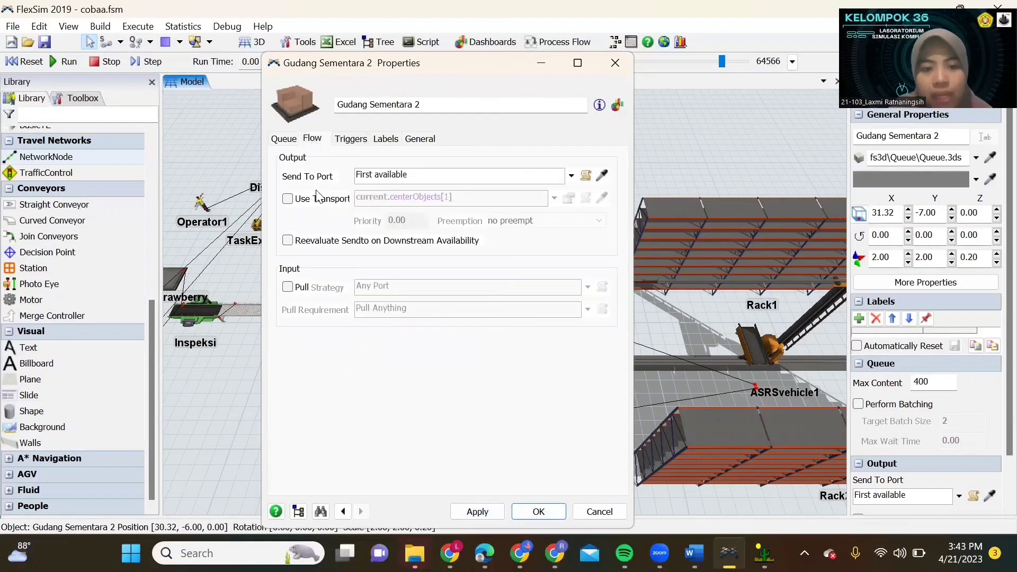
left_click(287, 200)
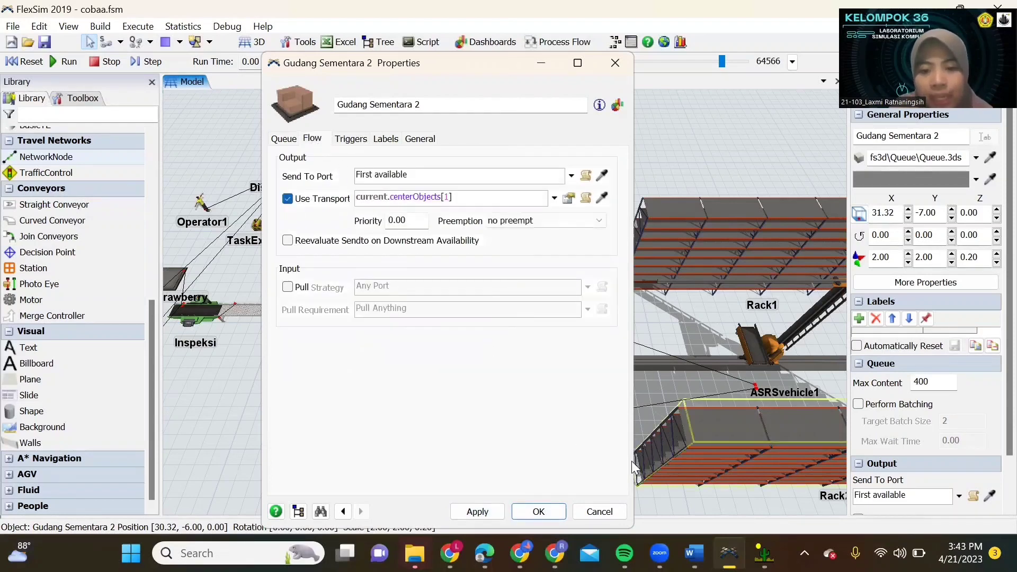
left_click(489, 512)
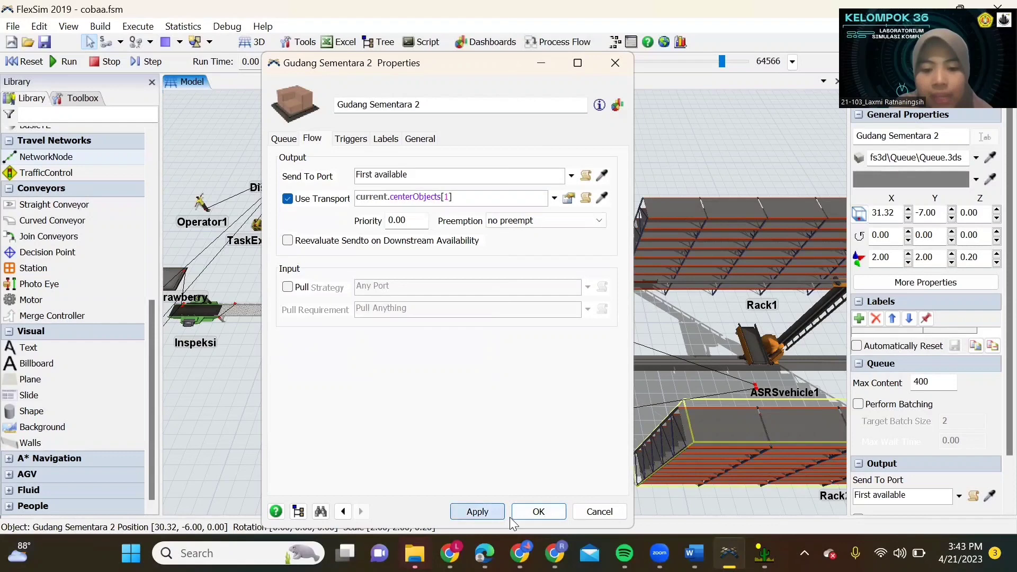
left_click(539, 512)
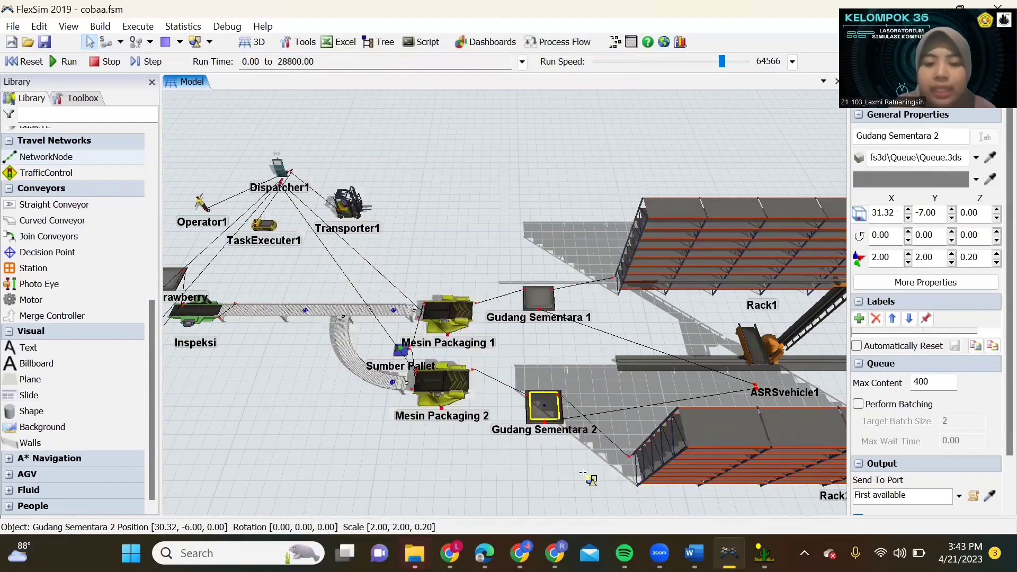
Set Rack1's placement logic to First Available Bay for the bay and First Available Level for the level
left_click_drag(764, 508, 703, 495)
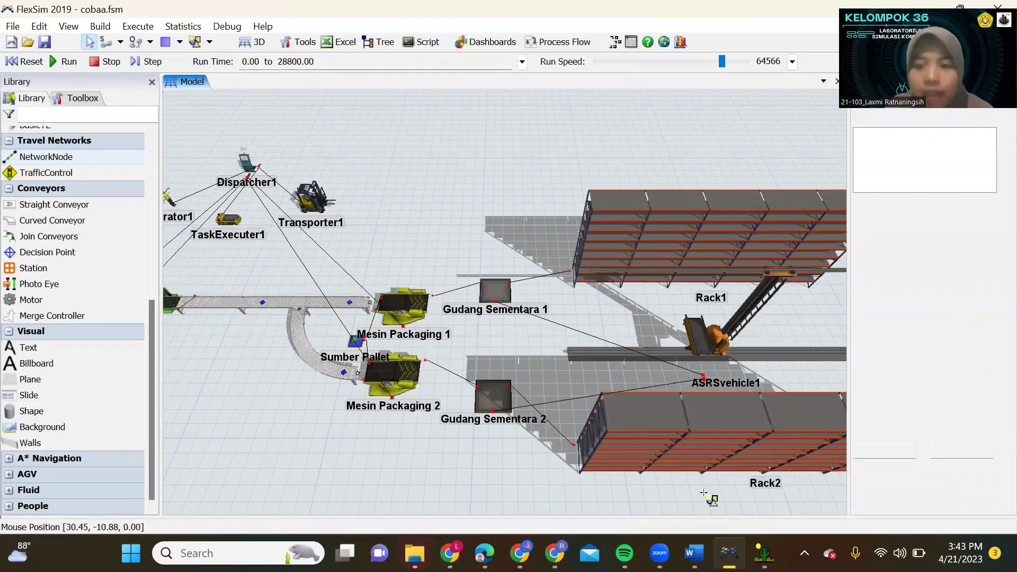
left_click(724, 231)
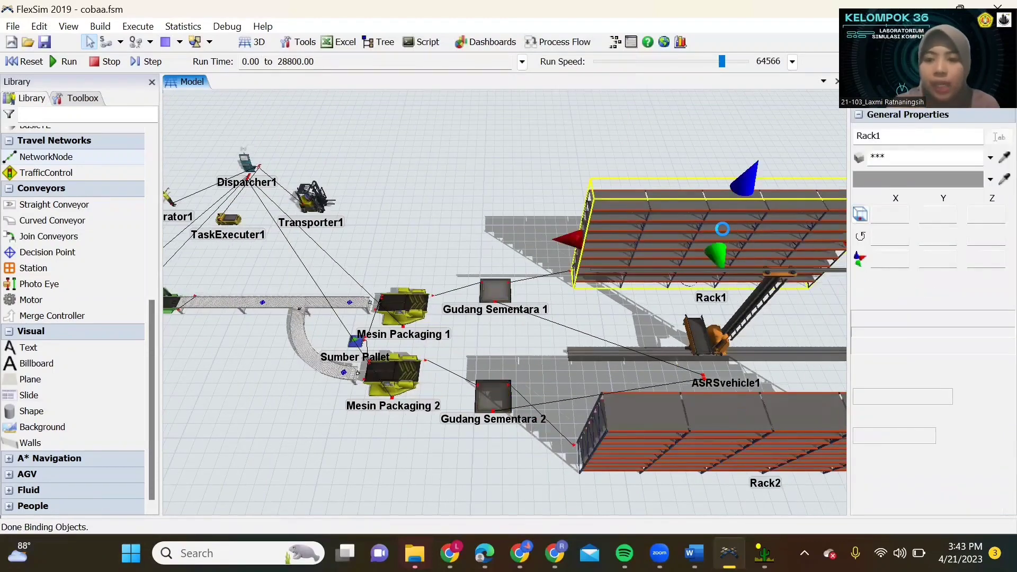
double_click(722, 229)
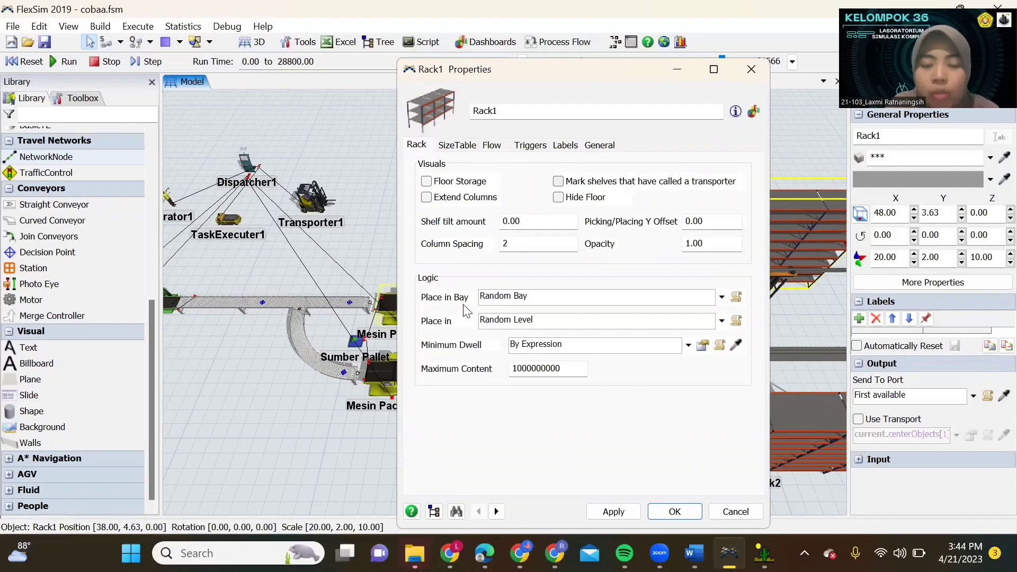
left_click(721, 296)
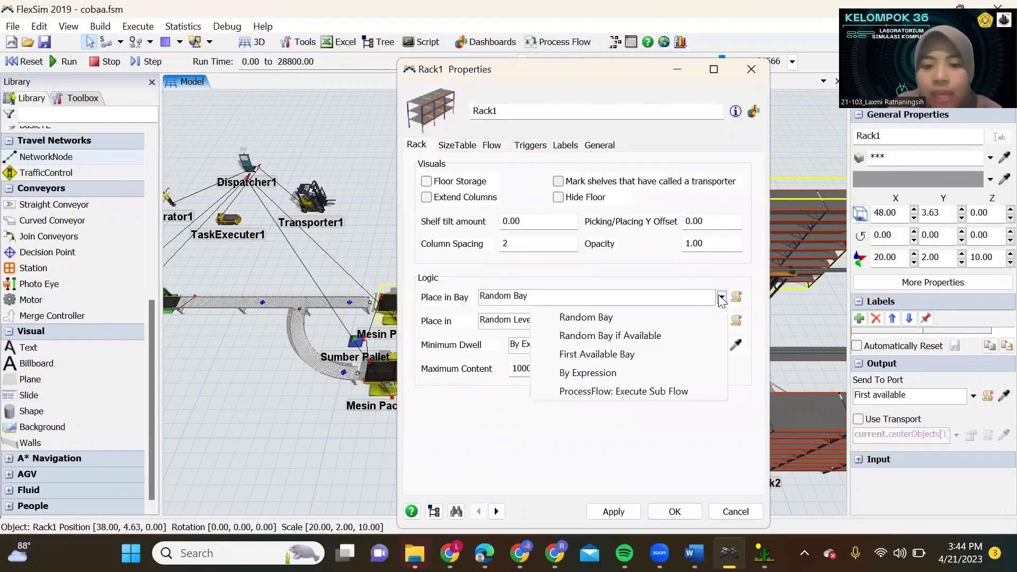
left_click(683, 363)
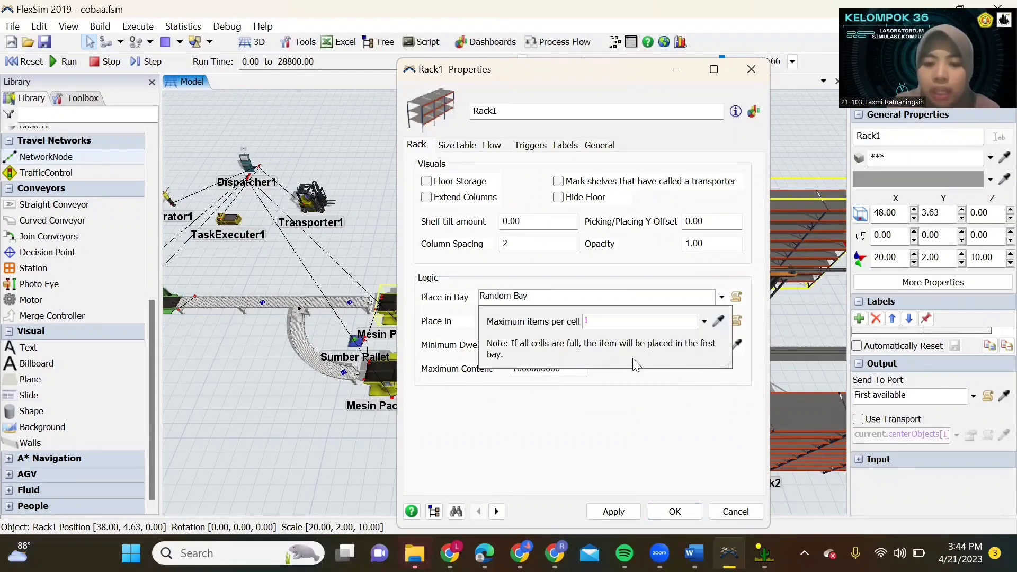
left_click(721, 321)
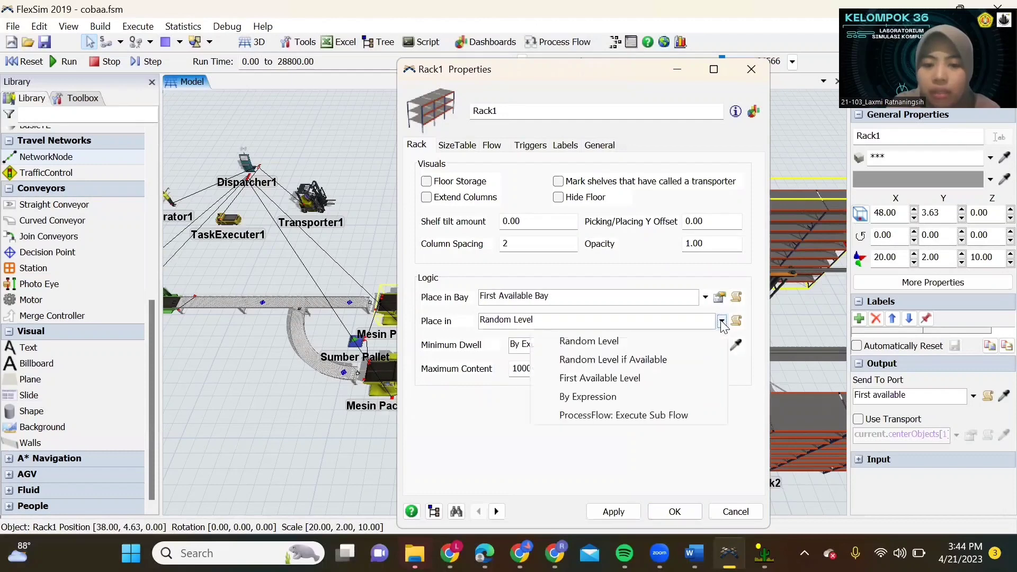
left_click(678, 379)
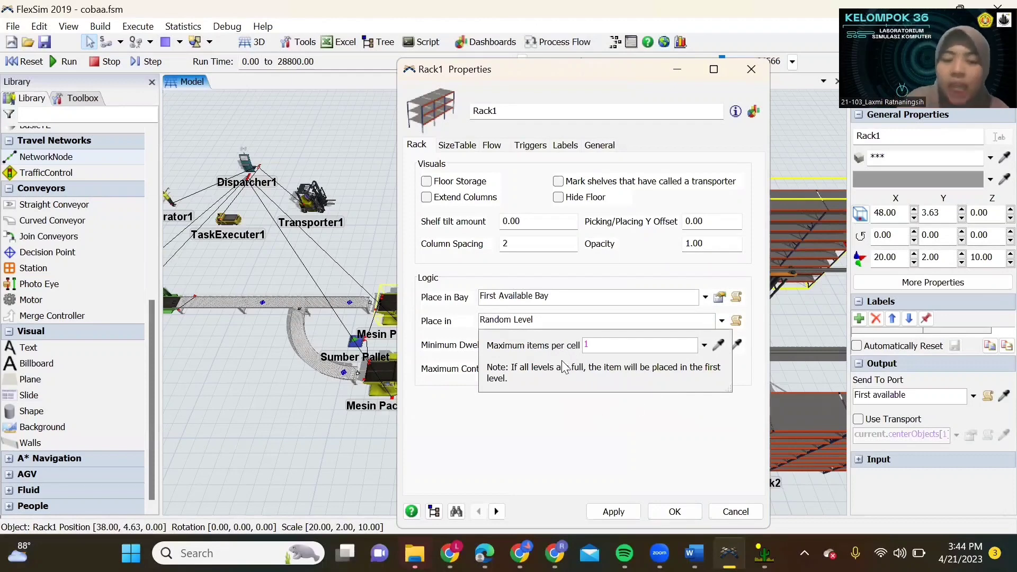
key("Escape")
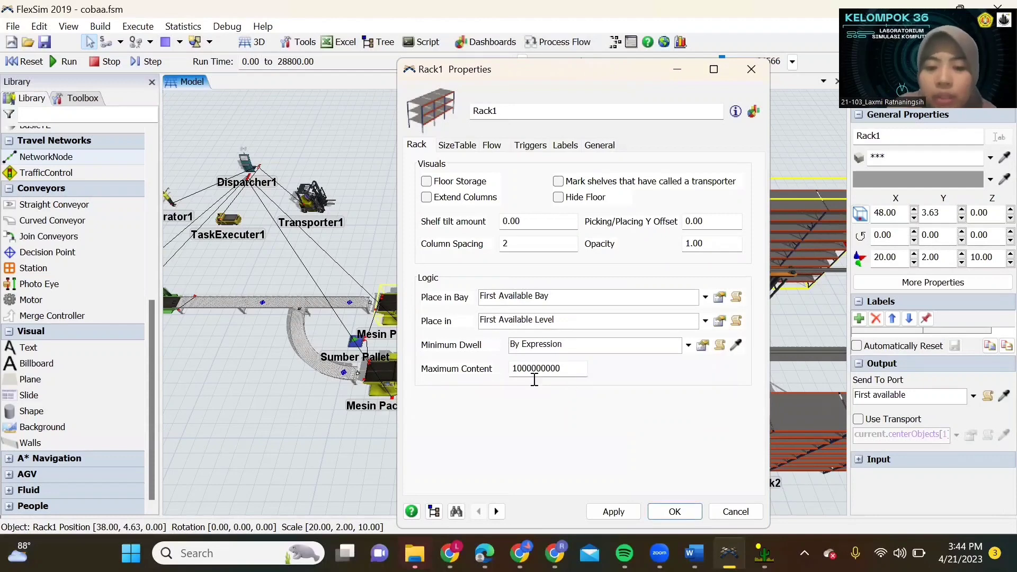
Set the maximum content of Rack1 to 600 and apply the change
double_click(534, 376)
type("6")
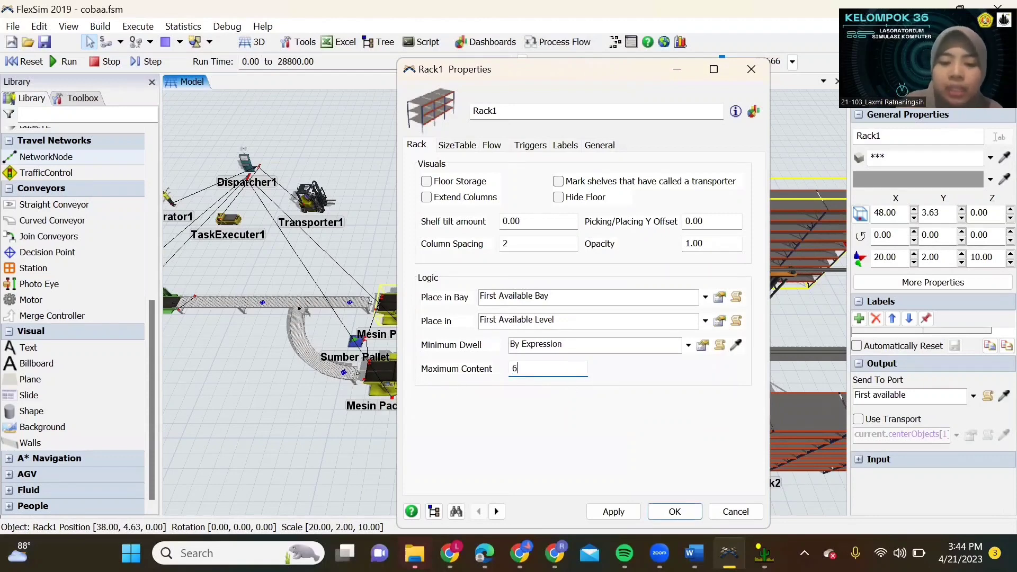
left_click(614, 514)
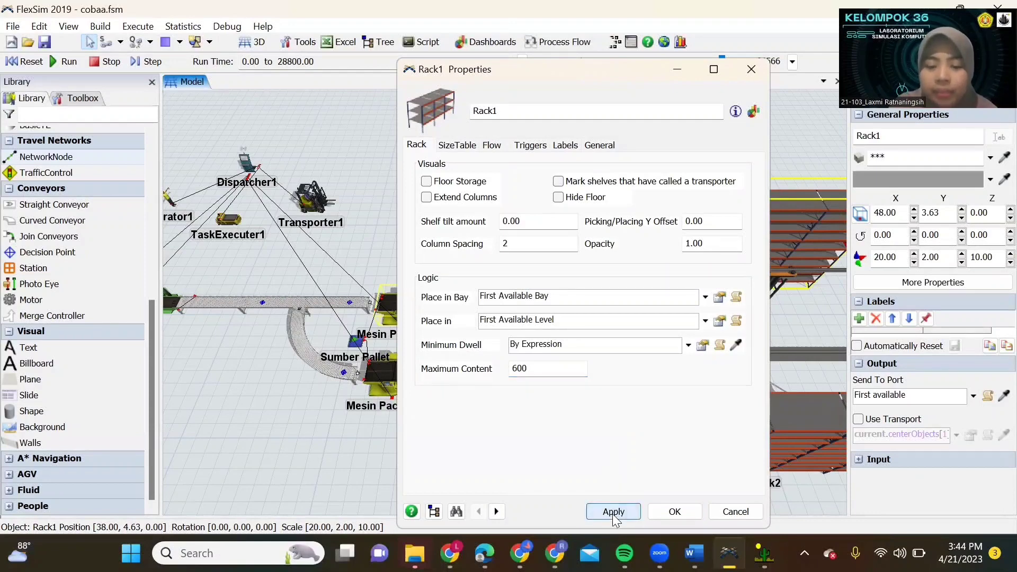
Duplicate bays in Rack1's size table until it has 50 bays, apply the change and accept the properties
left_click(471, 146)
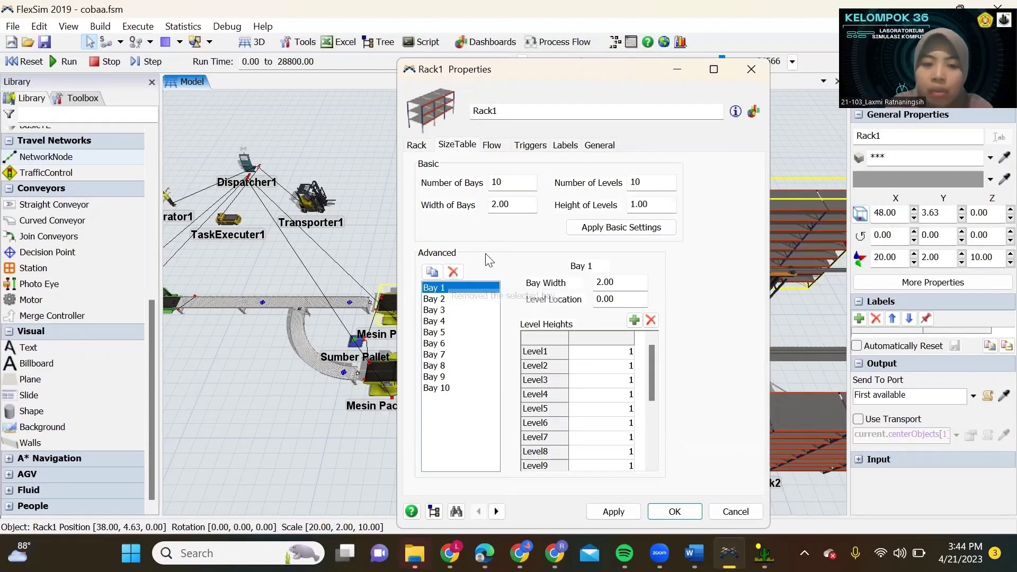
left_click(432, 271)
left_click(432, 272)
left_click(432, 272)
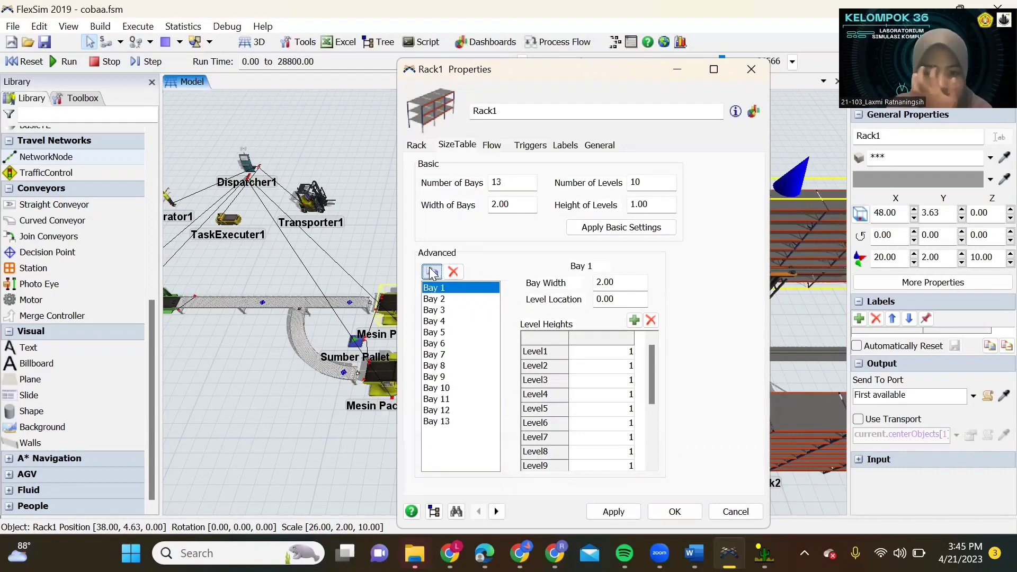
left_click(432, 272)
left_click(433, 272)
left_click(432, 272)
left_click(432, 271)
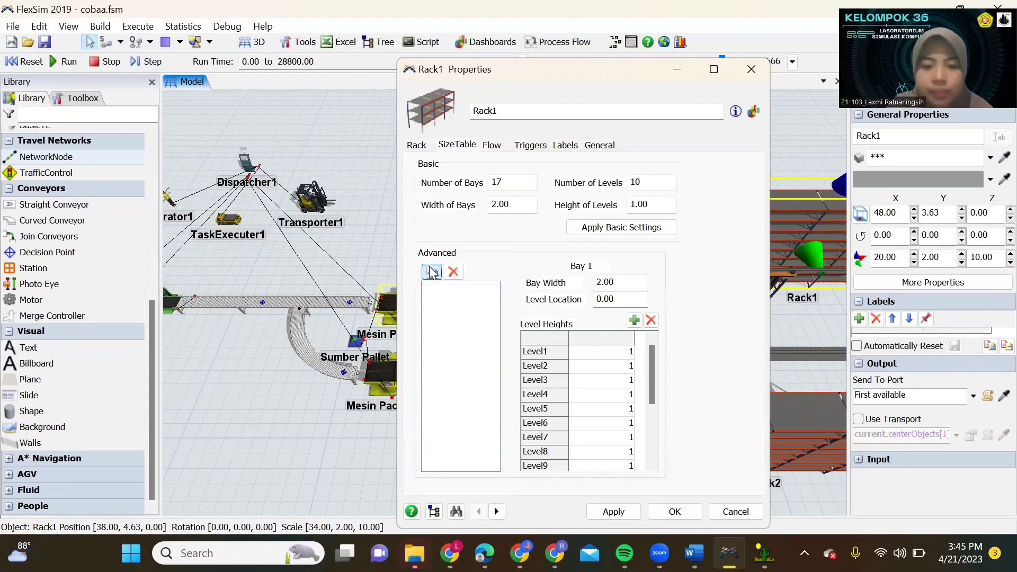
left_click(432, 271)
left_click(432, 272)
left_click(432, 272)
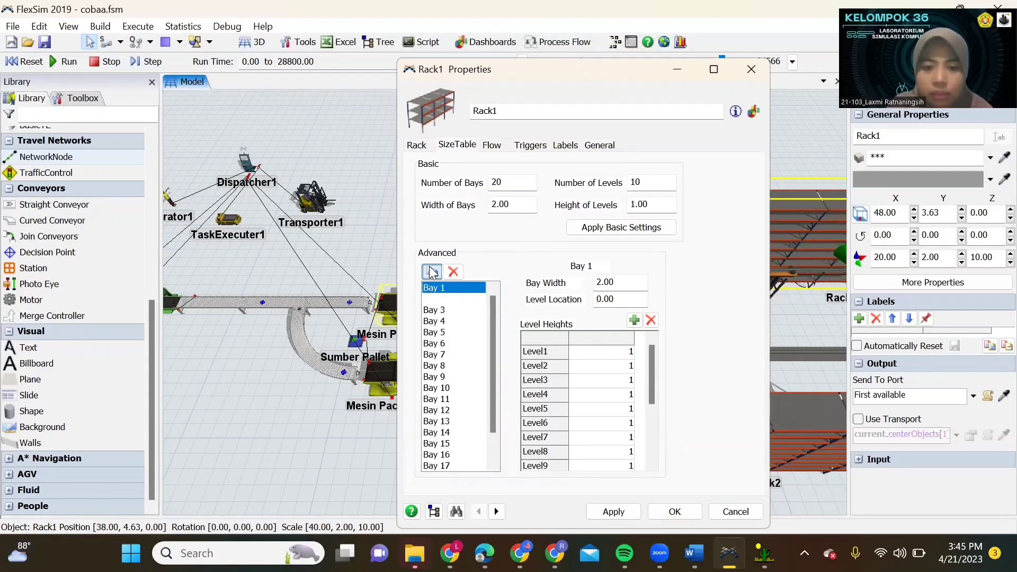
left_click(432, 272)
left_click(432, 272)
left_click(432, 271)
left_click(432, 271)
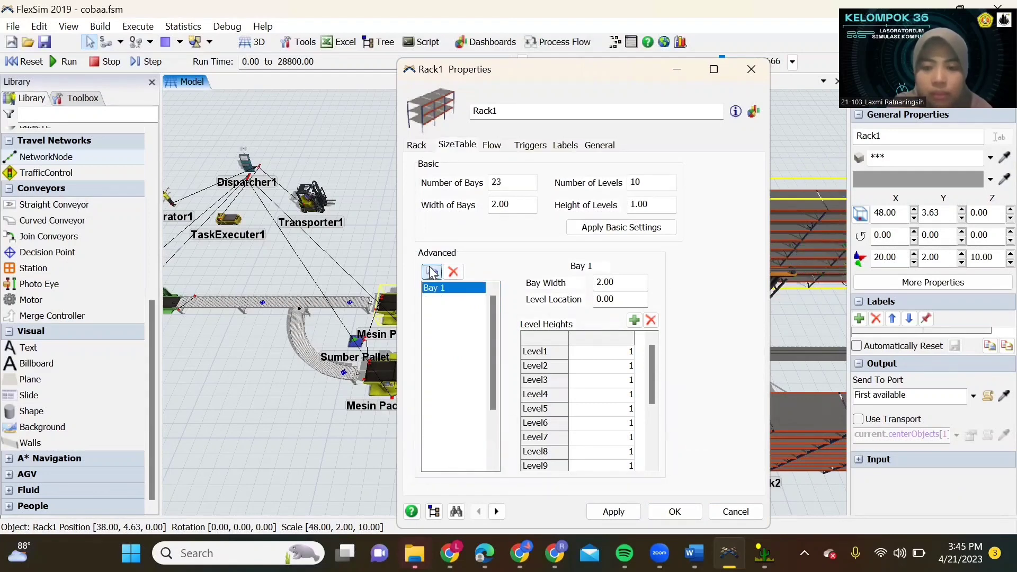
left_click(432, 272)
left_click(432, 272)
left_click(432, 272)
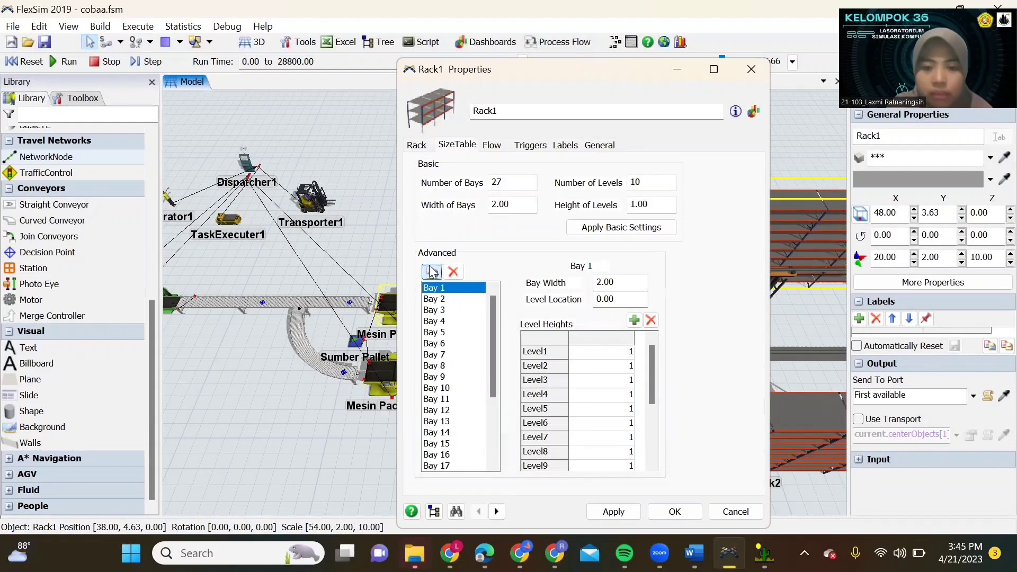
left_click(433, 271)
left_click(432, 272)
left_click(432, 271)
left_click(432, 272)
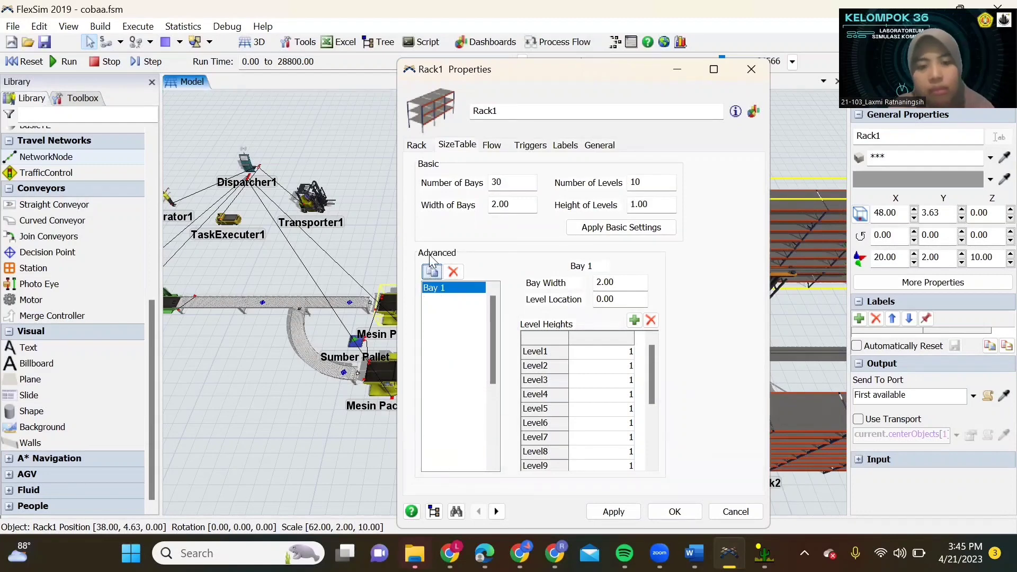
left_click(432, 272)
left_click(432, 271)
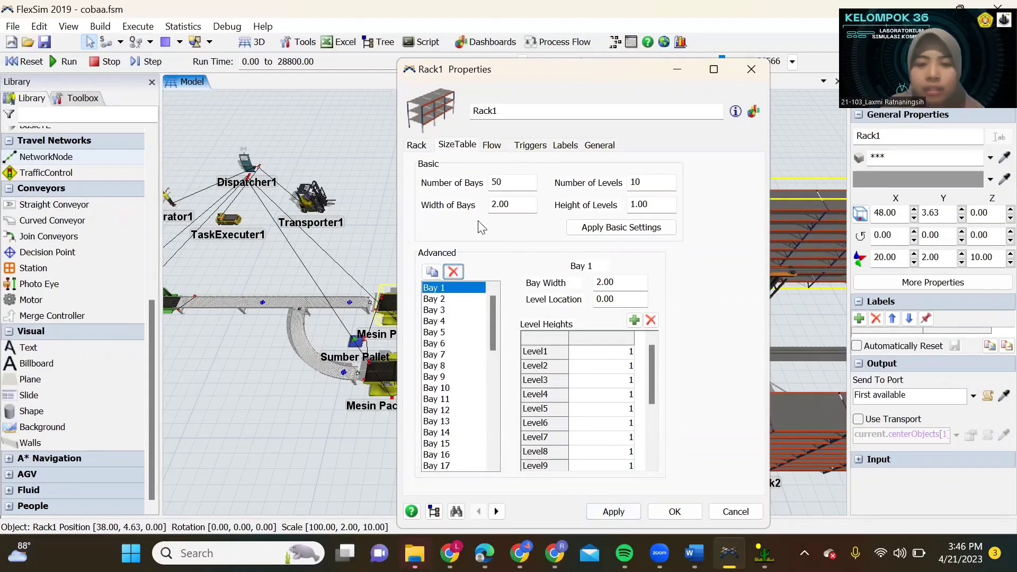
left_click(620, 514)
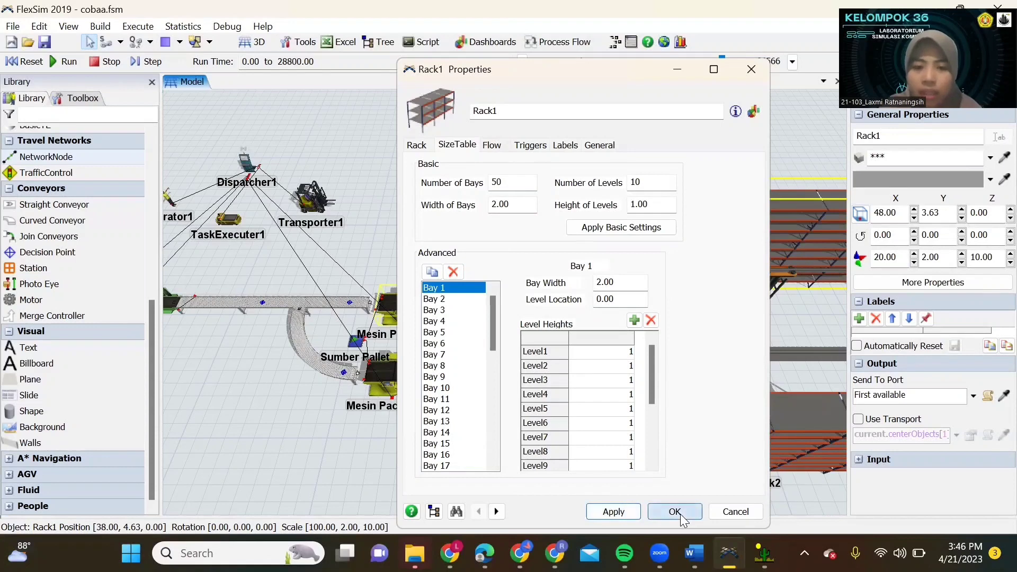
left_click(674, 511)
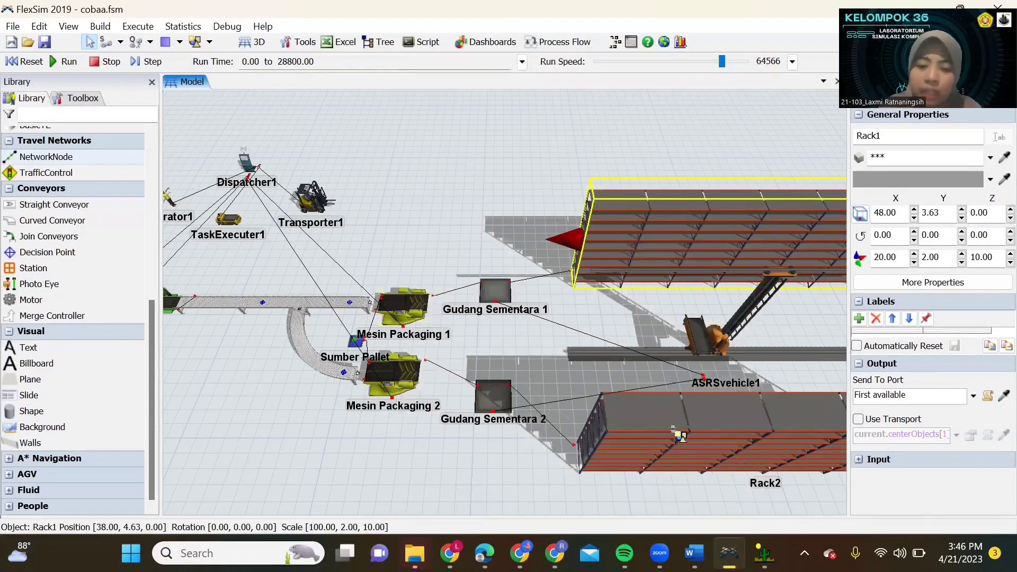
Set Rack2's placement logic to First Available Bay and First Available Level, and its maximum content to 400
left_click_drag(675, 499, 583, 494)
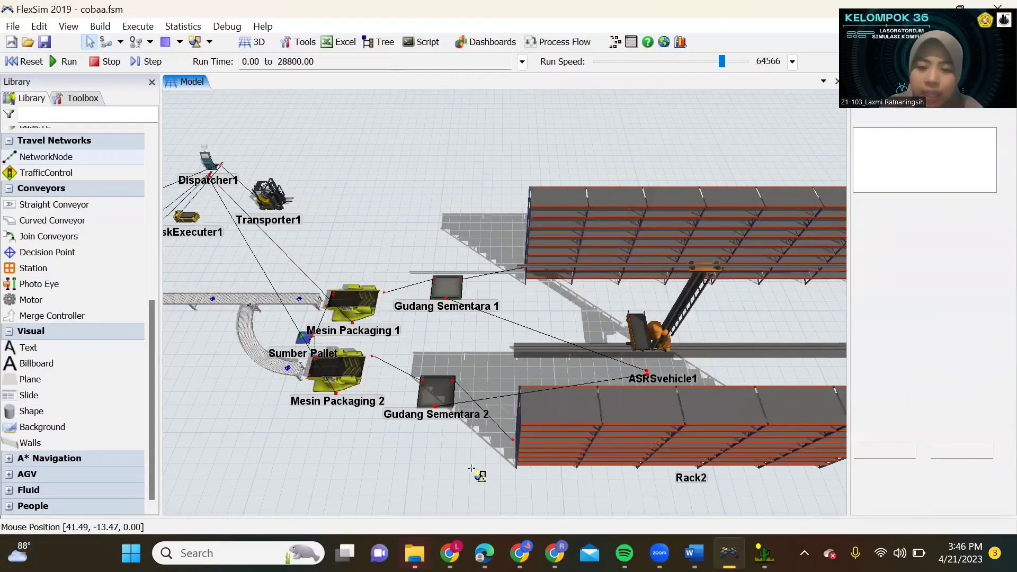
left_click_drag(472, 468, 402, 470)
left_click(418, 403)
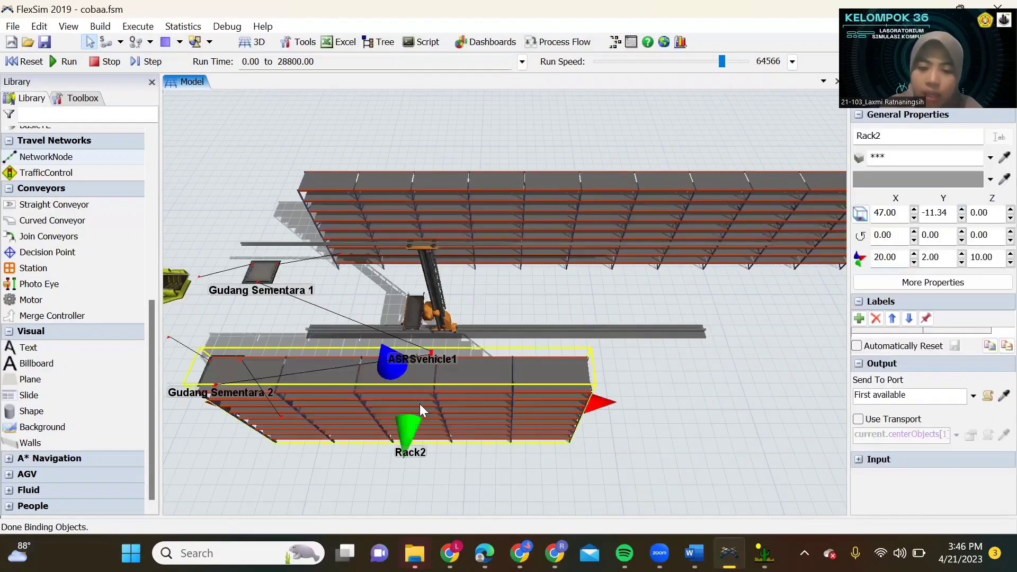
double_click(420, 404)
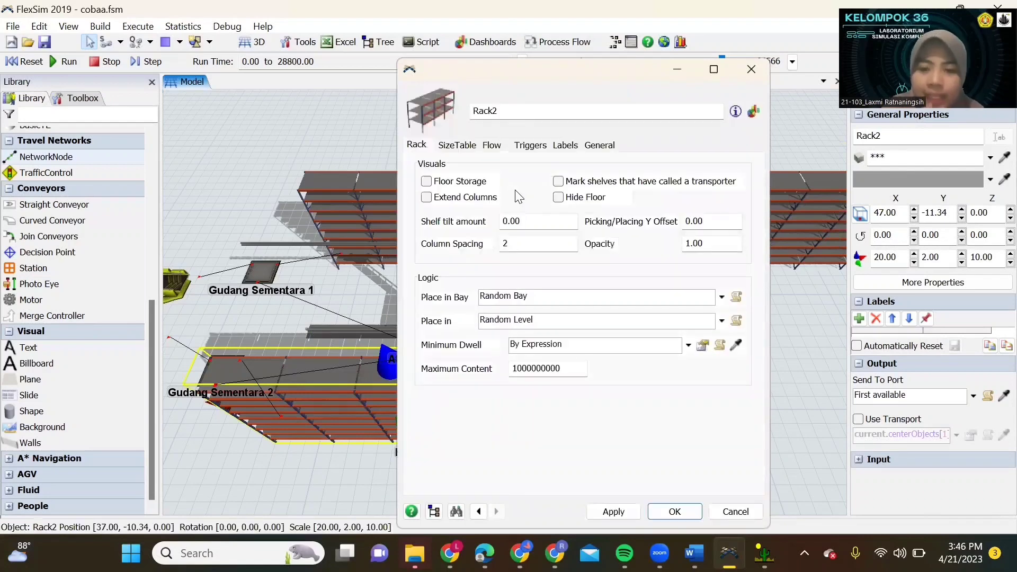
left_click(721, 297)
left_click(671, 337)
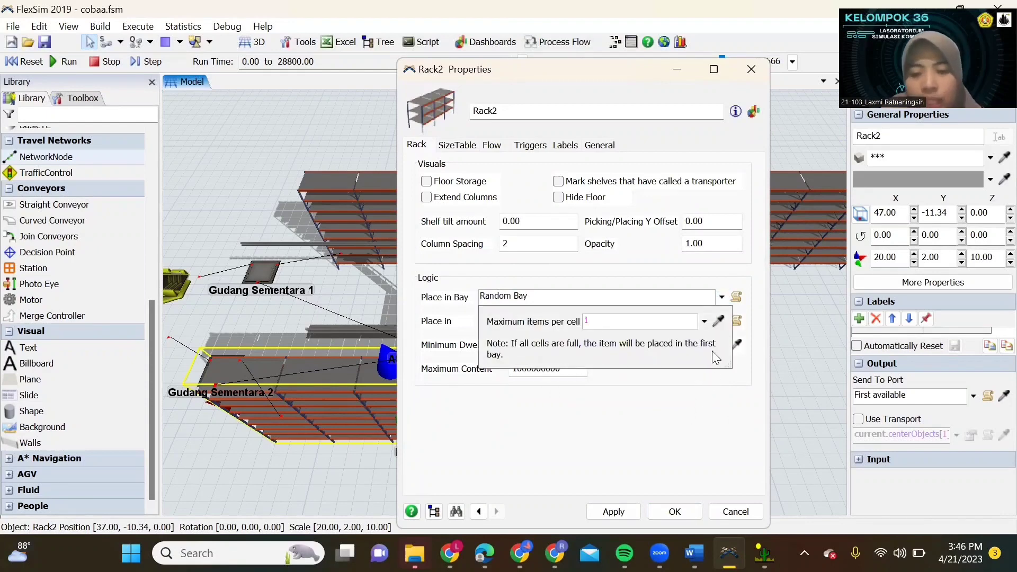
key("Return")
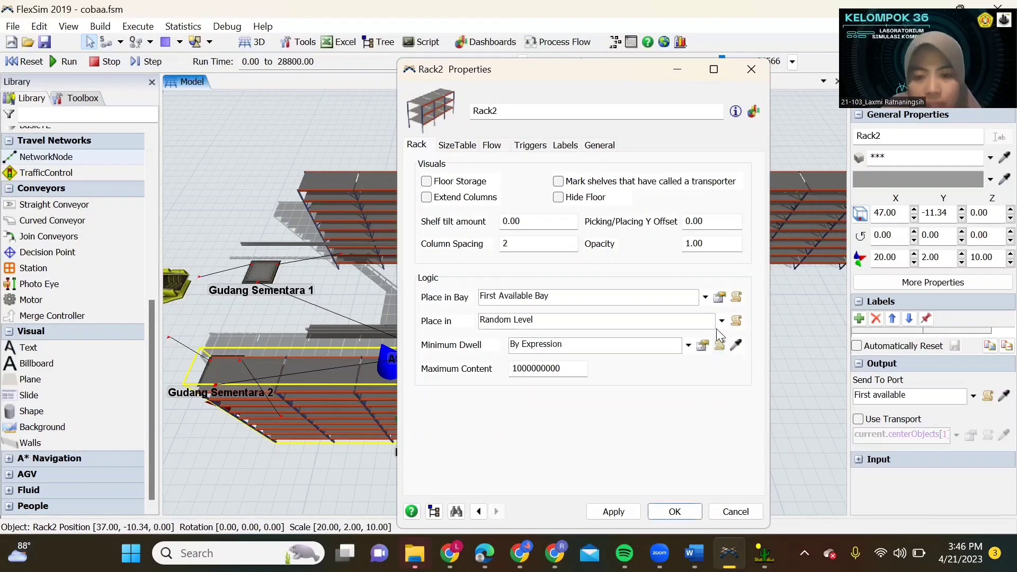
left_click(722, 321)
left_click(694, 379)
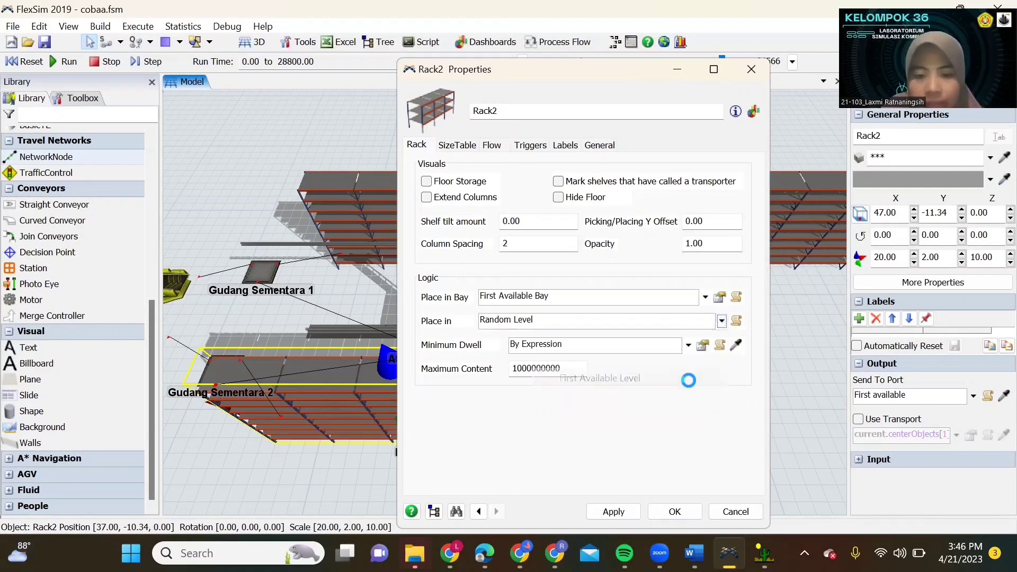
left_click(589, 421)
left_click_drag(564, 370, 482, 367)
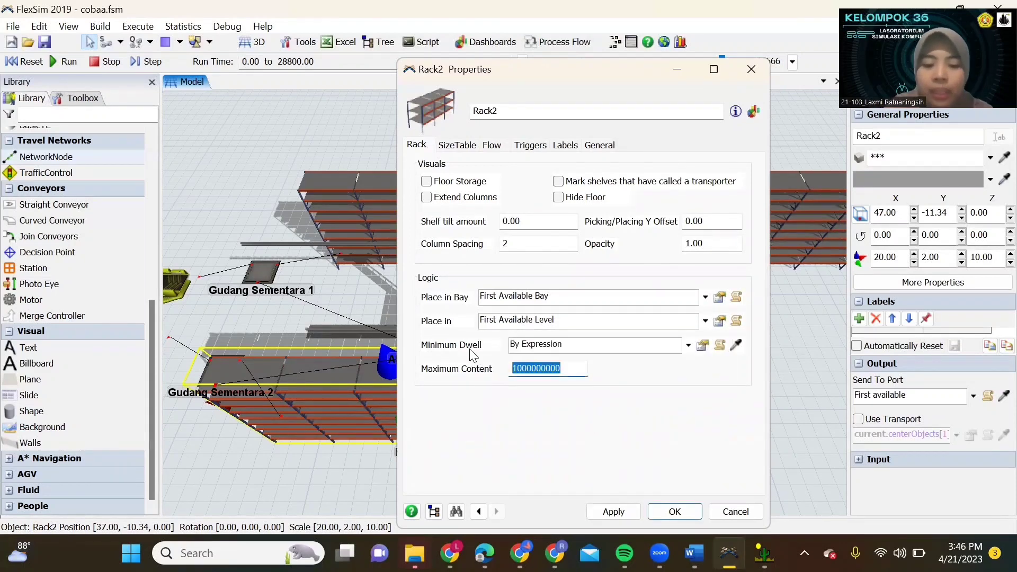
type("400")
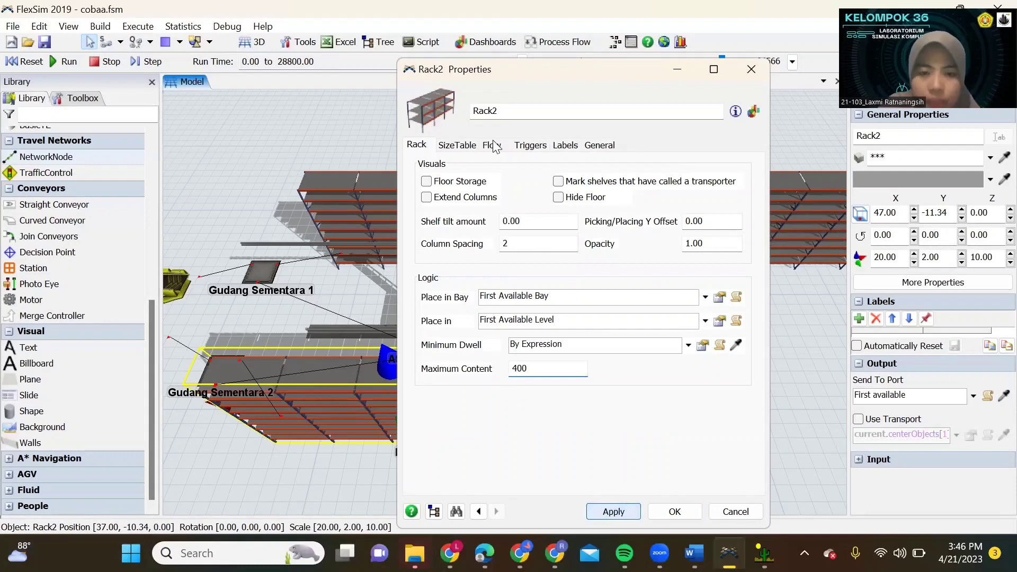
Duplicate bays in Rack2's size table until it has 50 bays, apply the change and accept the properties
left_click(454, 145)
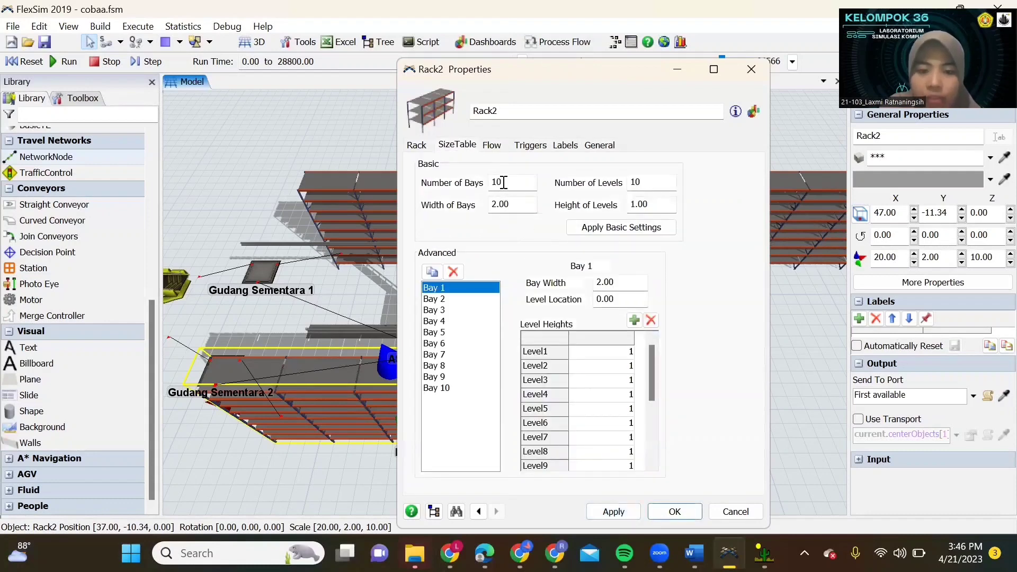
left_click(431, 272)
left_click(431, 271)
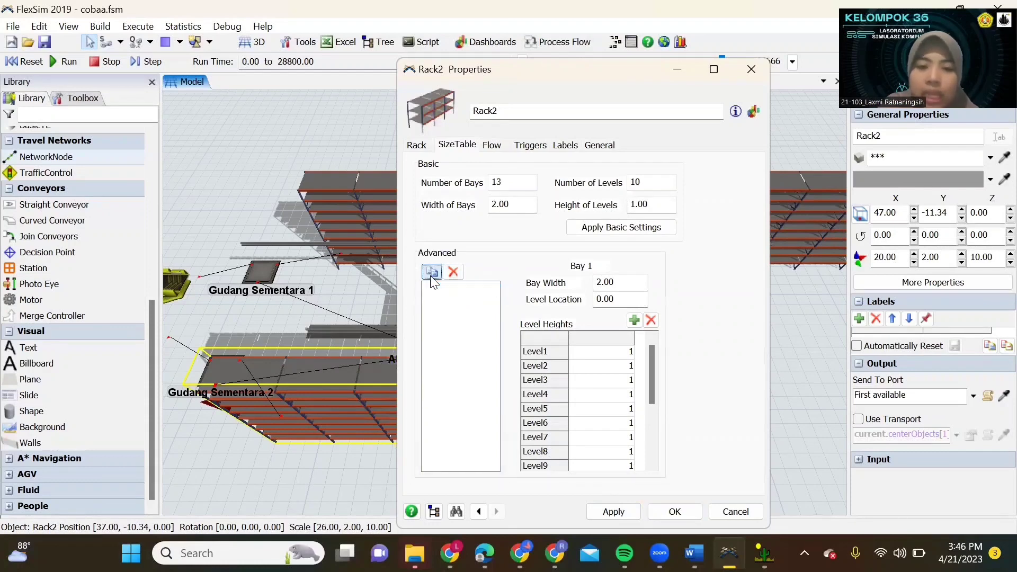
left_click(431, 271)
left_click(431, 272)
left_click(431, 273)
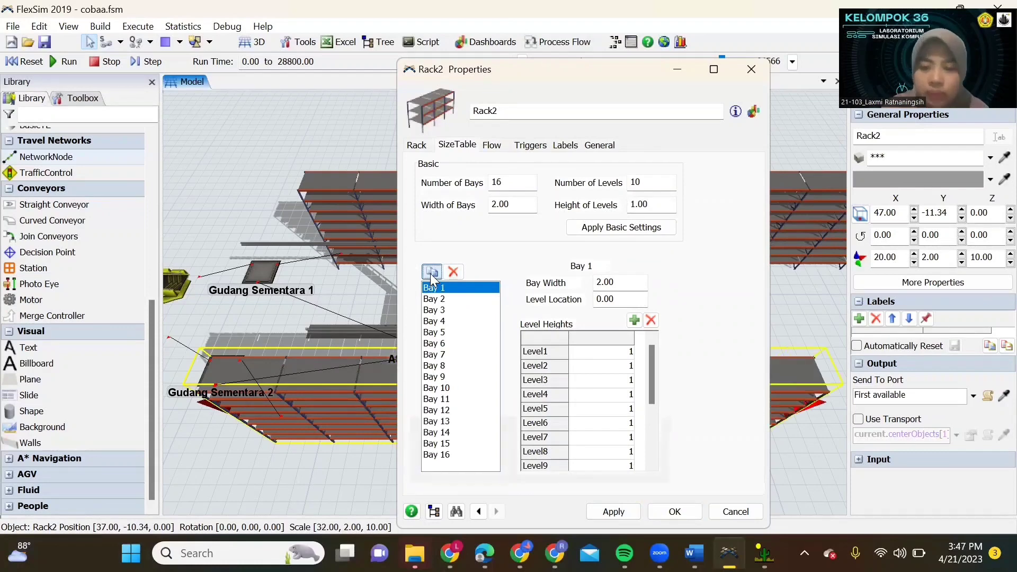
left_click(432, 272)
left_click(434, 274)
left_click(438, 275)
left_click(437, 274)
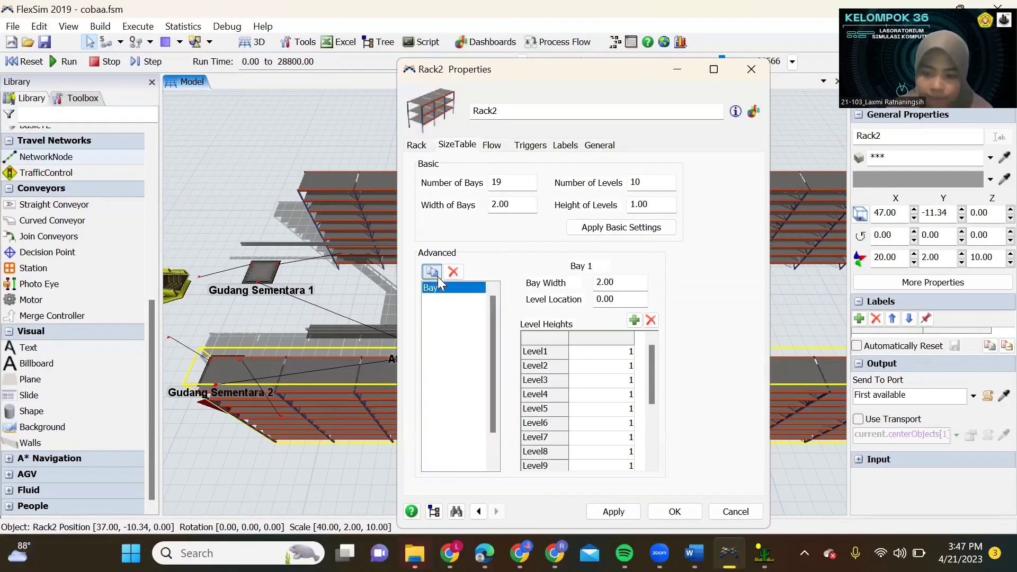
left_click(438, 274)
left_click(438, 276)
left_click(439, 277)
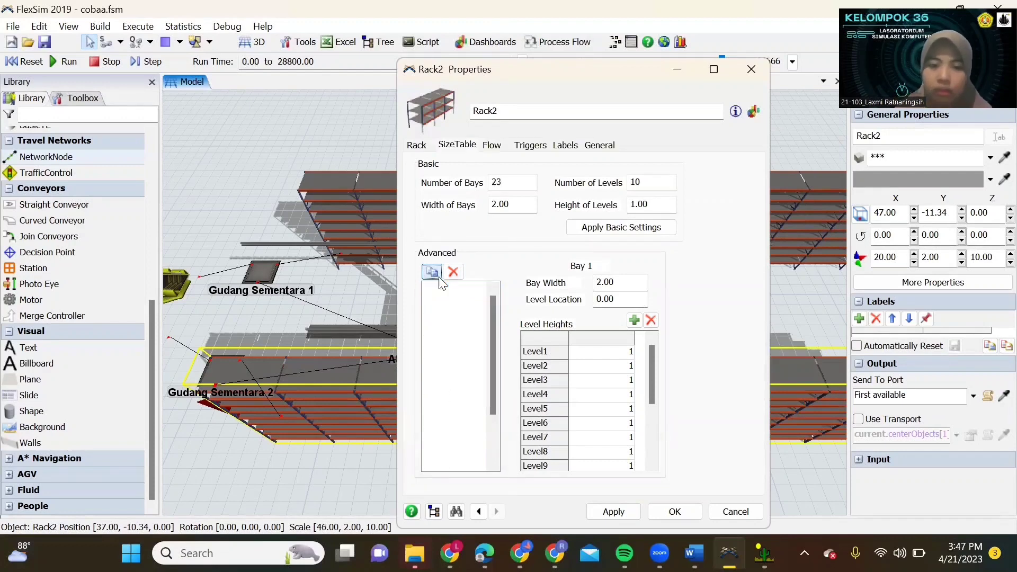
left_click(439, 276)
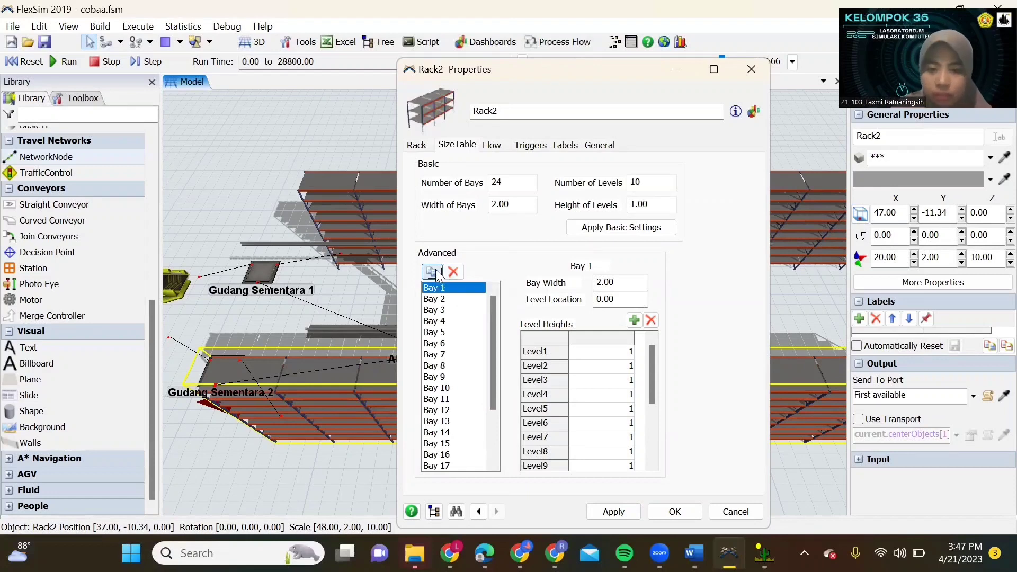
left_click(432, 272)
left_click(432, 272)
left_click(432, 273)
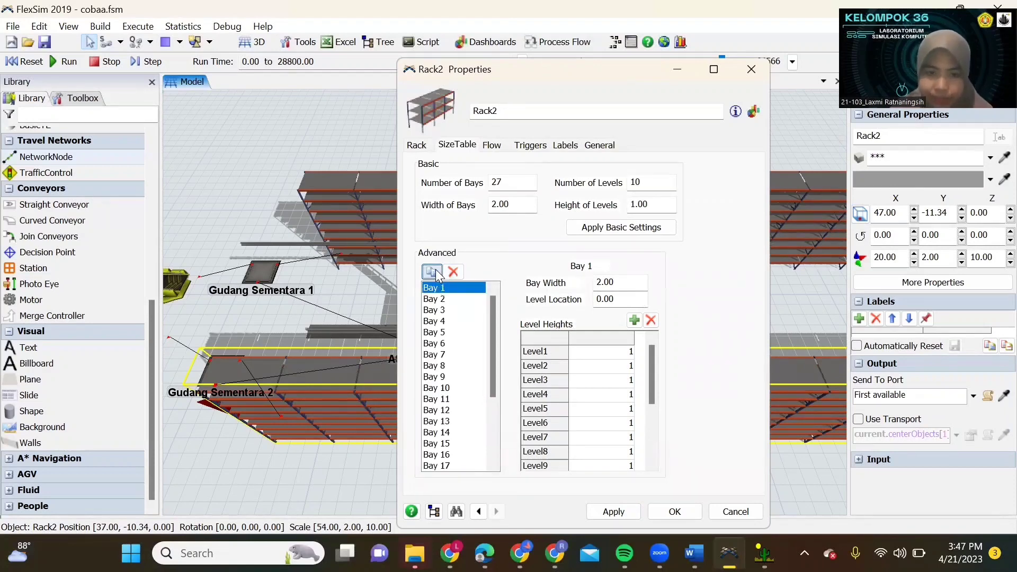
left_click(432, 272)
left_click(432, 272)
left_click(432, 272)
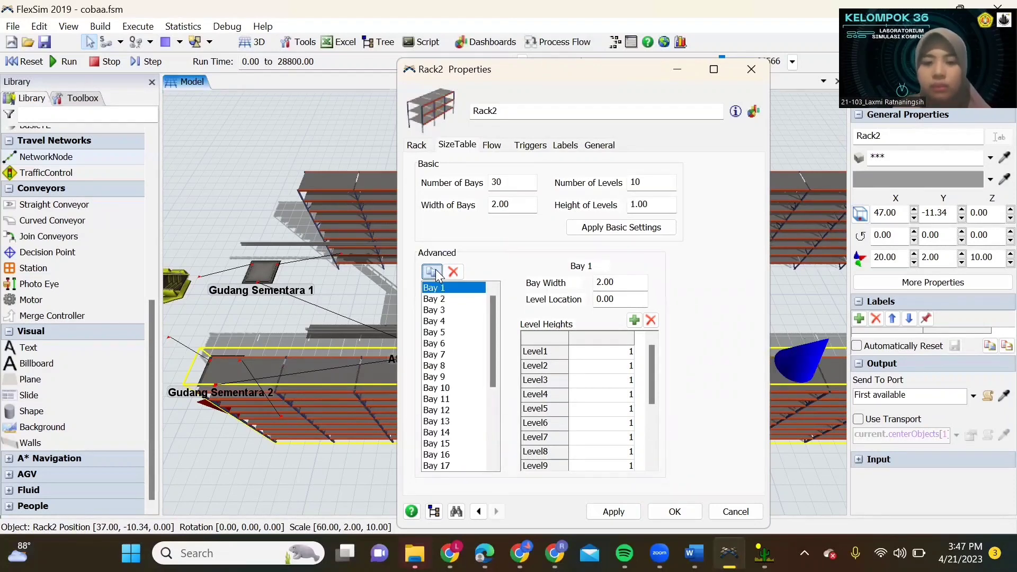
left_click(432, 273)
left_click(432, 272)
left_click(432, 272)
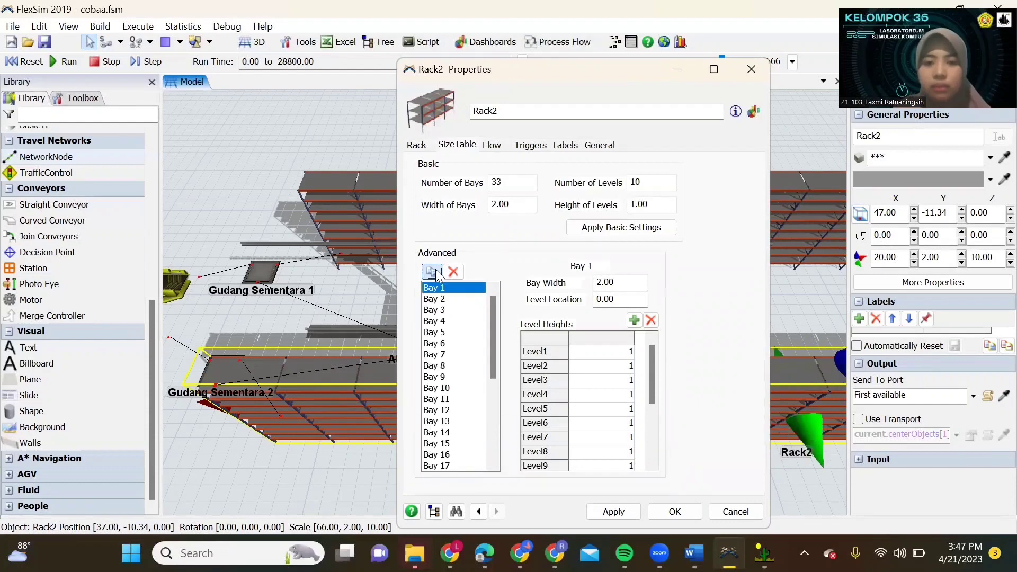
left_click(432, 273)
left_click(432, 272)
left_click(432, 272)
left_click(432, 272)
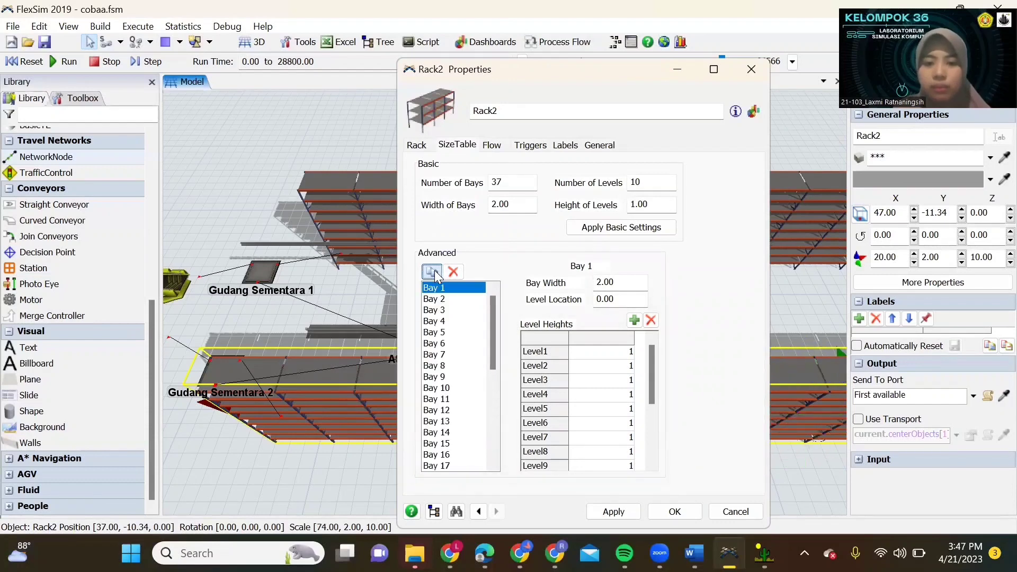
left_click(432, 273)
left_click(432, 272)
left_click(432, 272)
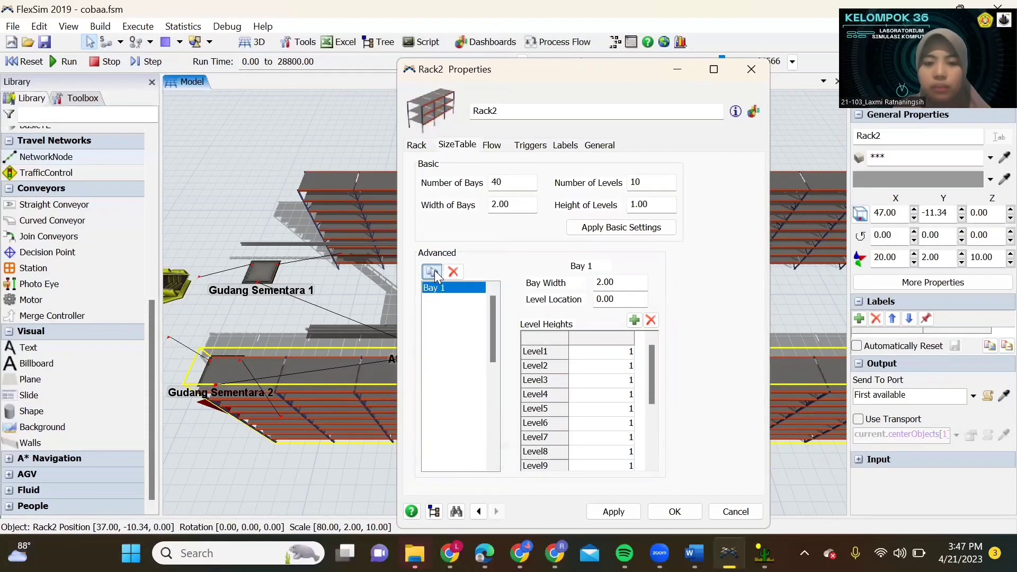
left_click(432, 272)
left_click(432, 273)
left_click(432, 272)
left_click(432, 272)
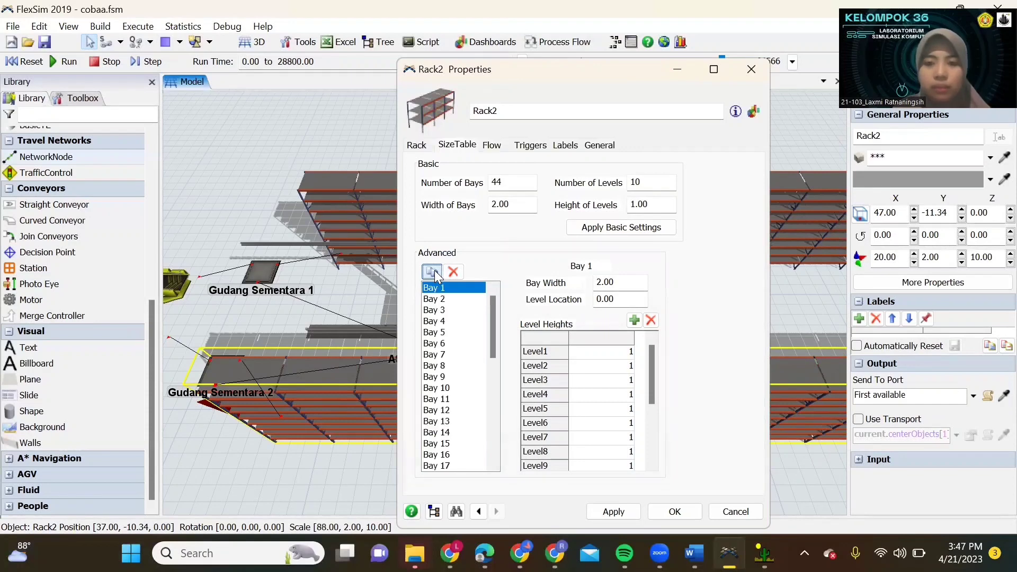
left_click(432, 272)
left_click(432, 272)
left_click(433, 272)
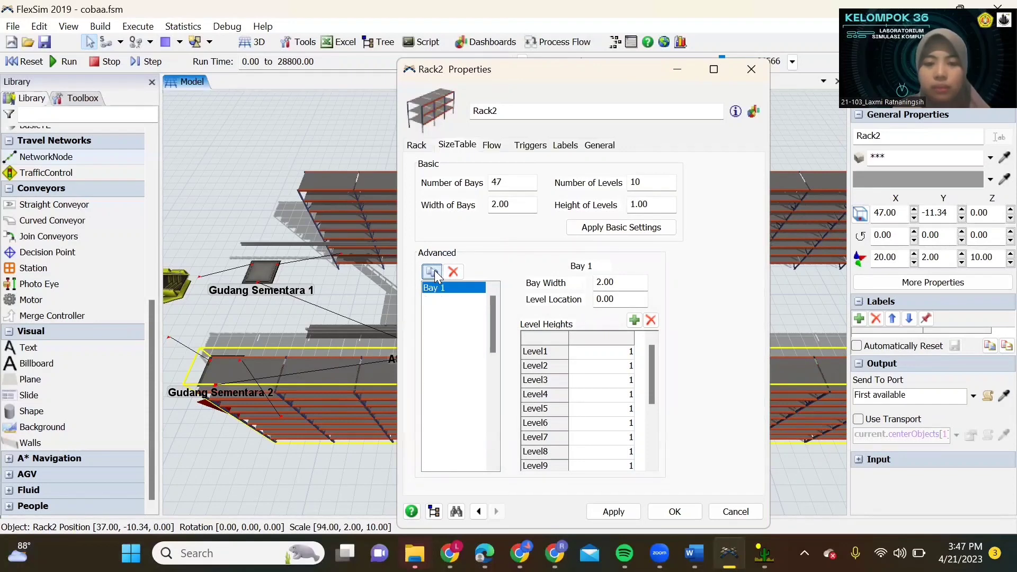
left_click(432, 273)
left_click(432, 272)
left_click(432, 272)
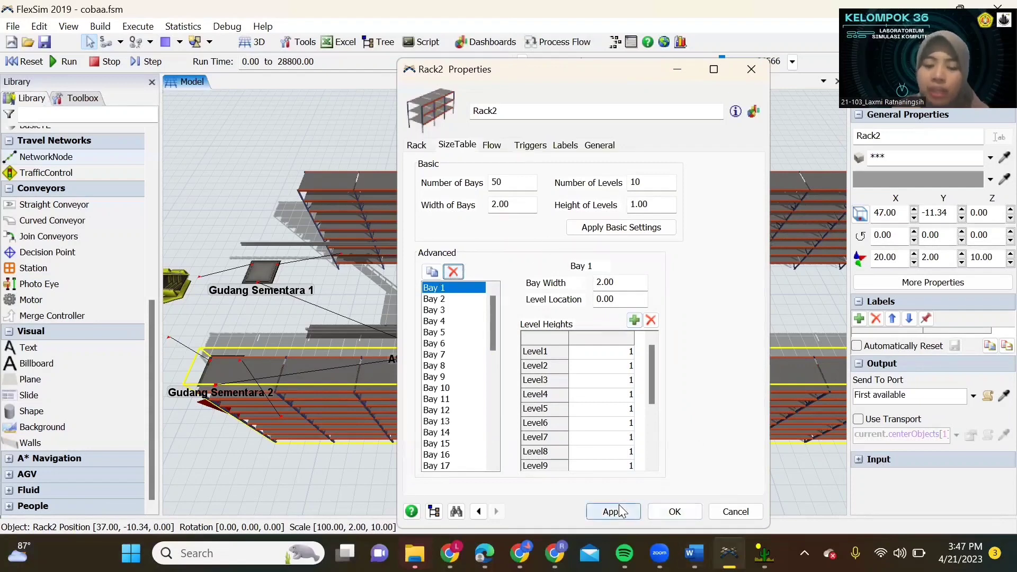
left_click(615, 511)
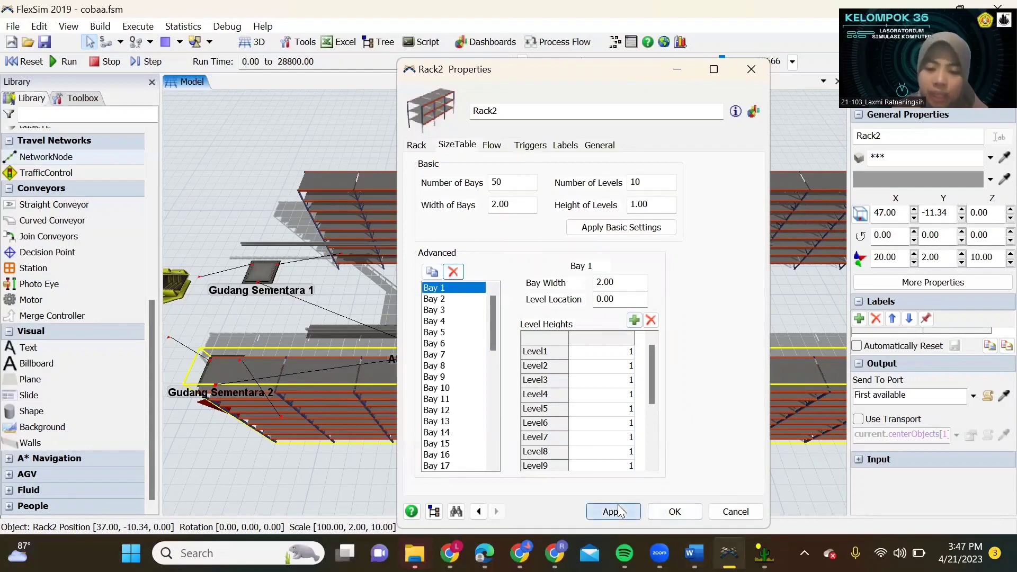
left_click(683, 512)
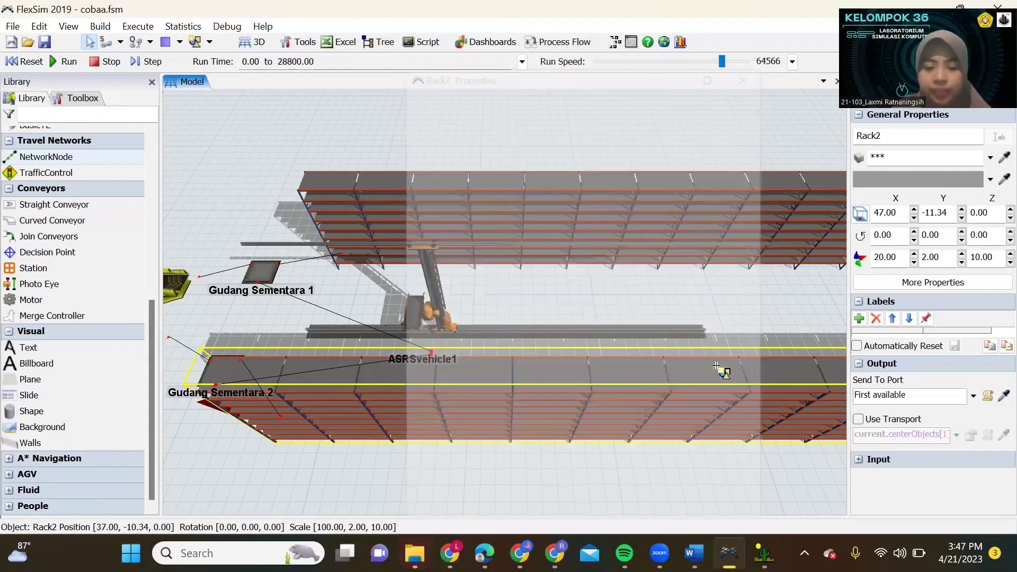
left_click_drag(621, 458, 824, 452)
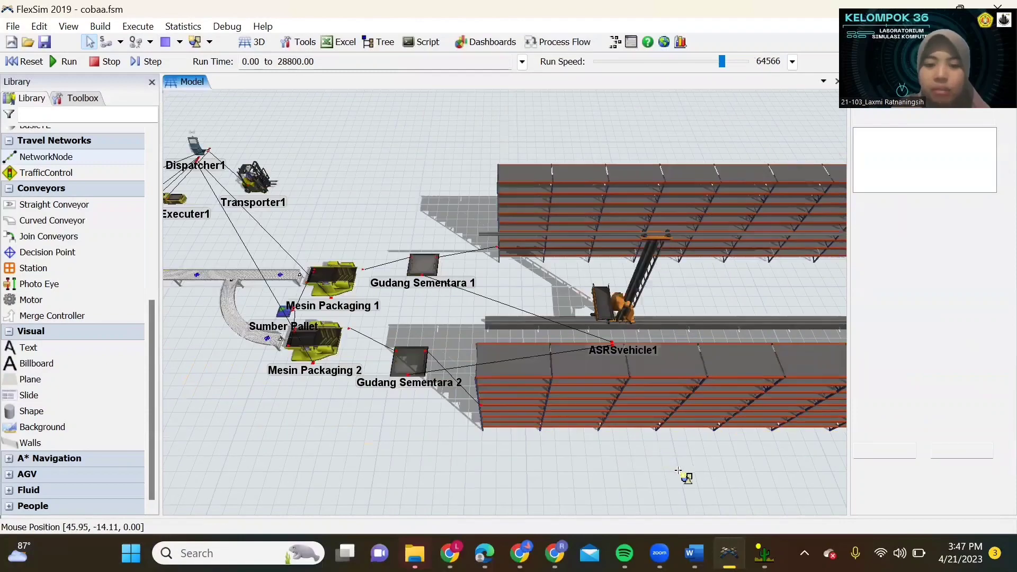
Set Dispatcher1 to pass tasks by Shortest Distance, with the queue strategy Sort by TaskSequence Priority, and accept the properties
left_click_drag(690, 477, 796, 489)
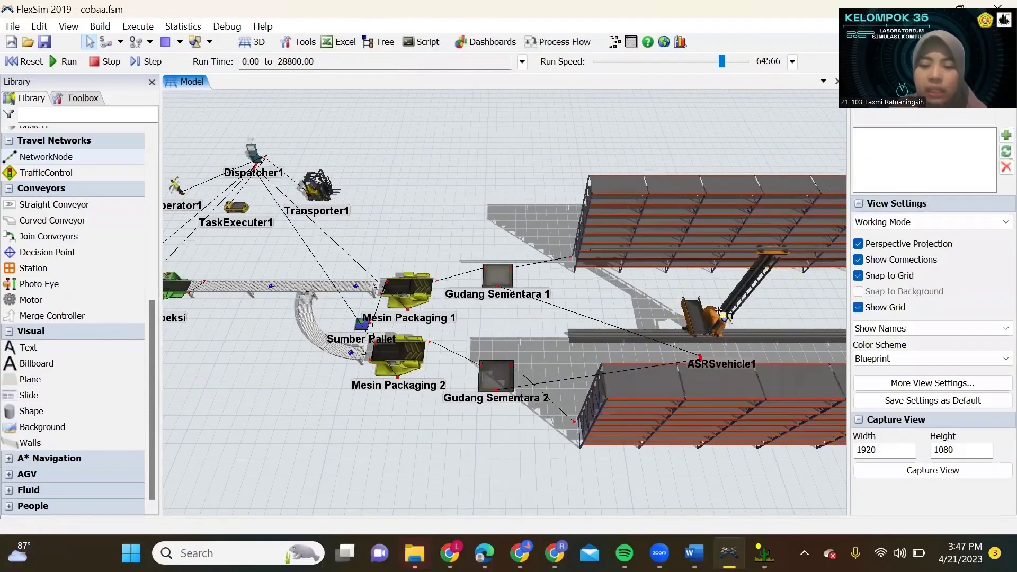
left_click_drag(329, 412, 614, 450)
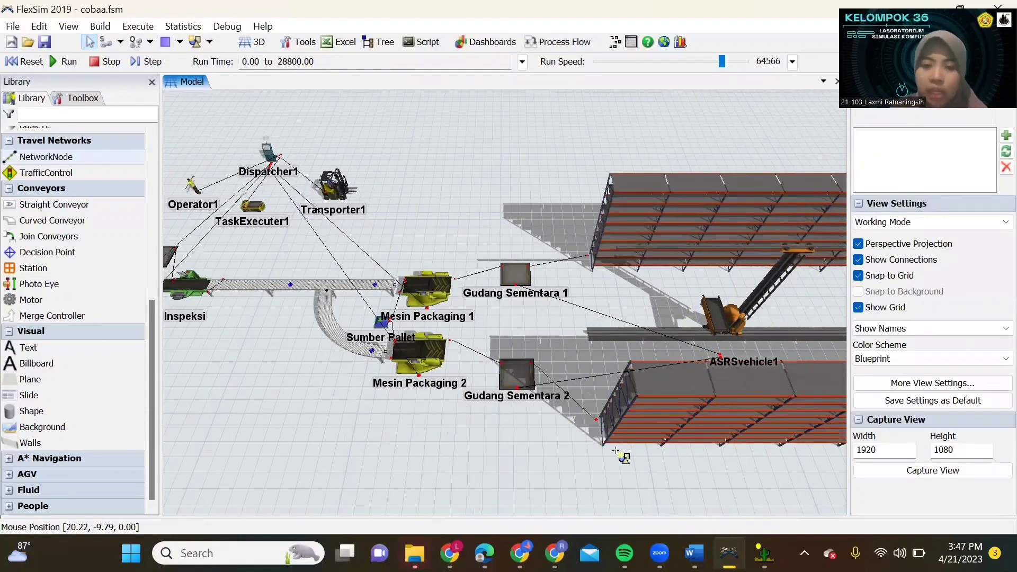
left_click_drag(393, 163, 416, 200)
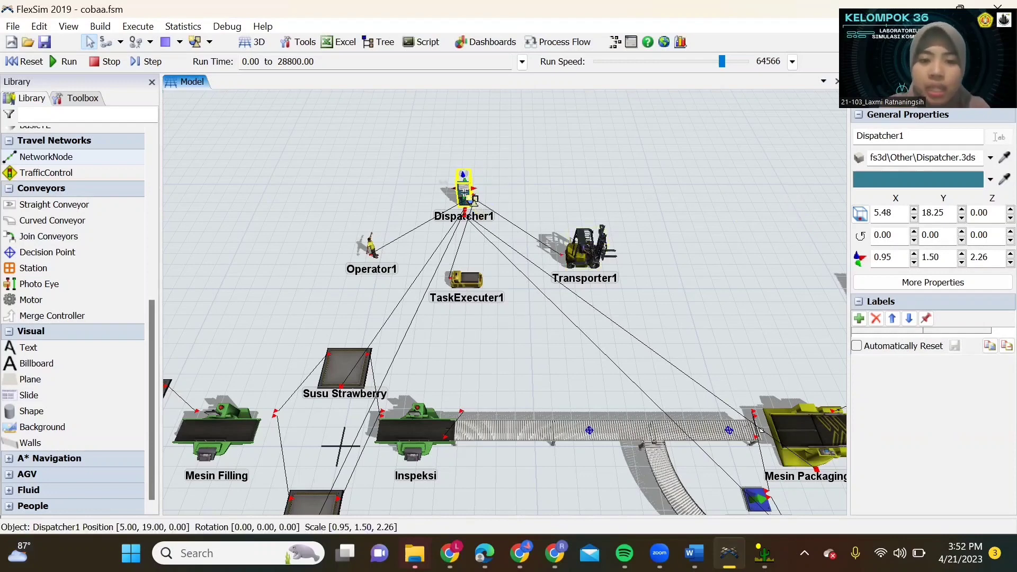
double_click(475, 199)
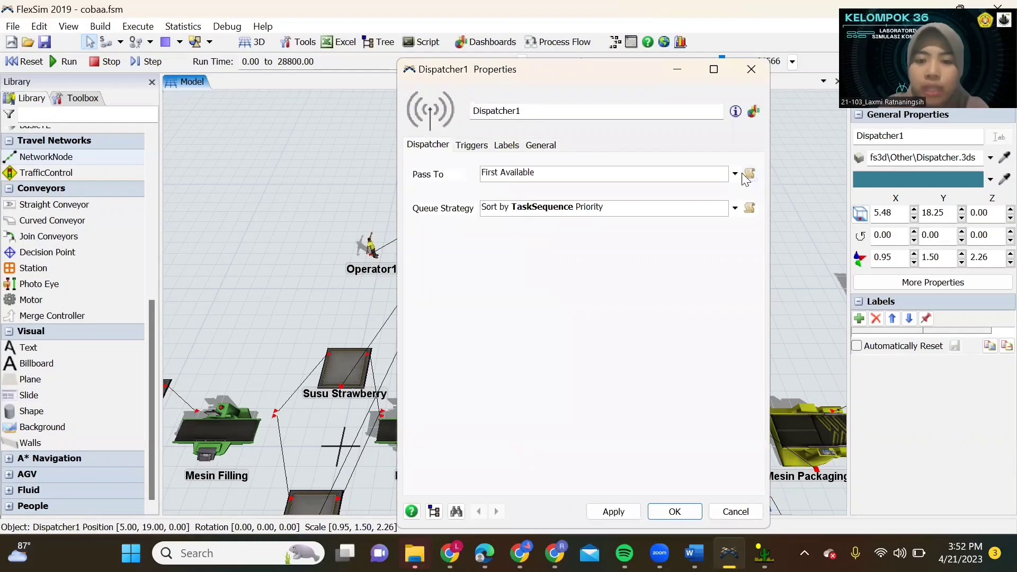
left_click(735, 174)
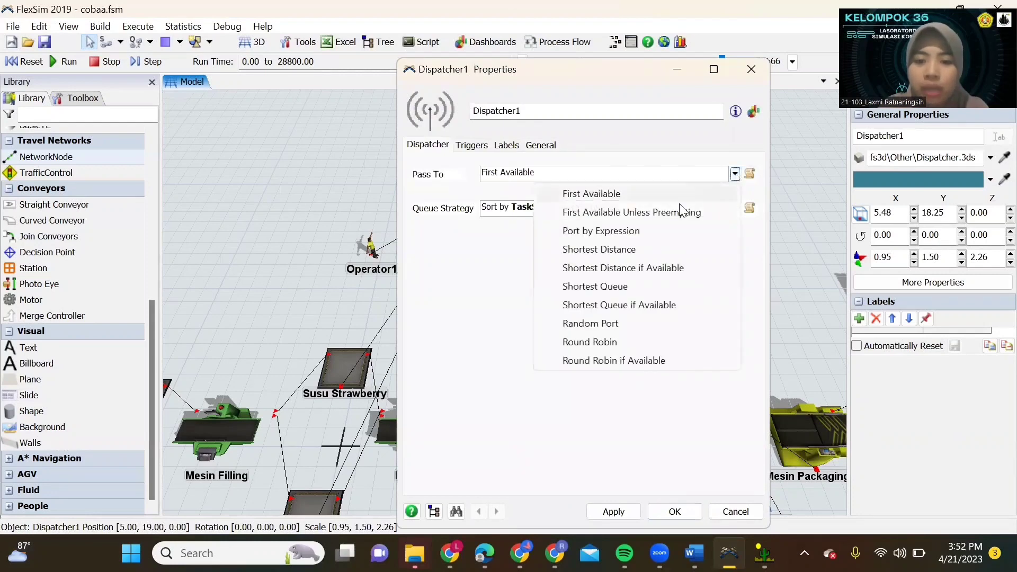
left_click(634, 249)
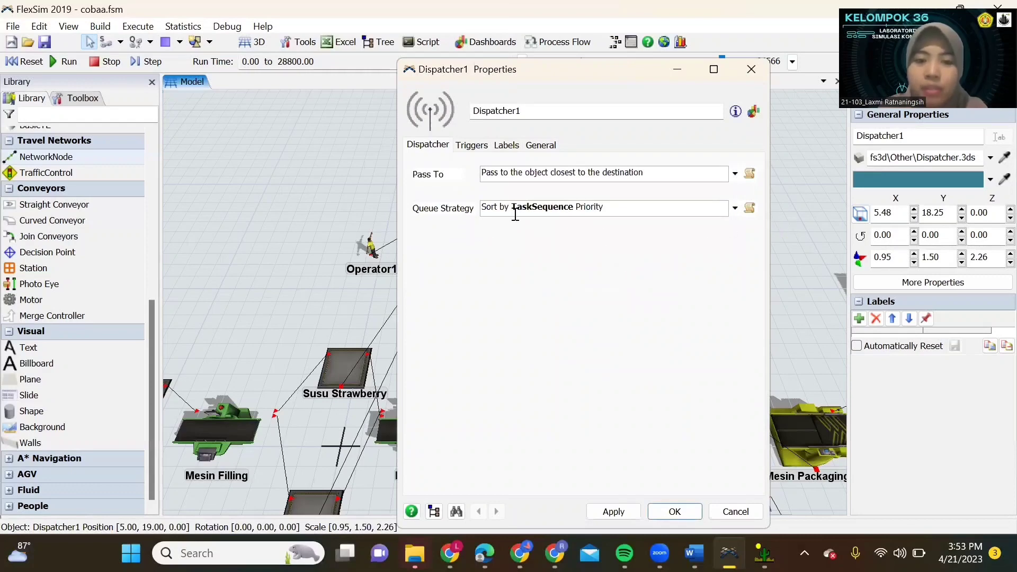
left_click(734, 208)
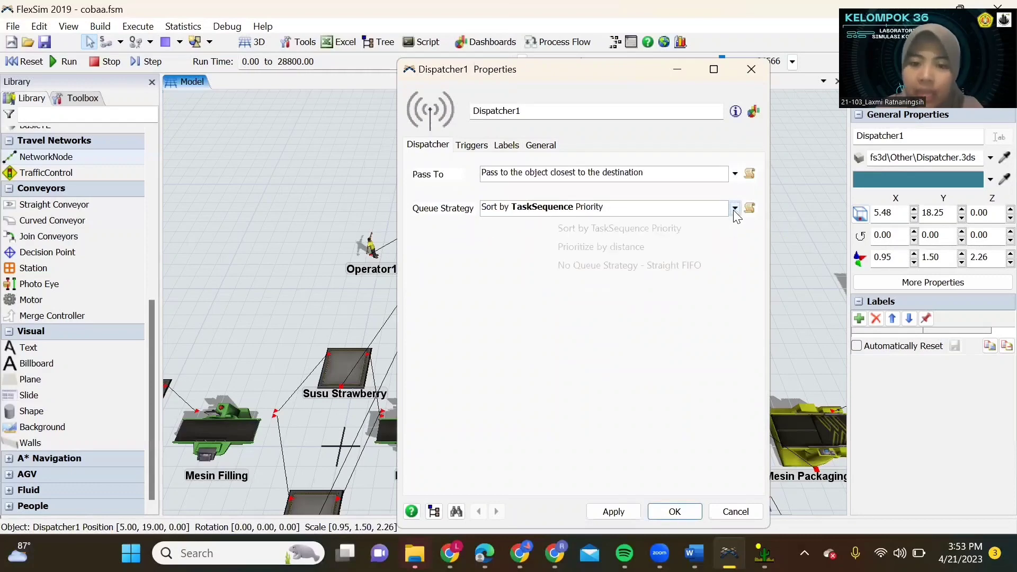
left_click(692, 228)
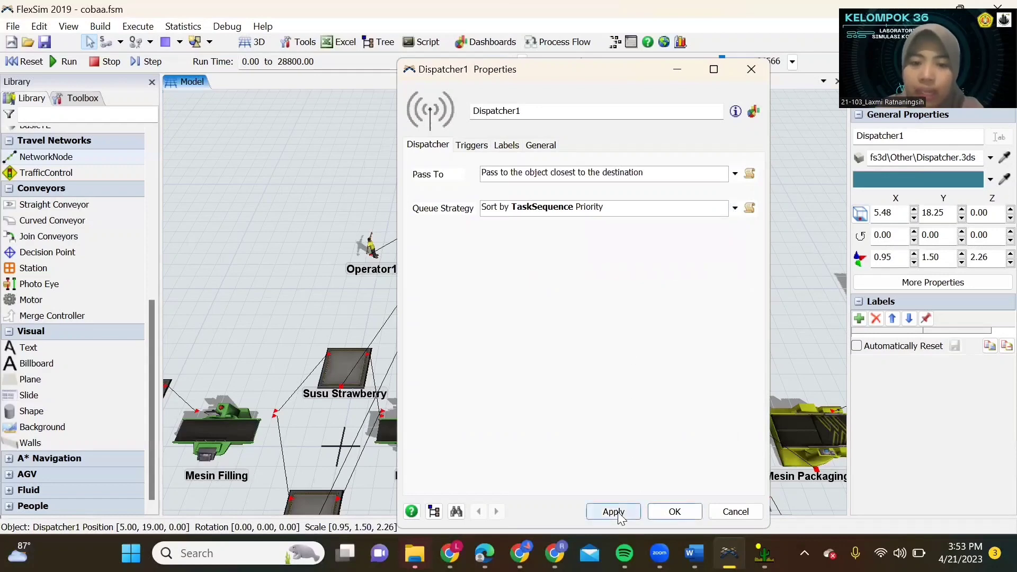
left_click(678, 512)
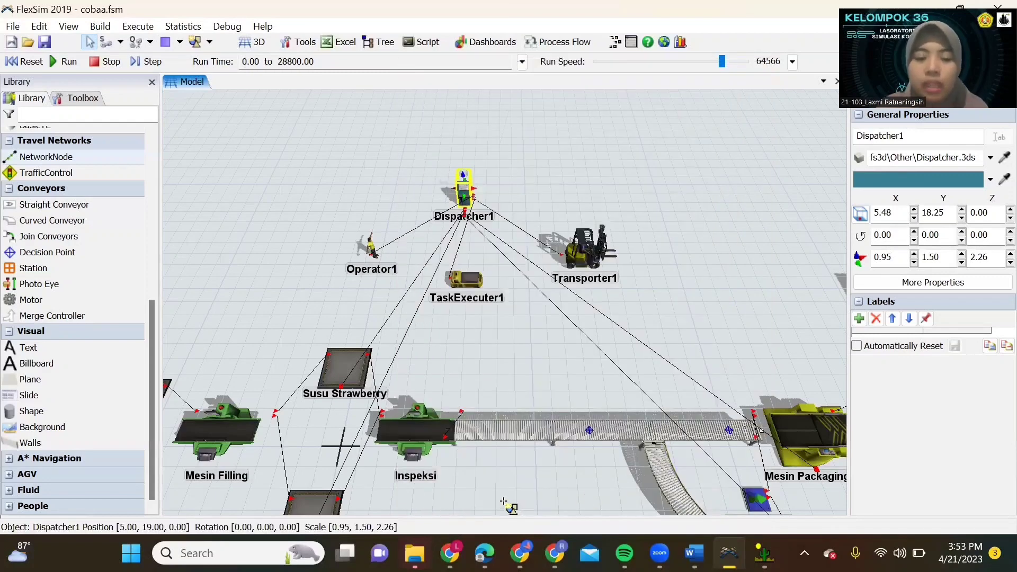
Add a new time table to the breakdowns of the Inspeksi processor
left_click(508, 483)
left_click_drag(540, 426, 547, 403)
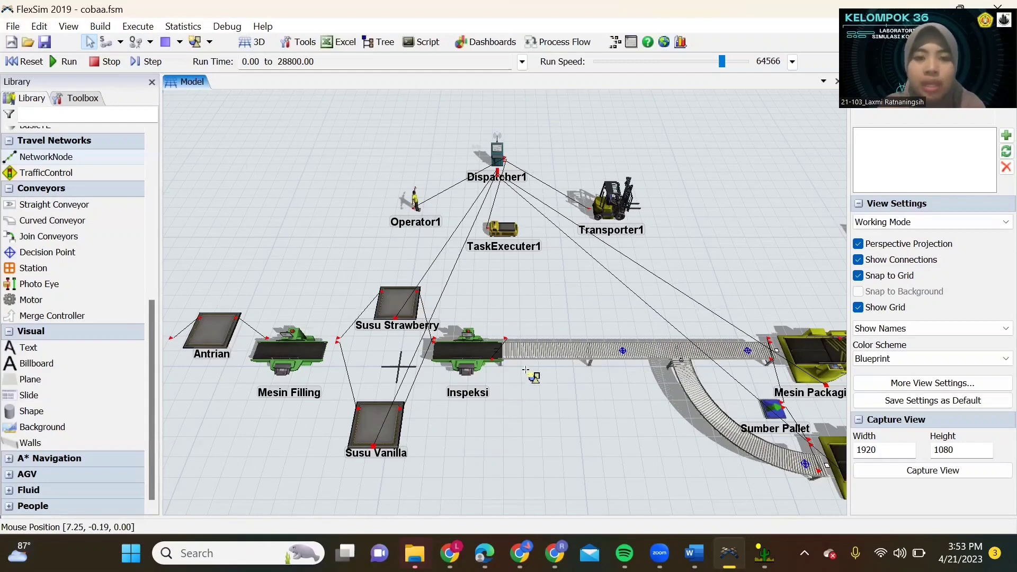
left_click(479, 374)
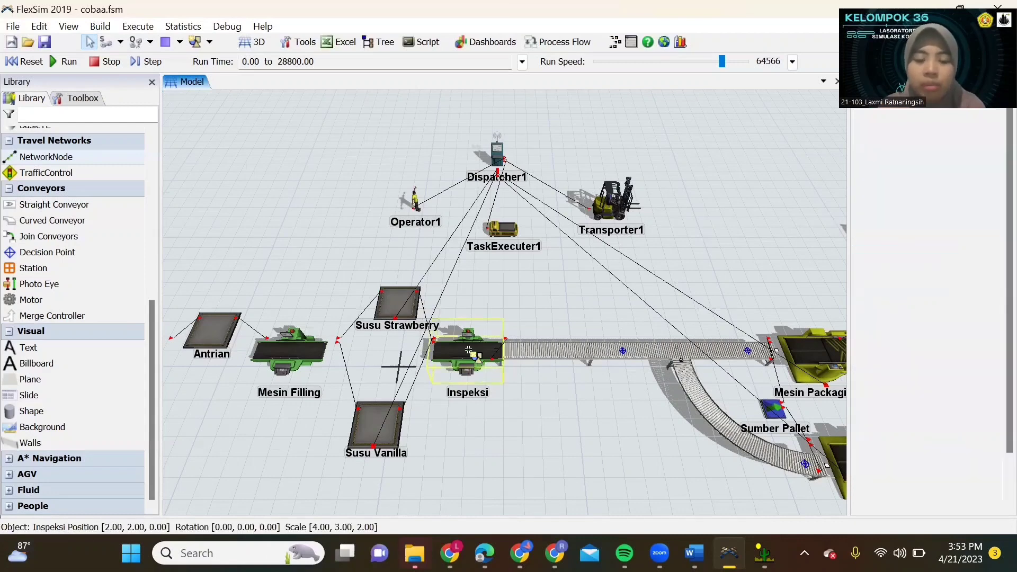
double_click(469, 354)
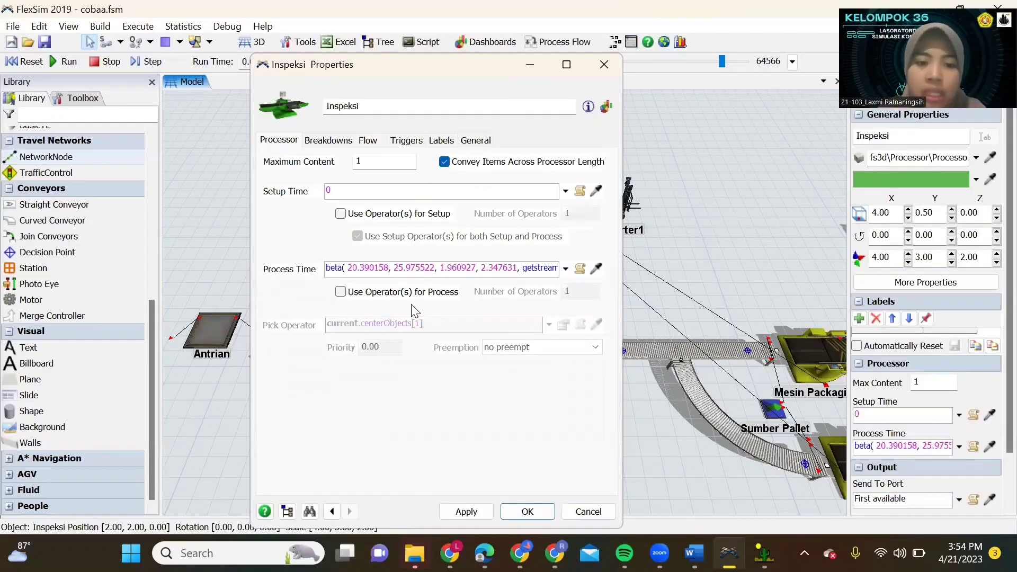
left_click(336, 142)
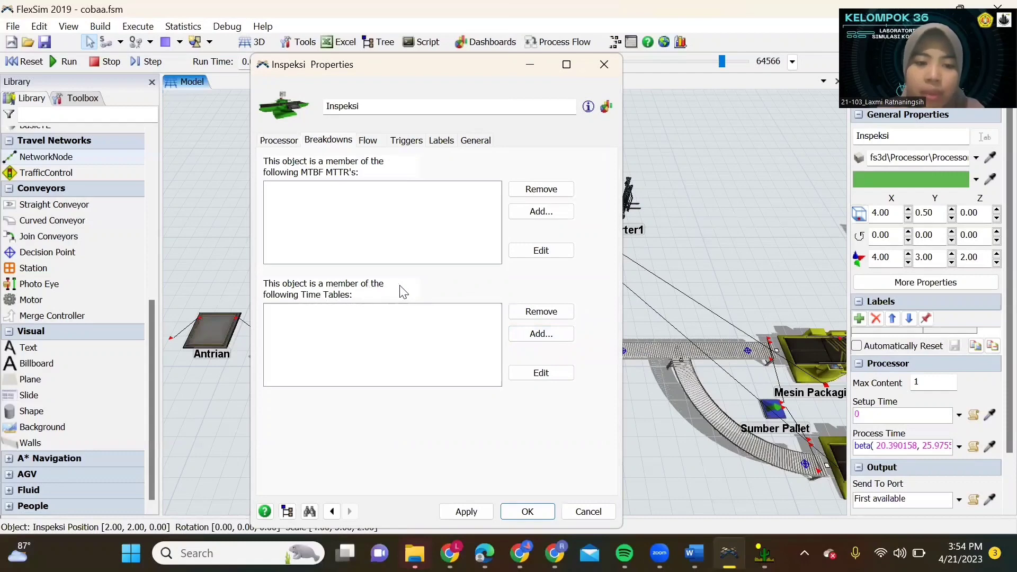
left_click(540, 337)
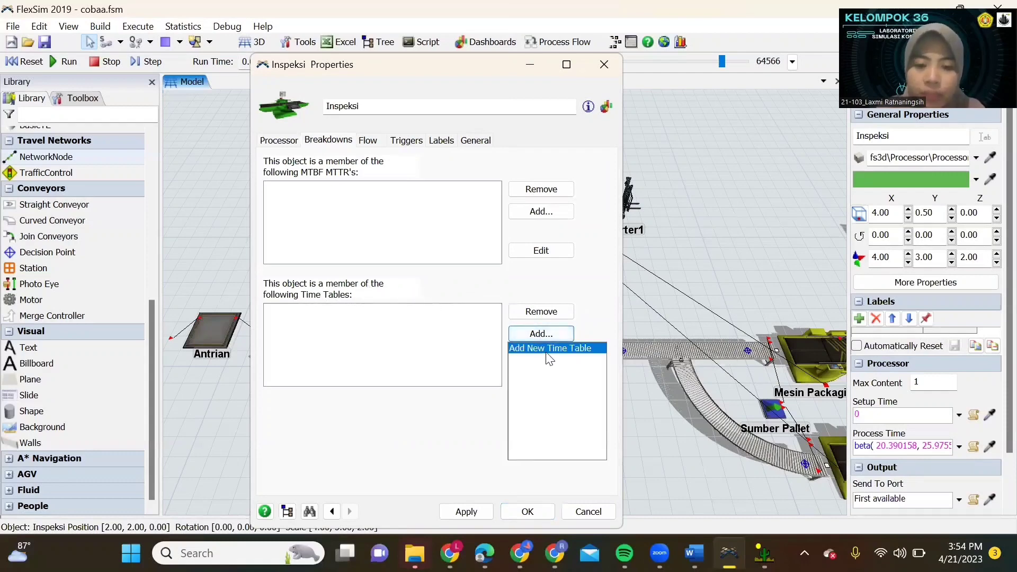
left_click(547, 347)
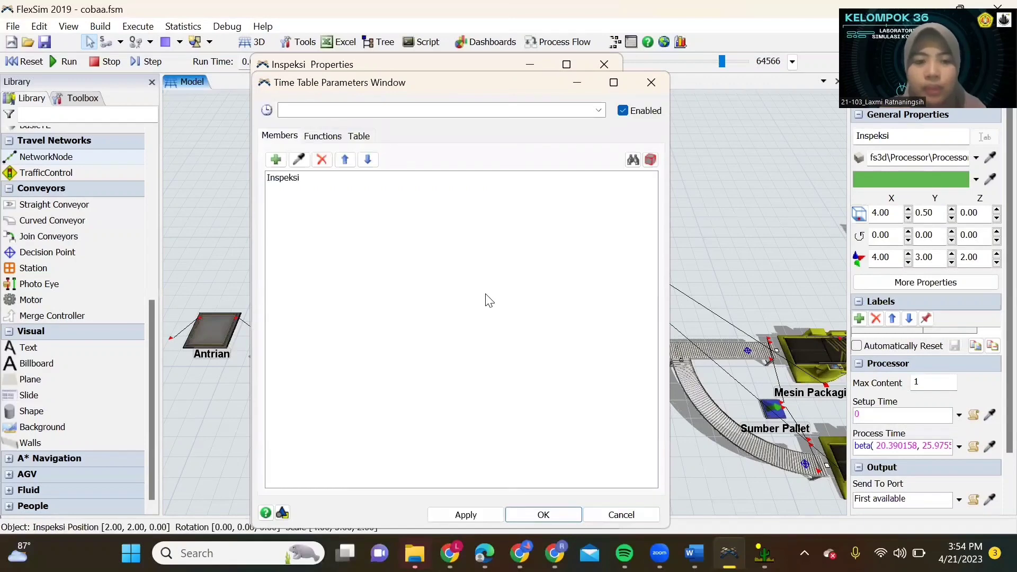
Add all Sources, Processors, Queues, Combiners and Racks as members of TimeTable1 and apply the change
left_click(276, 160)
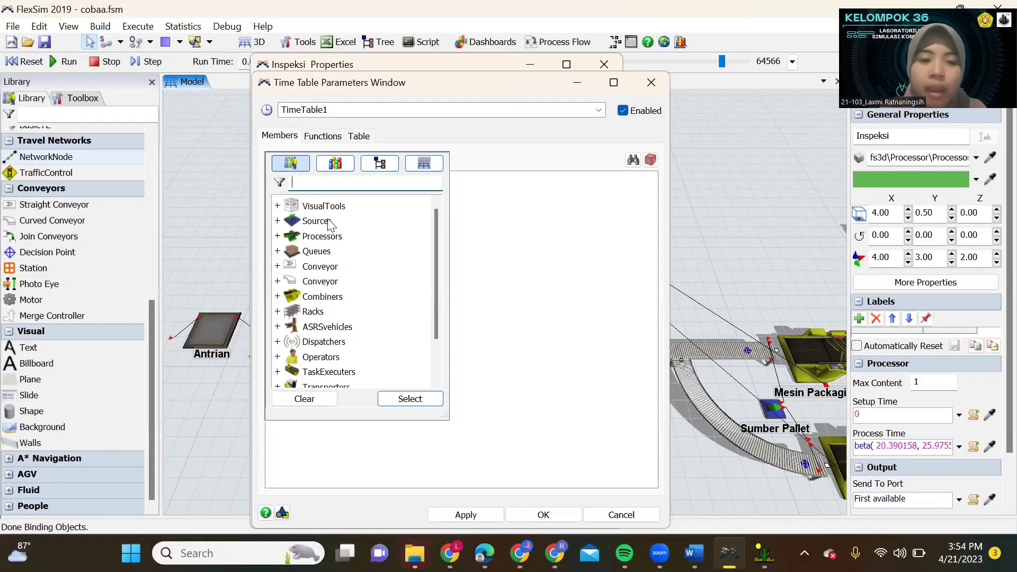
left_click(324, 222)
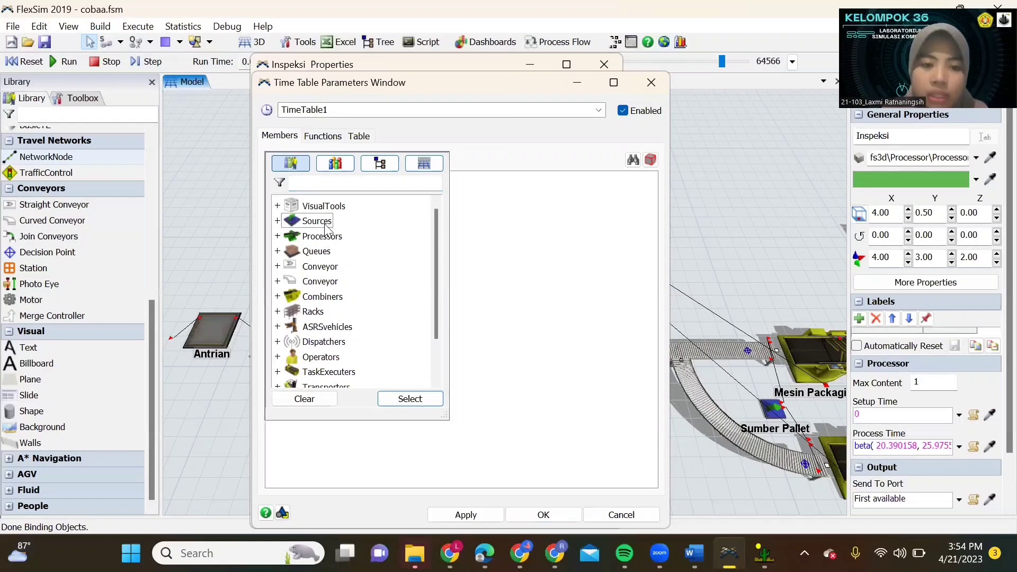
left_click(325, 236)
left_click(327, 256)
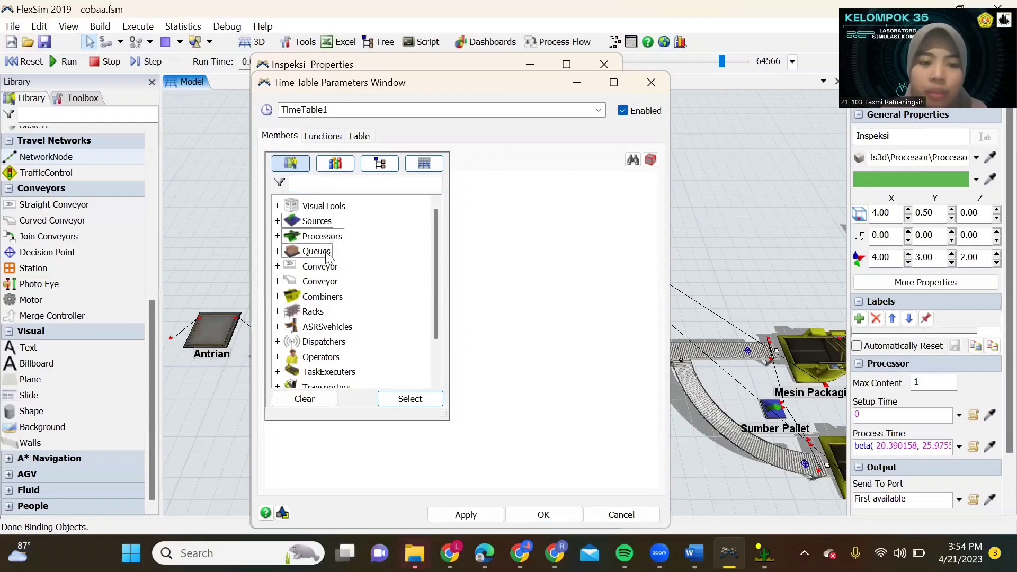
left_click(331, 300)
left_click(320, 315)
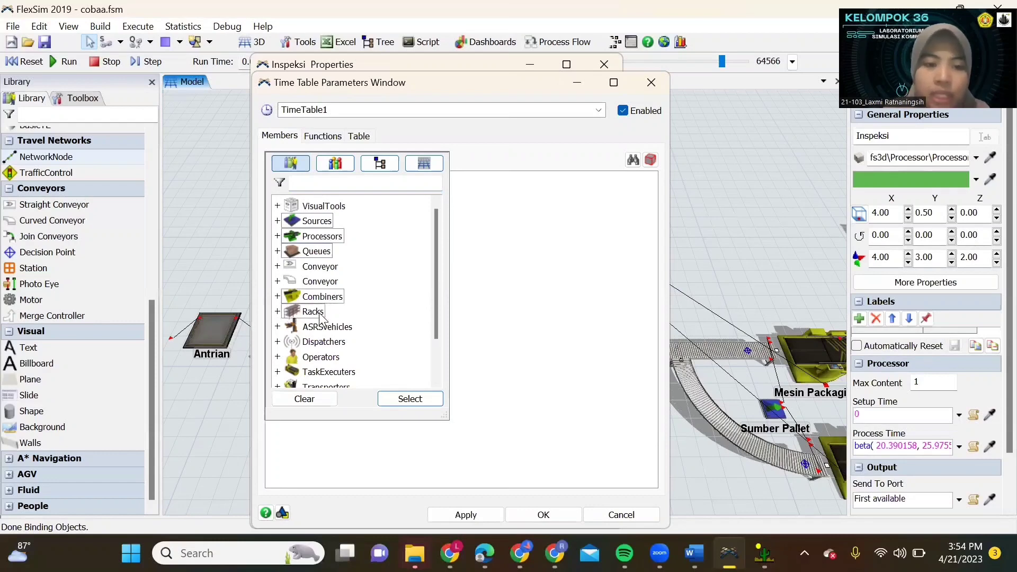
left_click(410, 399)
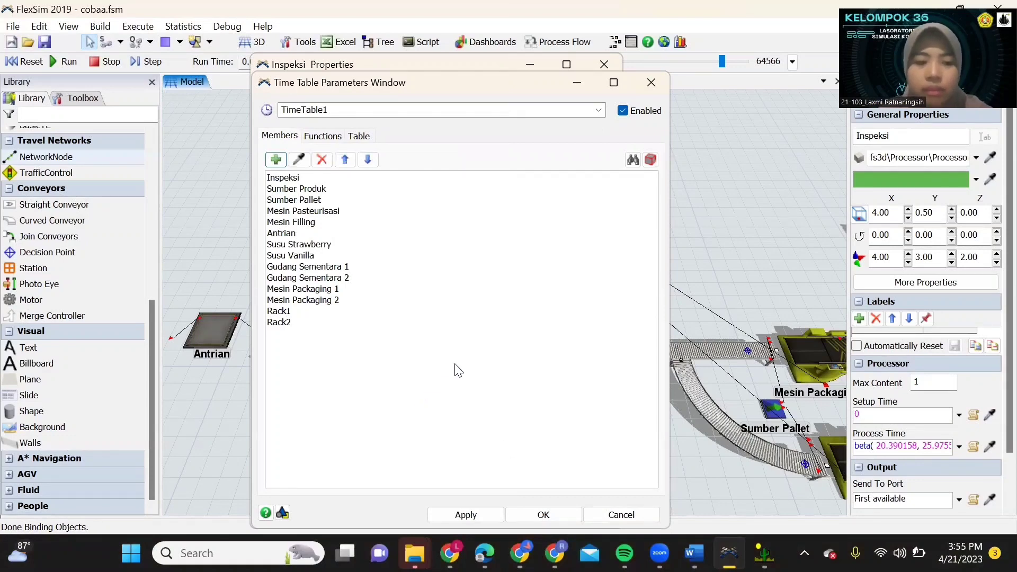
left_click(483, 515)
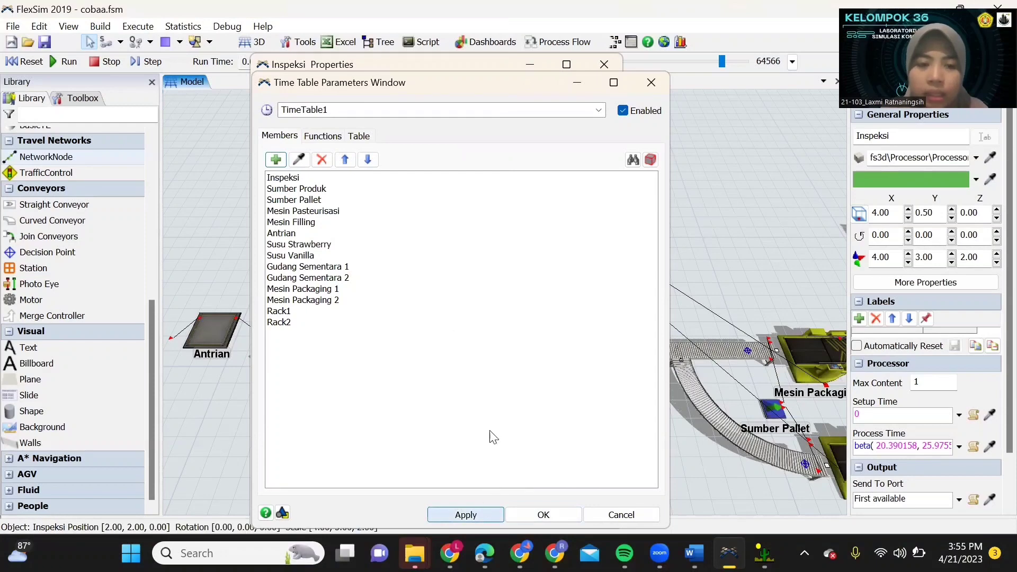
Set the schedule mode of TimeTable1 to Daily Repeat
left_click(360, 137)
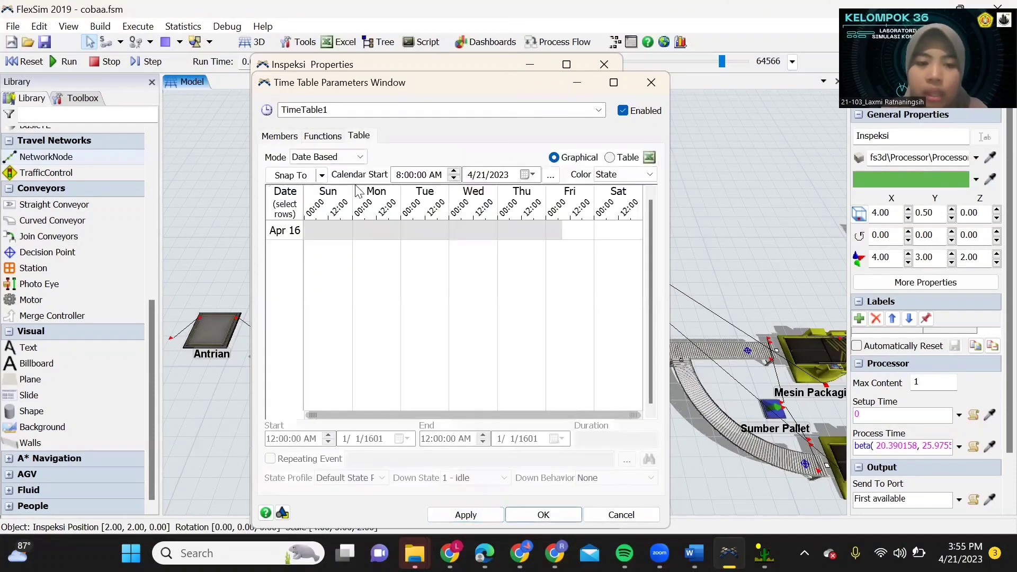
left_click(362, 159)
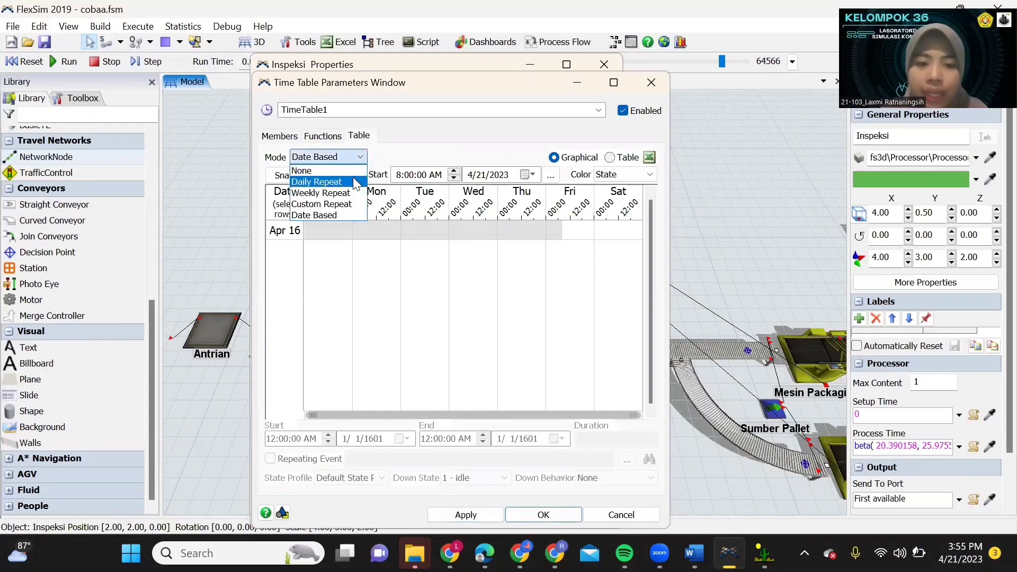
left_click(355, 183)
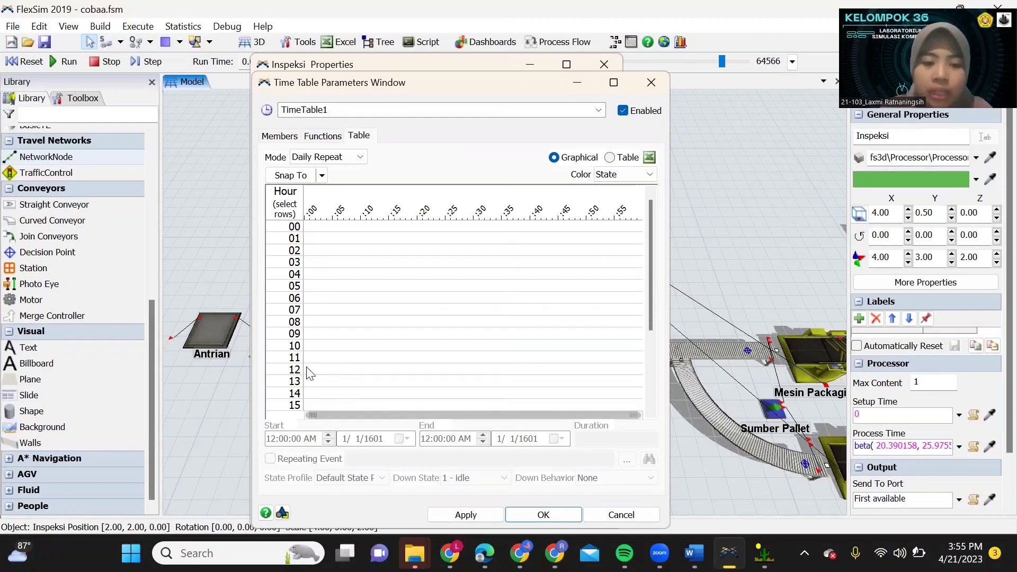
left_click_drag(306, 370, 344, 372)
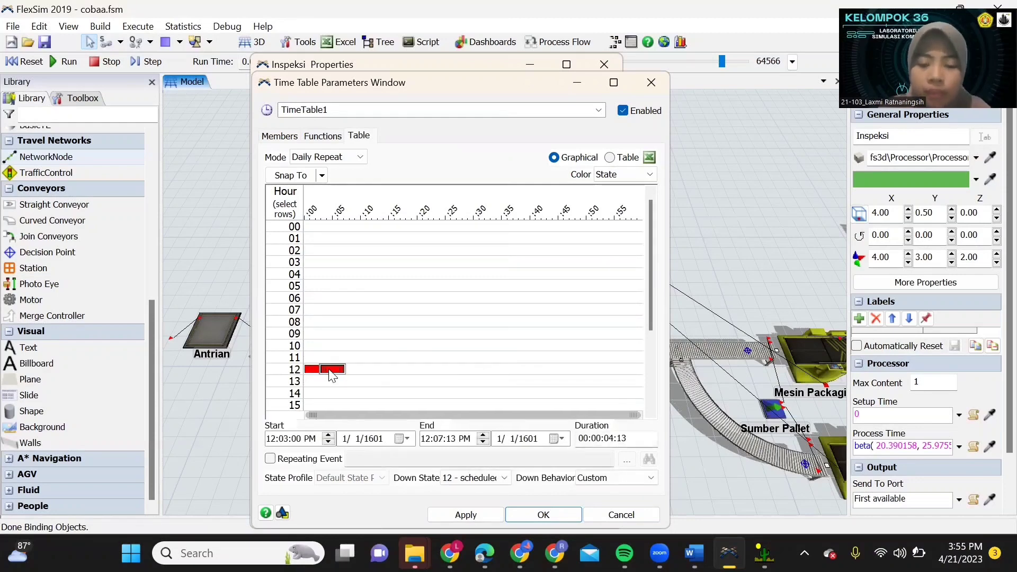
key("Delete")
left_click(313, 370)
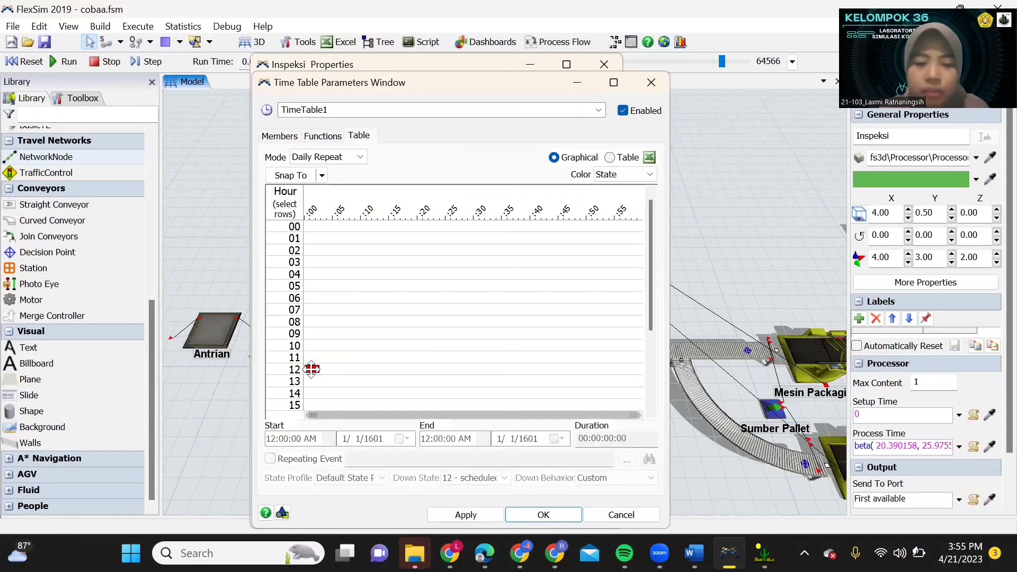
key("Delete")
Block out a daily down time from 12:00 PM to 1:00 PM in TimeTable1, then apply and accept the time table and Inspeksi properties
left_click_drag(305, 370, 642, 375)
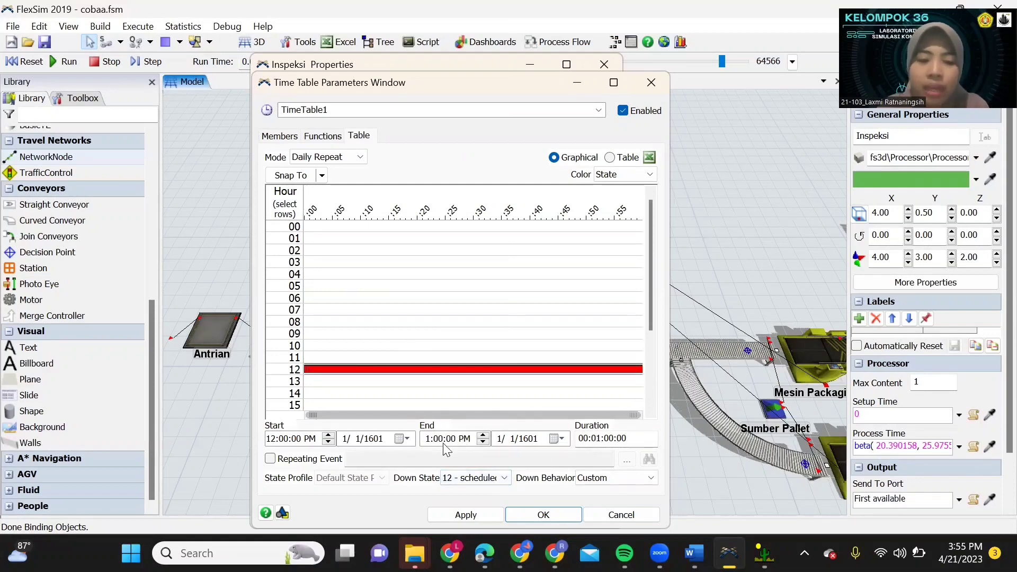
left_click(472, 513)
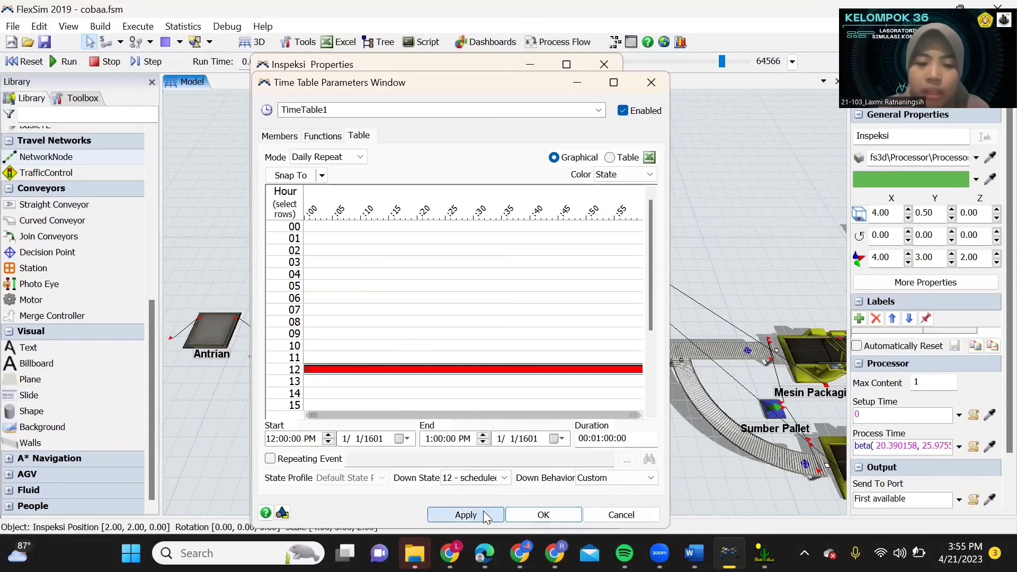
left_click(544, 514)
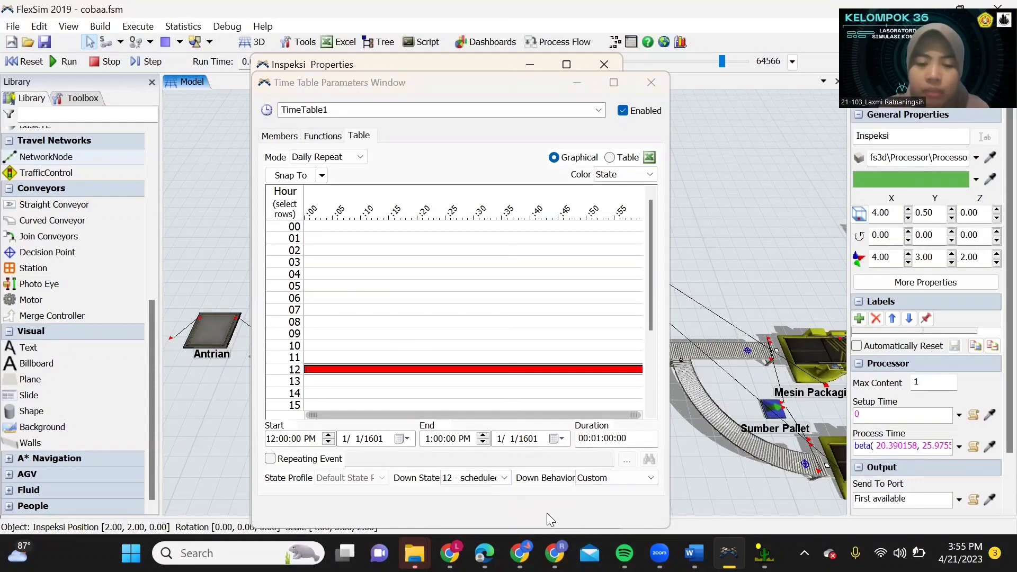
left_click(465, 511)
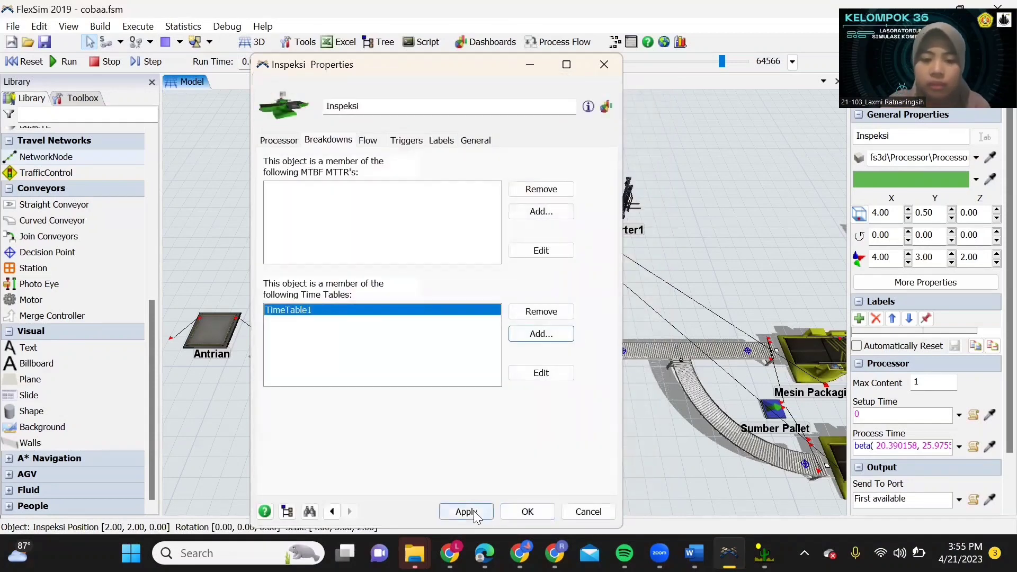
left_click(528, 512)
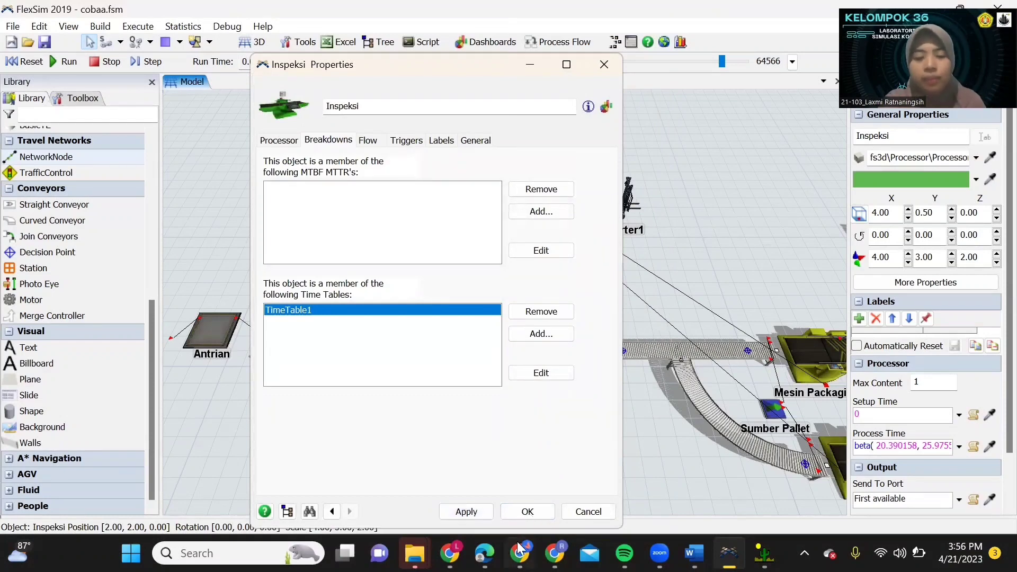
Raise the simulation's run speed to about 109 and observe the product flow towards the packaging machines and racks
mouse_move(521, 551)
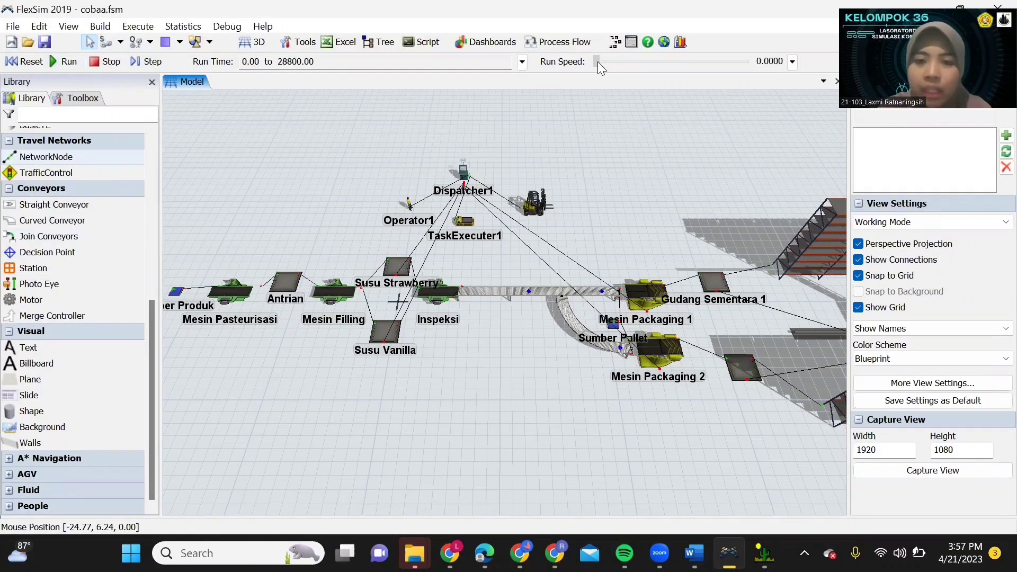
left_click_drag(597, 63, 604, 63)
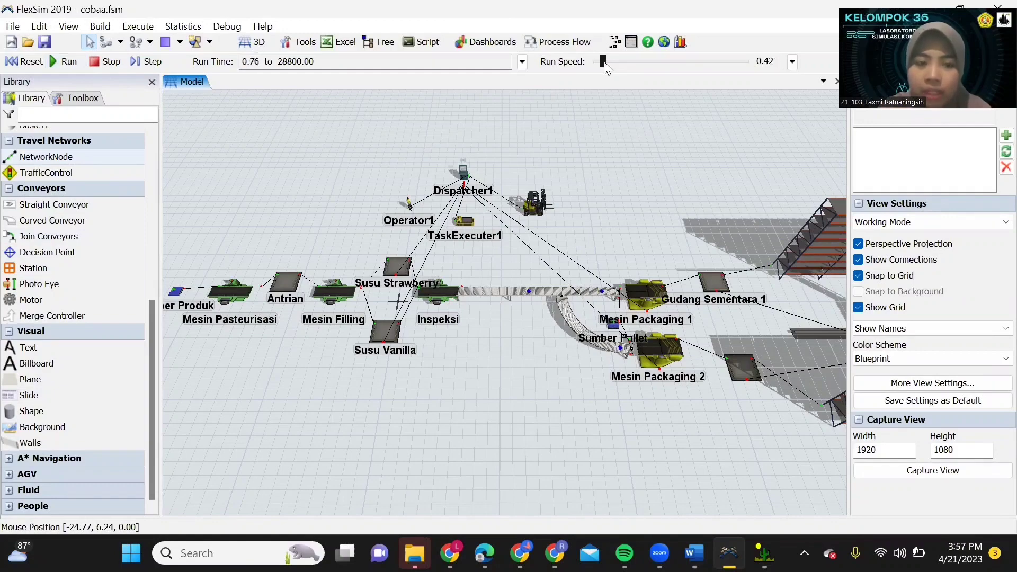
left_click_drag(605, 63, 624, 64)
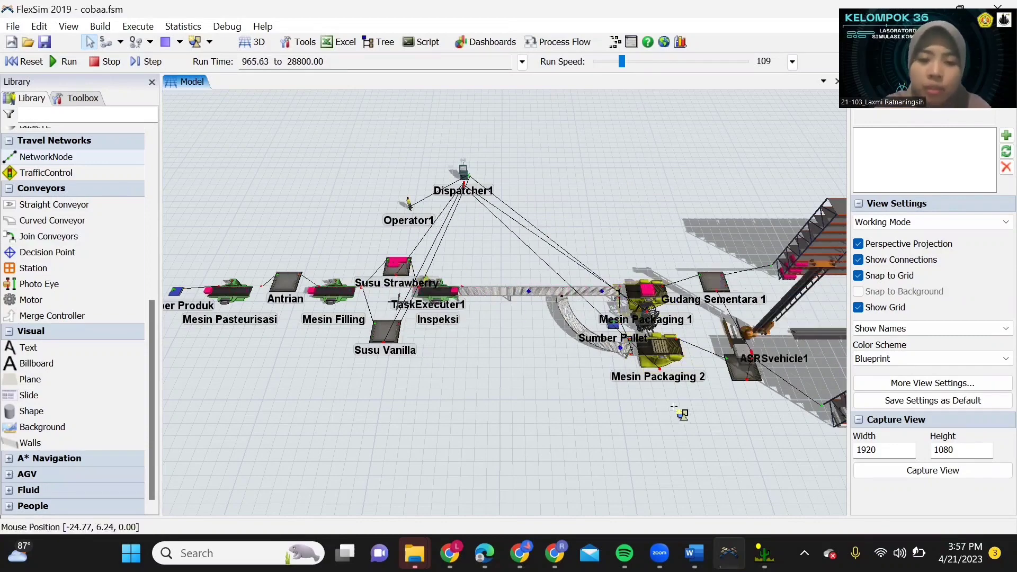
left_click_drag(678, 425, 569, 426)
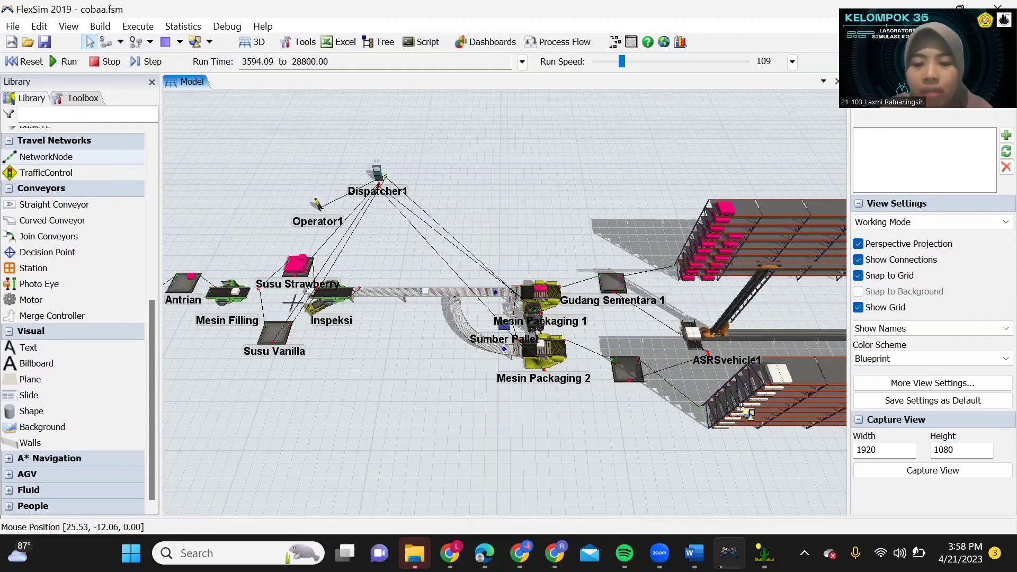
Raise the simulation's run speed to about 2488, let it run to the 28800.00 stop time, and reset the model
left_click_drag(565, 426, 606, 438)
scroll(606, 438, "down", 2)
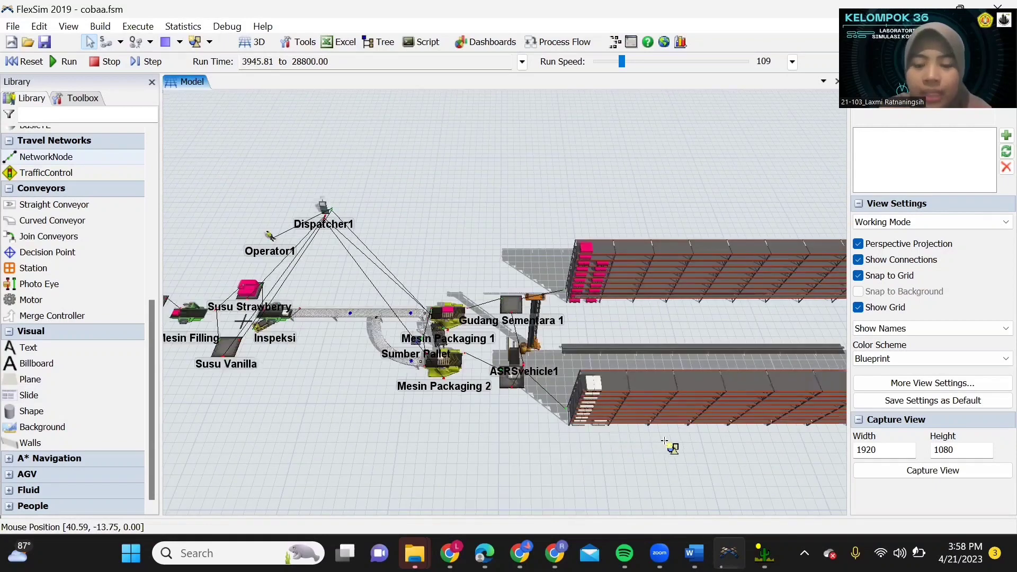
left_click_drag(685, 442, 763, 441)
left_click_drag(539, 435, 433, 433)
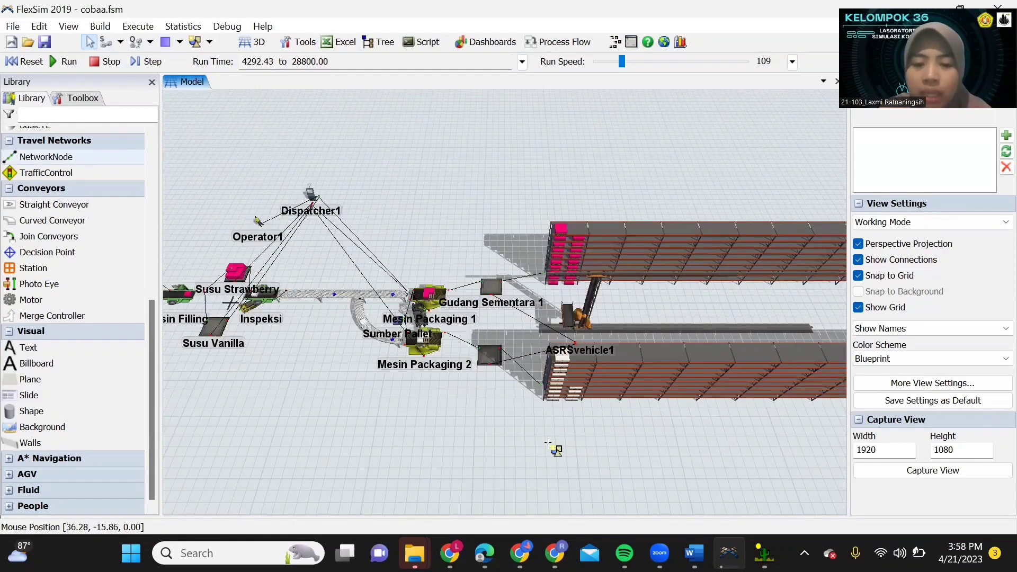
left_click_drag(623, 61, 651, 67)
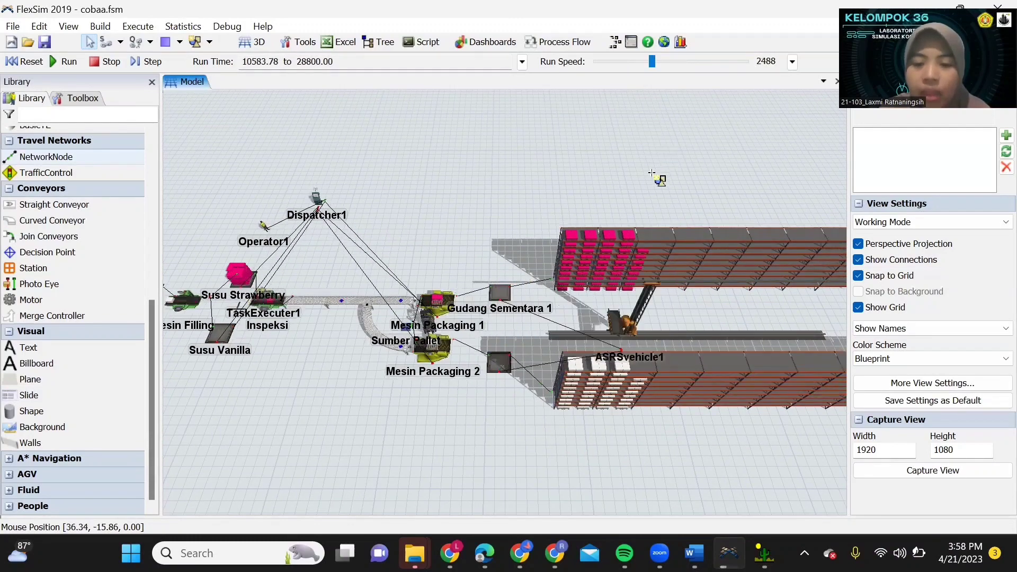
left_click_drag(653, 177, 721, 165)
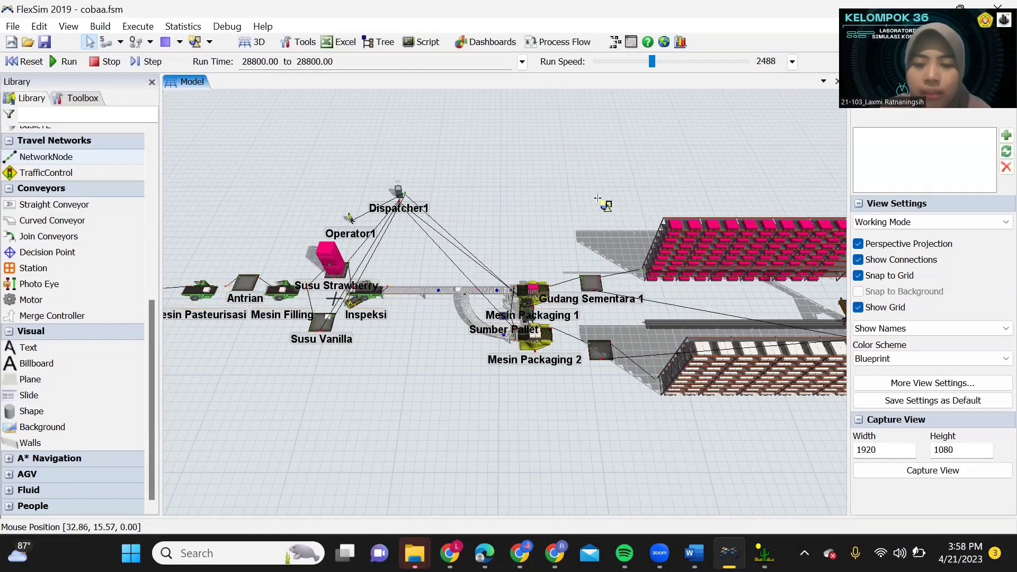
left_click_drag(604, 194, 676, 215)
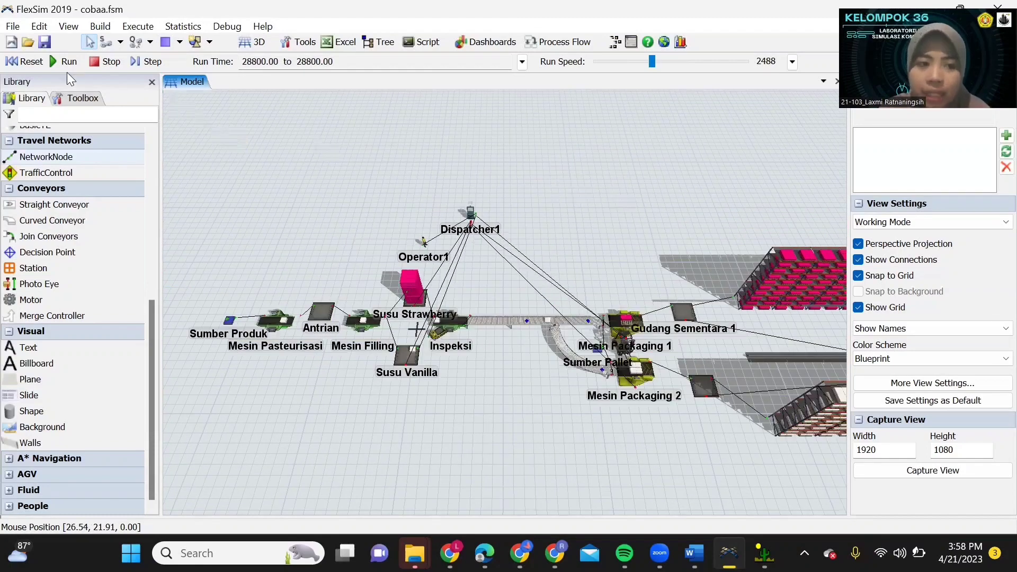
left_click(26, 64)
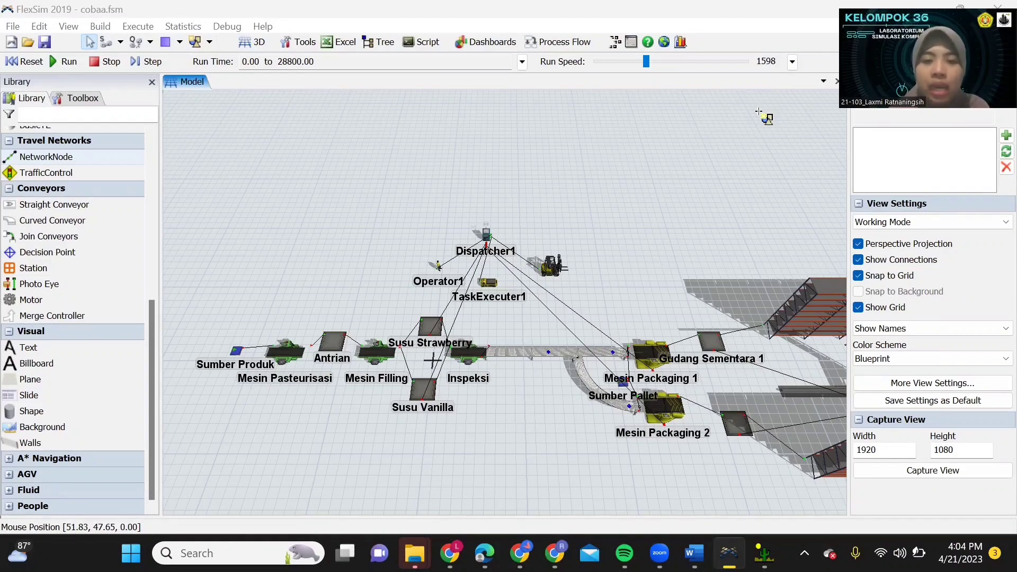
Switch the run time display mode from seconds to Date and Time
left_click(521, 61)
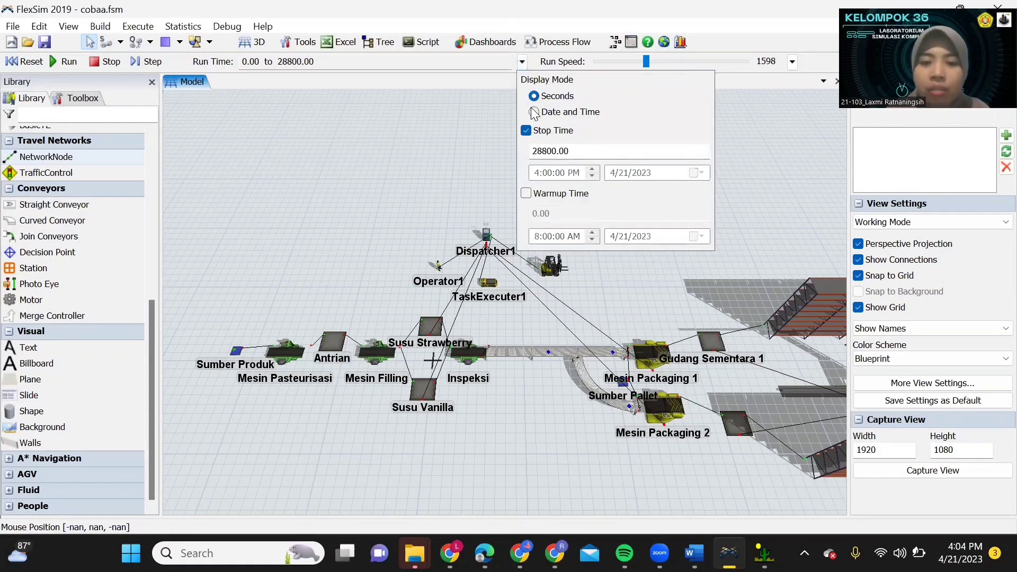
left_click(533, 112)
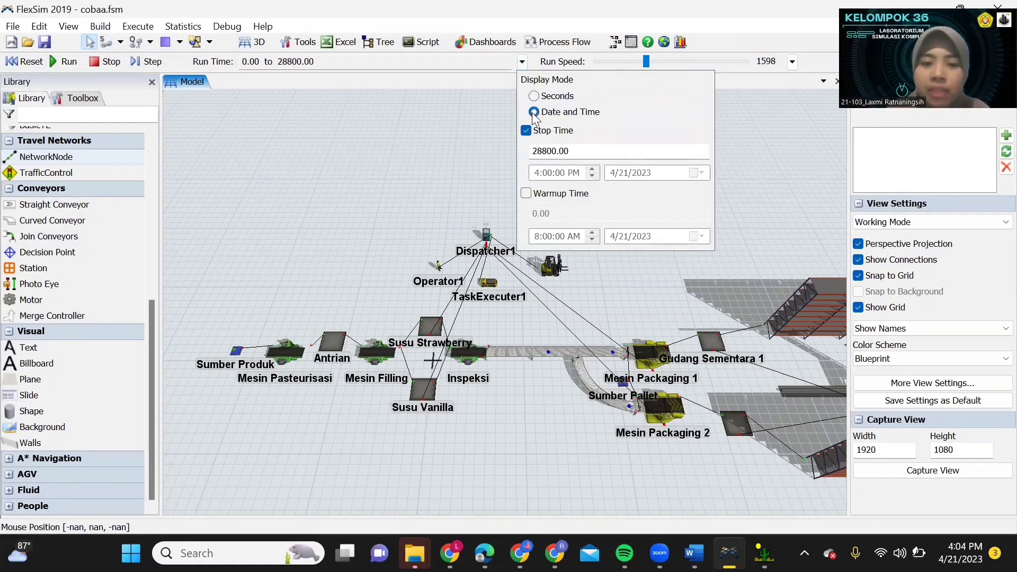
left_click(382, 85)
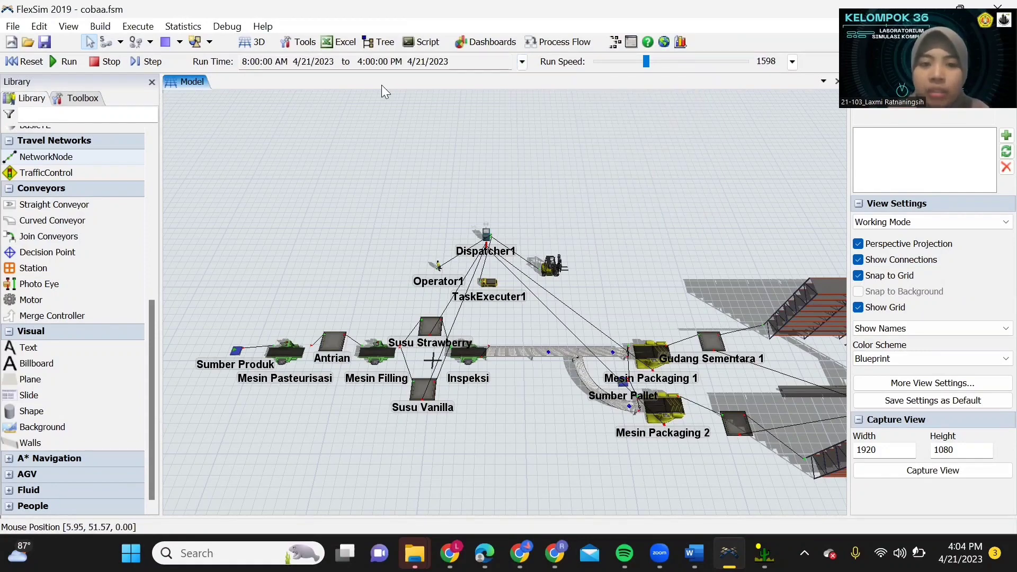
Reset the model and lower the simulation's run speed
left_click(25, 61)
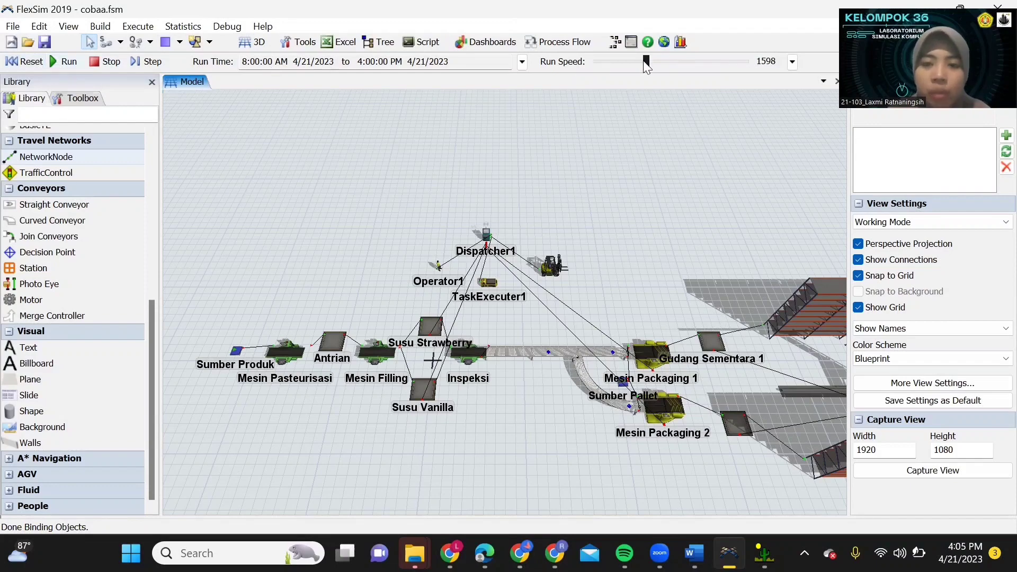
left_click_drag(643, 62, 591, 72)
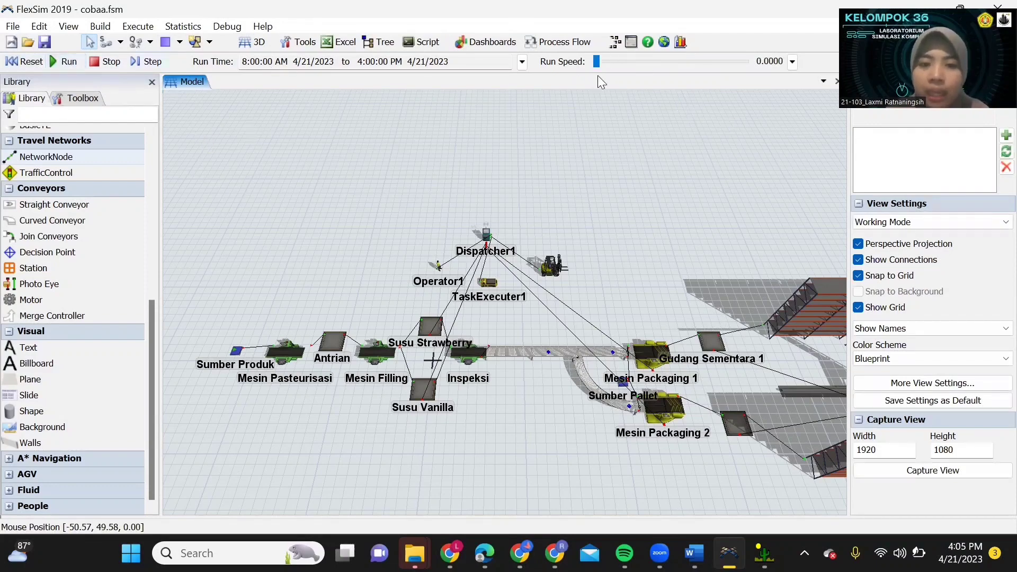
left_click_drag(607, 65, 631, 66)
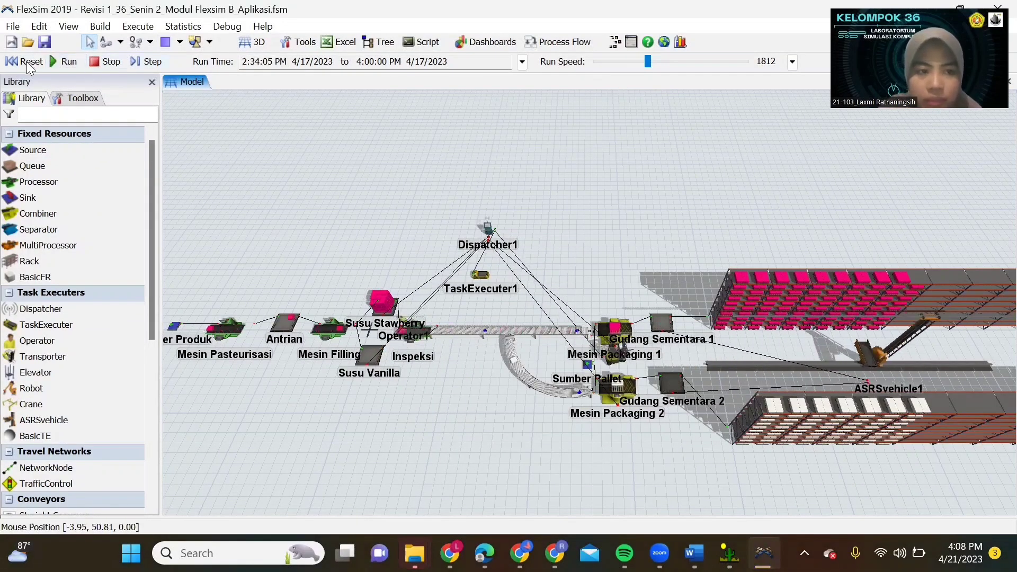
Reset and run the simulation, pausing and resuming it, to examine how the machines behave during the midday break
left_click(24, 62)
left_click(66, 62)
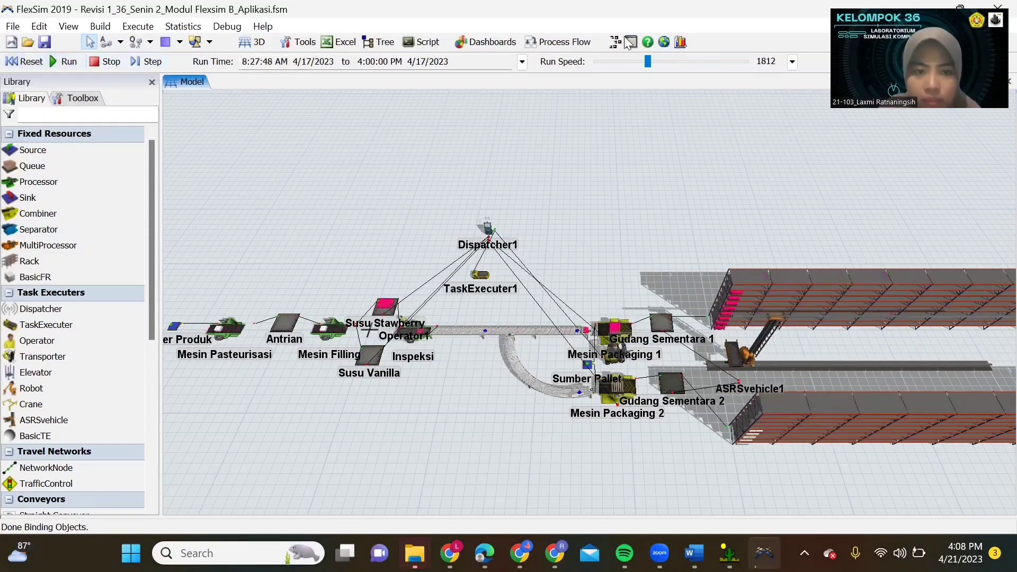
left_click(110, 66)
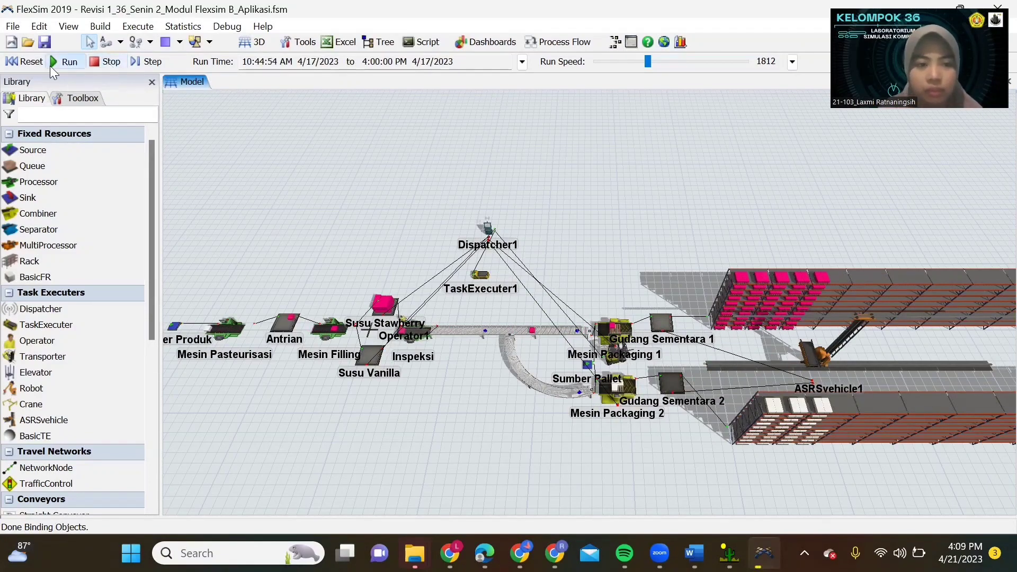
left_click(52, 63)
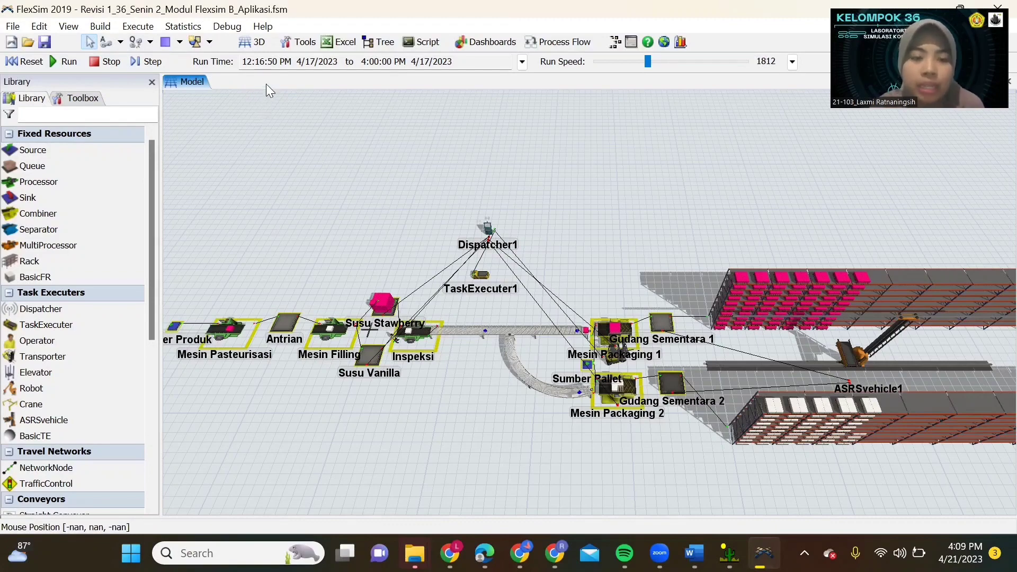
left_click(64, 63)
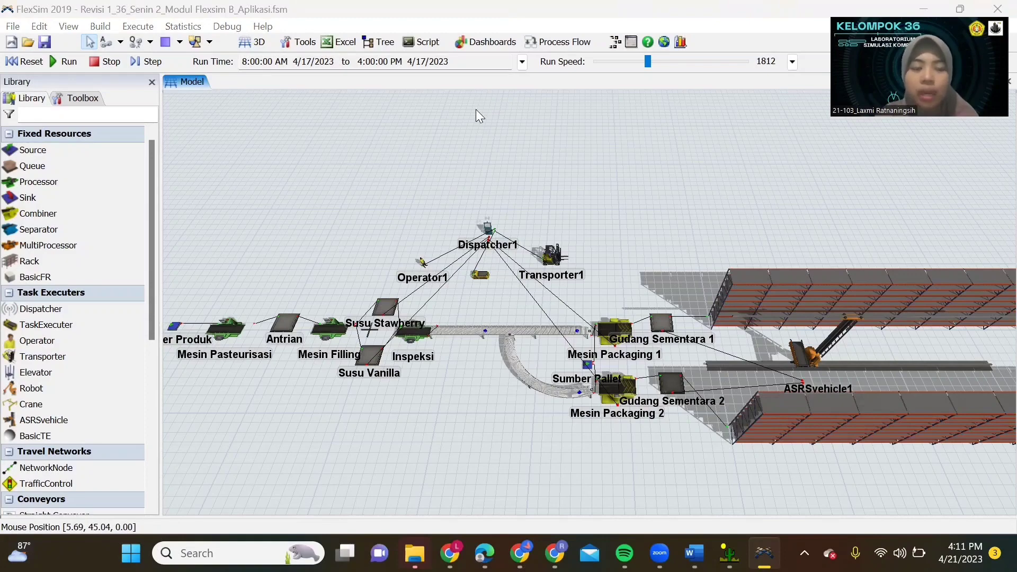
Open the model's dashboard and add an Average WIP text table from the WIP templates
left_click(83, 98)
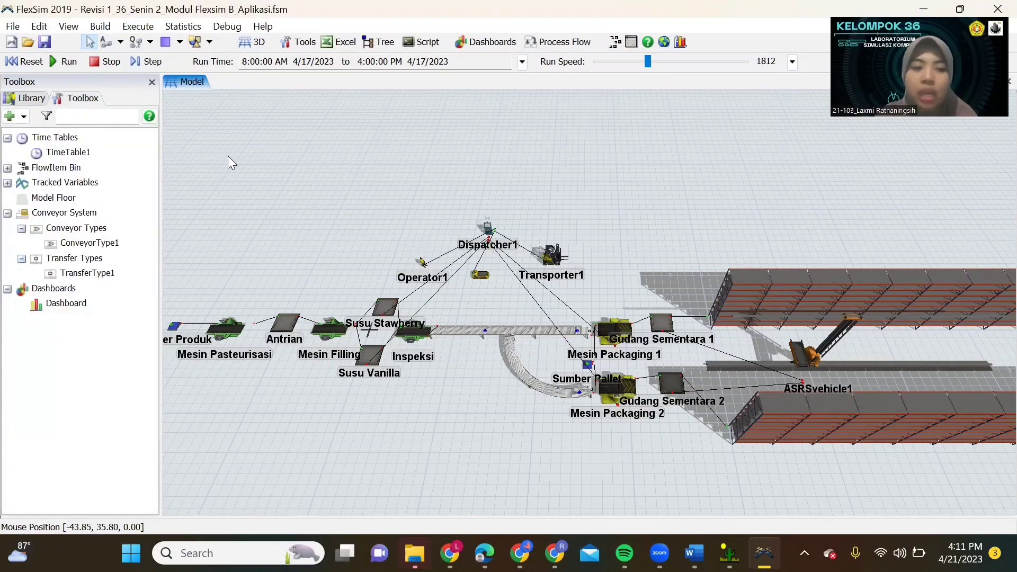
left_click(488, 47)
left_click(486, 61)
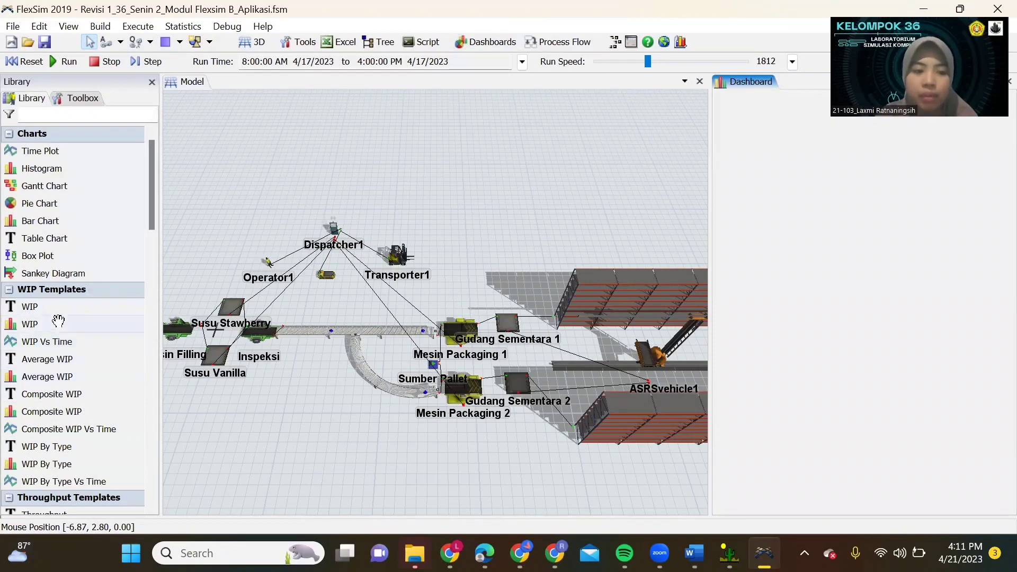
left_click_drag(130, 354, 825, 152)
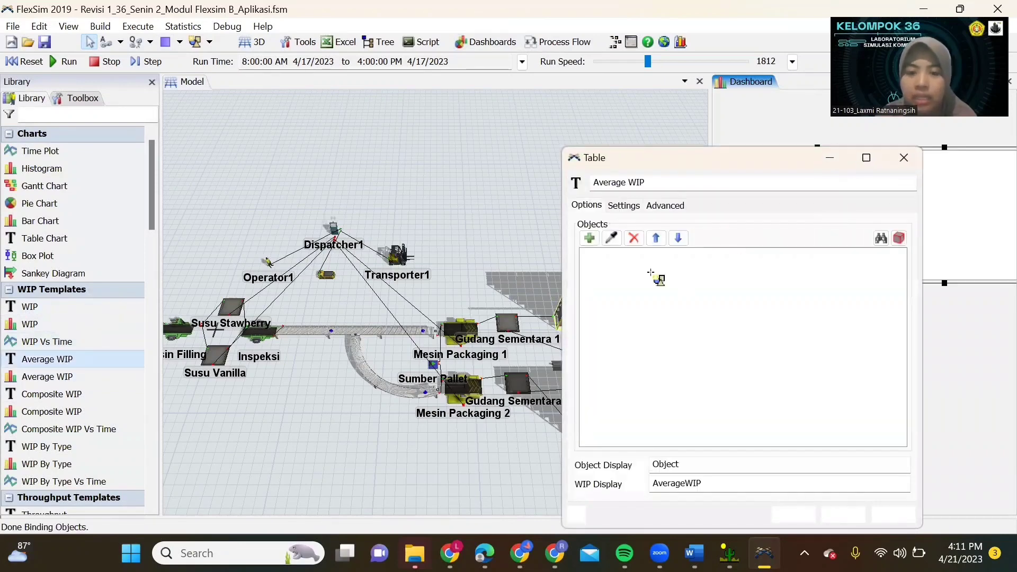
Add all Sources, Processors, Queues, Combiners and Racks as objects of the Average WIP table, then apply and accept the settings
left_click(589, 239)
left_click(601, 258)
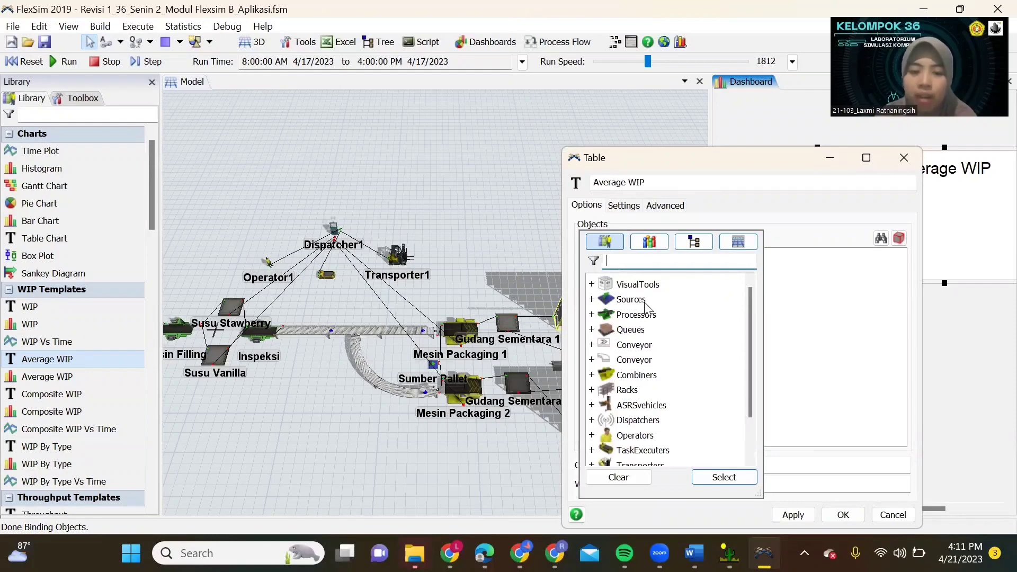
left_click(636, 301)
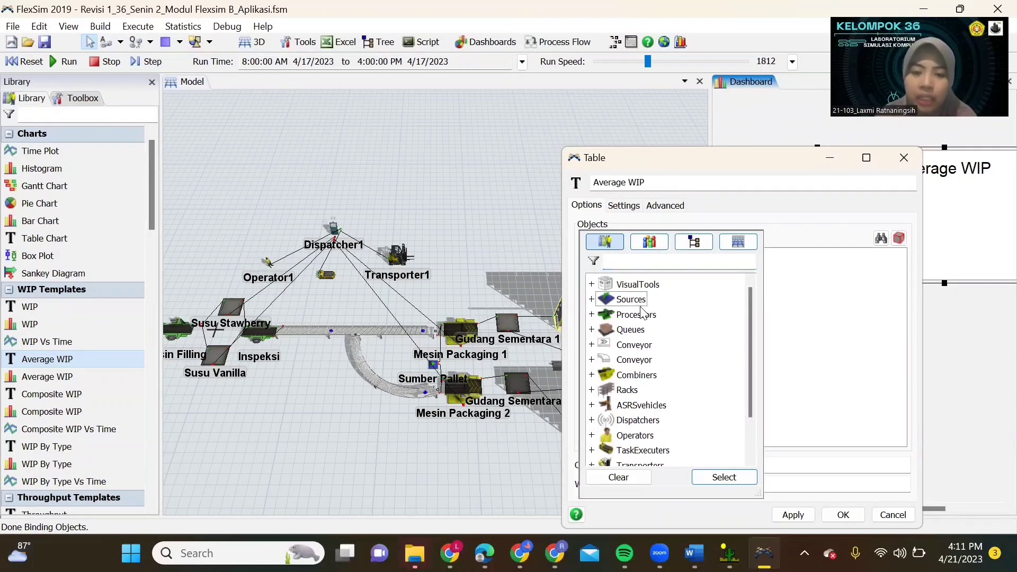
left_click(644, 317, "ctrl")
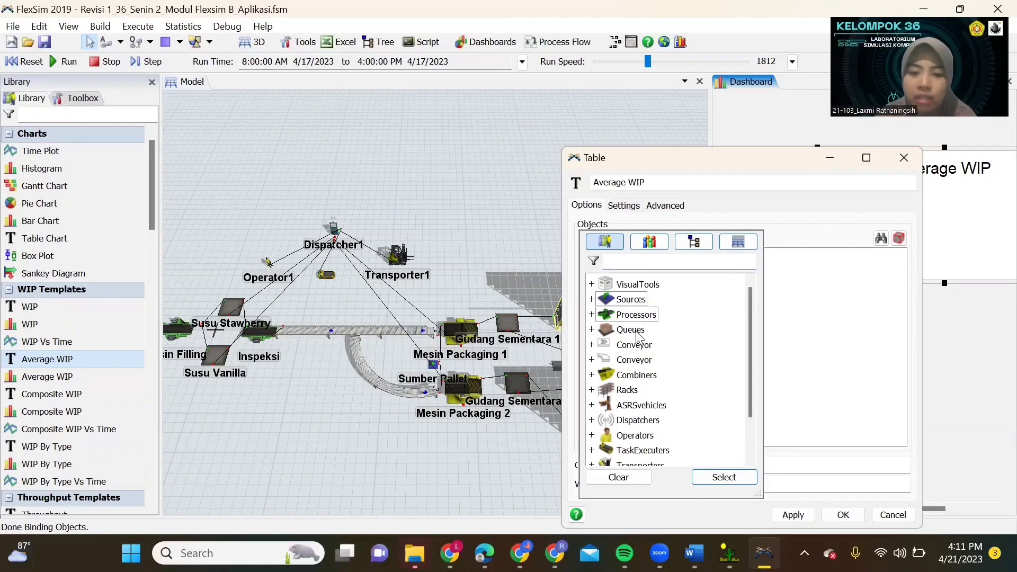
left_click(639, 333, "ctrl")
left_click(637, 376, "ctrl")
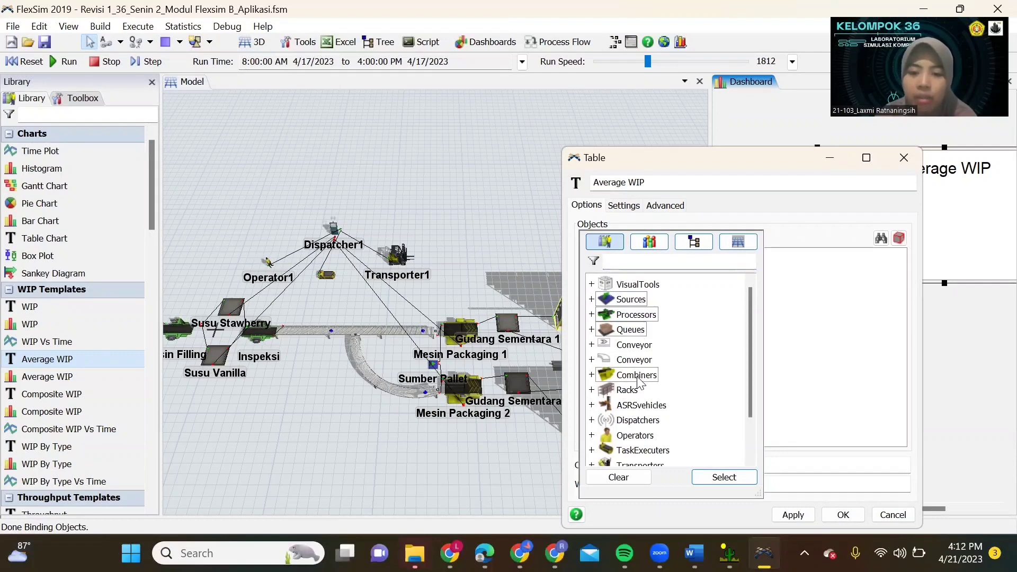
left_click(636, 392, "ctrl")
left_click(711, 480)
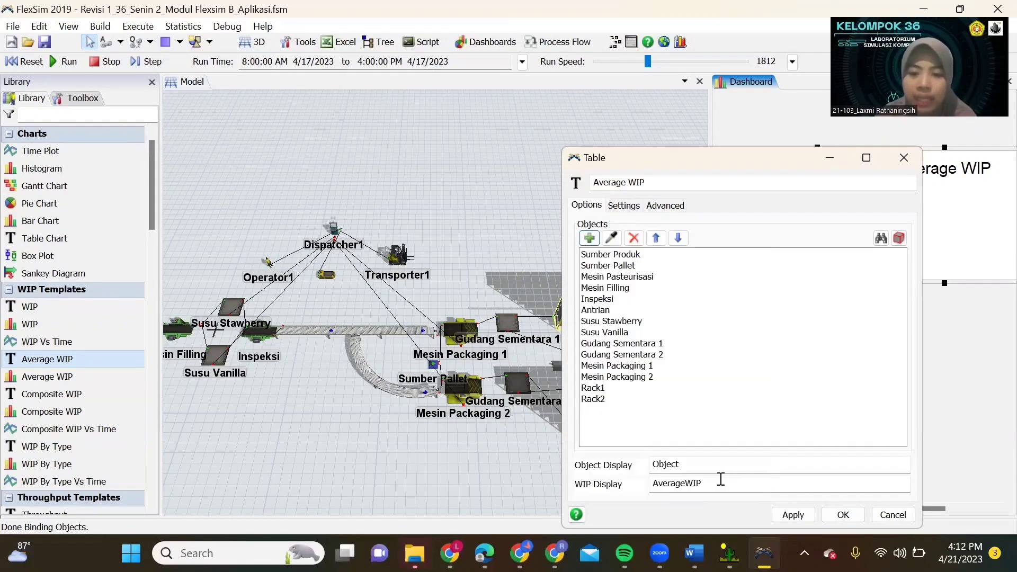
left_click(801, 518)
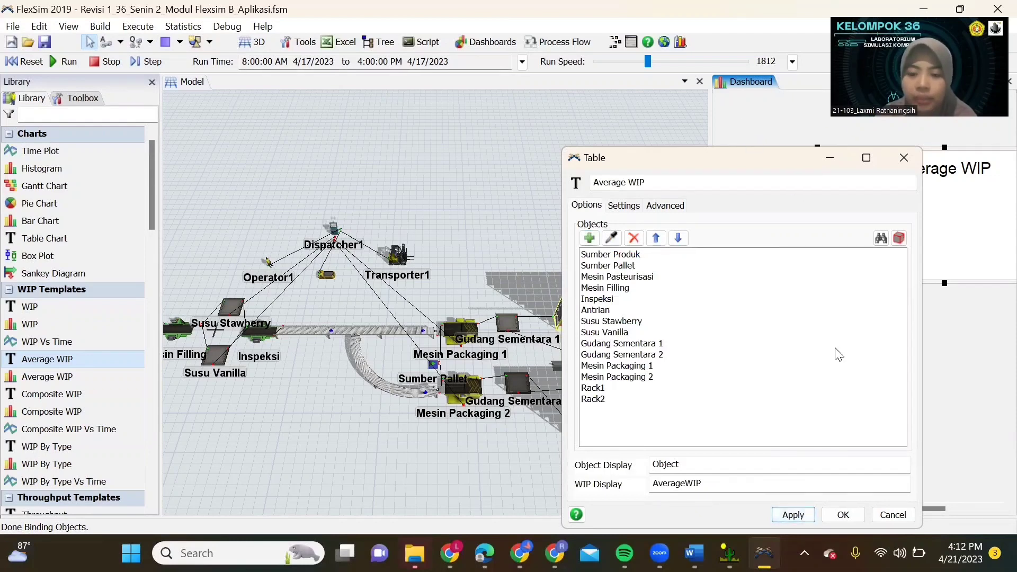
left_click(843, 515)
Widen the dashboard, move the Average WIP table up, and place a State Bar chart below it
left_click_drag(711, 139, 603, 147)
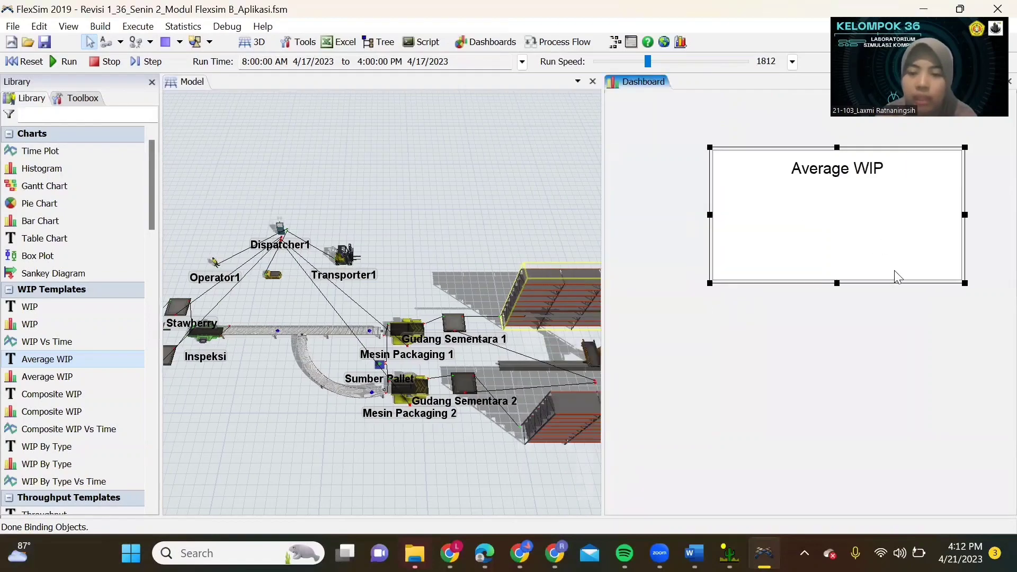
left_click_drag(894, 284, 857, 263)
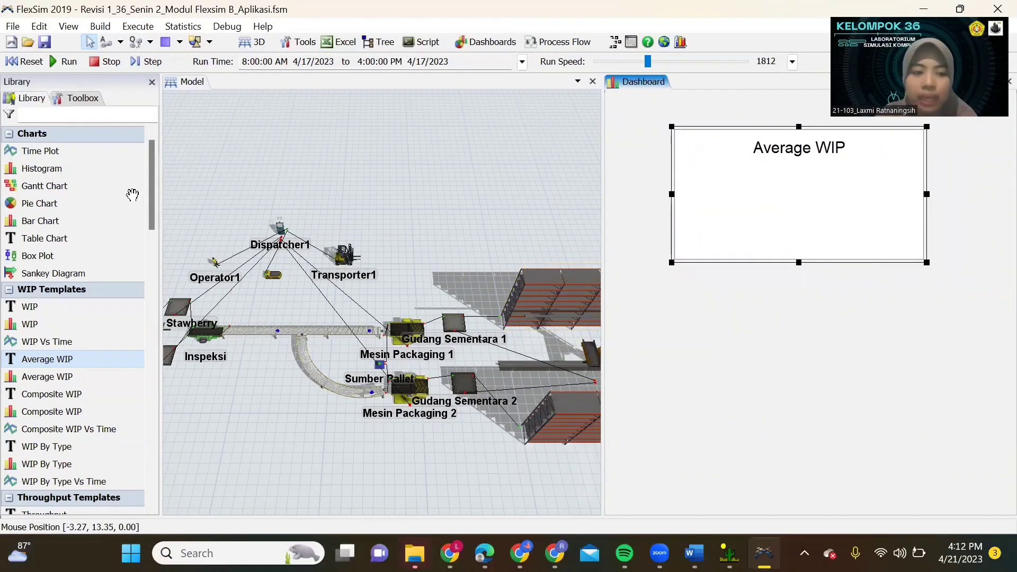
left_click_drag(152, 188, 154, 338)
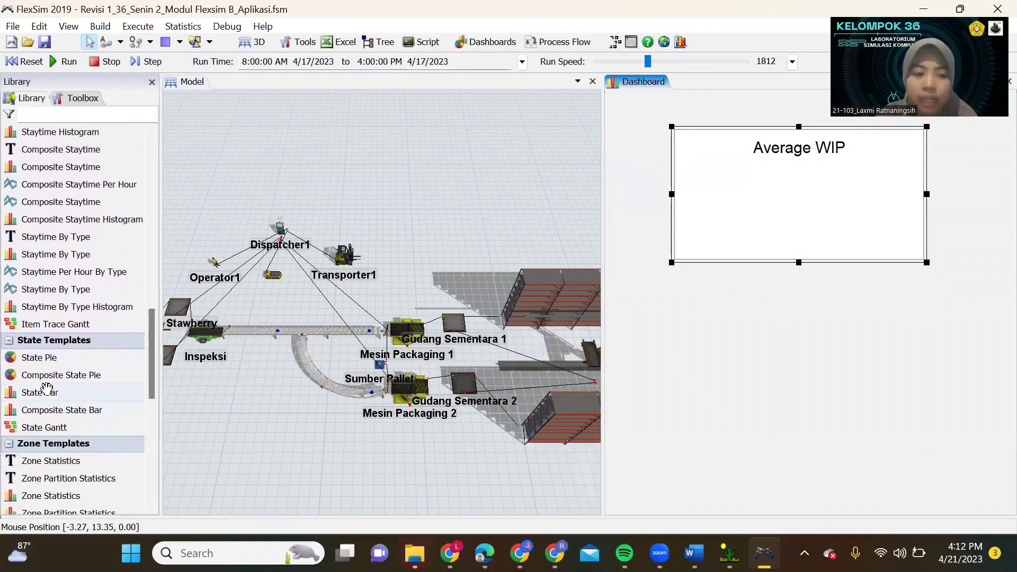
left_click_drag(40, 394, 749, 350)
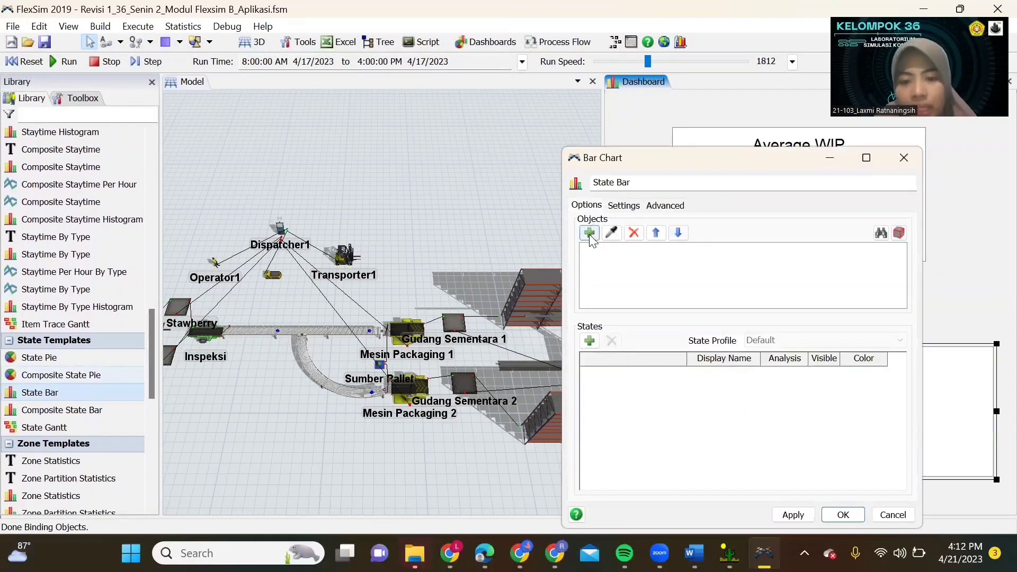
Add all Sources, Processors, Queues, Combiners and Racks as objects of the State Bar chart
left_click(589, 233)
left_click(639, 253)
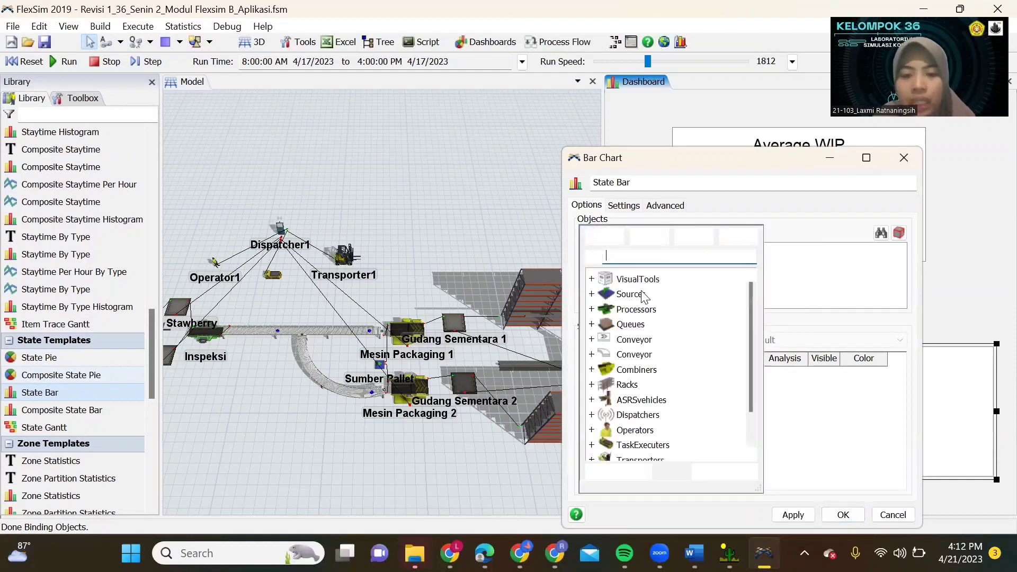
left_click(639, 298)
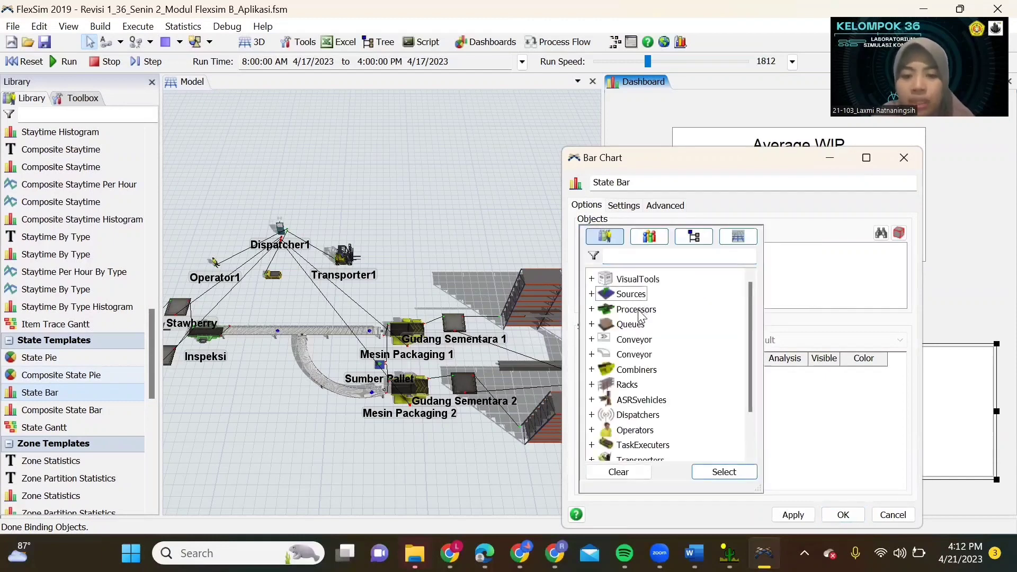
left_click(639, 313, "ctrl")
left_click(638, 328, "ctrl")
left_click(634, 370, "ctrl")
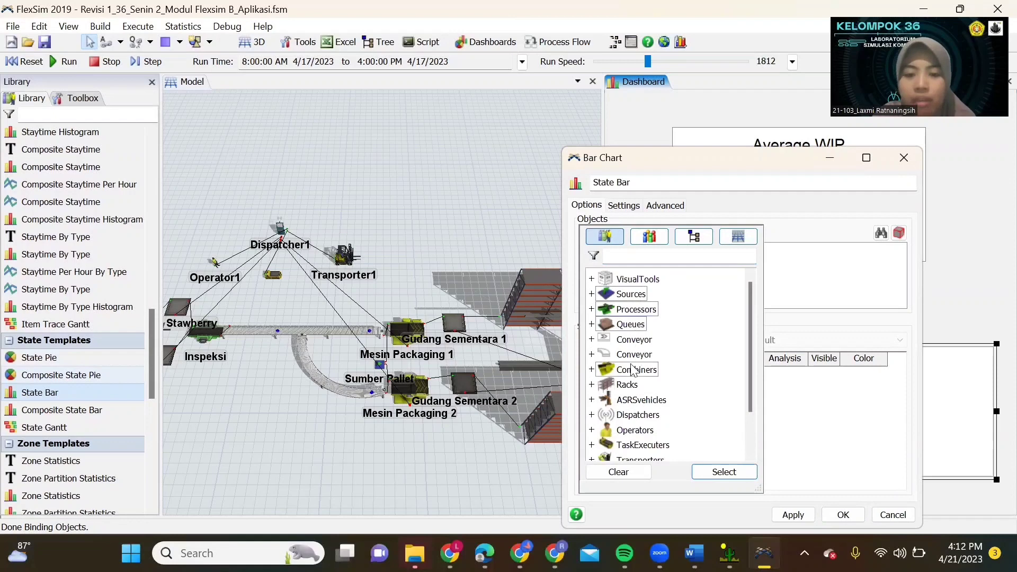
left_click(630, 385, "ctrl")
left_click(709, 473)
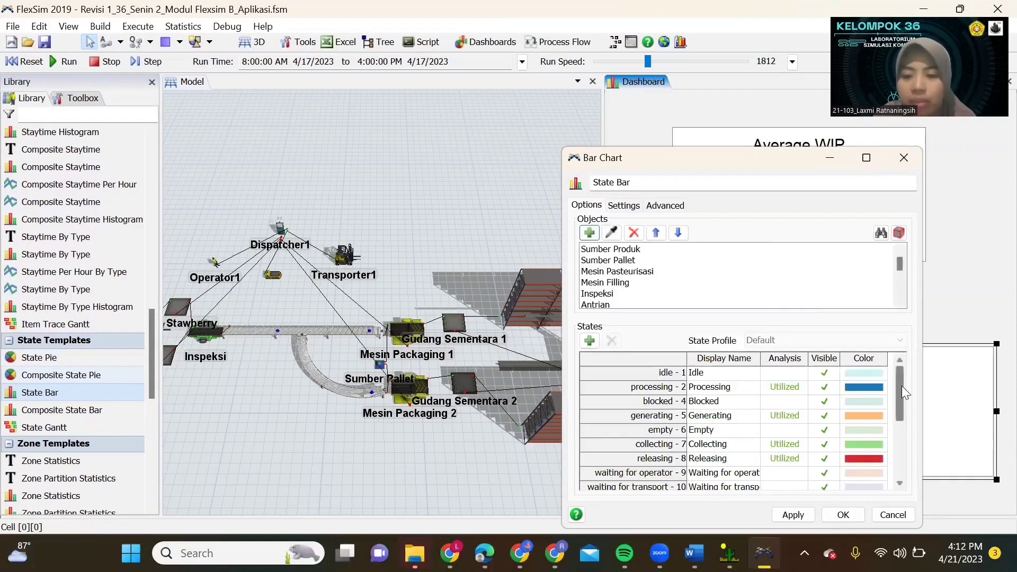
mouse_move(902, 386)
left_mouse_down()
mouse_move(902, 425)
mouse_move(906, 377)
left_mouse_up()
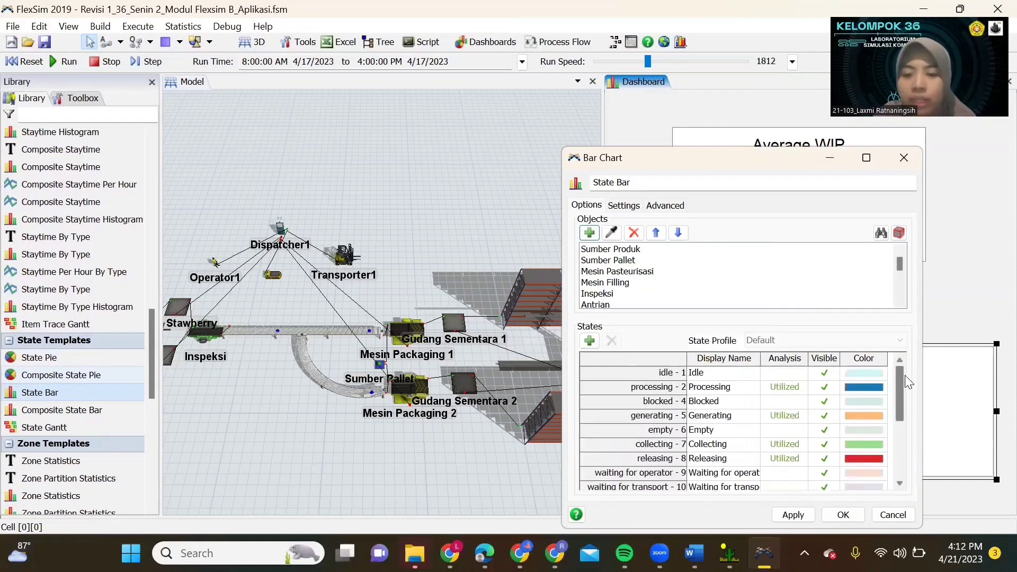
mouse_move(907, 384)
left_mouse_down()
mouse_move(902, 412)
mouse_move(906, 393)
left_mouse_up()
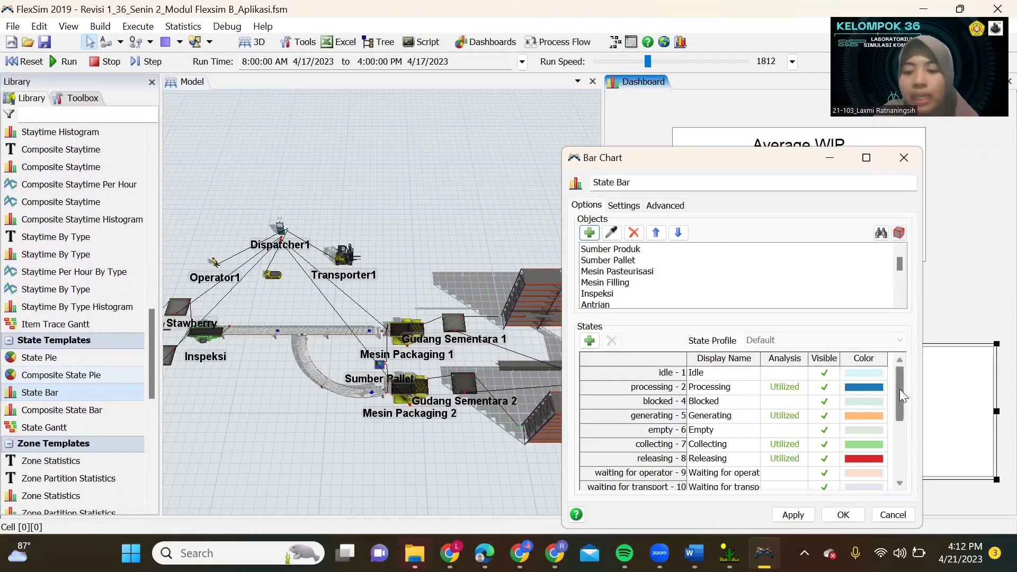
Hide the Setup, Waiting for transport, Waiting for operator, Releasing, Collecting and Empty states in the State Bar chart
left_click_drag(900, 389, 893, 429)
left_click(824, 415)
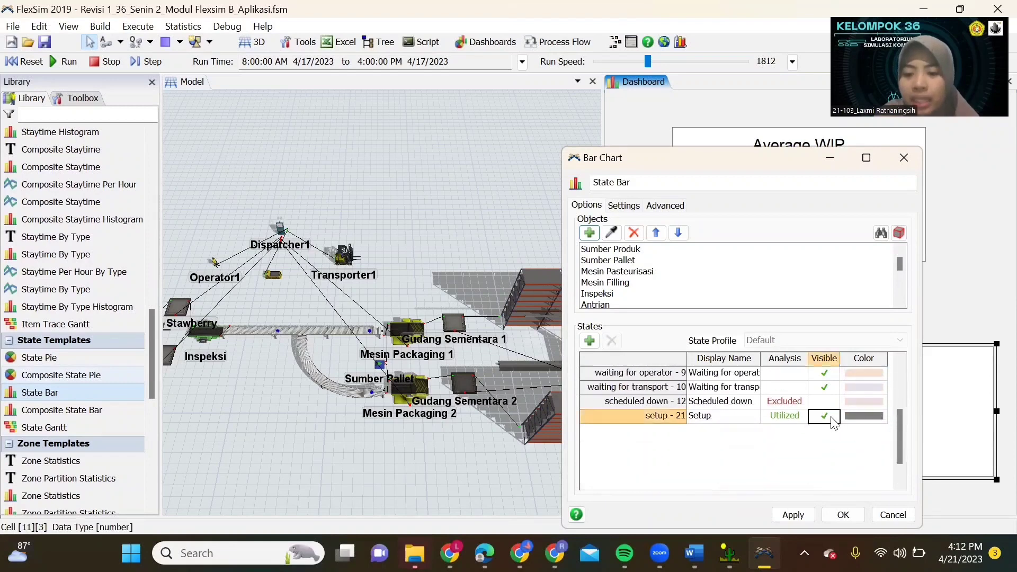
left_click(825, 387)
left_click(824, 373)
left_click_drag(895, 430, 895, 393)
left_click(825, 459)
left_click(825, 445)
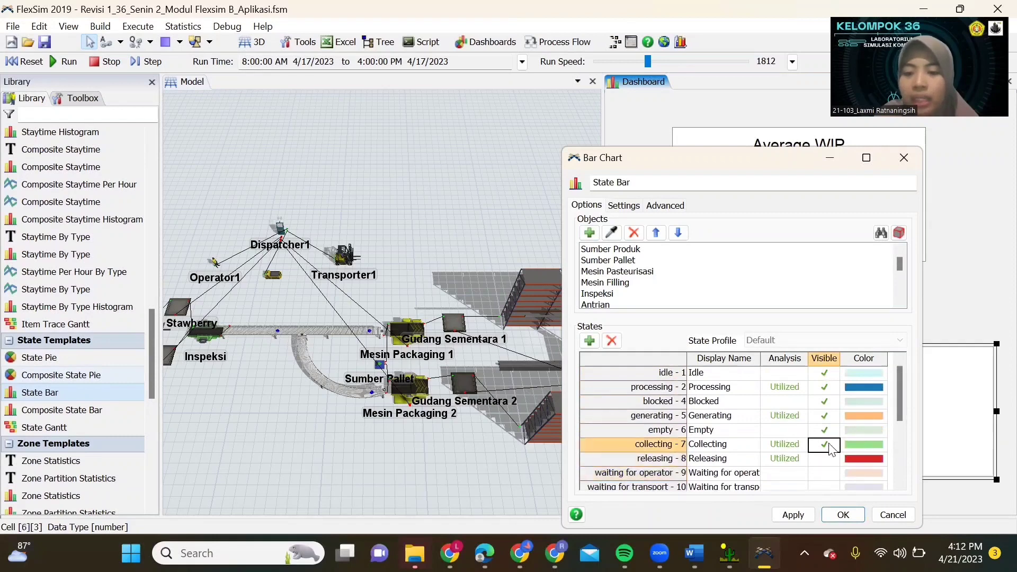
left_click(823, 430)
Remove every state except Idle, Processing and Blocked from the State Bar chart, then apply and accept the settings
left_click(824, 416)
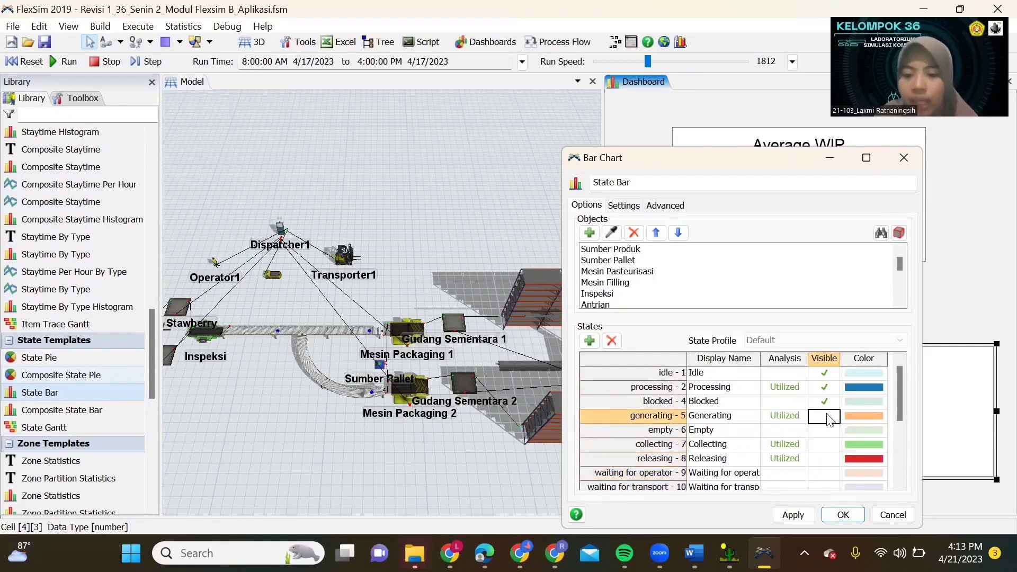
left_click(612, 341)
left_click(612, 340)
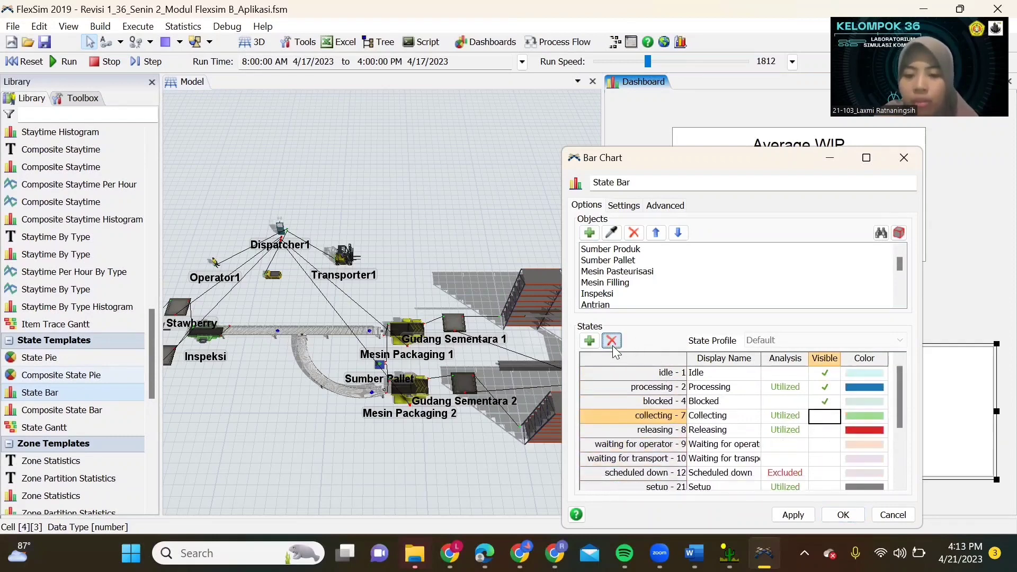
left_click(612, 341)
left_click(612, 341)
left_click(612, 341)
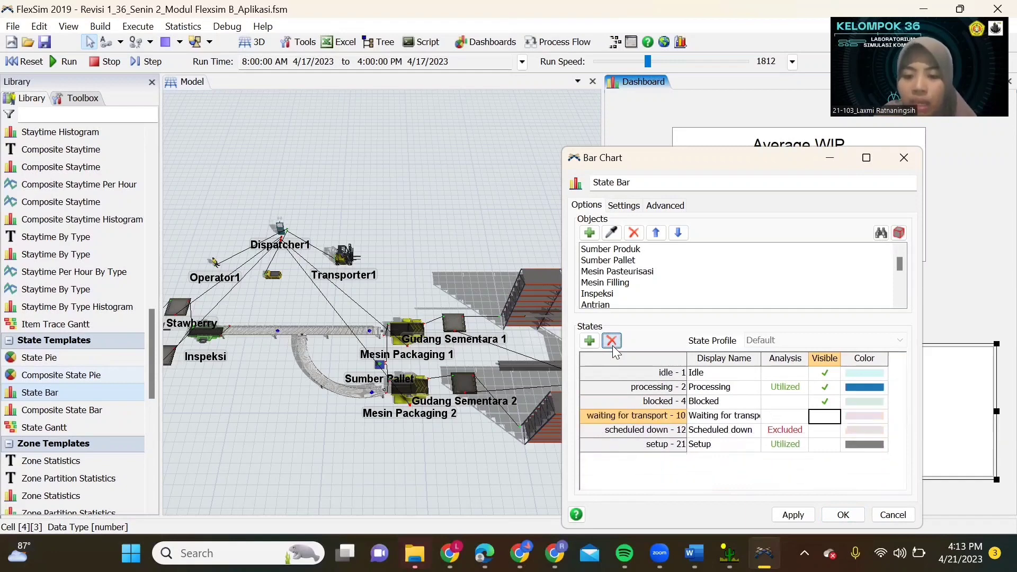
left_click(612, 346)
left_click(612, 345)
left_click(613, 346)
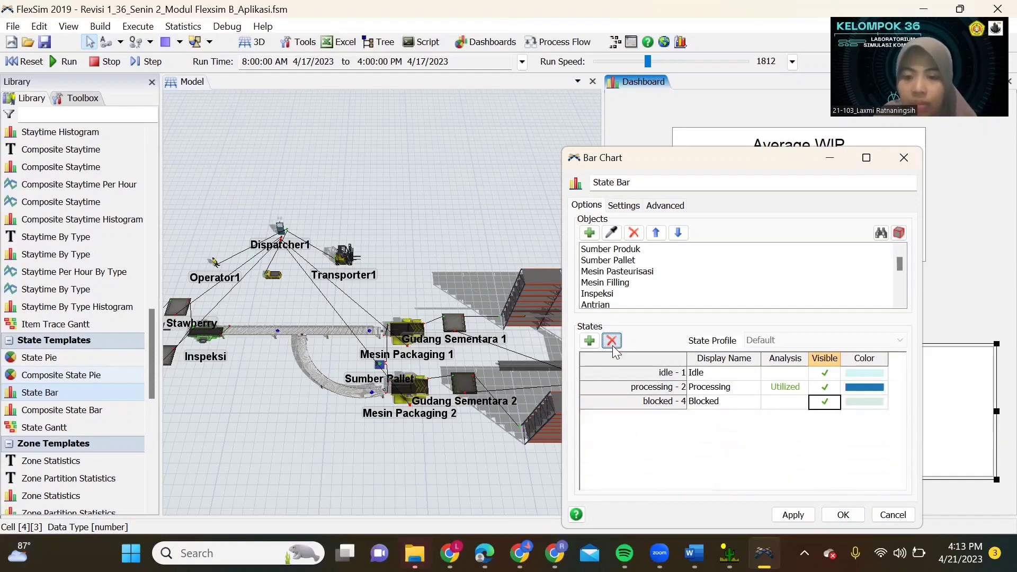
left_click(793, 515)
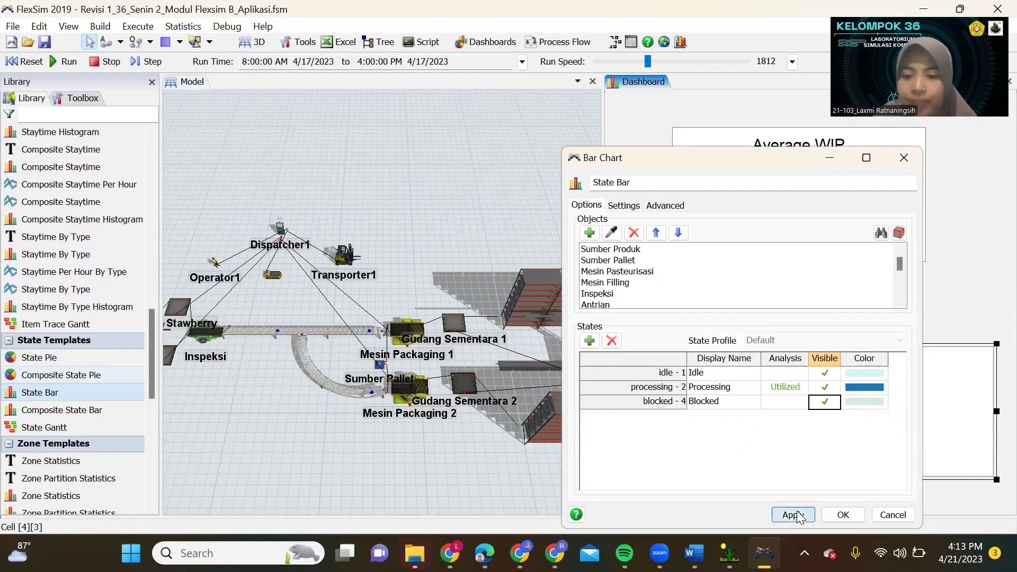
left_click(843, 516)
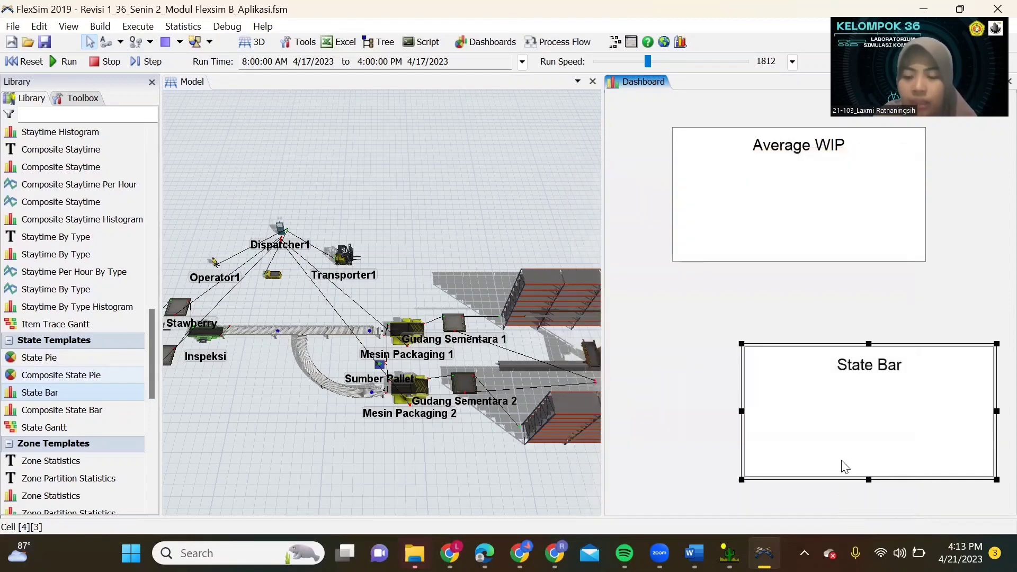
Align the State Bar chart beneath the Average WIP table and switch the run time display mode to seconds
left_click_drag(920, 344, 857, 313)
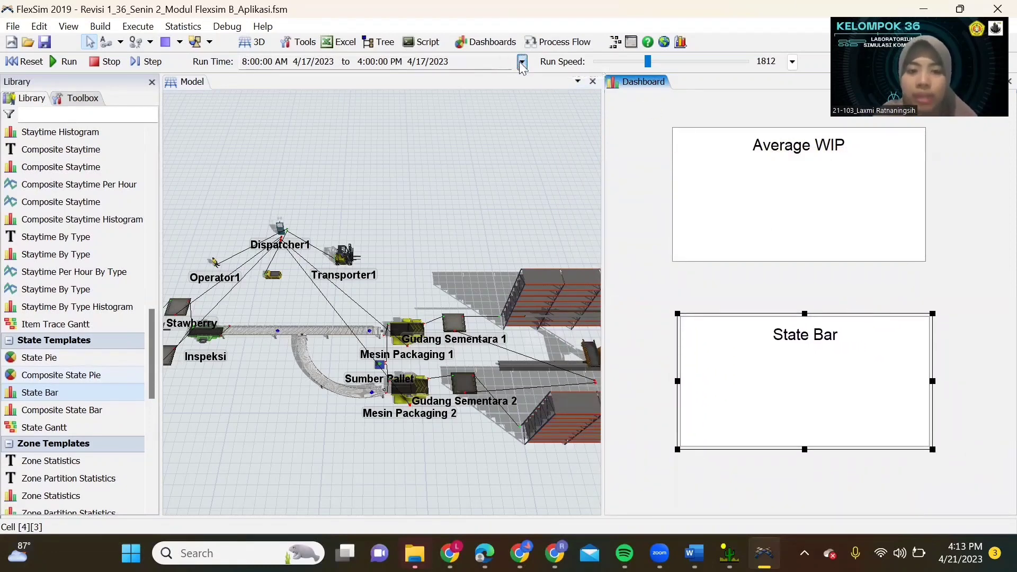
left_click(522, 61)
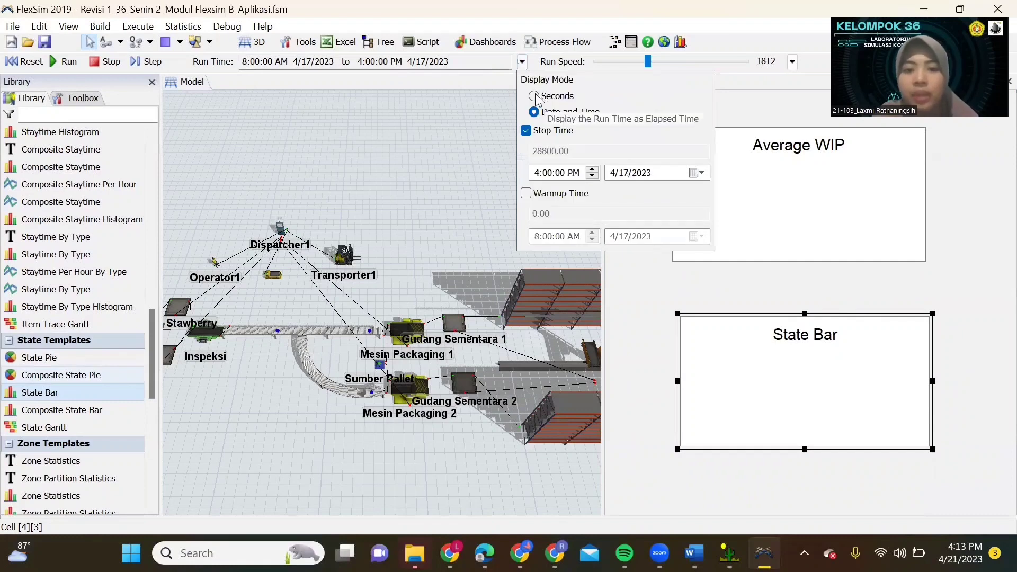
left_click(534, 97)
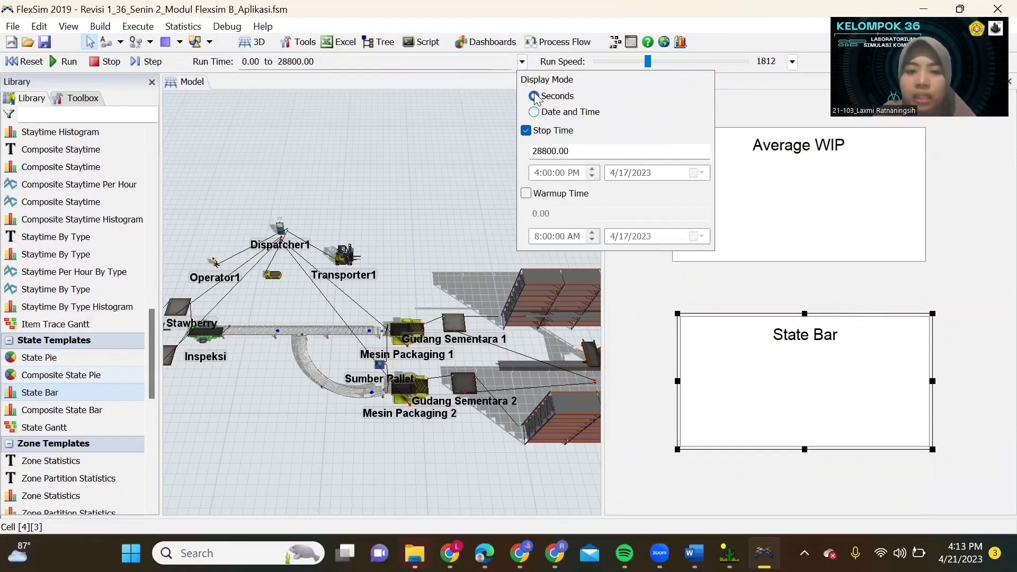
left_click(522, 62)
Reset the model and run it to its stop time, raising the run speed to 76171
left_click(20, 63)
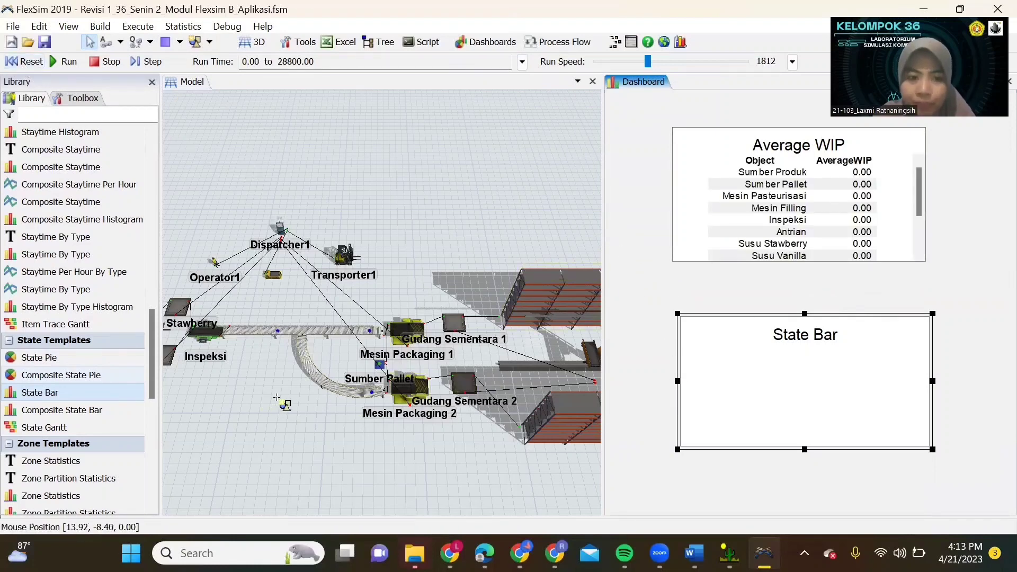
left_click_drag(310, 402, 385, 406)
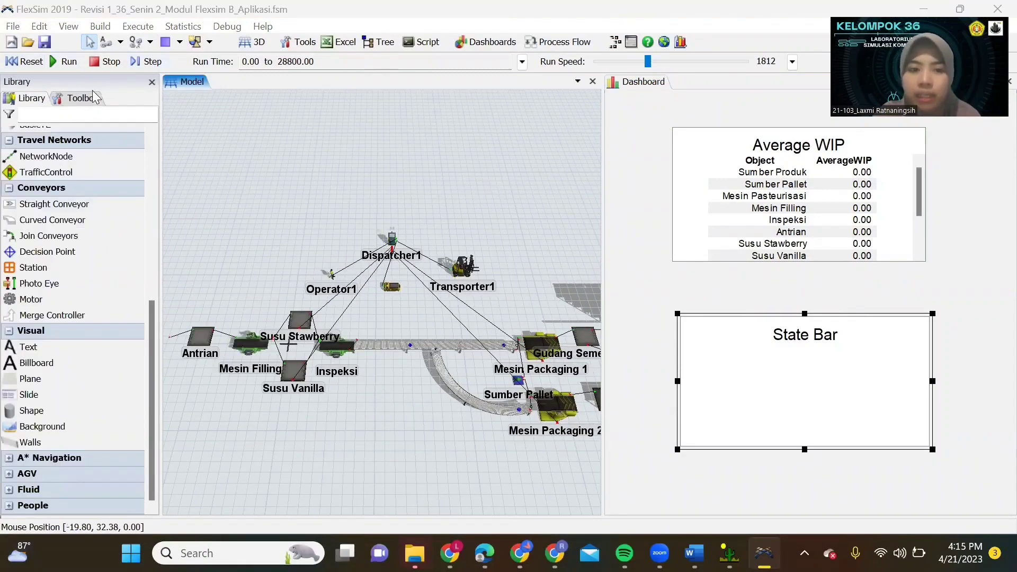
left_click(64, 61)
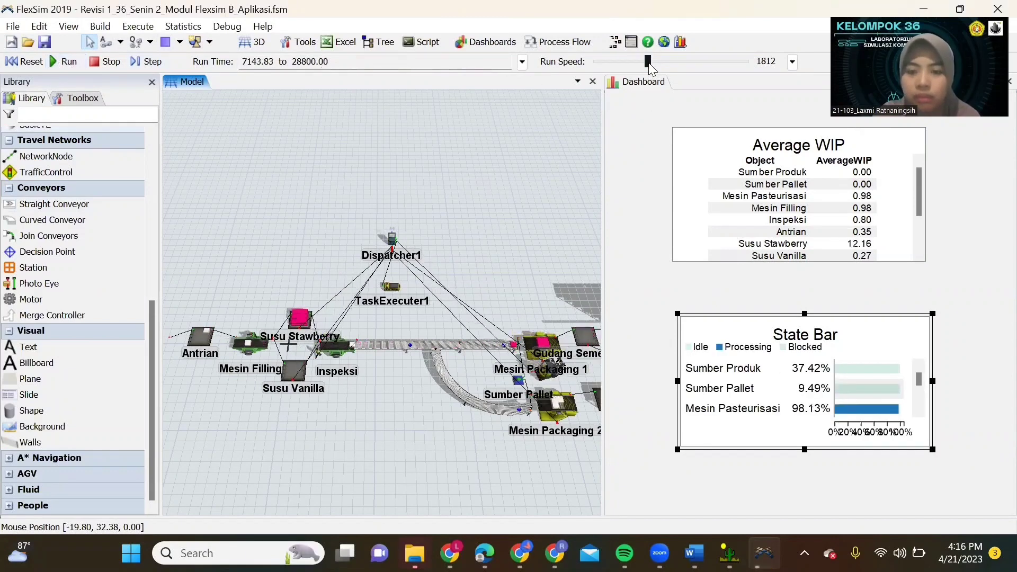
left_click_drag(649, 62, 728, 68)
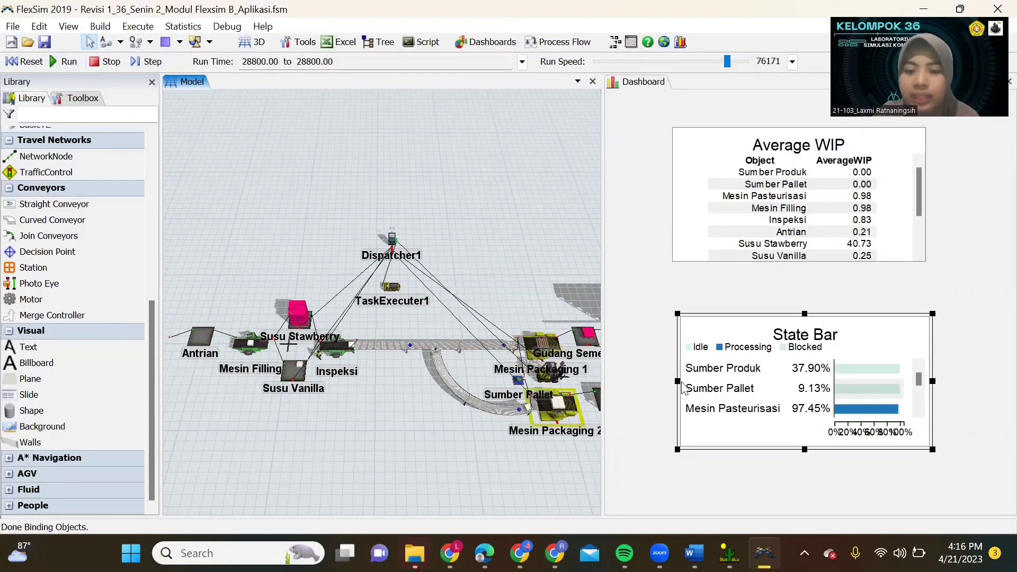
Enlarge the State Bar chart in width and height, and widen the dashboard pane
left_click_drag(678, 381, 639, 381)
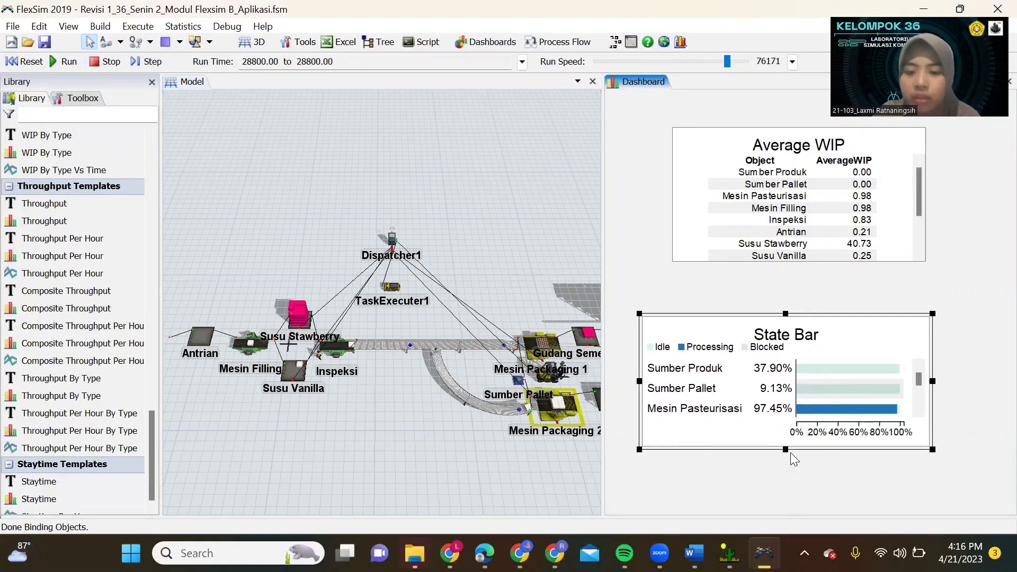
left_click_drag(785, 450, 786, 506)
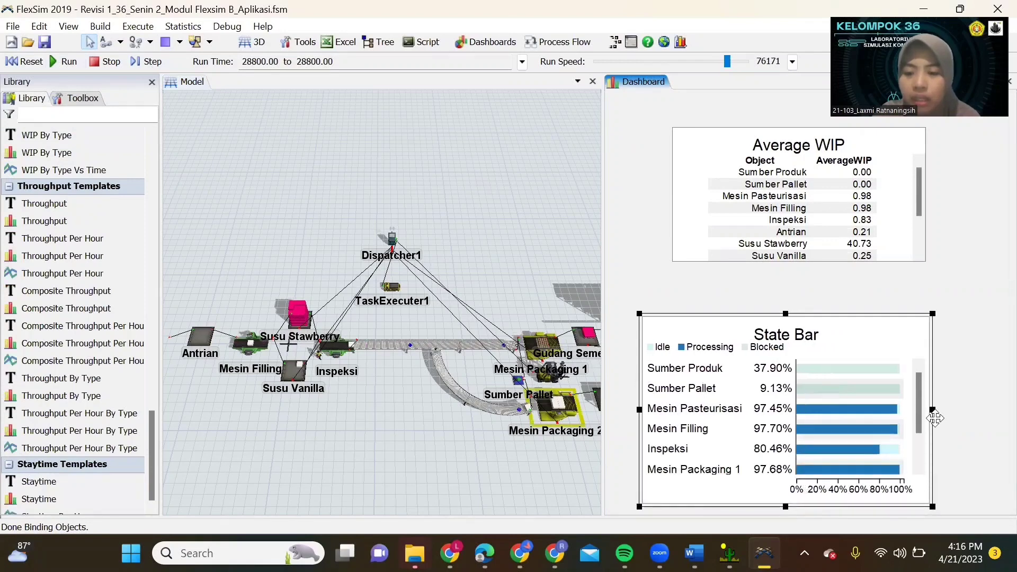
left_click_drag(933, 409, 1001, 408)
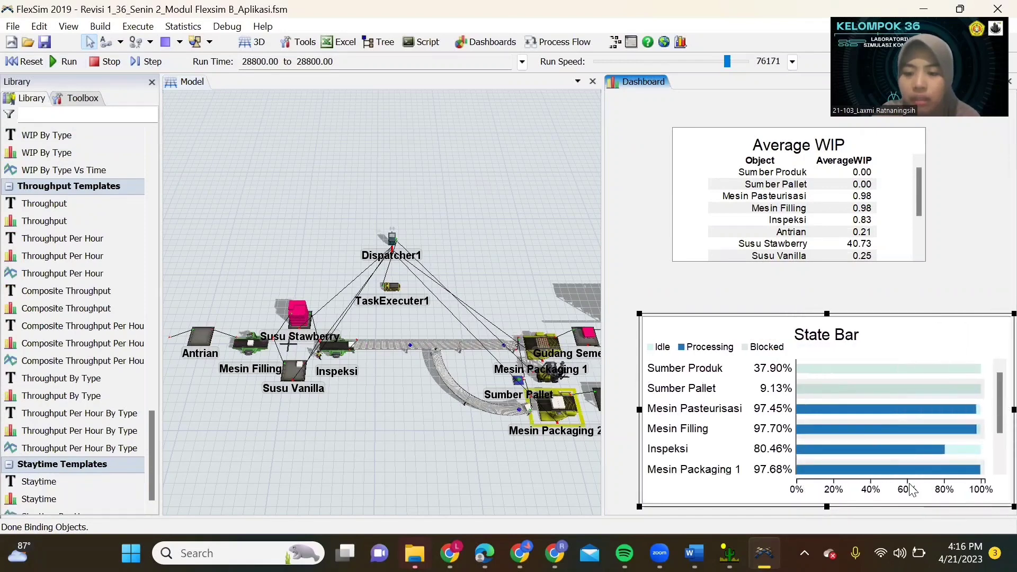
left_click_drag(601, 252, 469, 253)
Increase the height of the Average WIP table so it fills the space above the State Bar chart
left_click(726, 241)
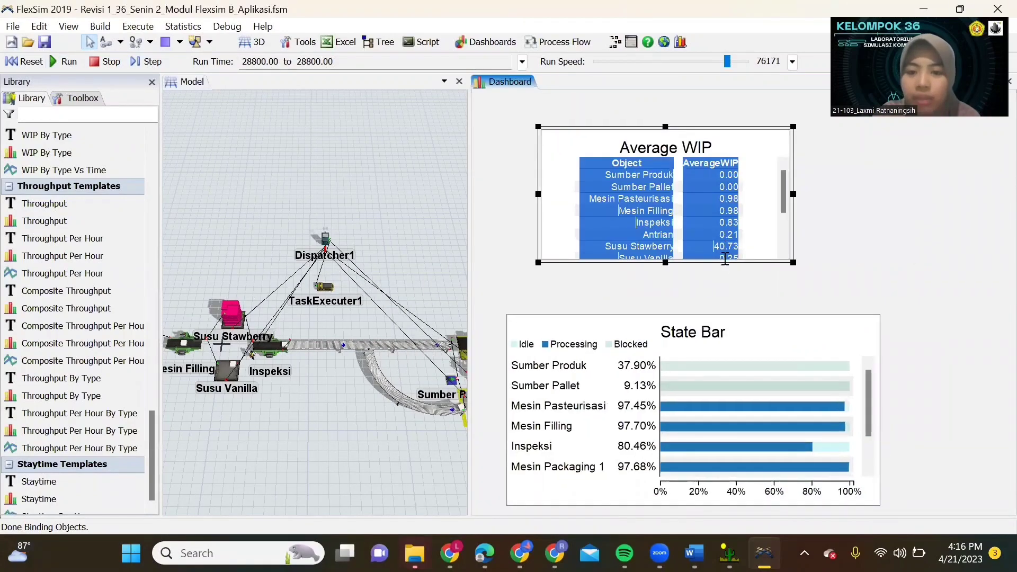
left_click_drag(723, 260, 667, 307)
left_click(843, 223)
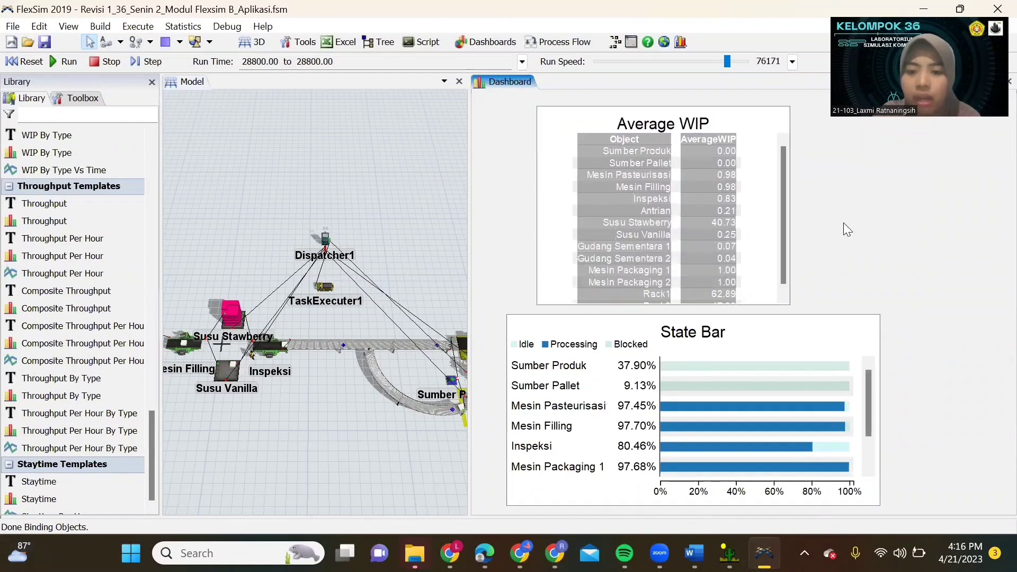
left_click(752, 184)
left_click(728, 168)
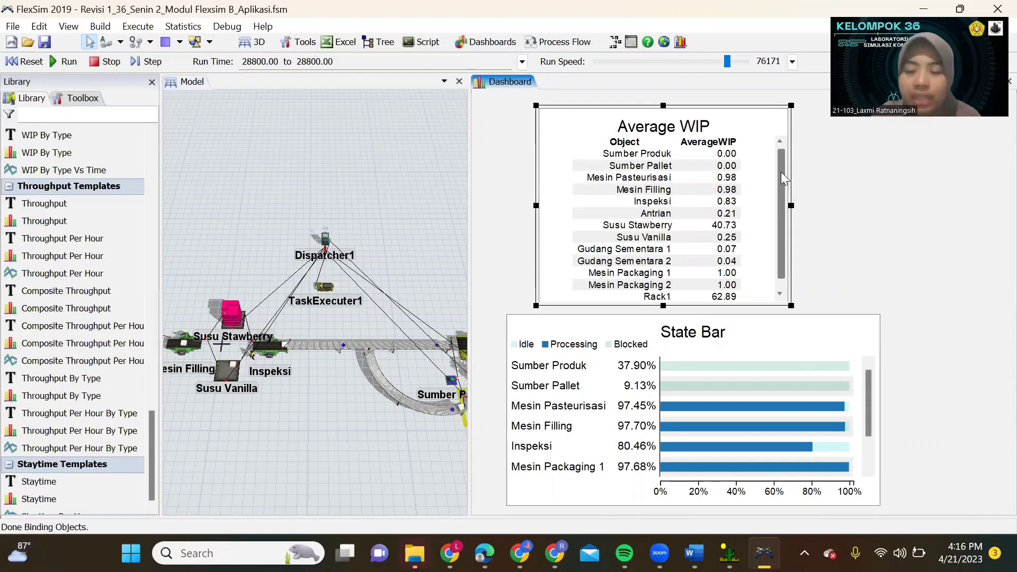
Examine the Average WIP values down to the racks and the state percentages of Mesin Pasteurisasi and Mesin Filling in the State Bar
left_click_drag(779, 173, 786, 207)
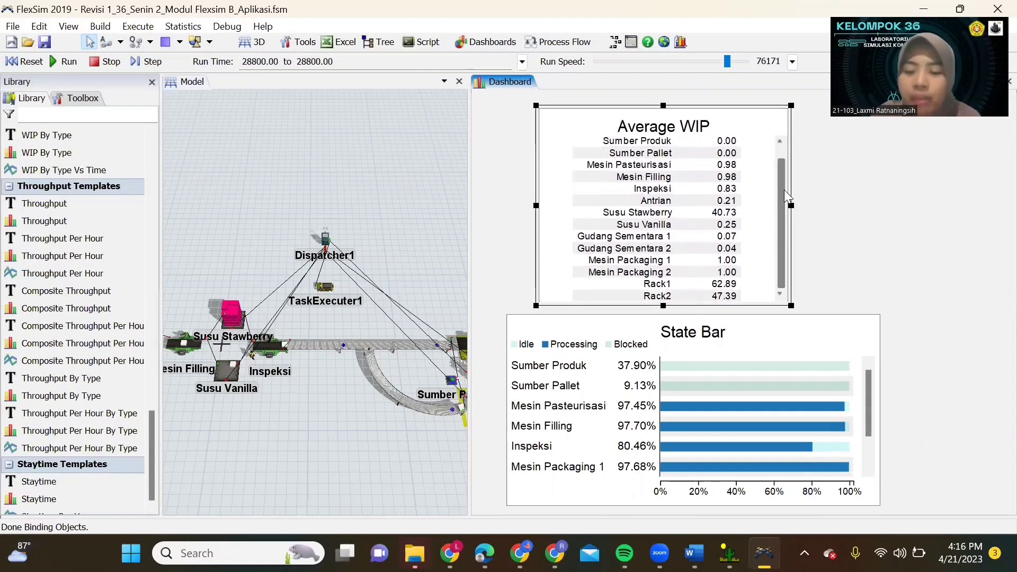
left_click_drag(784, 189, 784, 185)
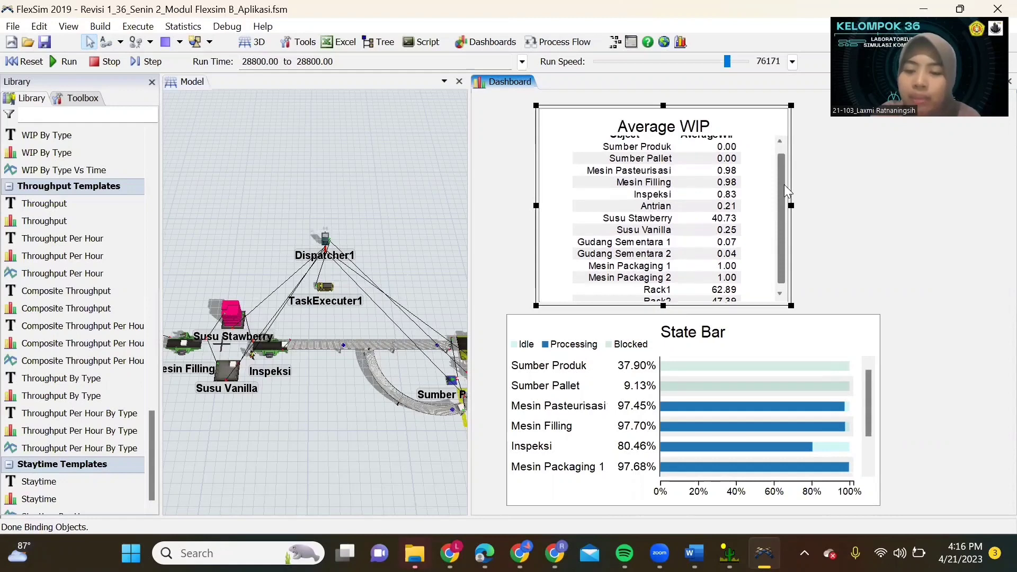
left_click_drag(784, 184, 784, 189)
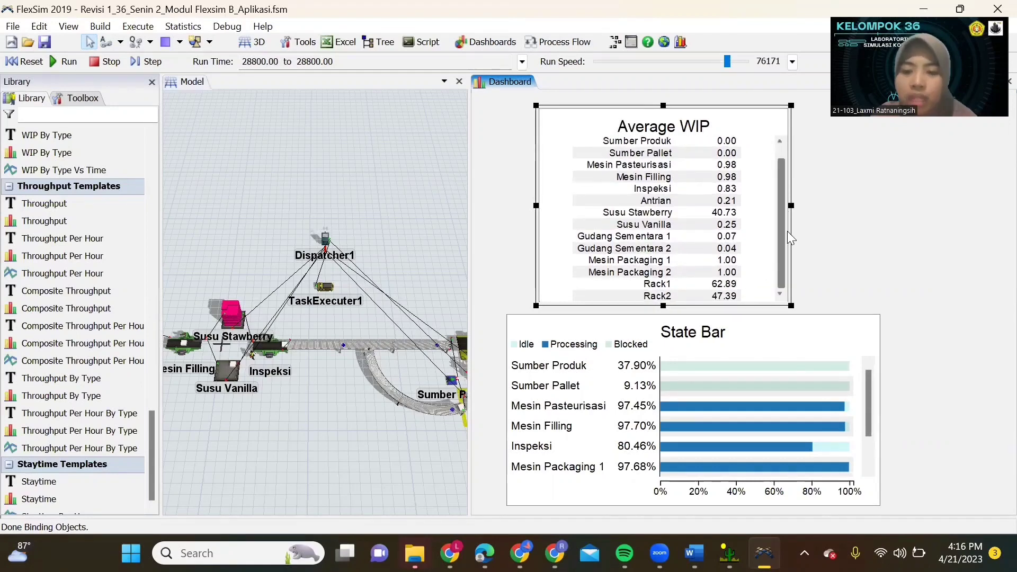
left_click(805, 333)
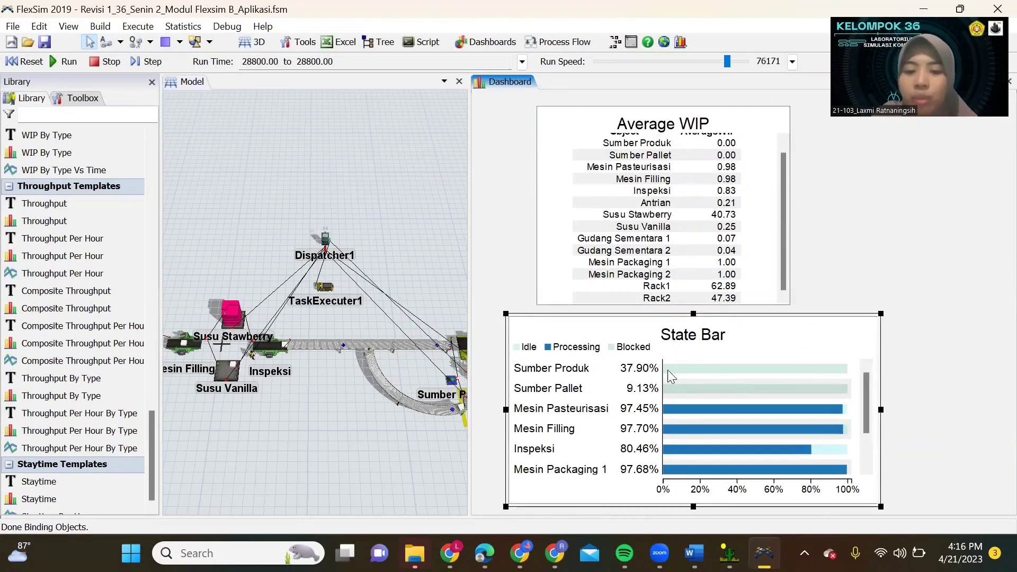
mouse_move(697, 371)
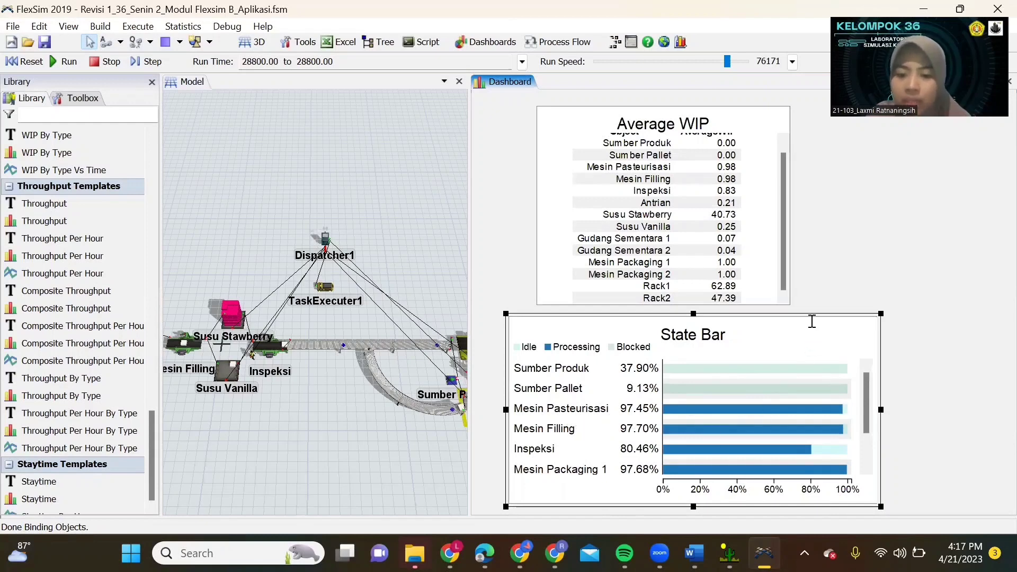
mouse_move(793, 410)
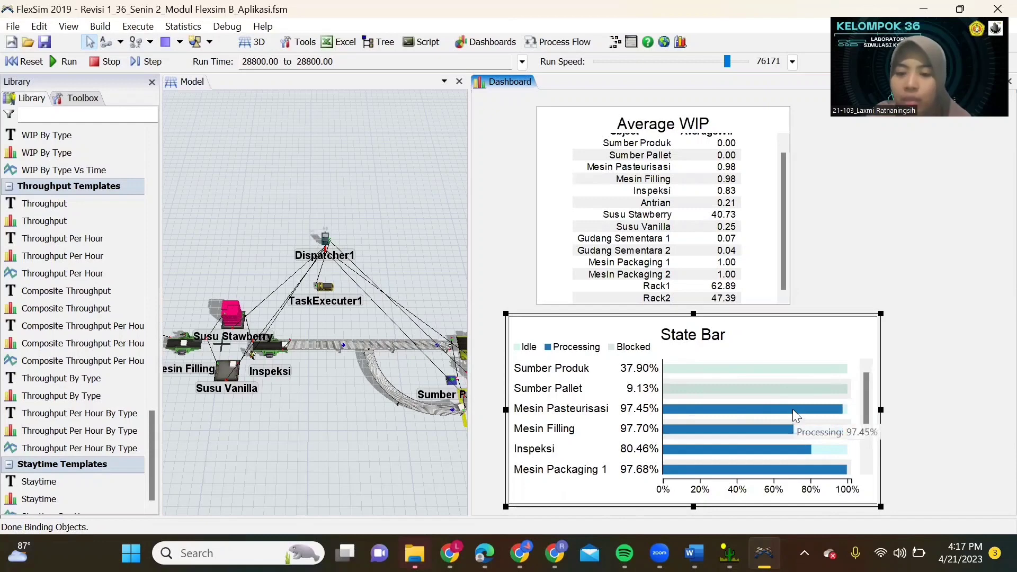
mouse_move(846, 413)
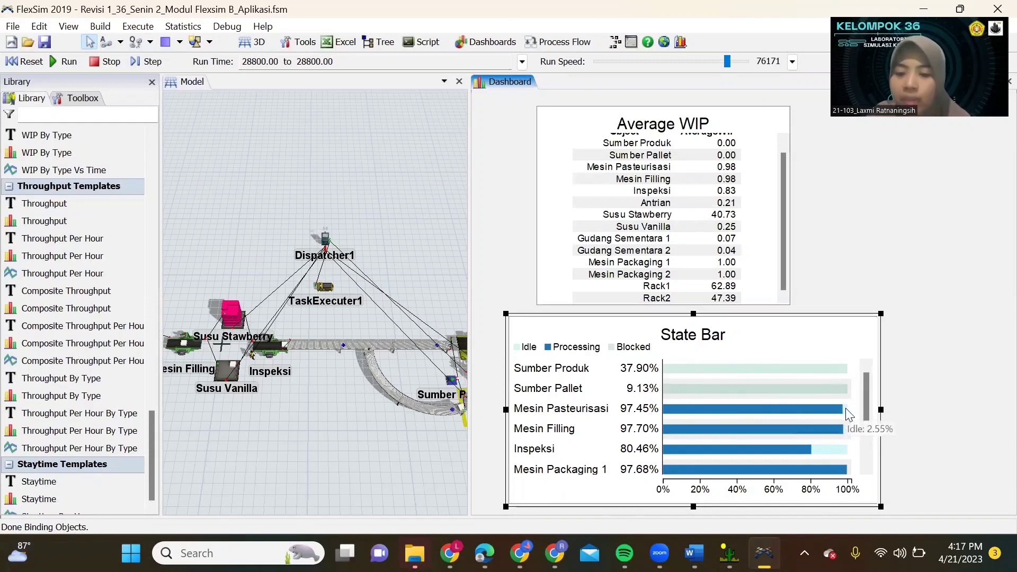
mouse_move(801, 437)
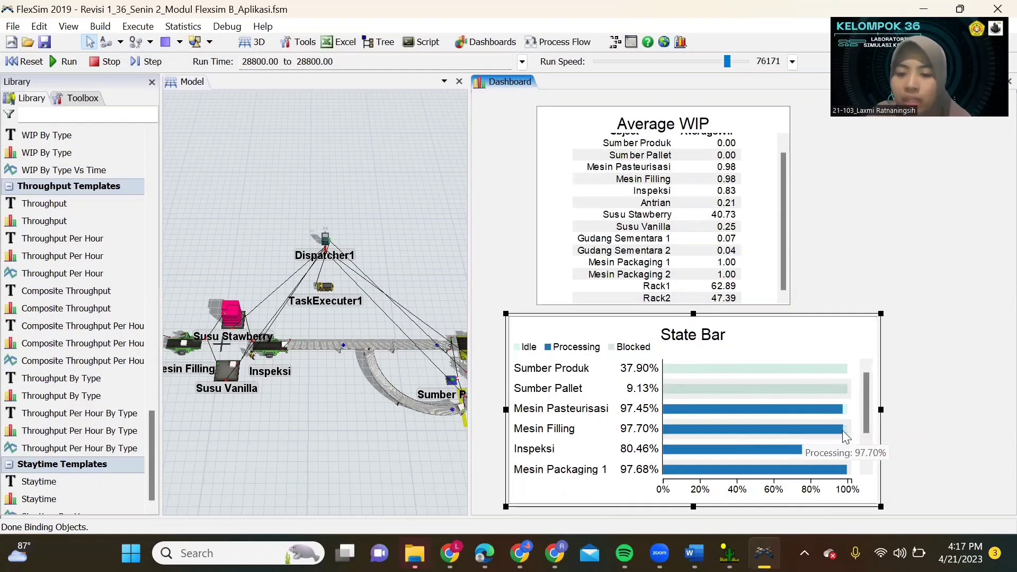
mouse_move(846, 432)
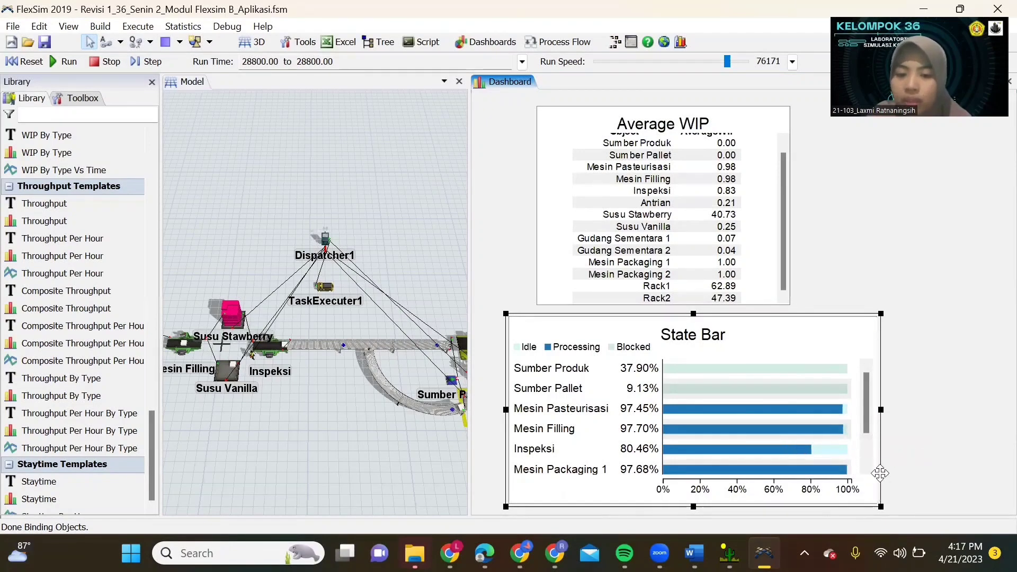
Switch to the PDF report in the browser and read the Model section with the packaging station layout figure and its analysis
scroll(867, 468, "down", 1)
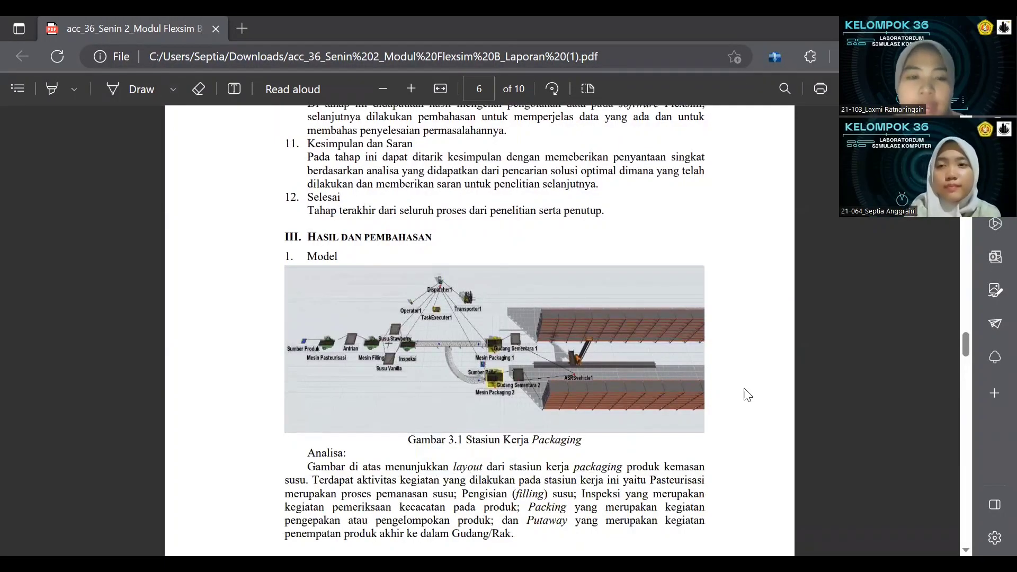
scroll(747, 394, "down", 1)
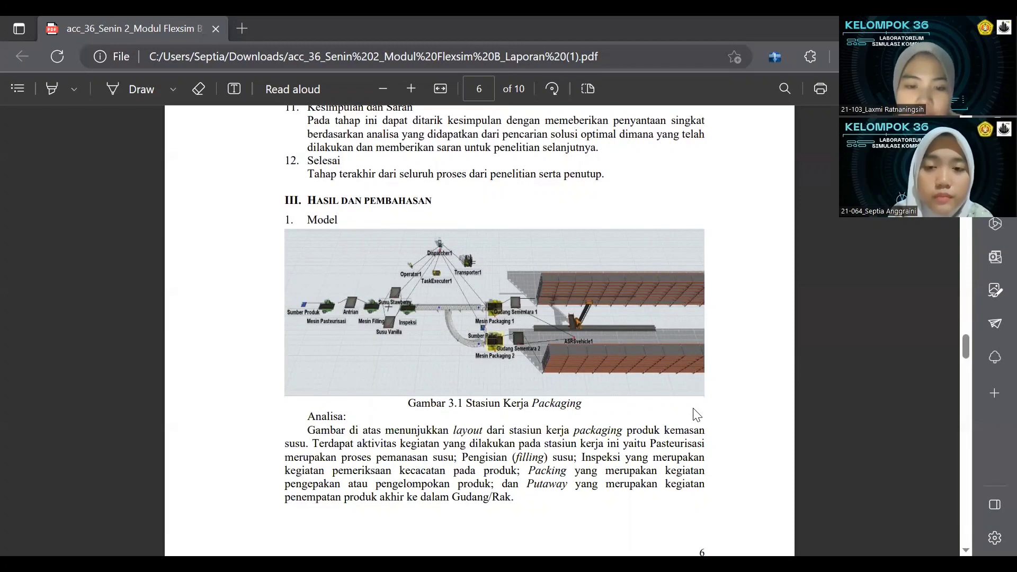
scroll(697, 415, "down", 1)
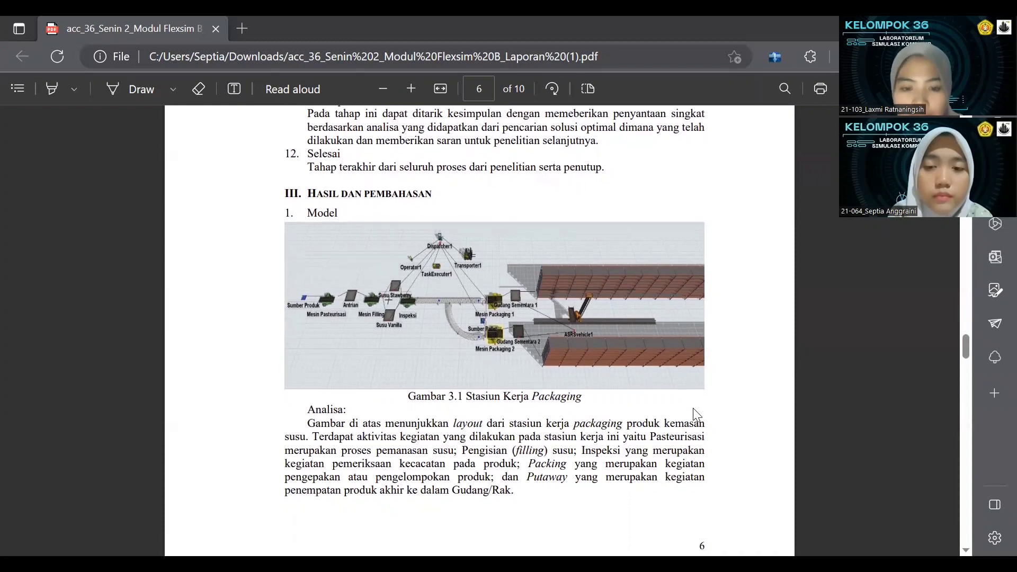
scroll(697, 415, "down", 2)
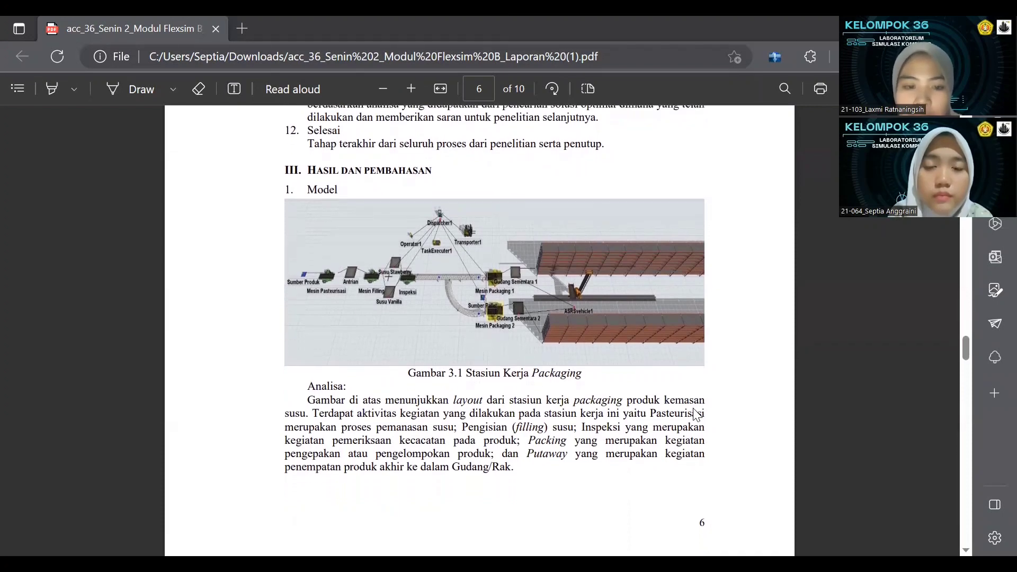
scroll(694, 409, "down", 4)
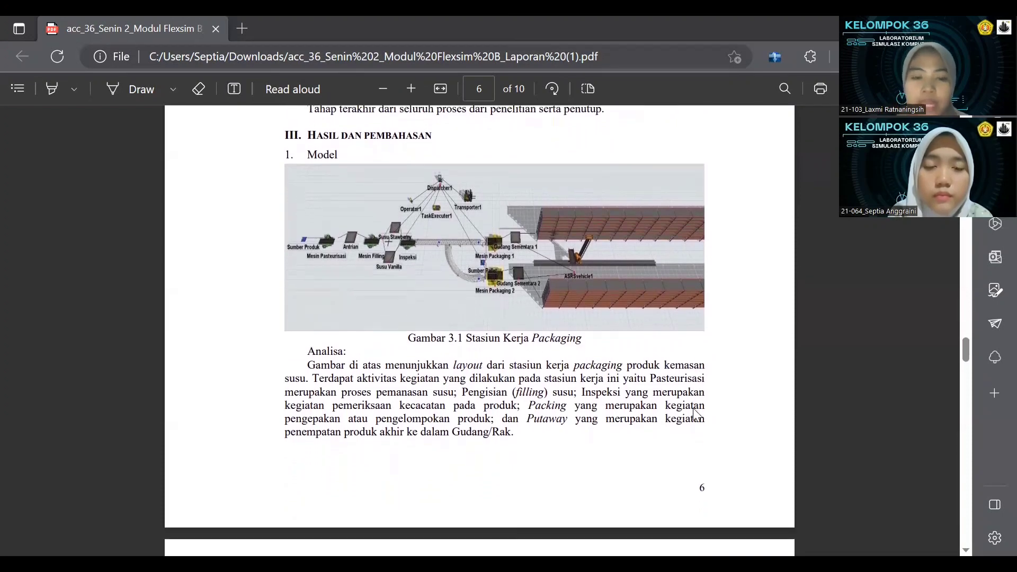
Read the Verifikasi dan Validasi introduction and the Verifikasi paragraph on checking the model for errors
scroll(693, 408, "down", 7)
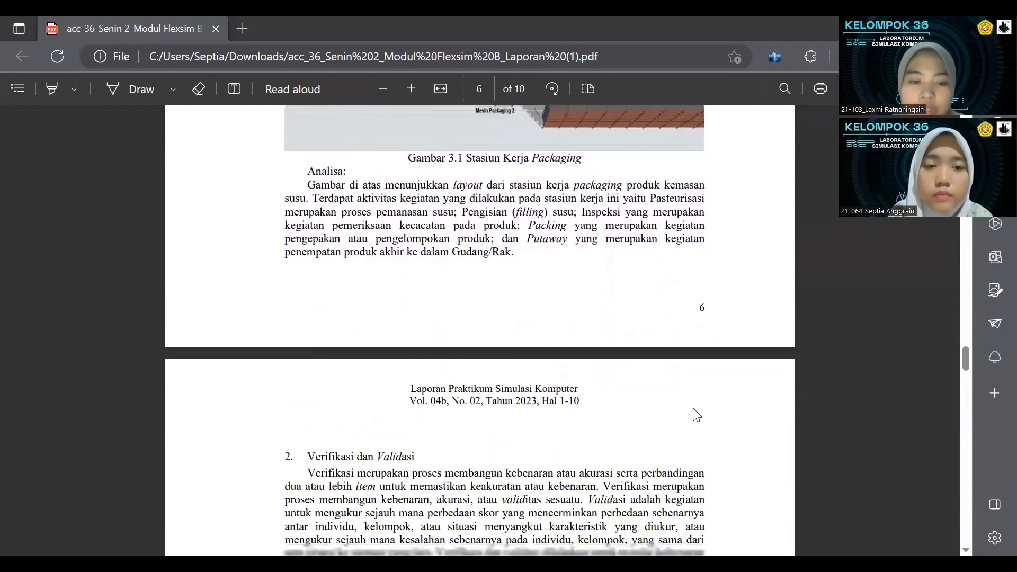
scroll(694, 414, "down", 8)
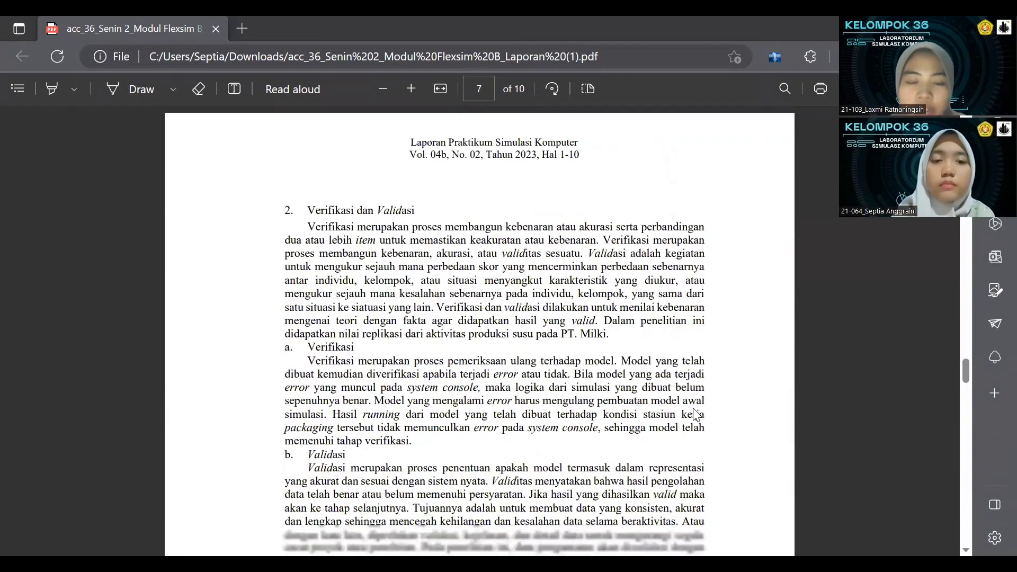
scroll(695, 414, "down", 1)
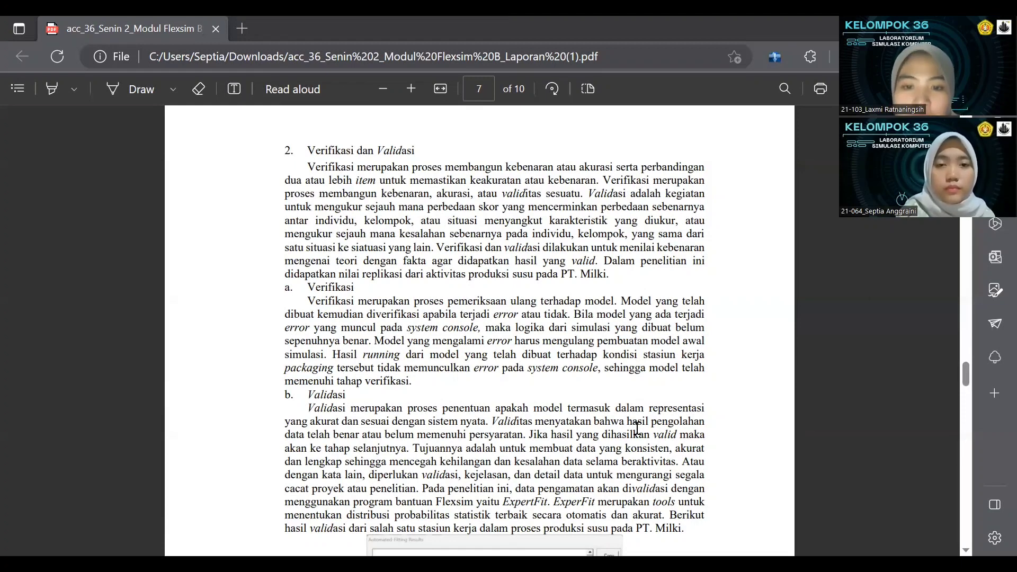
scroll(637, 428, "down", 2)
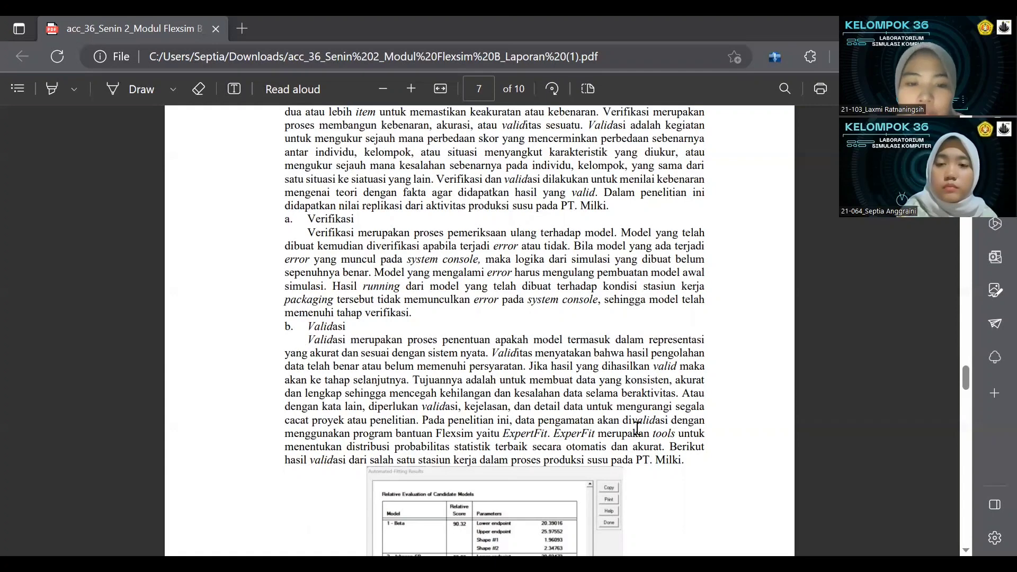
Examine the Validasi paragraph, the ExpertFit Automated Fitting Results figure and its analysis, through to the distribution chosen for the inspection process time
scroll(637, 428, "down", 2)
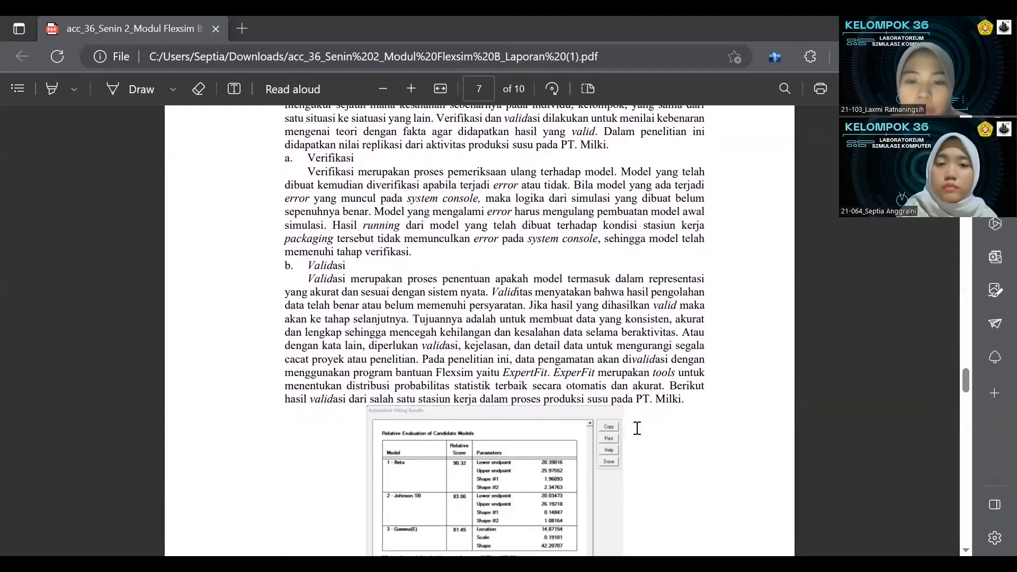
scroll(637, 428, "down", 1)
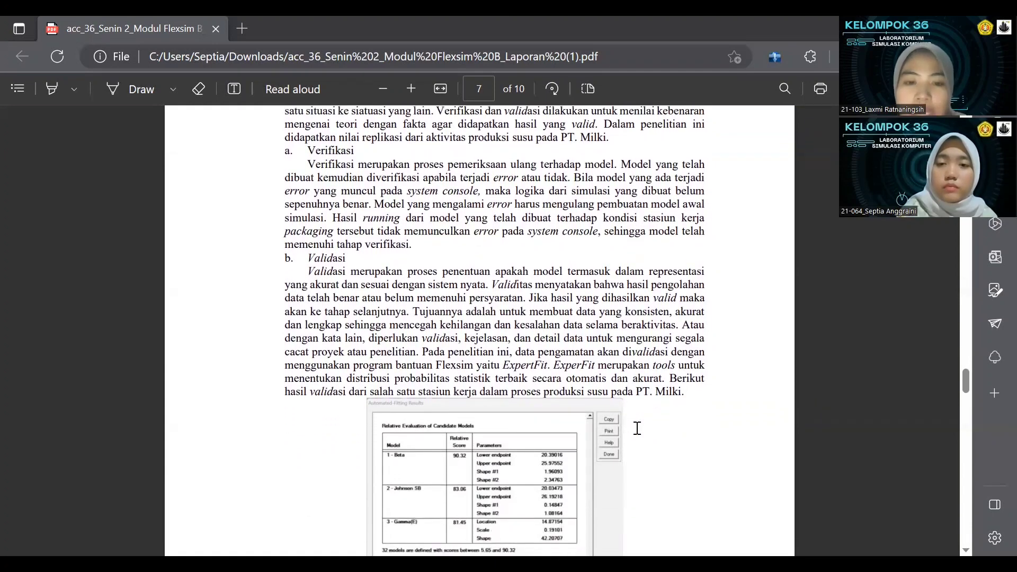
scroll(637, 428, "down", 1)
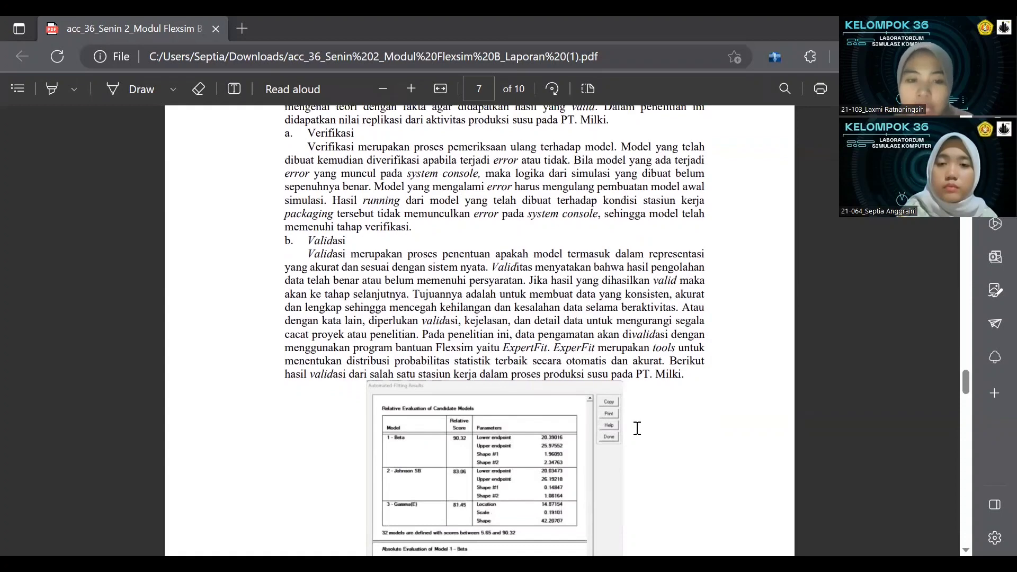
scroll(637, 428, "down", 2)
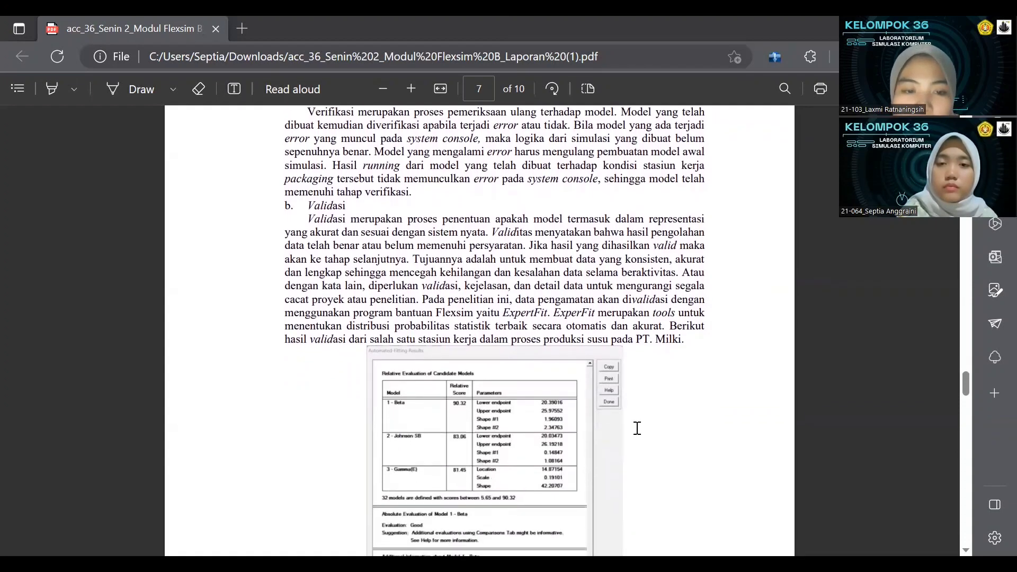
scroll(637, 428, "down", 10)
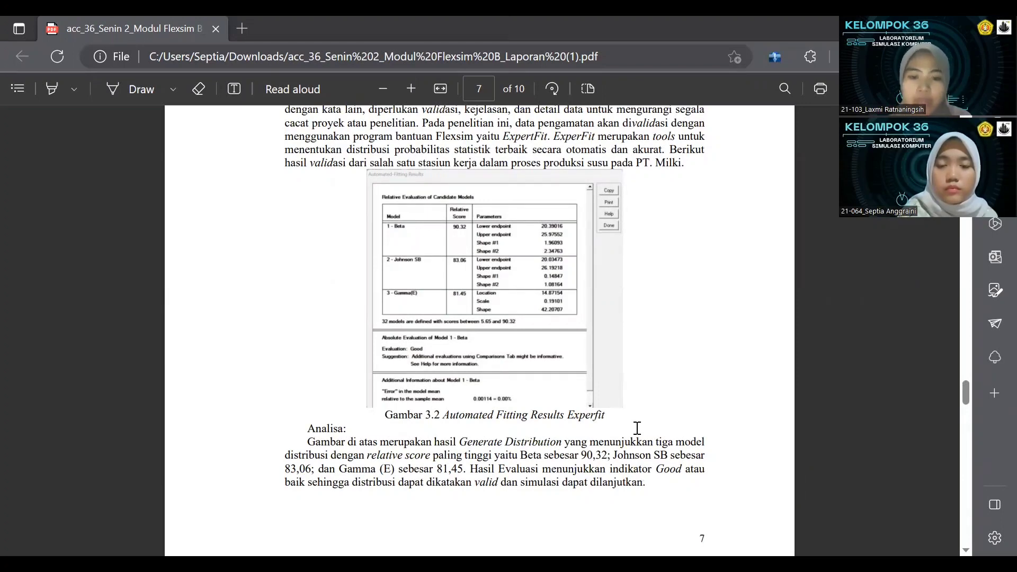
scroll(637, 428, "down", 10)
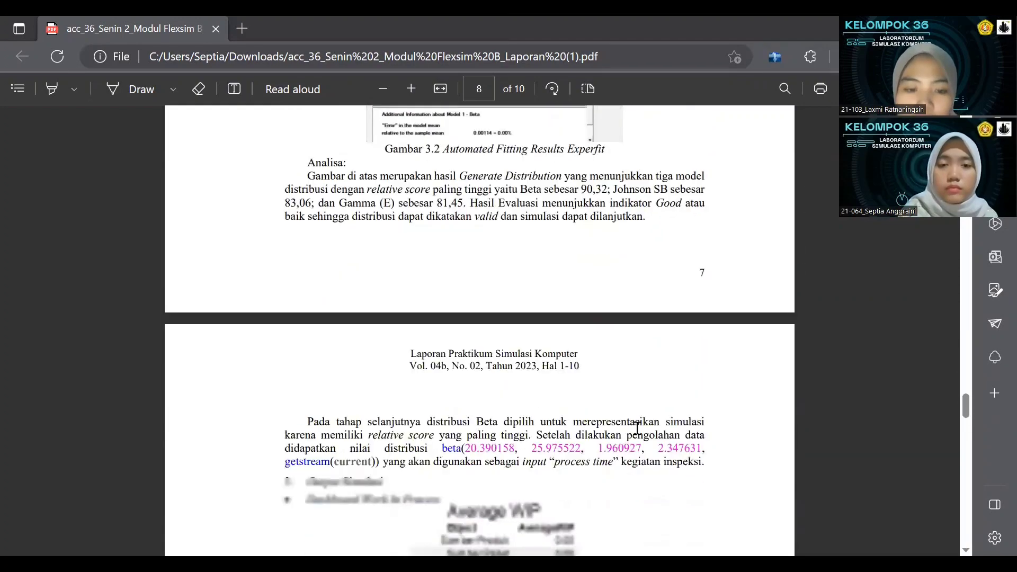
Review the Average WIP table in the Output Simulasi section together with its written analysis
scroll(637, 428, "down", 1)
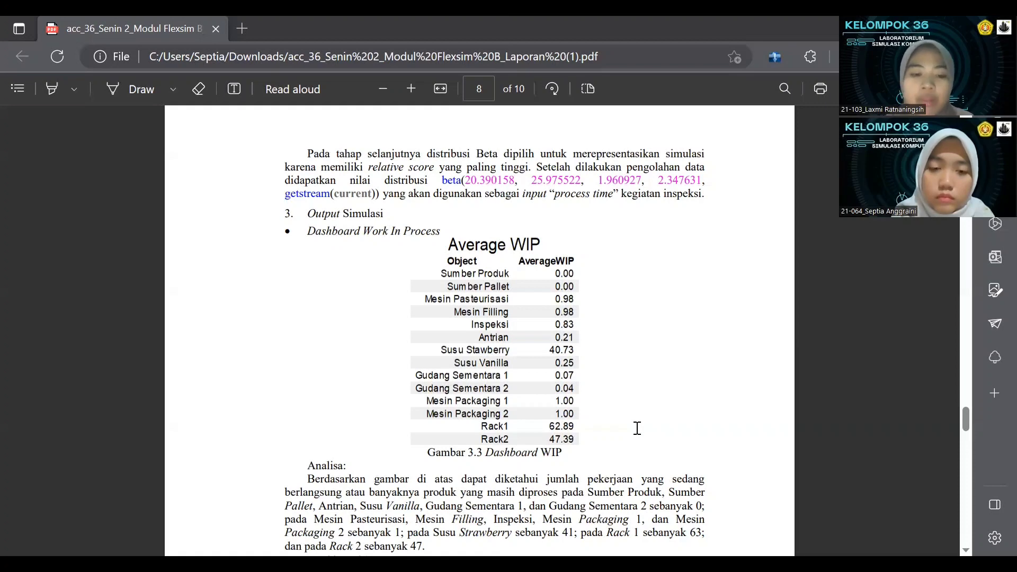
scroll(637, 428, "down", 2)
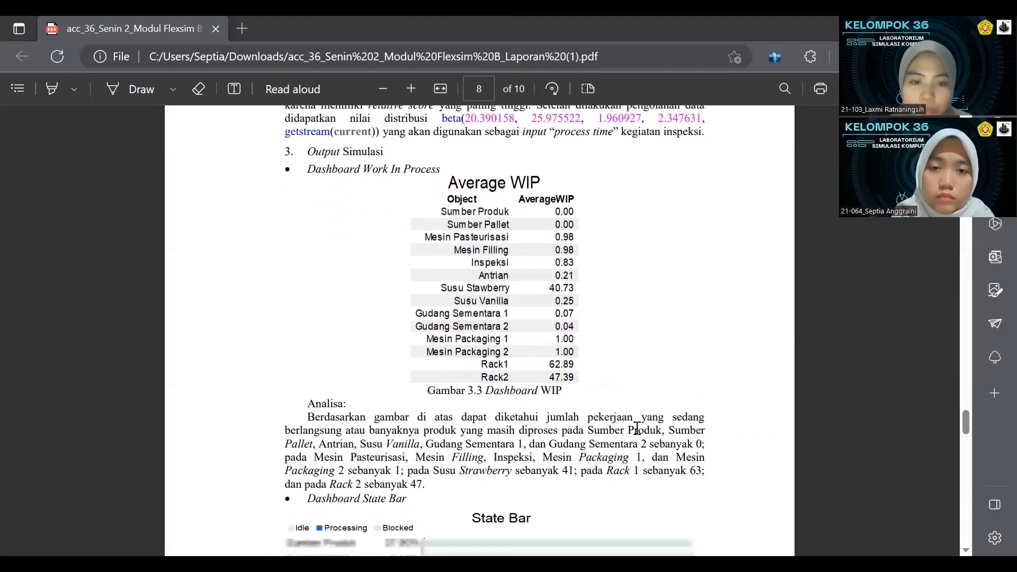
scroll(637, 428, "down", 5)
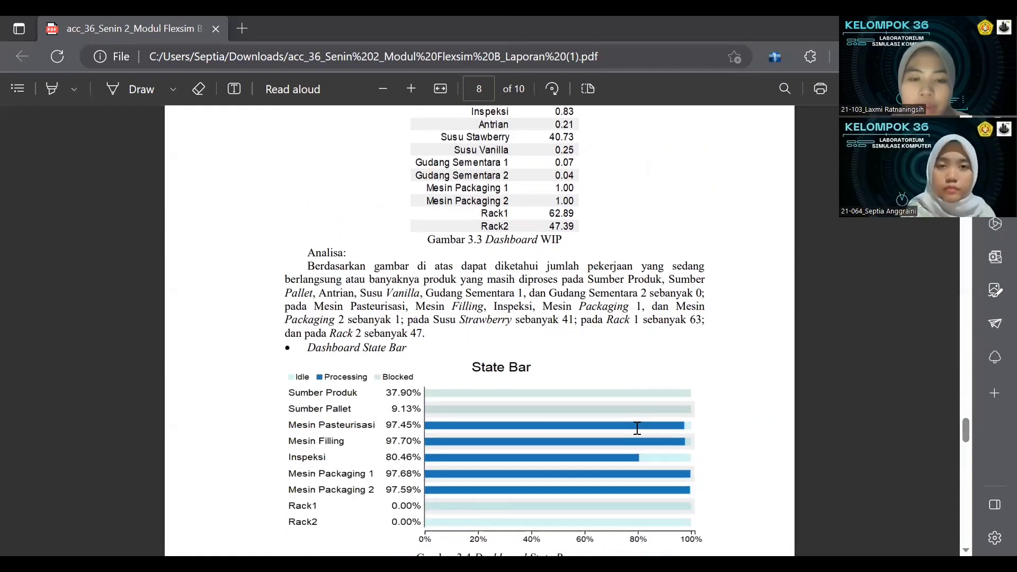
Examine the Dashboard State Bar figure and read its analysis of idle, processing and blocked percentages across pages 8 and 9
scroll(637, 428, "down", 7)
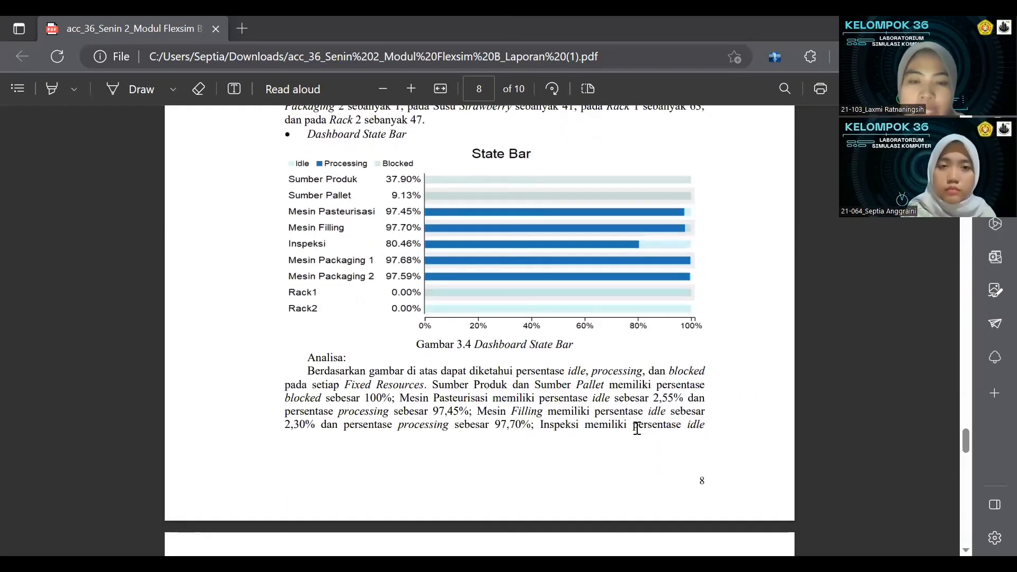
scroll(637, 427, "down", 1)
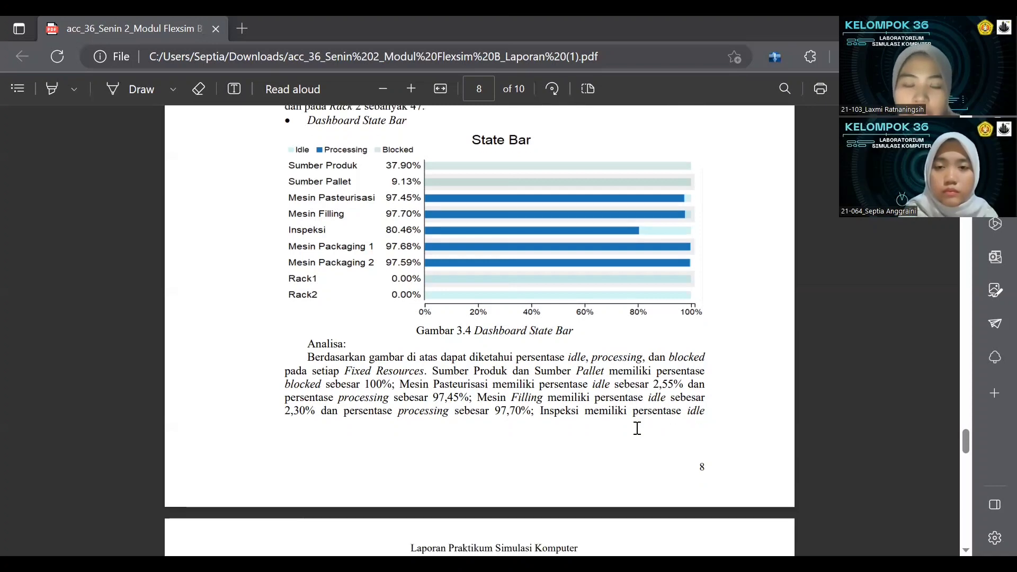
scroll(637, 428, "down", 3)
scroll(637, 428, "down", 3)
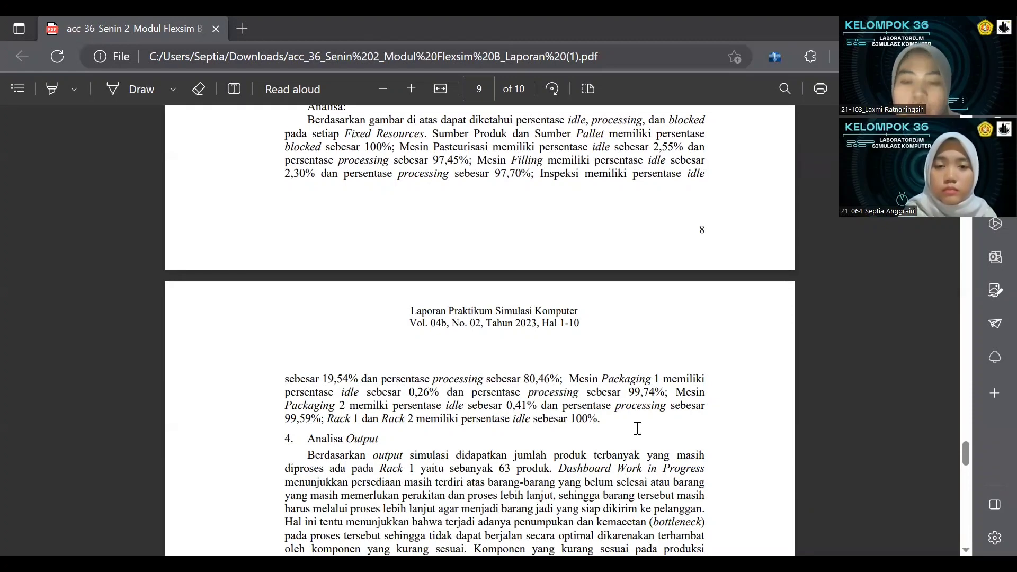
scroll(637, 428, "down", 1)
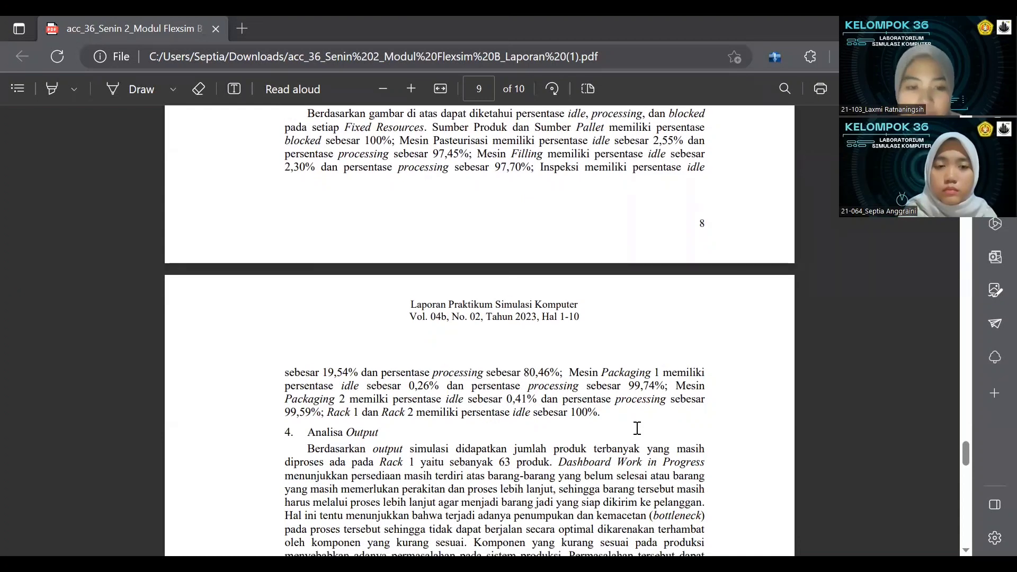
scroll(637, 428, "down", 1)
scroll(637, 428, "down", 2)
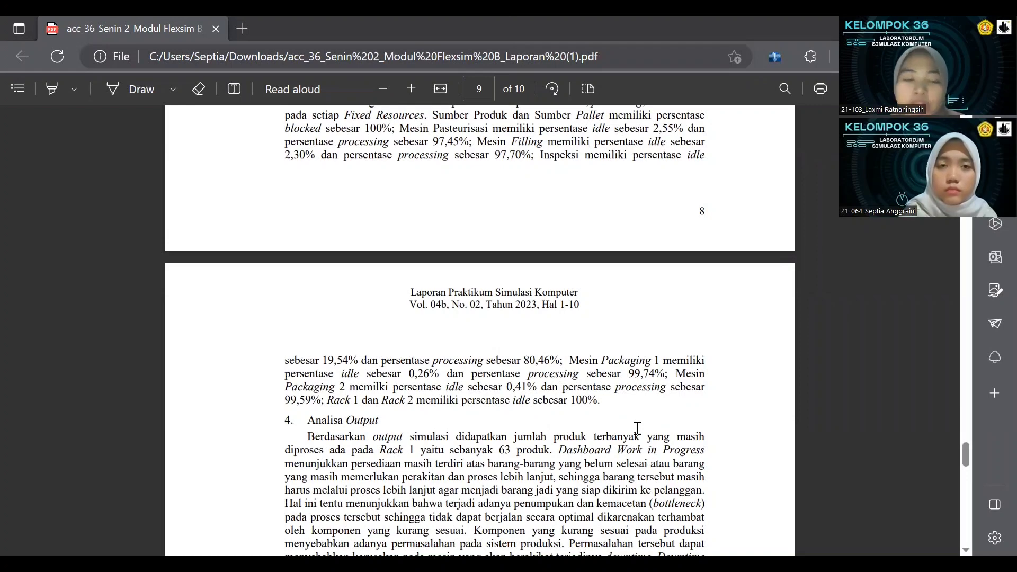
Read the Analisa Output section on the bottleneck at the racks and the productivity of the packaging machines
scroll(638, 428, "down", 3)
scroll(637, 428, "down", 1)
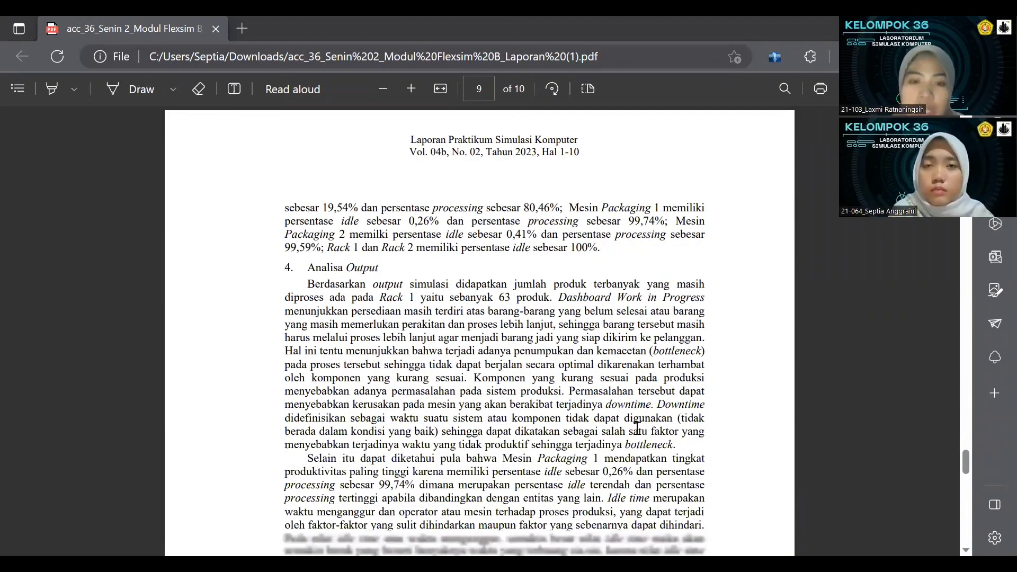
scroll(637, 428, "down", 3)
scroll(637, 427, "down", 1)
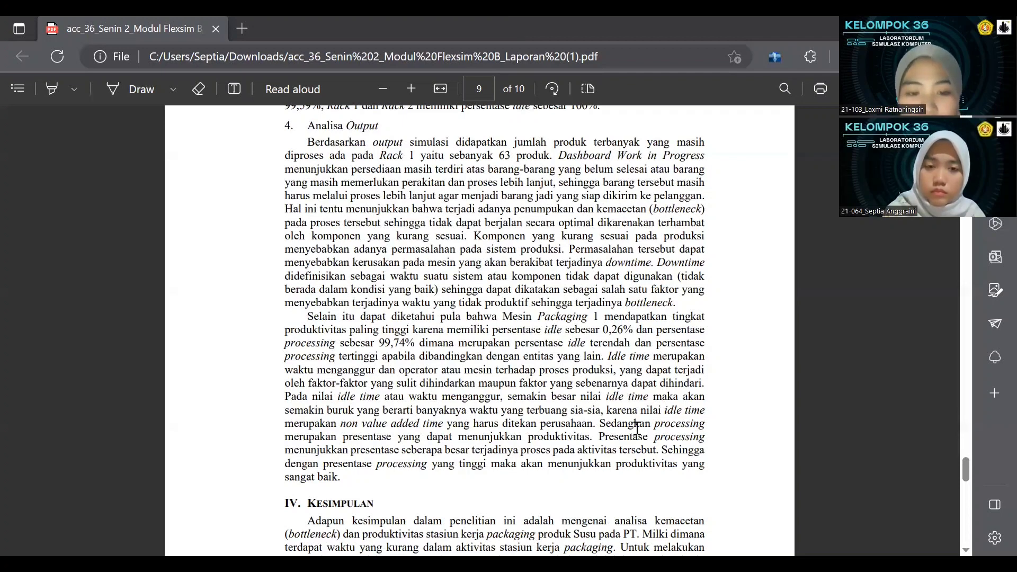
Read the Kesimpulan section on page 9 about the bottleneck and productivity of the milk packaging station
scroll(636, 428, "down", 2)
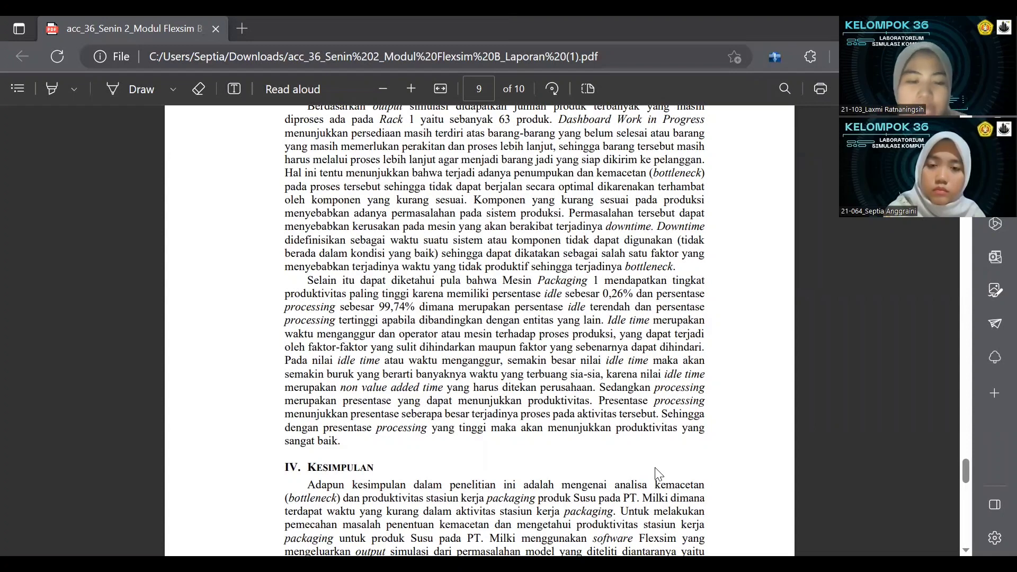
scroll(657, 473, "down", 1)
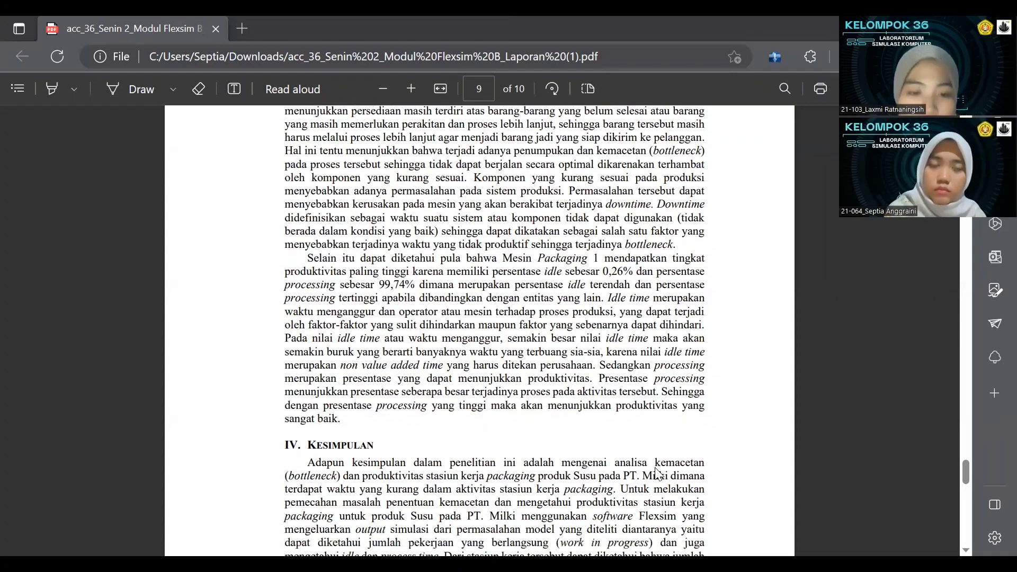
scroll(657, 473, "down", 4)
scroll(656, 438, "down", 2)
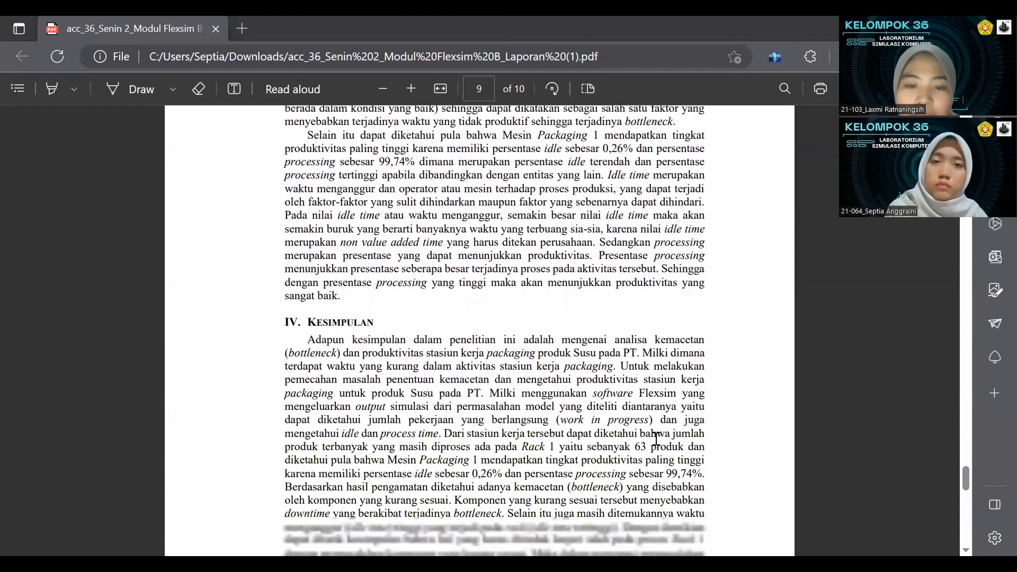
scroll(656, 439, "down", 7)
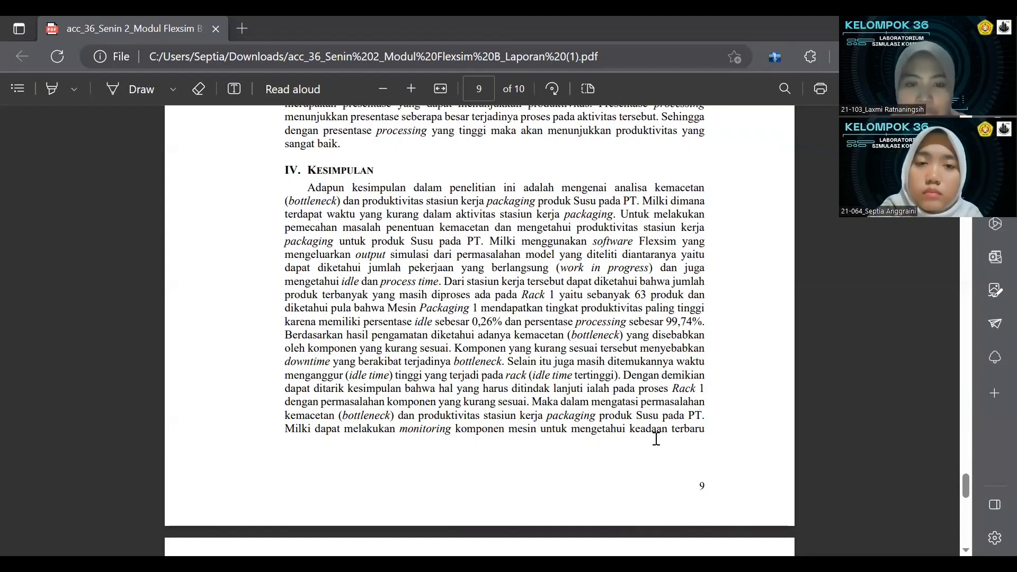
scroll(656, 438, "down", 1)
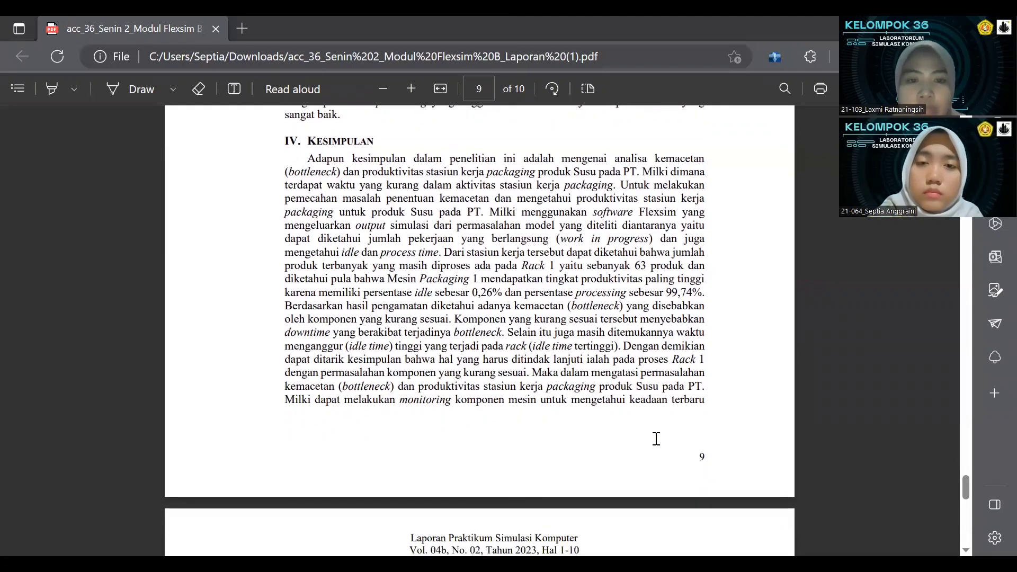
scroll(655, 439, "down", 1)
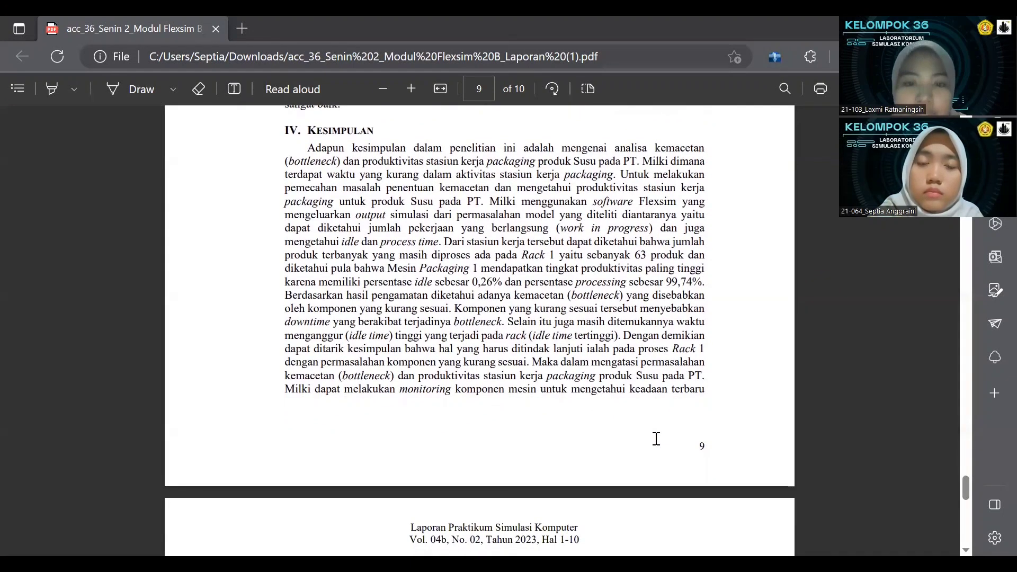
scroll(656, 438, "down", 1)
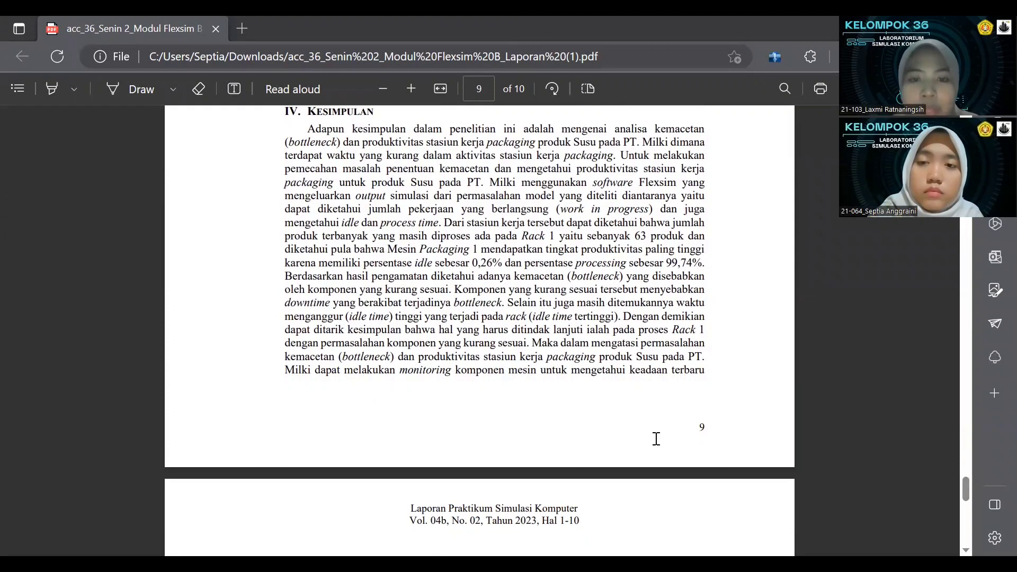
scroll(655, 438, "down", 1)
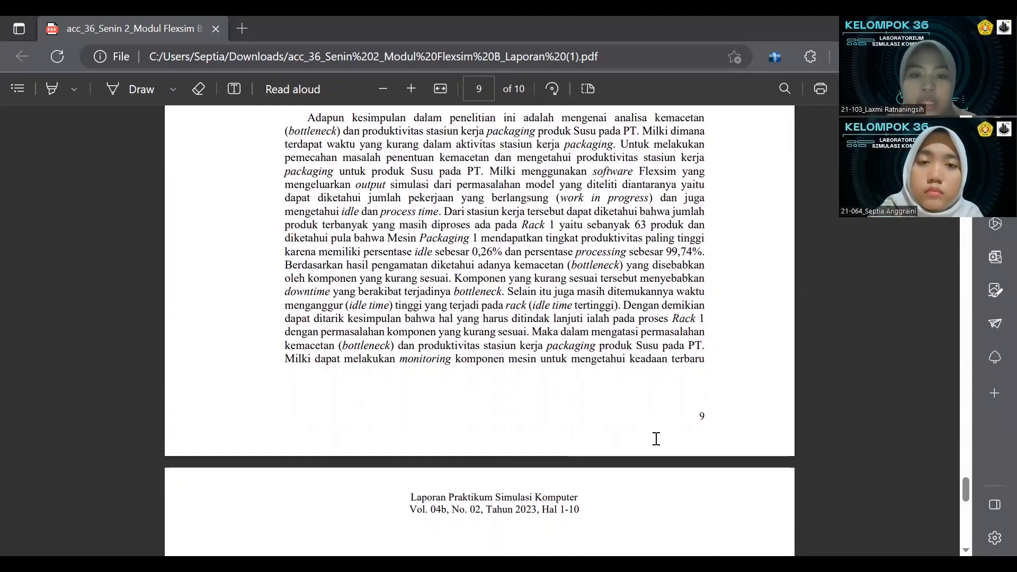
scroll(656, 438, "down", 1)
scroll(657, 438, "down", 1)
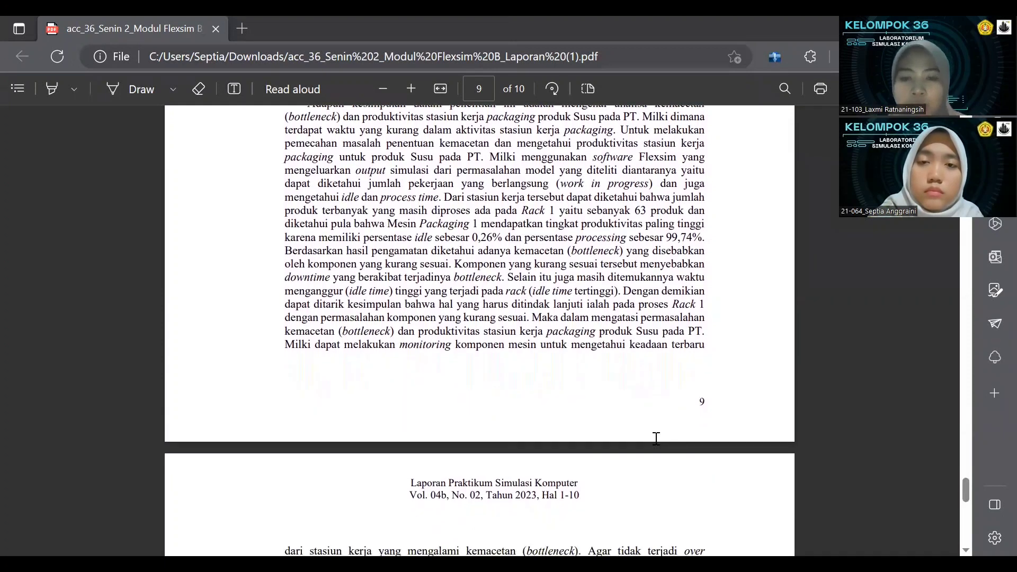
scroll(656, 439, "down", 1)
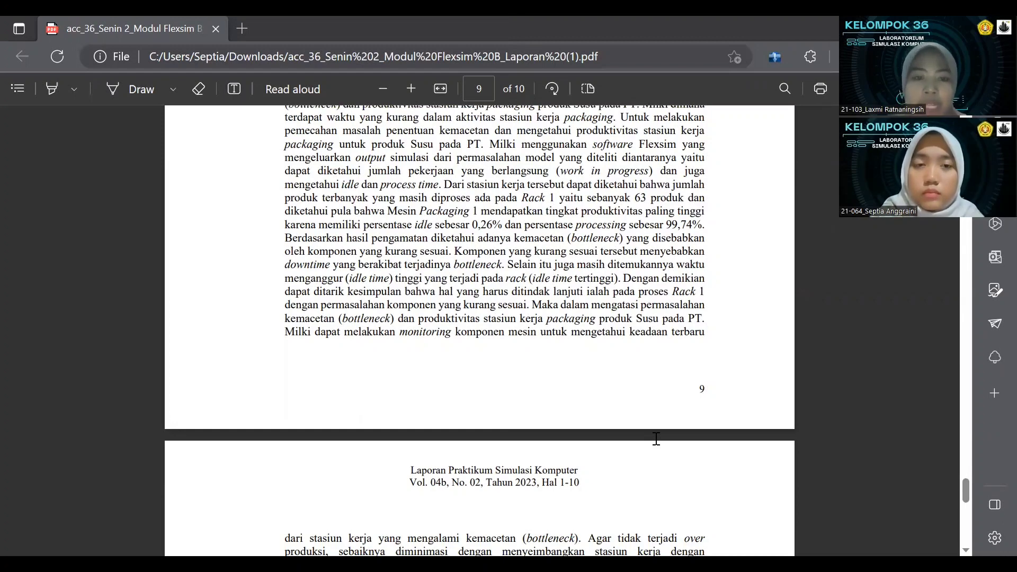
Read the end of the conclusion on page 10, with the suggestions for further research and for the company
scroll(656, 438, "down", 3)
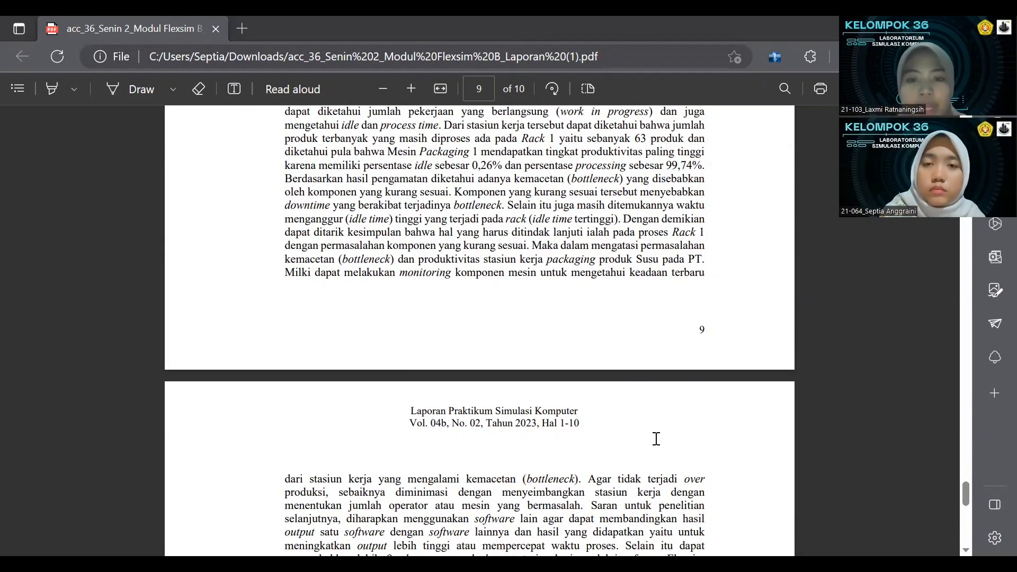
scroll(655, 438, "down", 1)
scroll(656, 438, "down", 3)
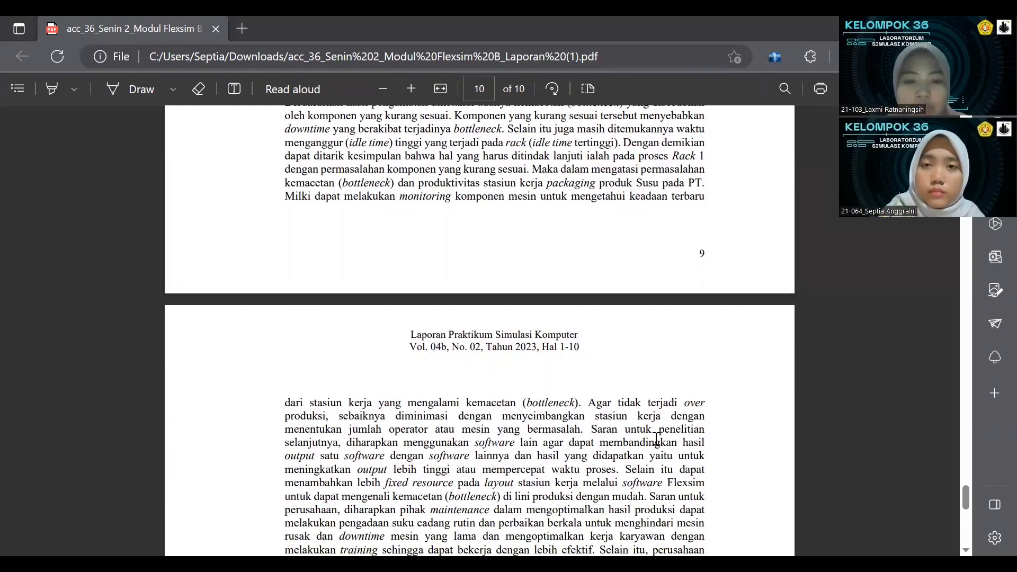
scroll(656, 438, "down", 8)
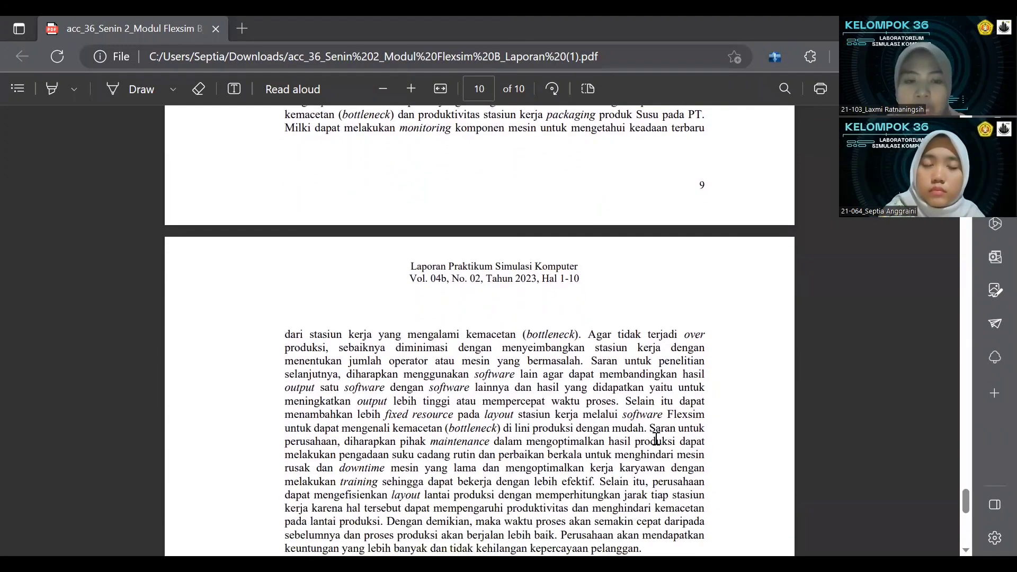